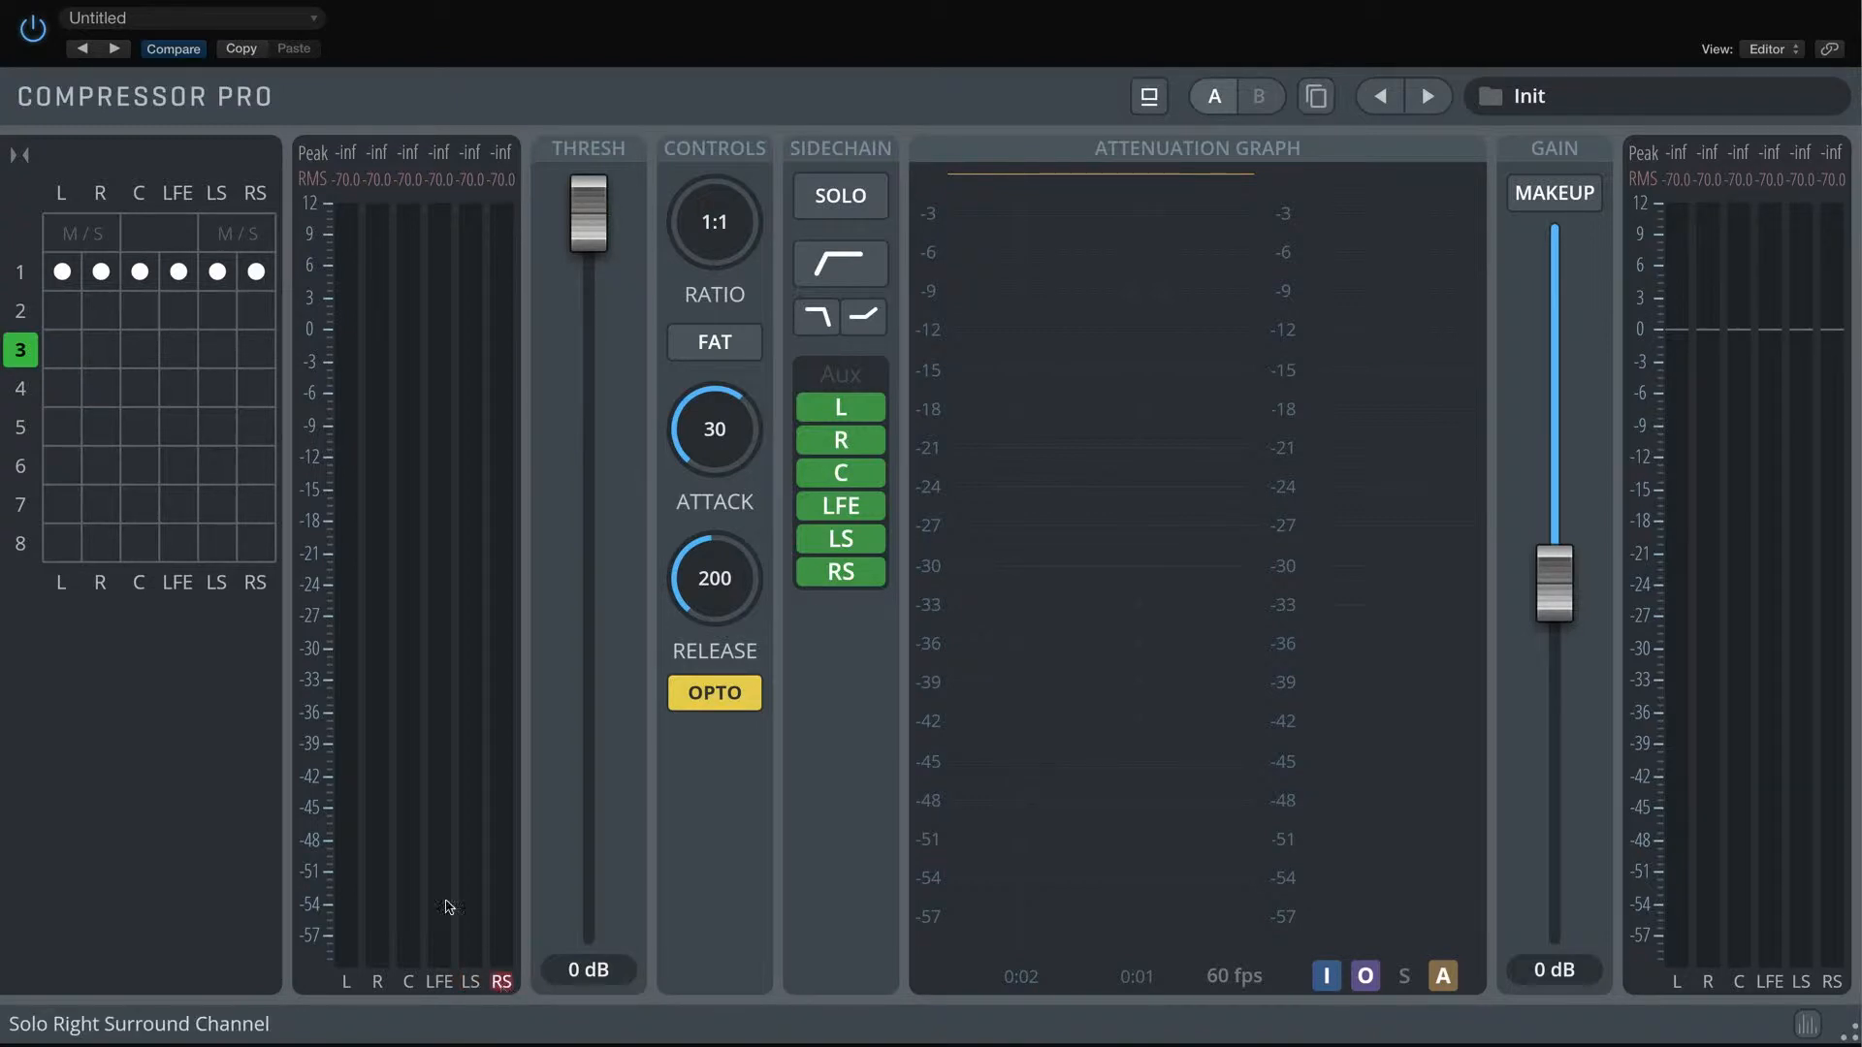
Reset group 1's compressor threshold to 0 dB and start playback
{"action": "left_click", "coordinate": [21, 273]}
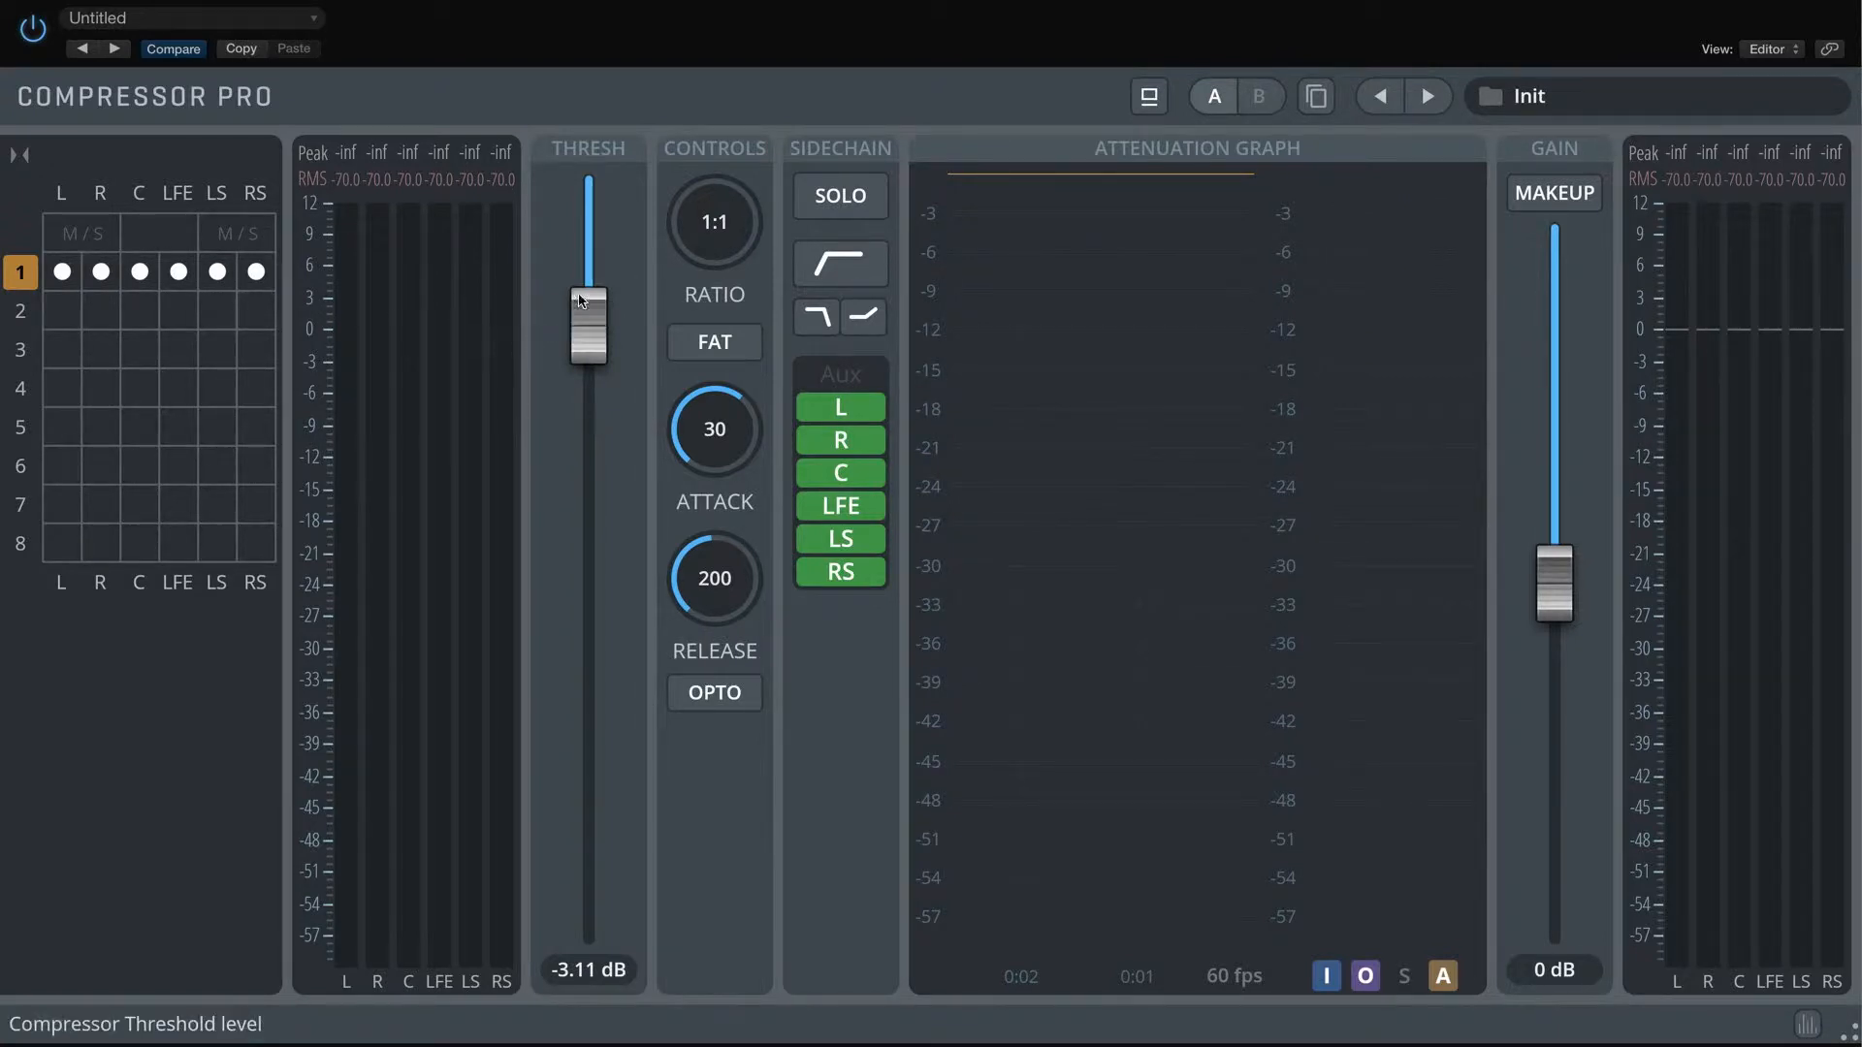
{"action": "double_click", "coordinate": [589, 325]}
{"action": "key", "text": "space"}
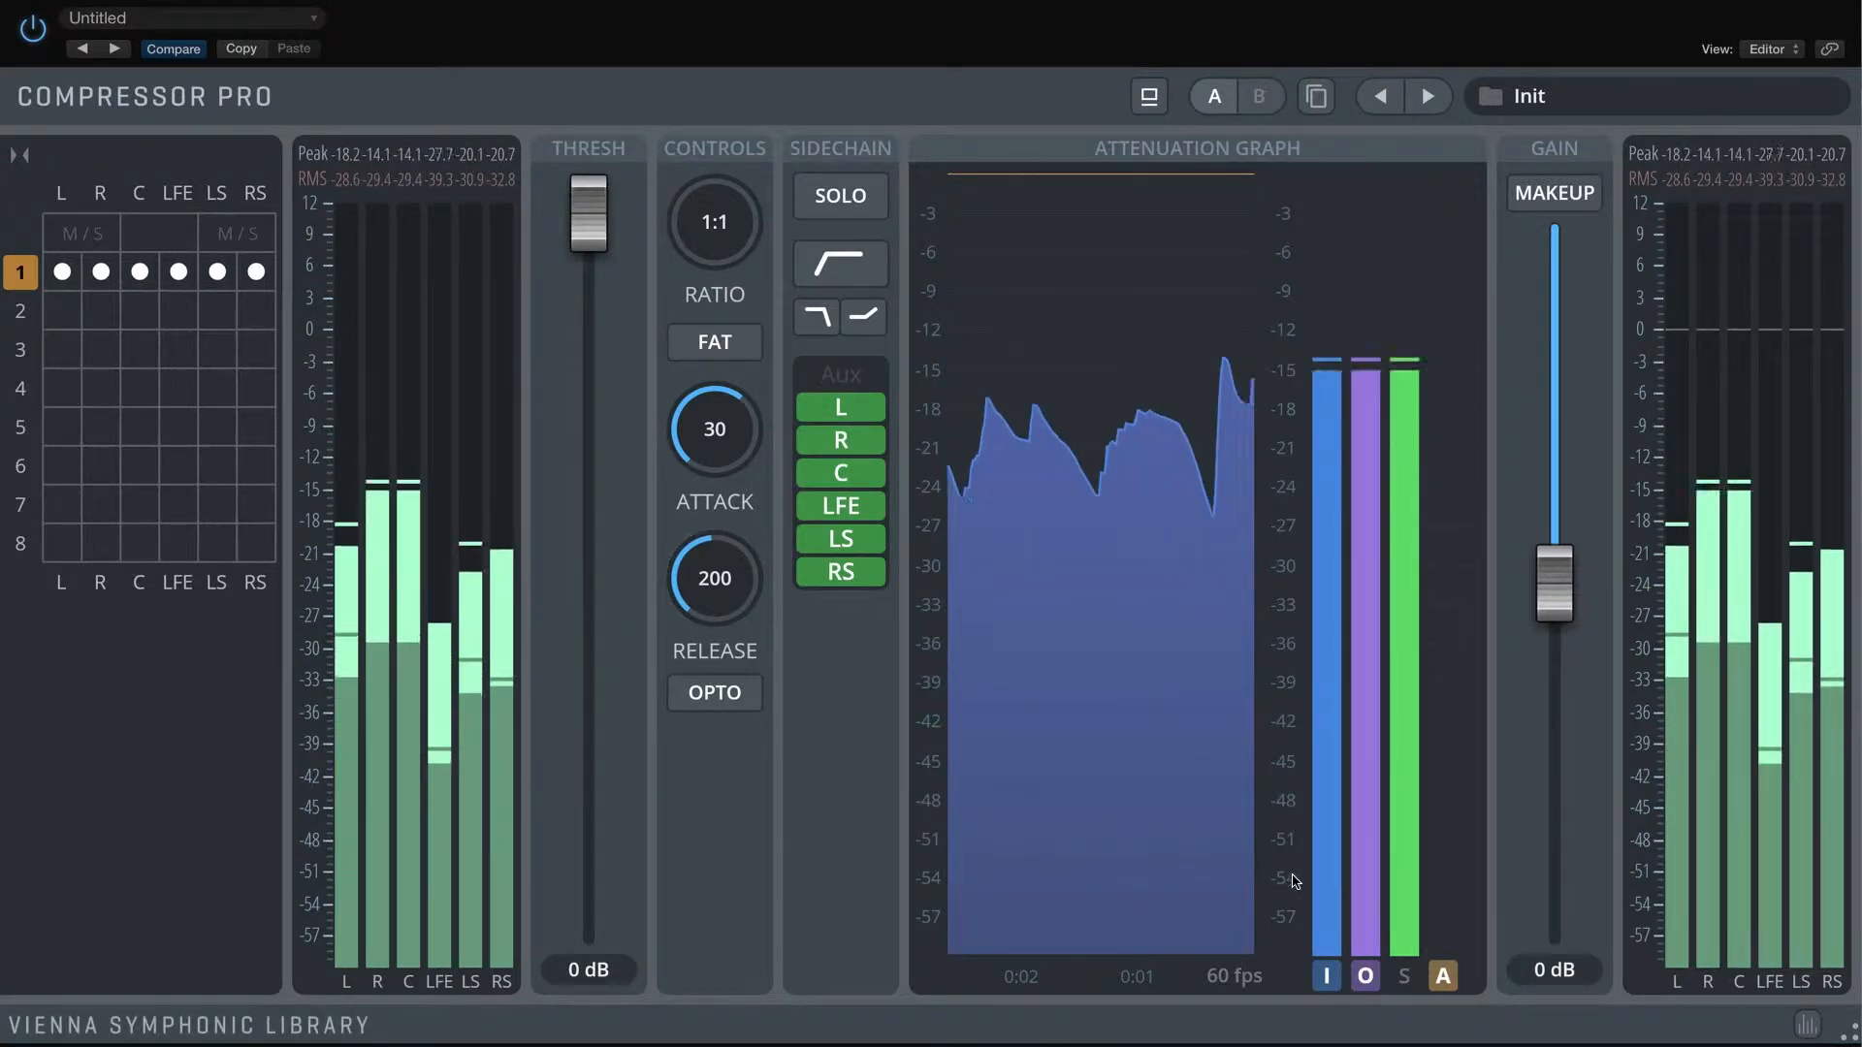
Hide and restore the output graph and the input graph during playback to compare them
{"action": "left_click", "coordinate": [1361, 977]}
{"action": "left_click", "coordinate": [1359, 980]}
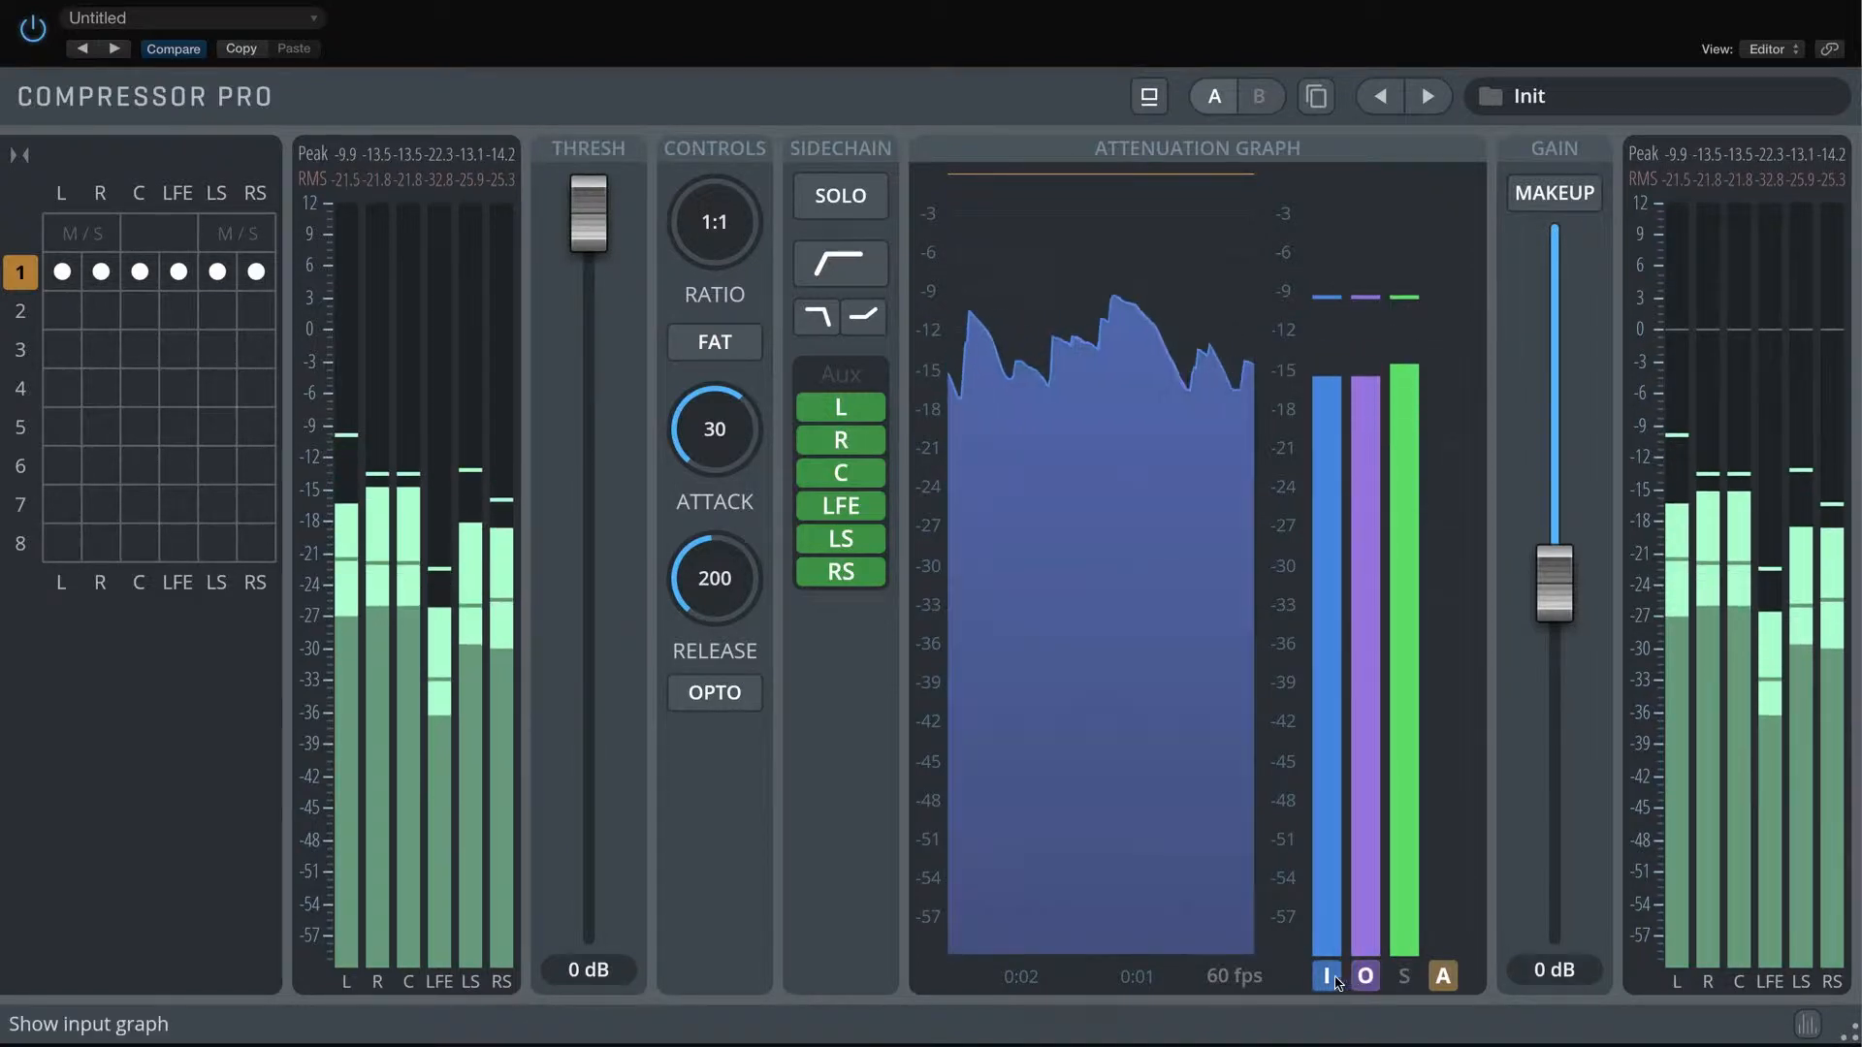
{"action": "left_click", "coordinate": [1328, 979]}
{"action": "left_click", "coordinate": [1328, 979]}
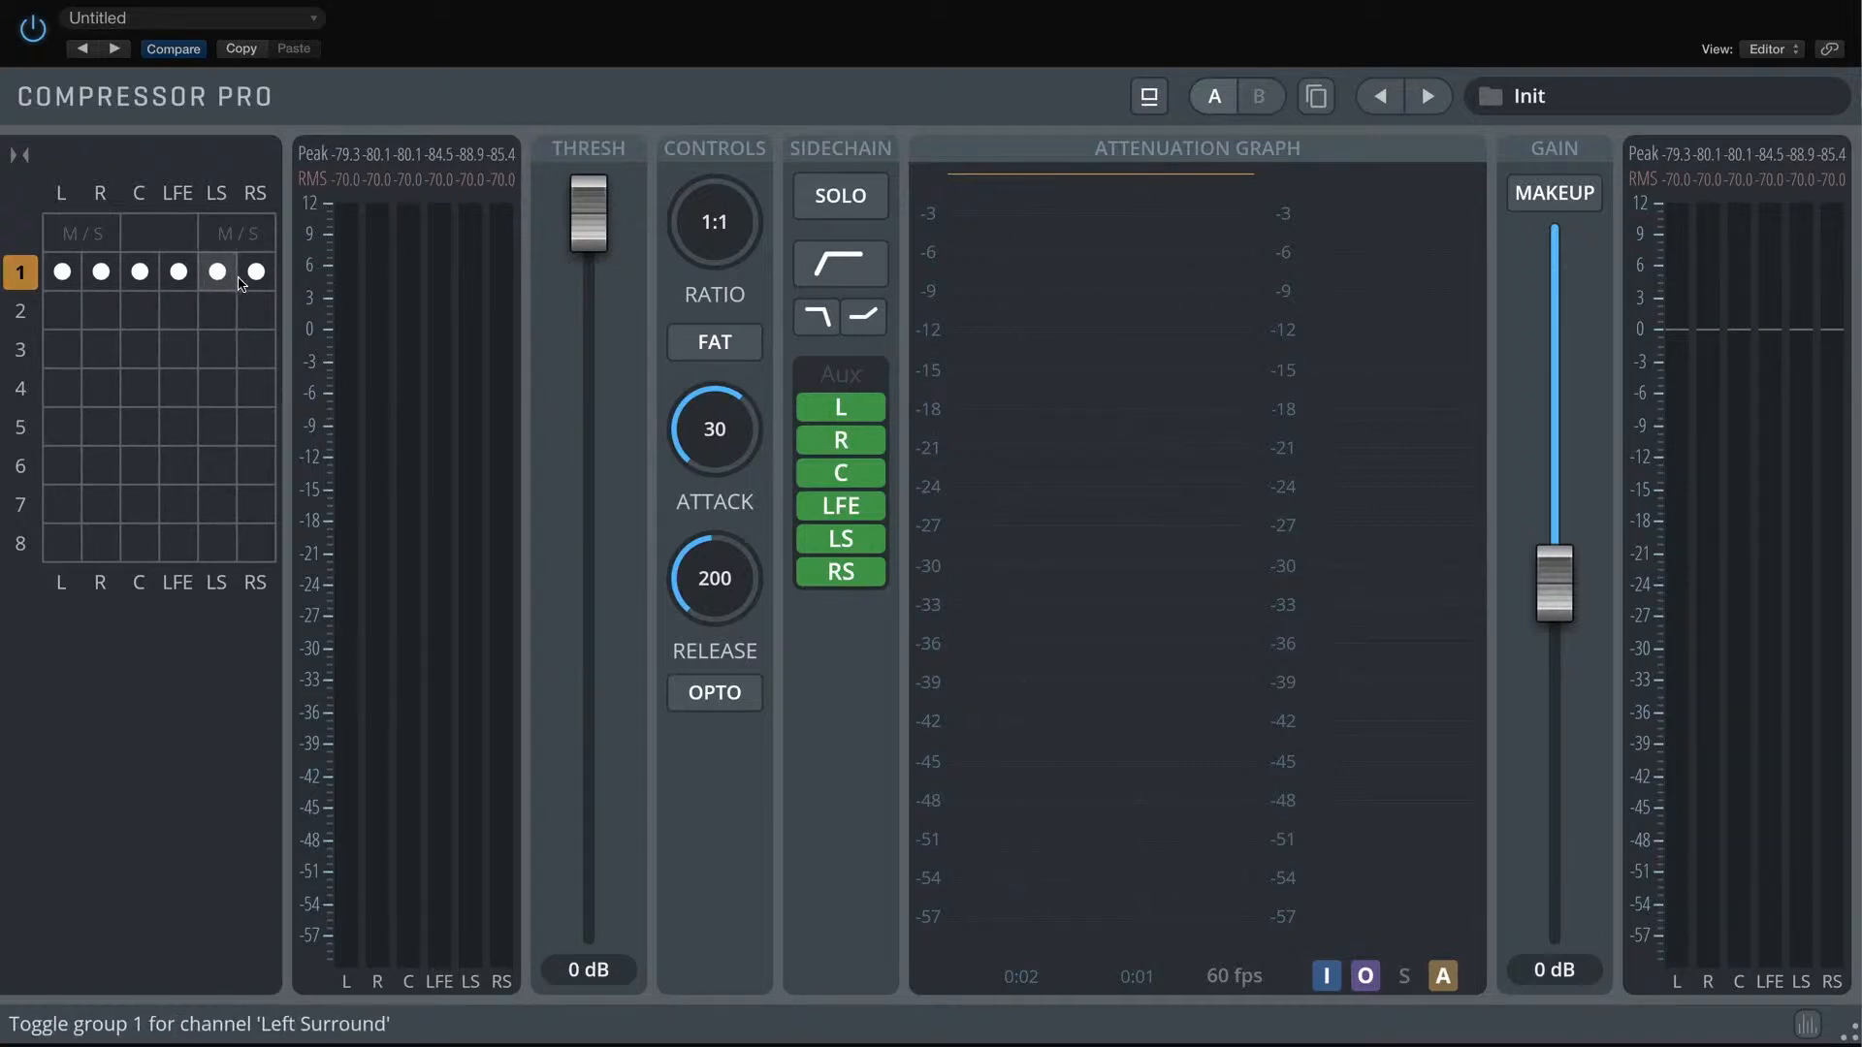
Assign the center channel to group 2 and the LFE channel to group 3, and return to group 1
{"action": "left_click", "coordinate": [145, 308]}
{"action": "left_click", "coordinate": [199, 350]}
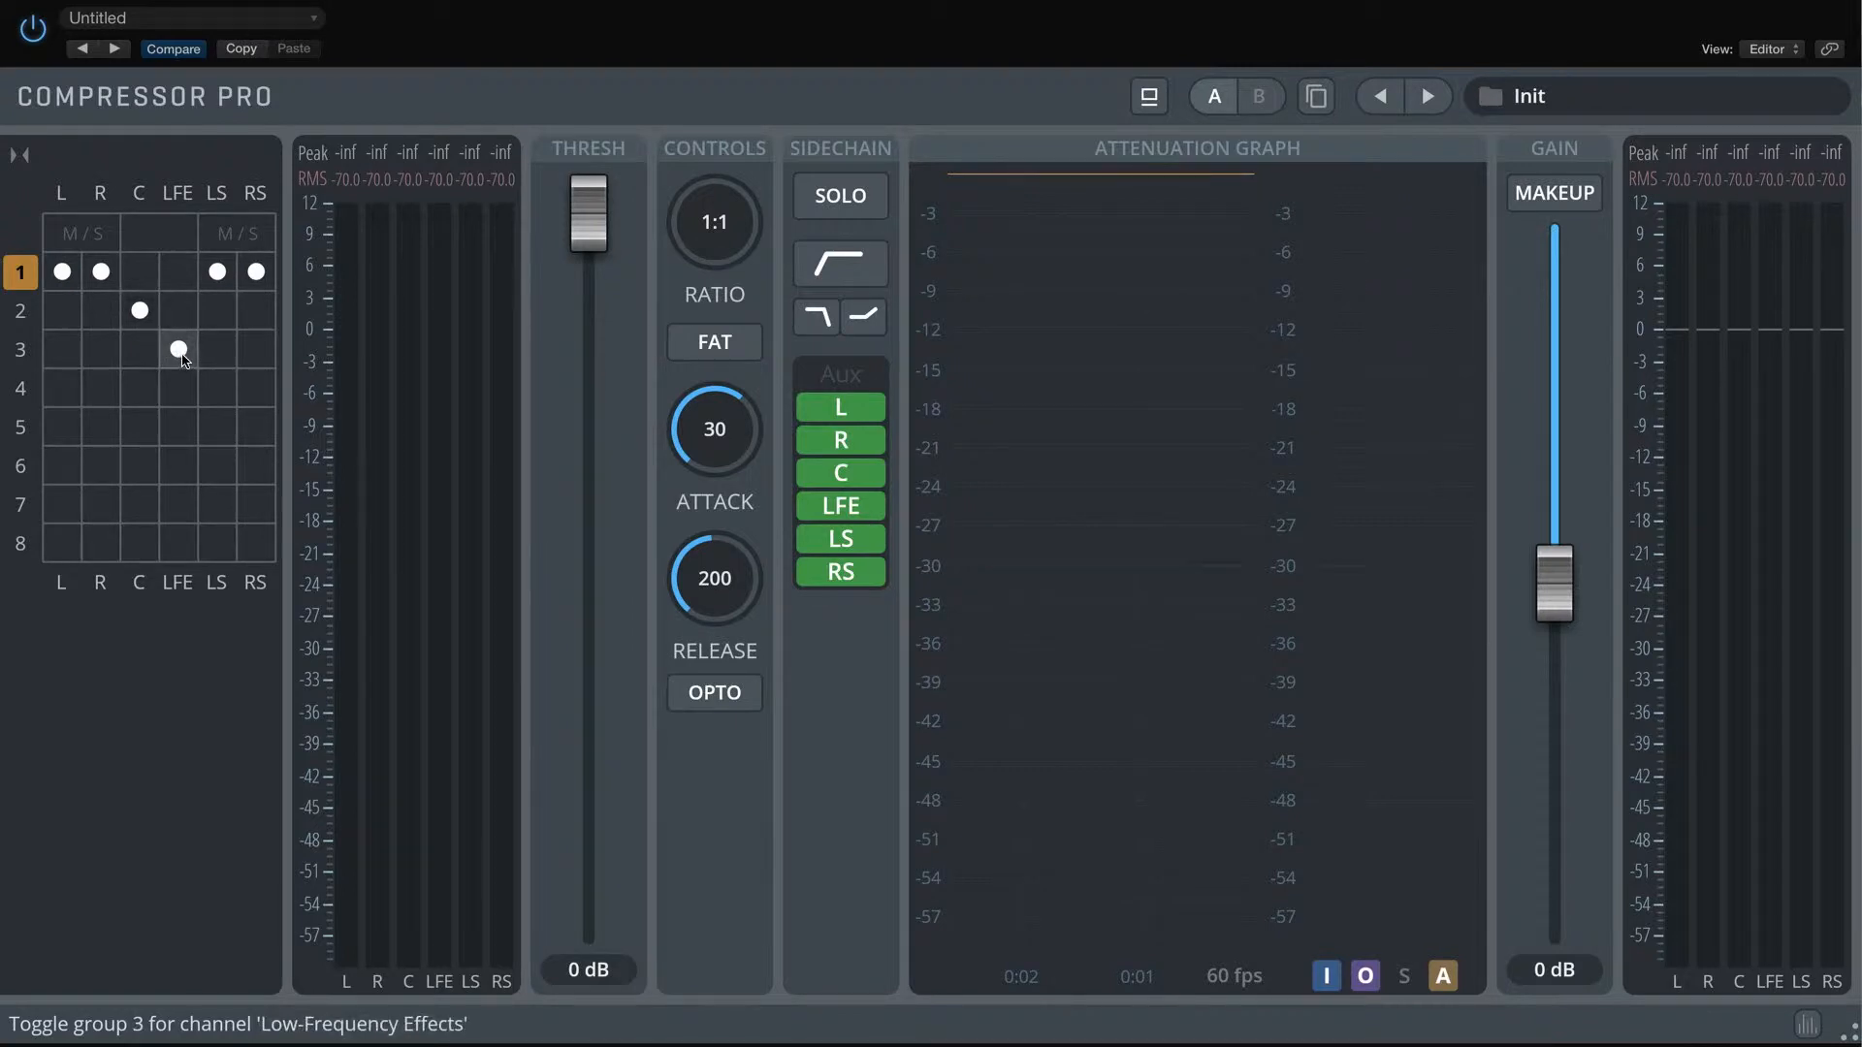
{"action": "left_click", "coordinate": [19, 310]}
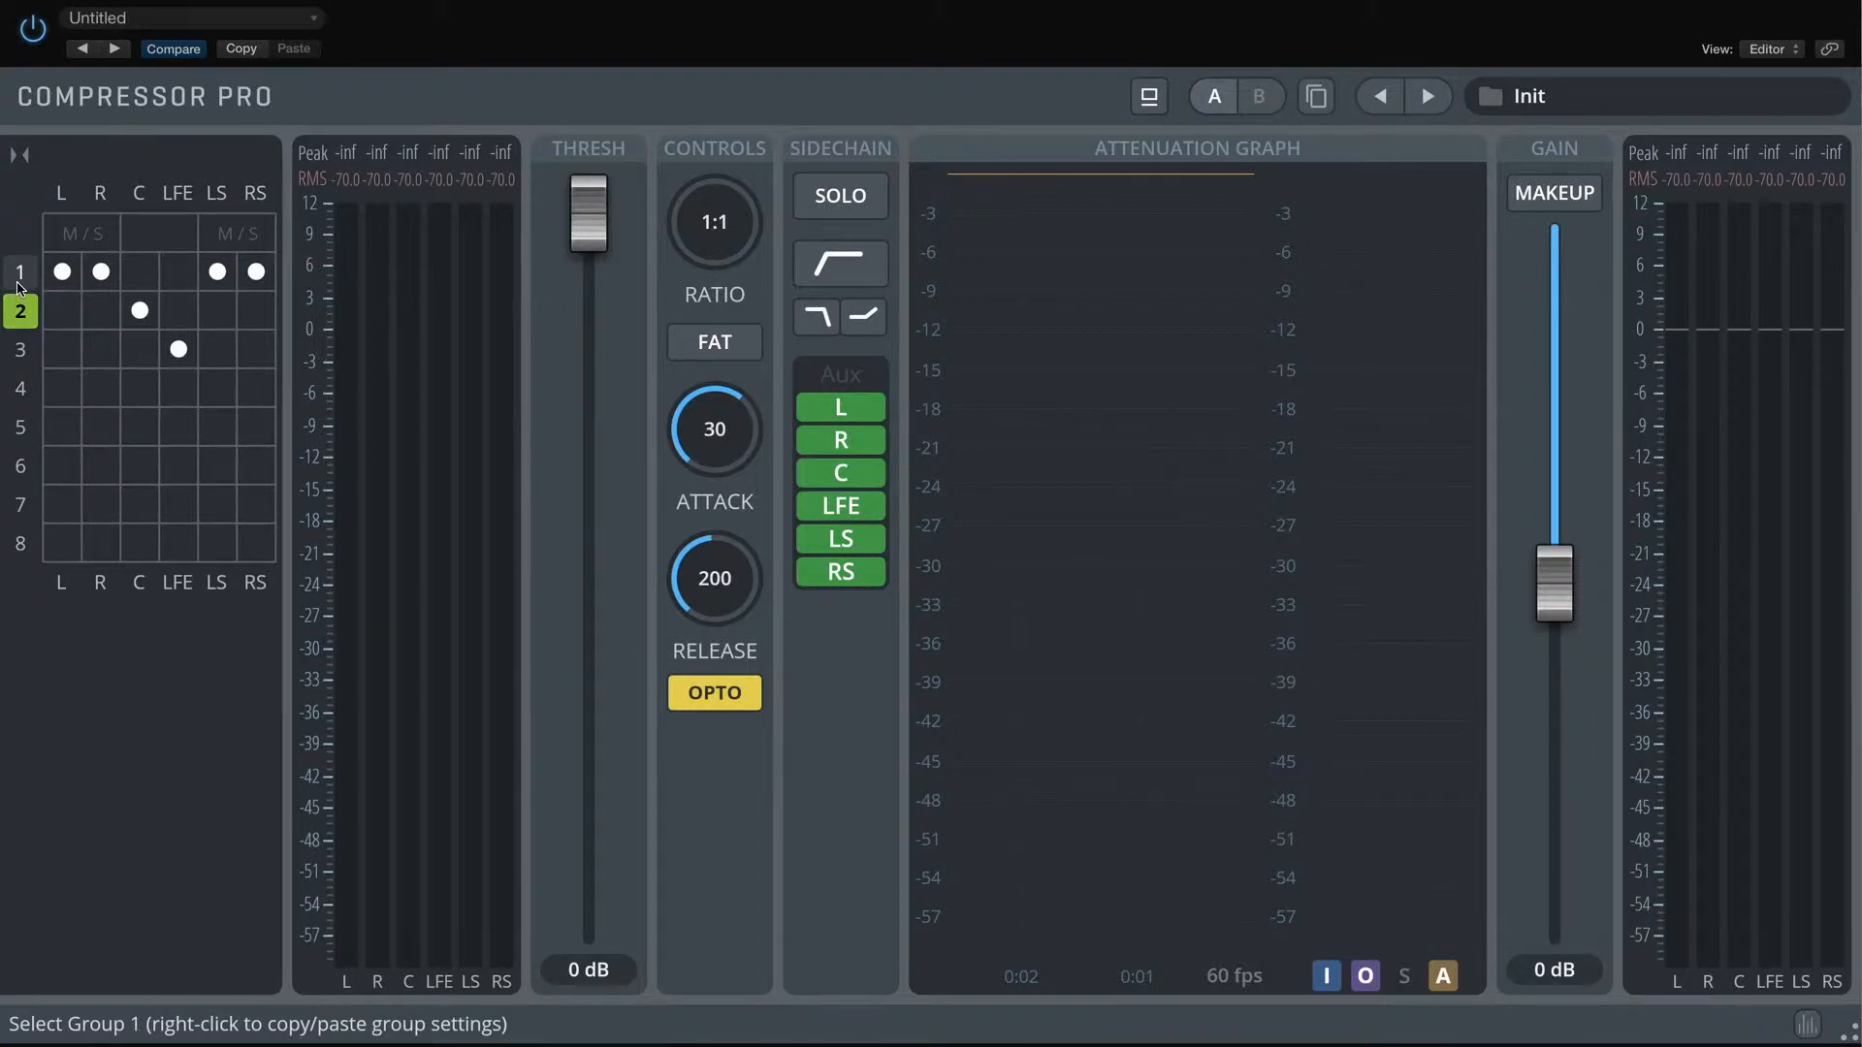
{"action": "left_click", "coordinate": [19, 276]}
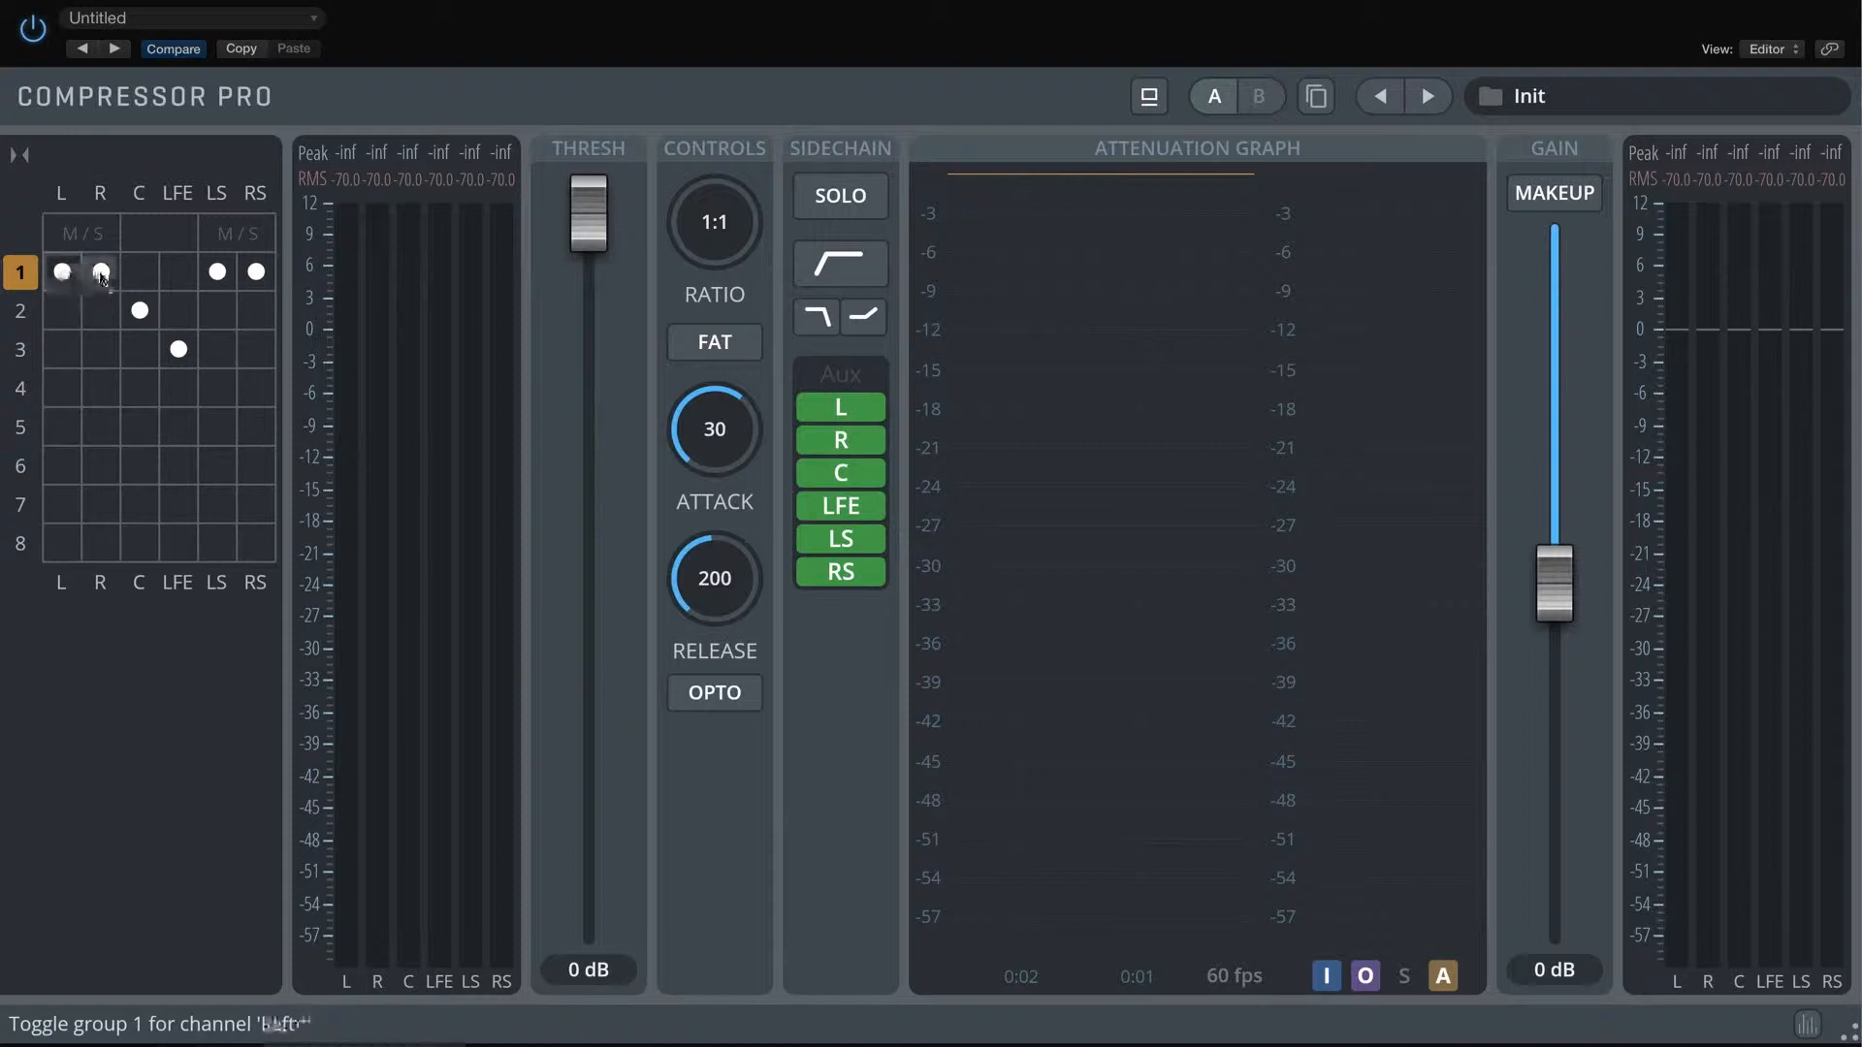
Set group 1 to a -5.9 dB threshold, 1.95:1 ratio, 15.79 ms attack and 139.47 ms release, with Fat and Opto off
{"action": "scroll", "coordinate": [597, 308], "scroll_direction": "down", "scroll_amount": 5}
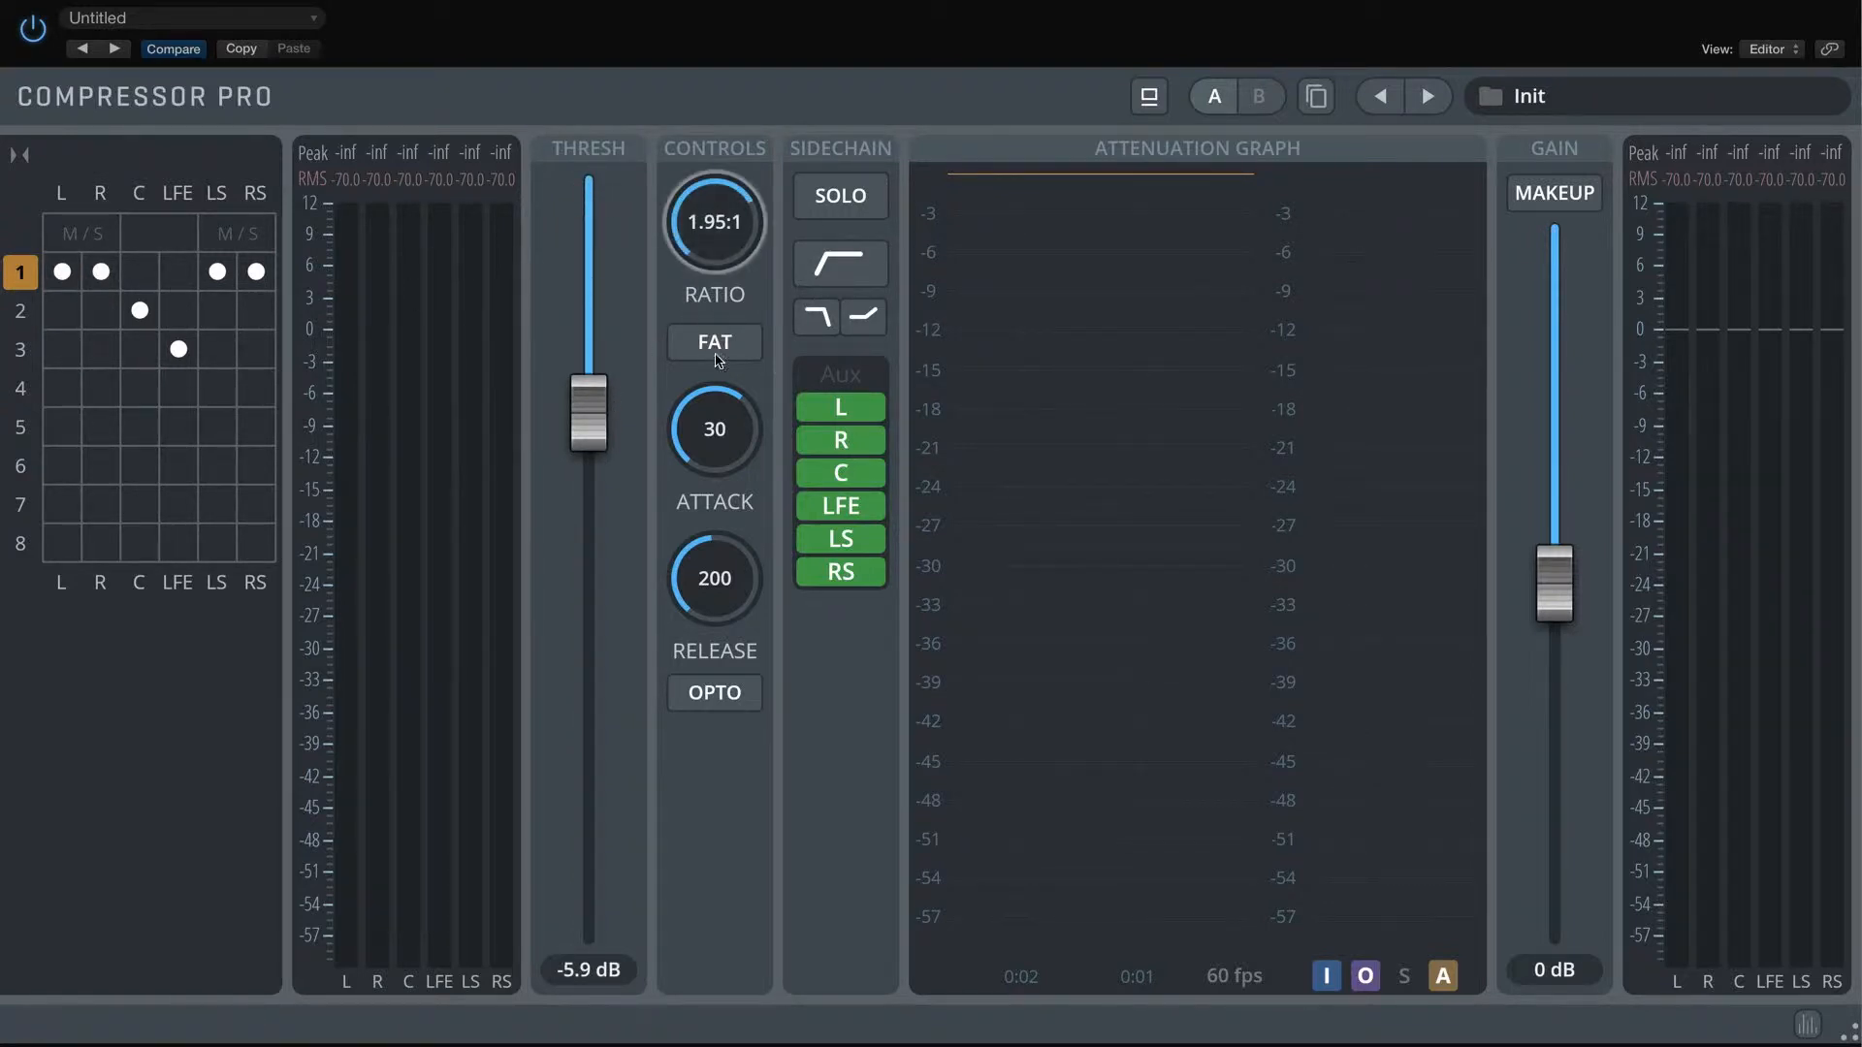
{"action": "left_click_drag", "start_coordinate": [705, 443], "coordinate": [705, 446]}
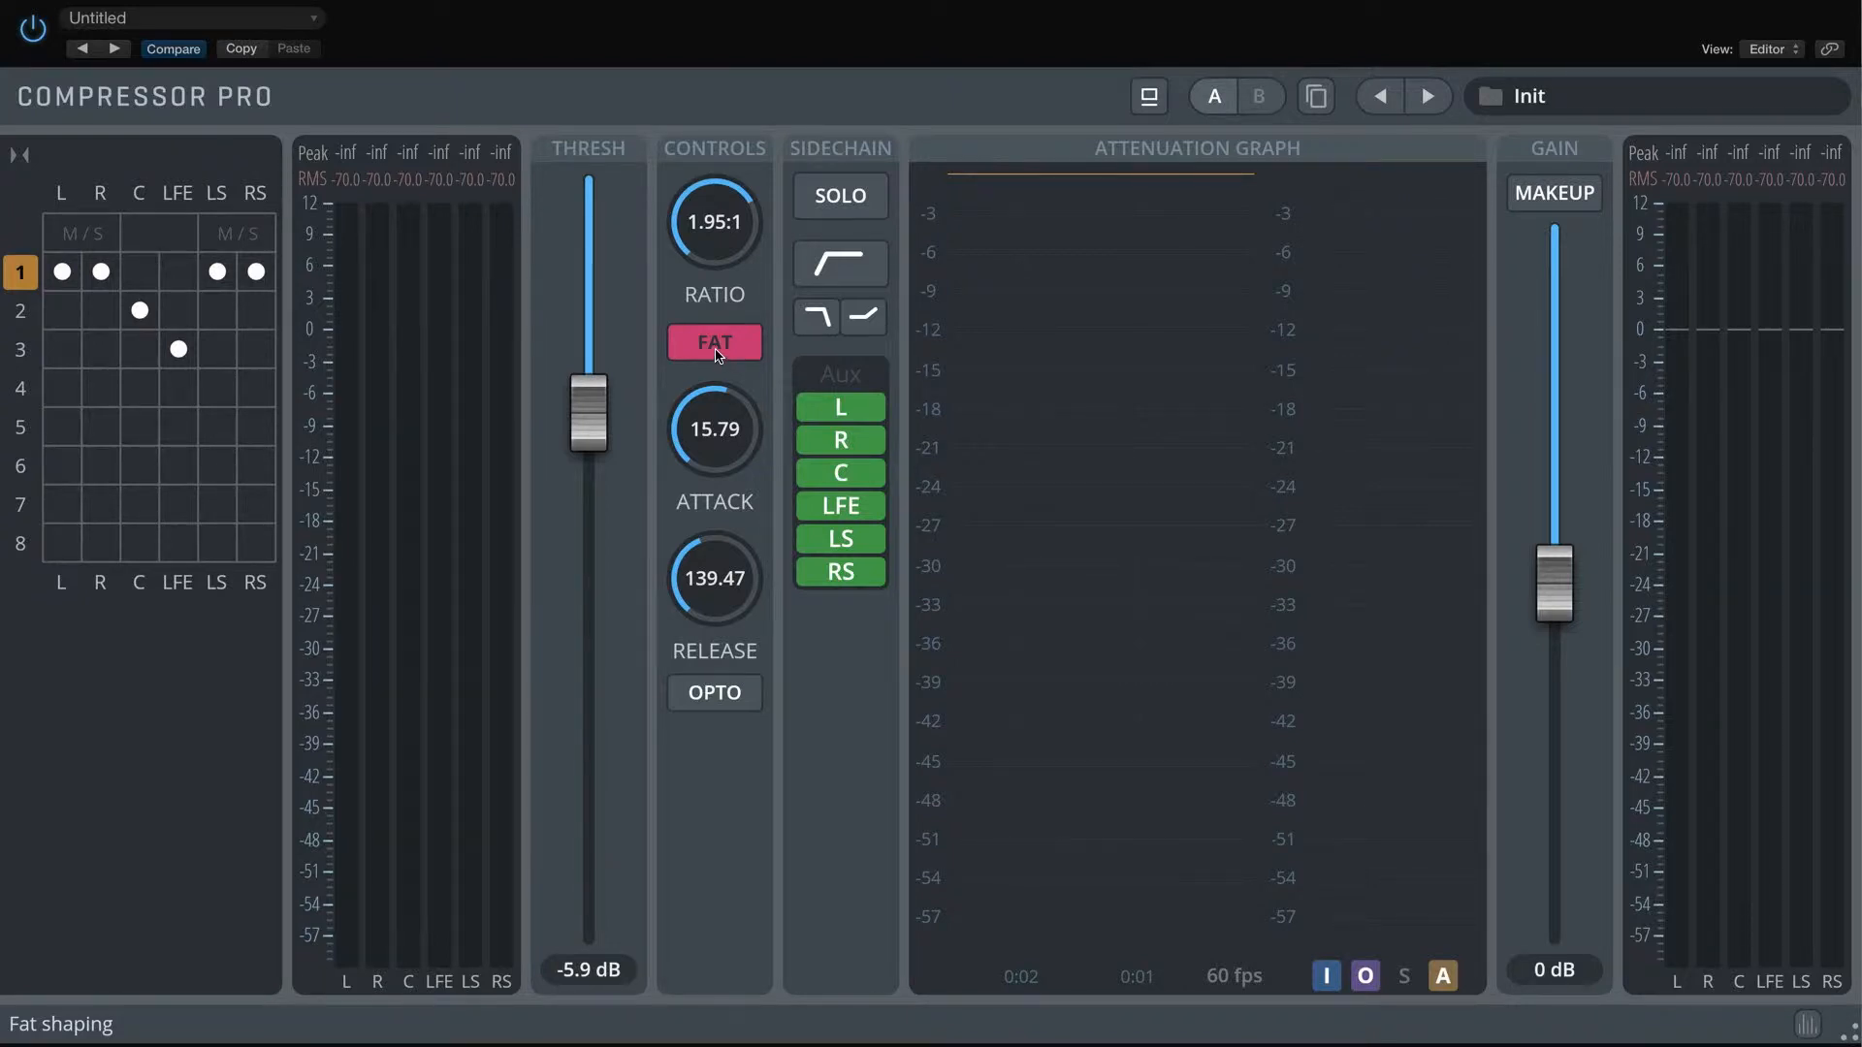
{"action": "left_click", "coordinate": [718, 701]}
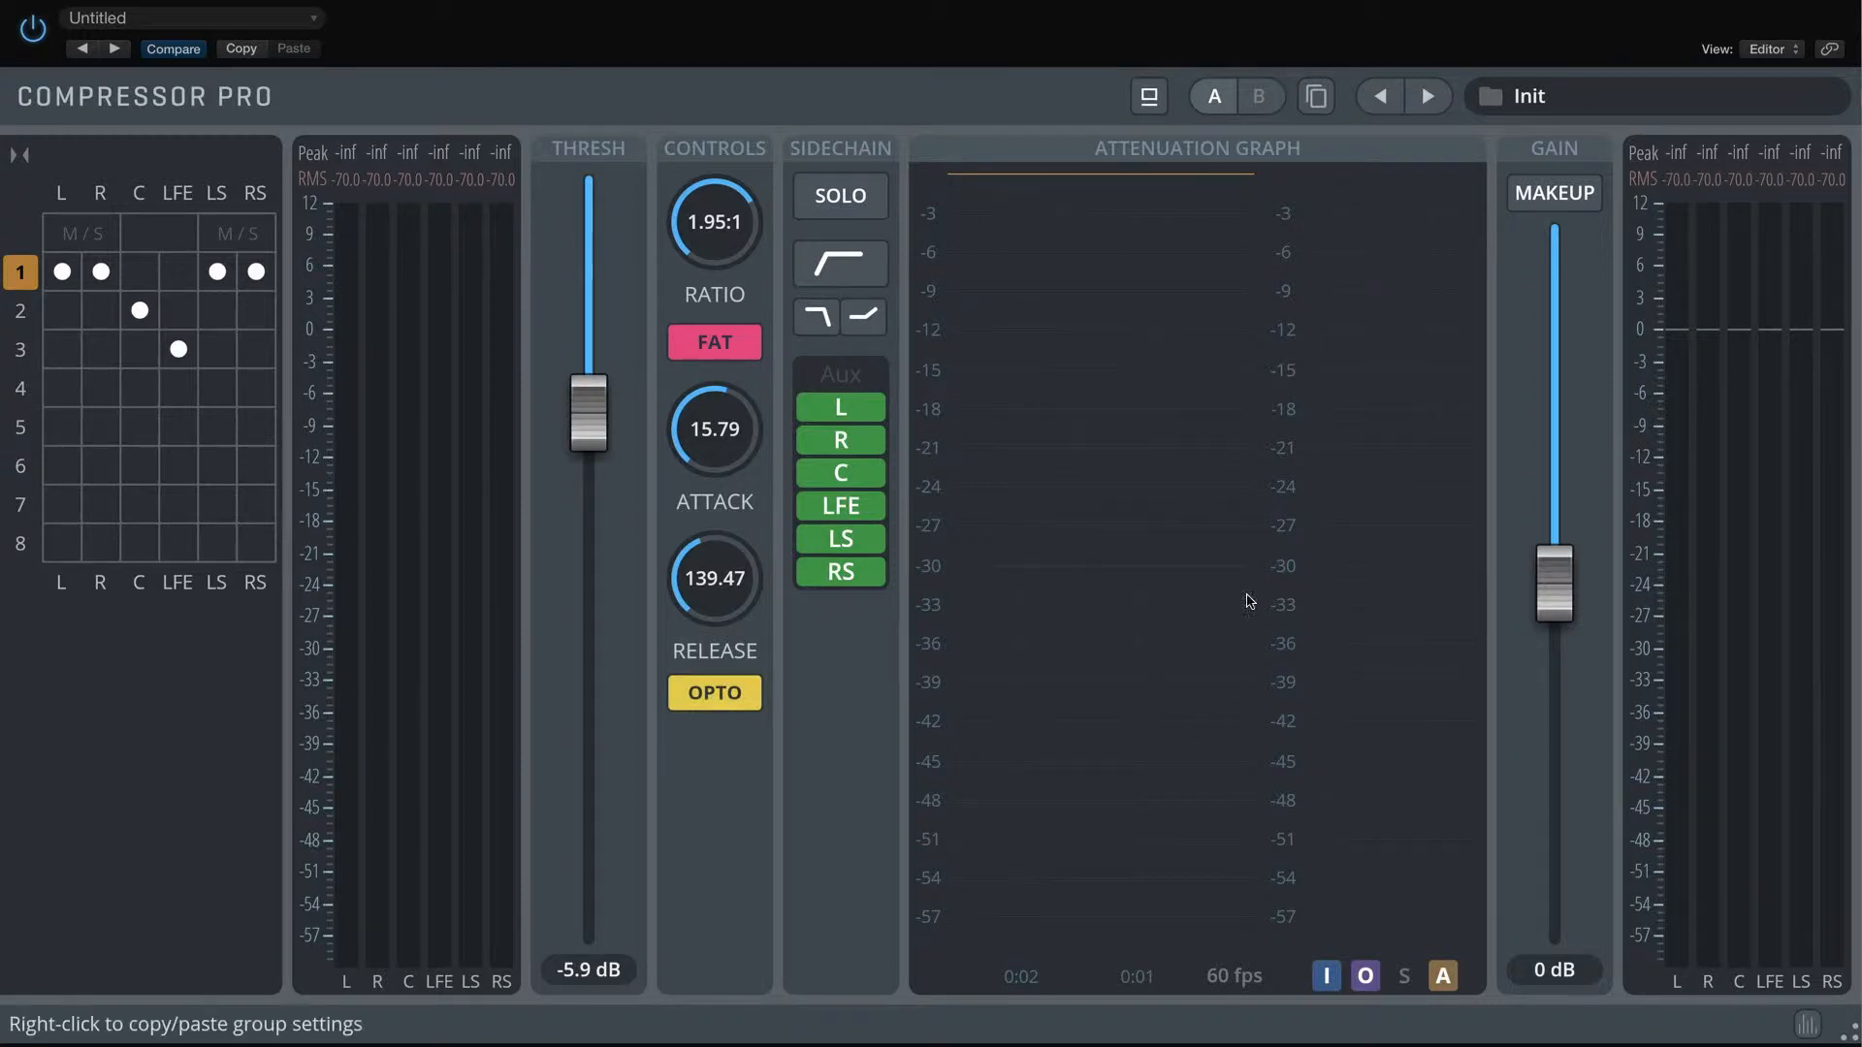
{"action": "left_click", "coordinate": [715, 693]}
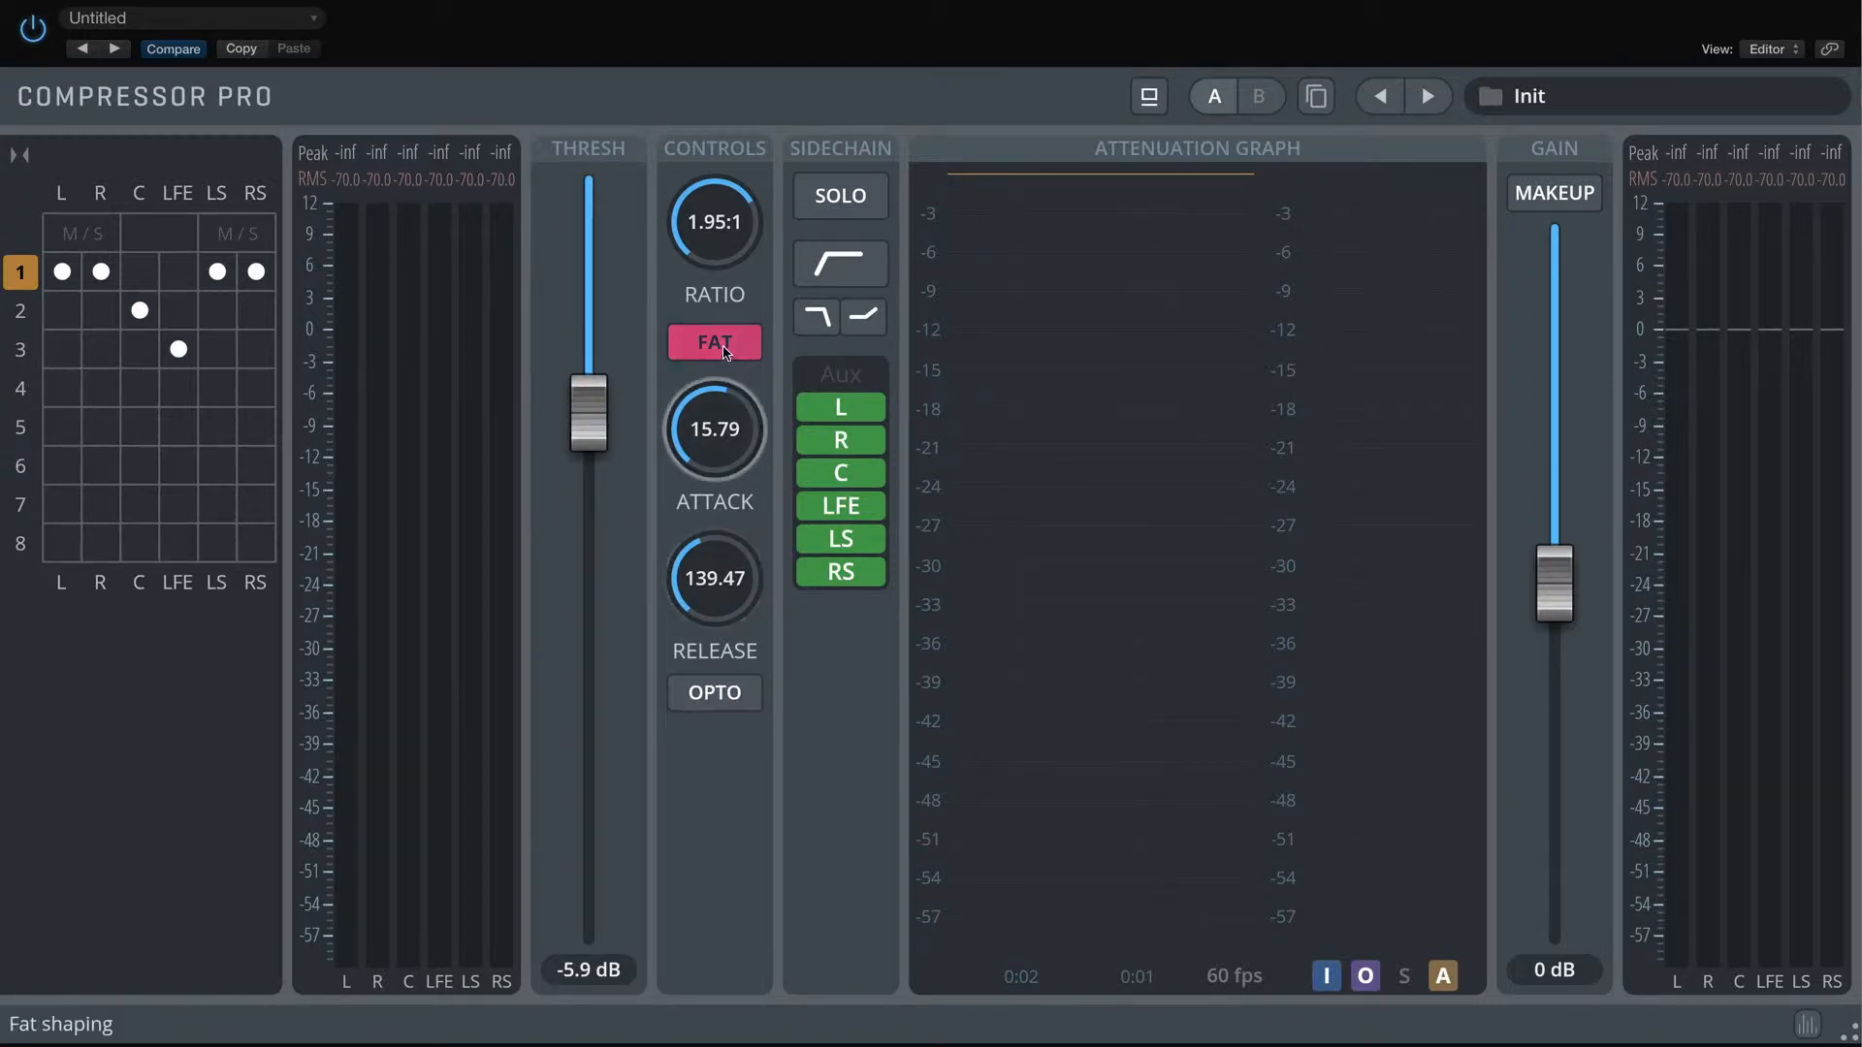
{"action": "left_click", "coordinate": [715, 342]}
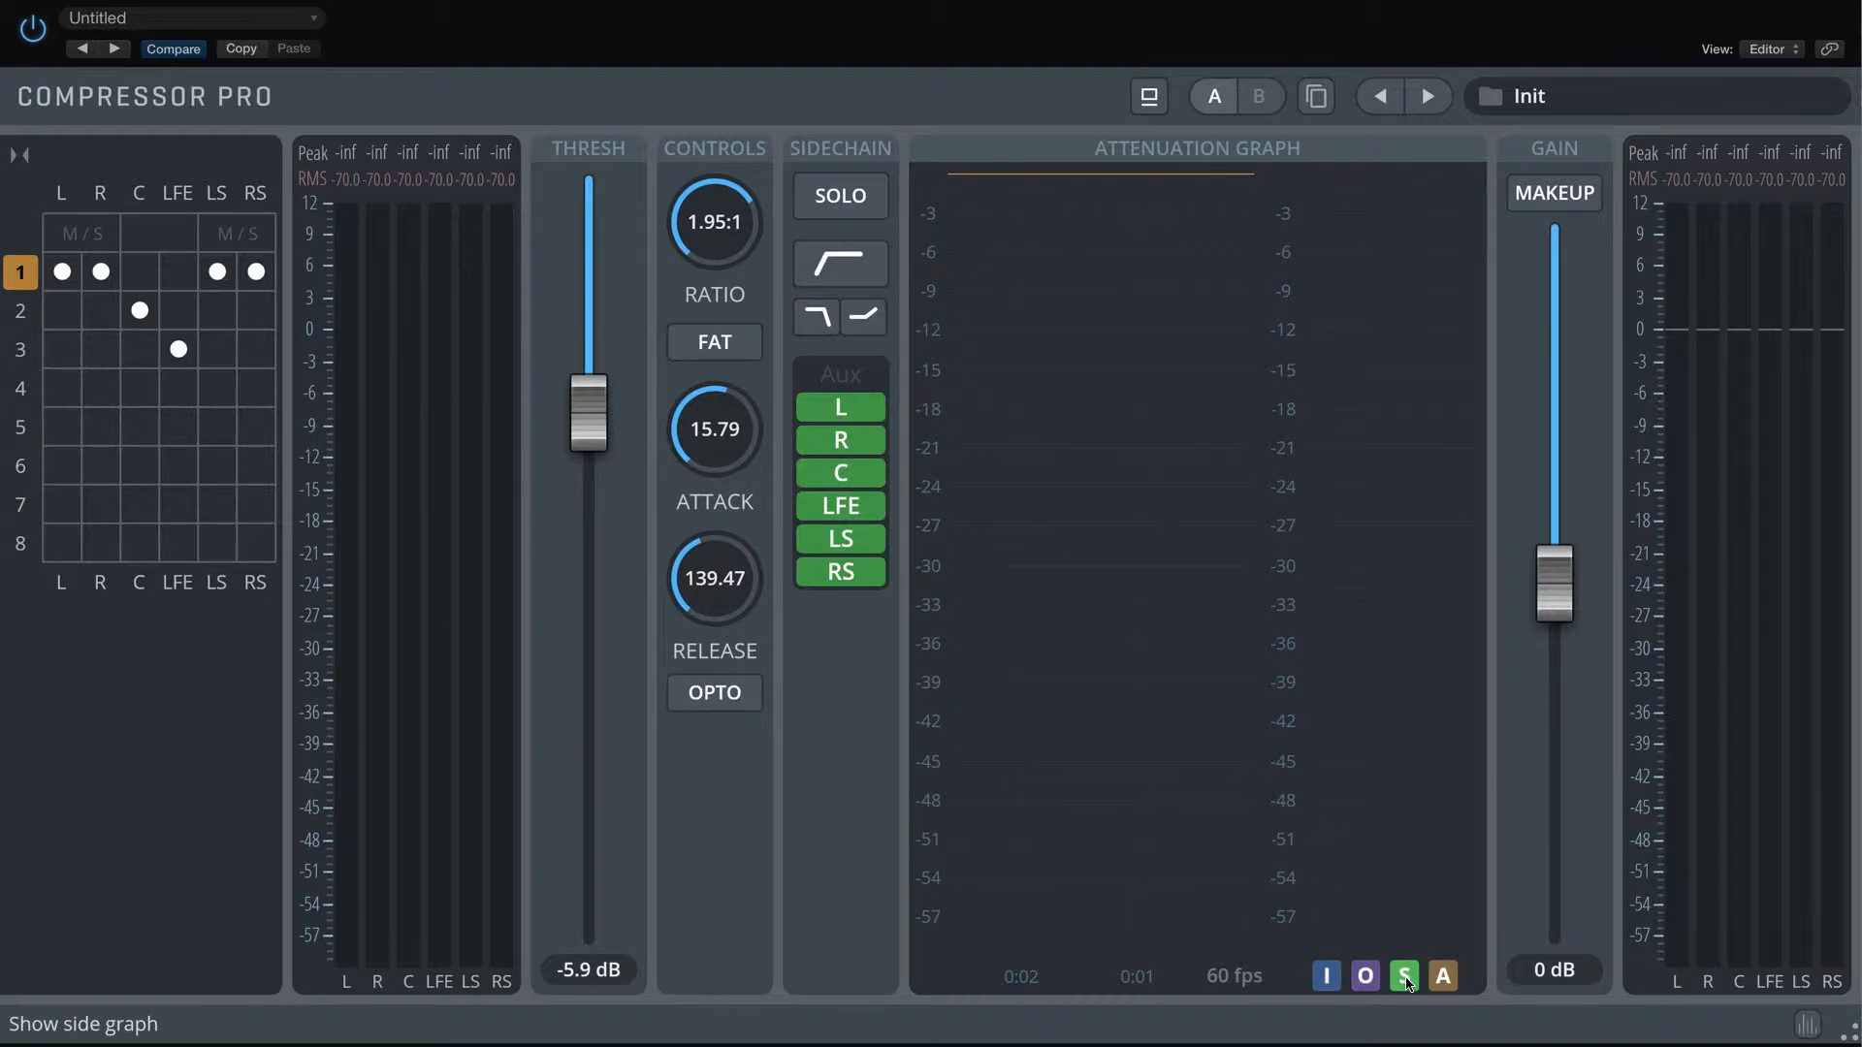
Show the side graph together with the input, output and attenuation graphs, and start playback
{"action": "left_click", "coordinate": [1447, 987]}
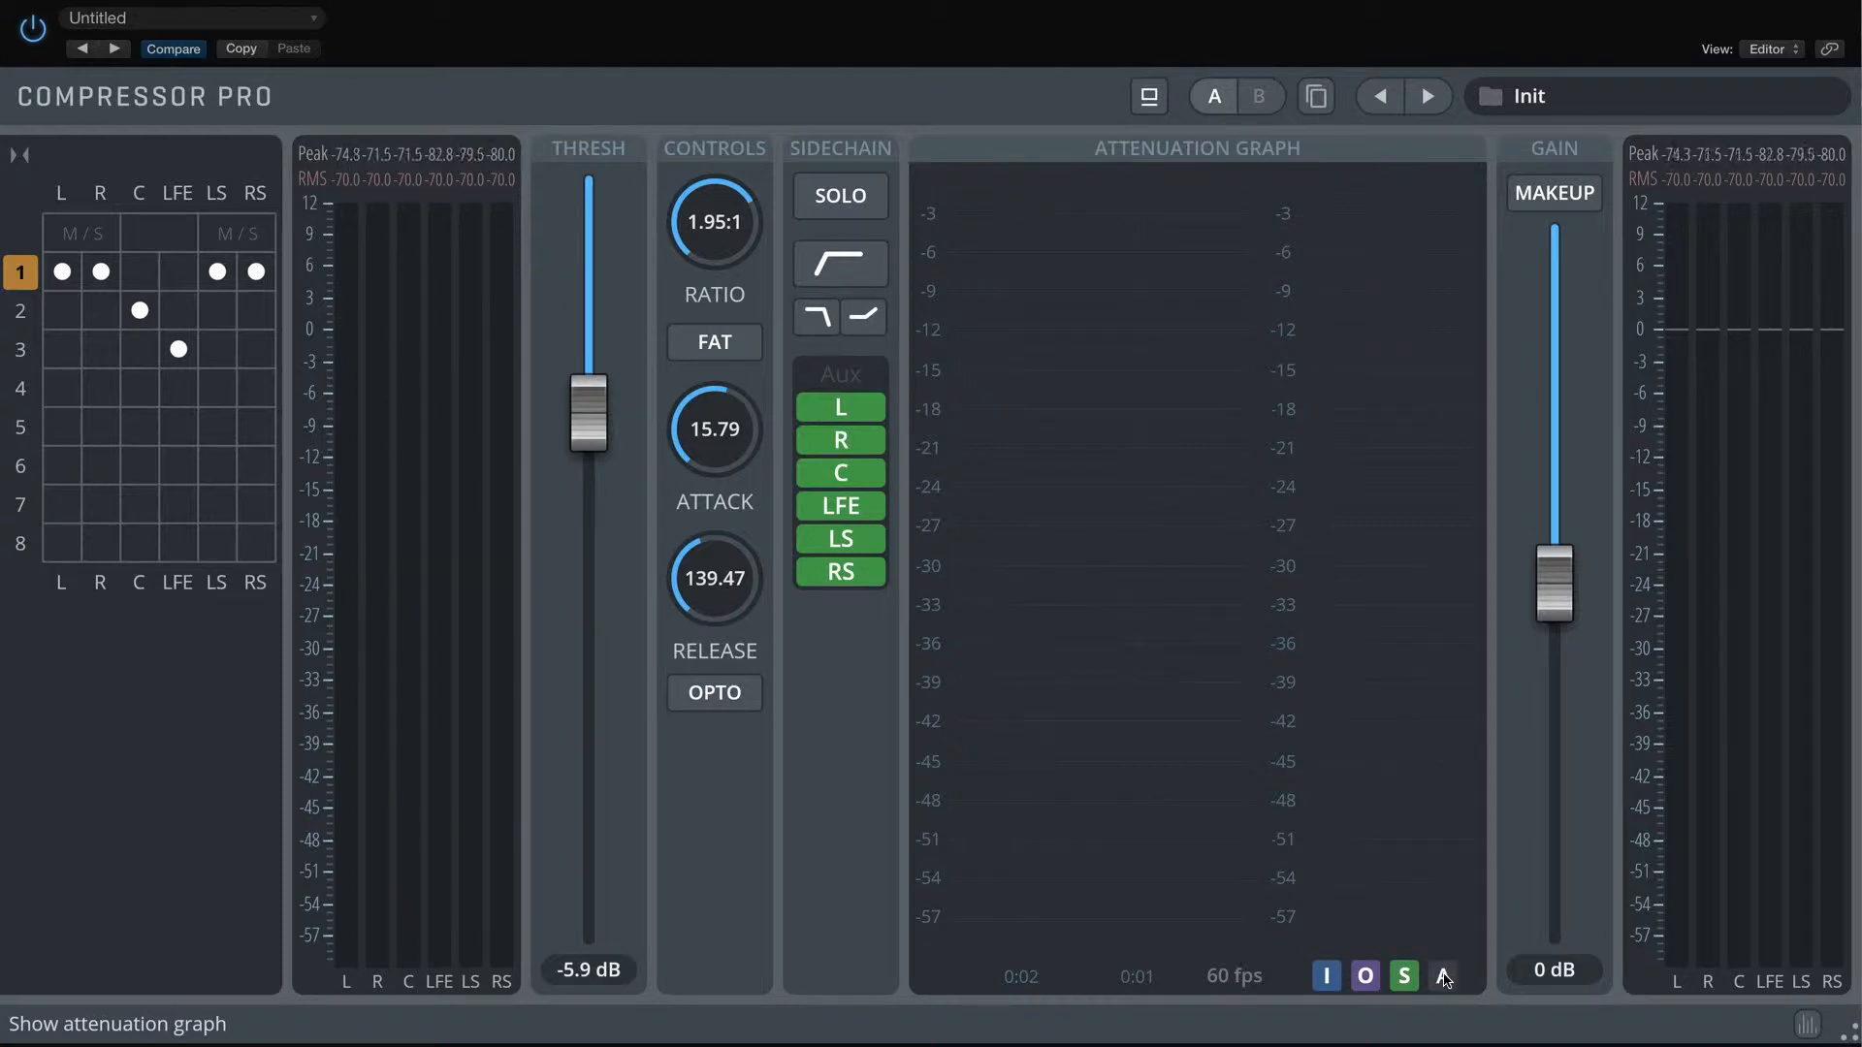
{"action": "left_click", "coordinate": [1447, 987]}
{"action": "key", "text": "space"}
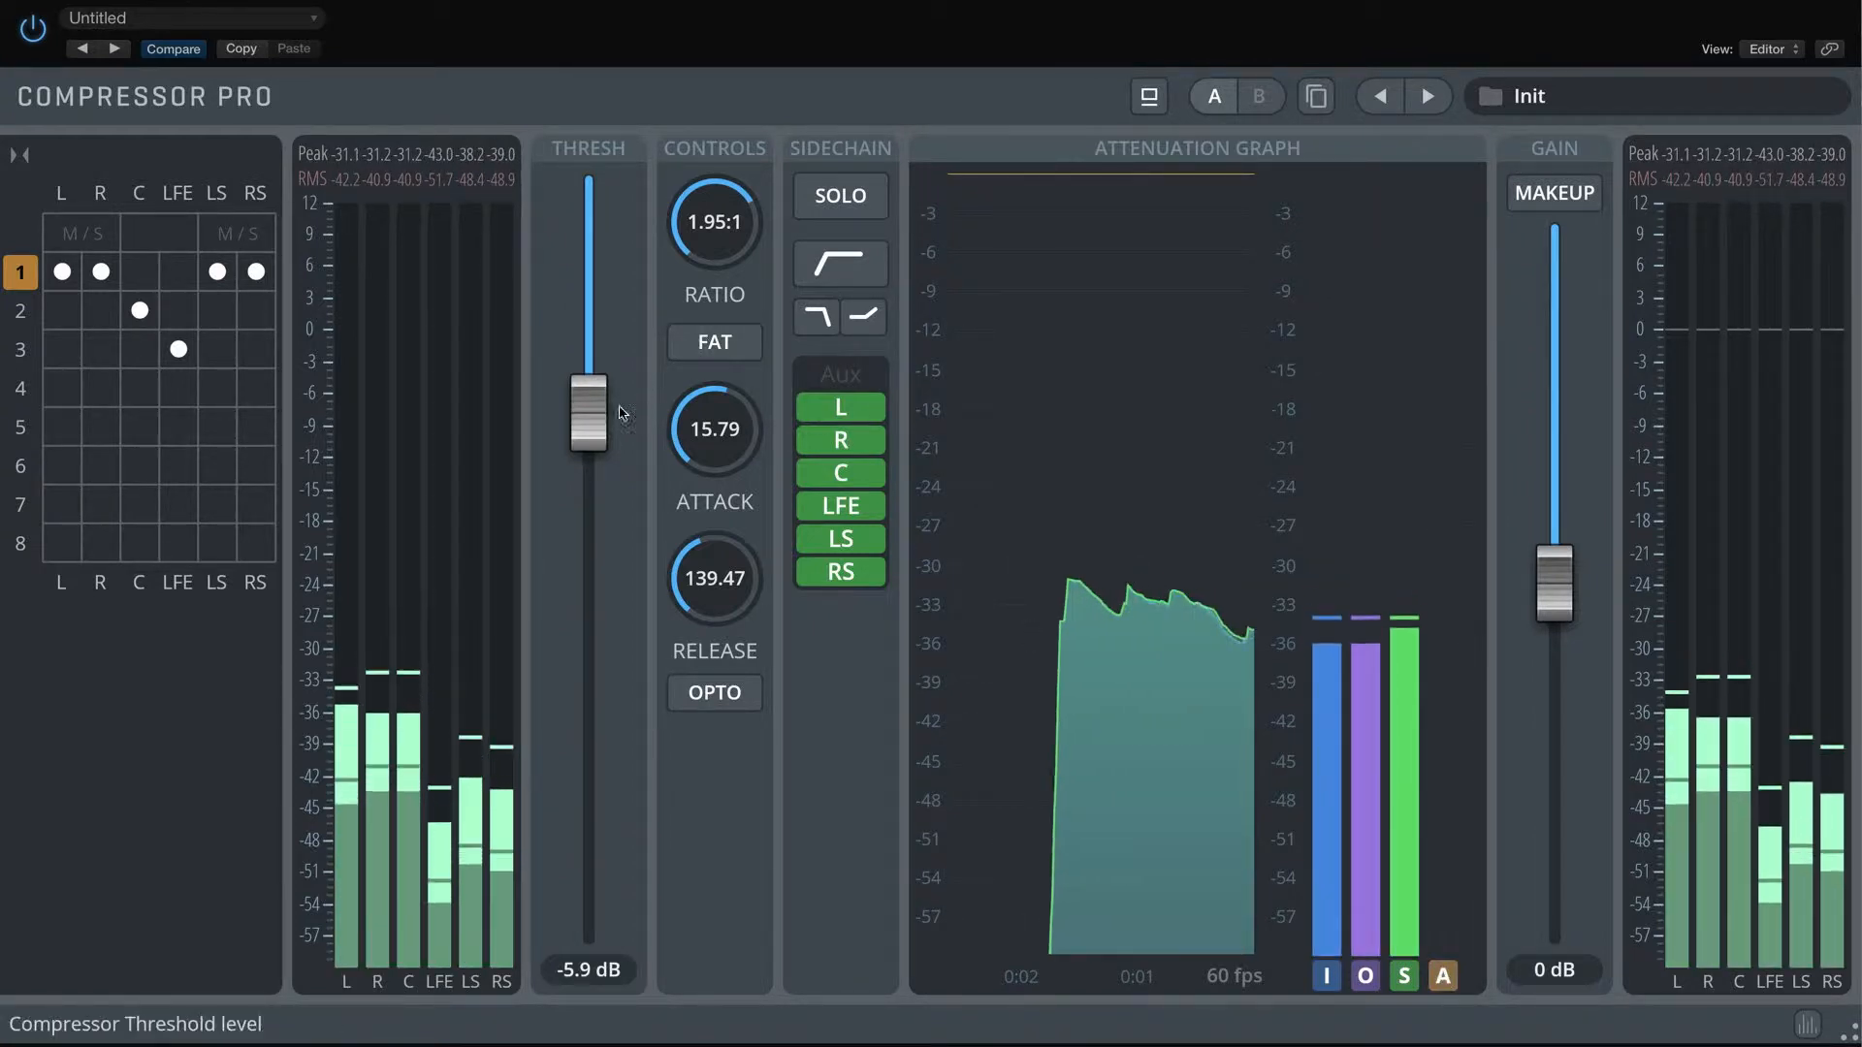
Enable Fat shaping on group 1 and set ratio 3.03:1, attack 29.53 ms, release 168.06 ms and threshold -15.43 dB
{"action": "left_click_drag", "start_coordinate": [589, 417], "coordinate": [590, 592]}
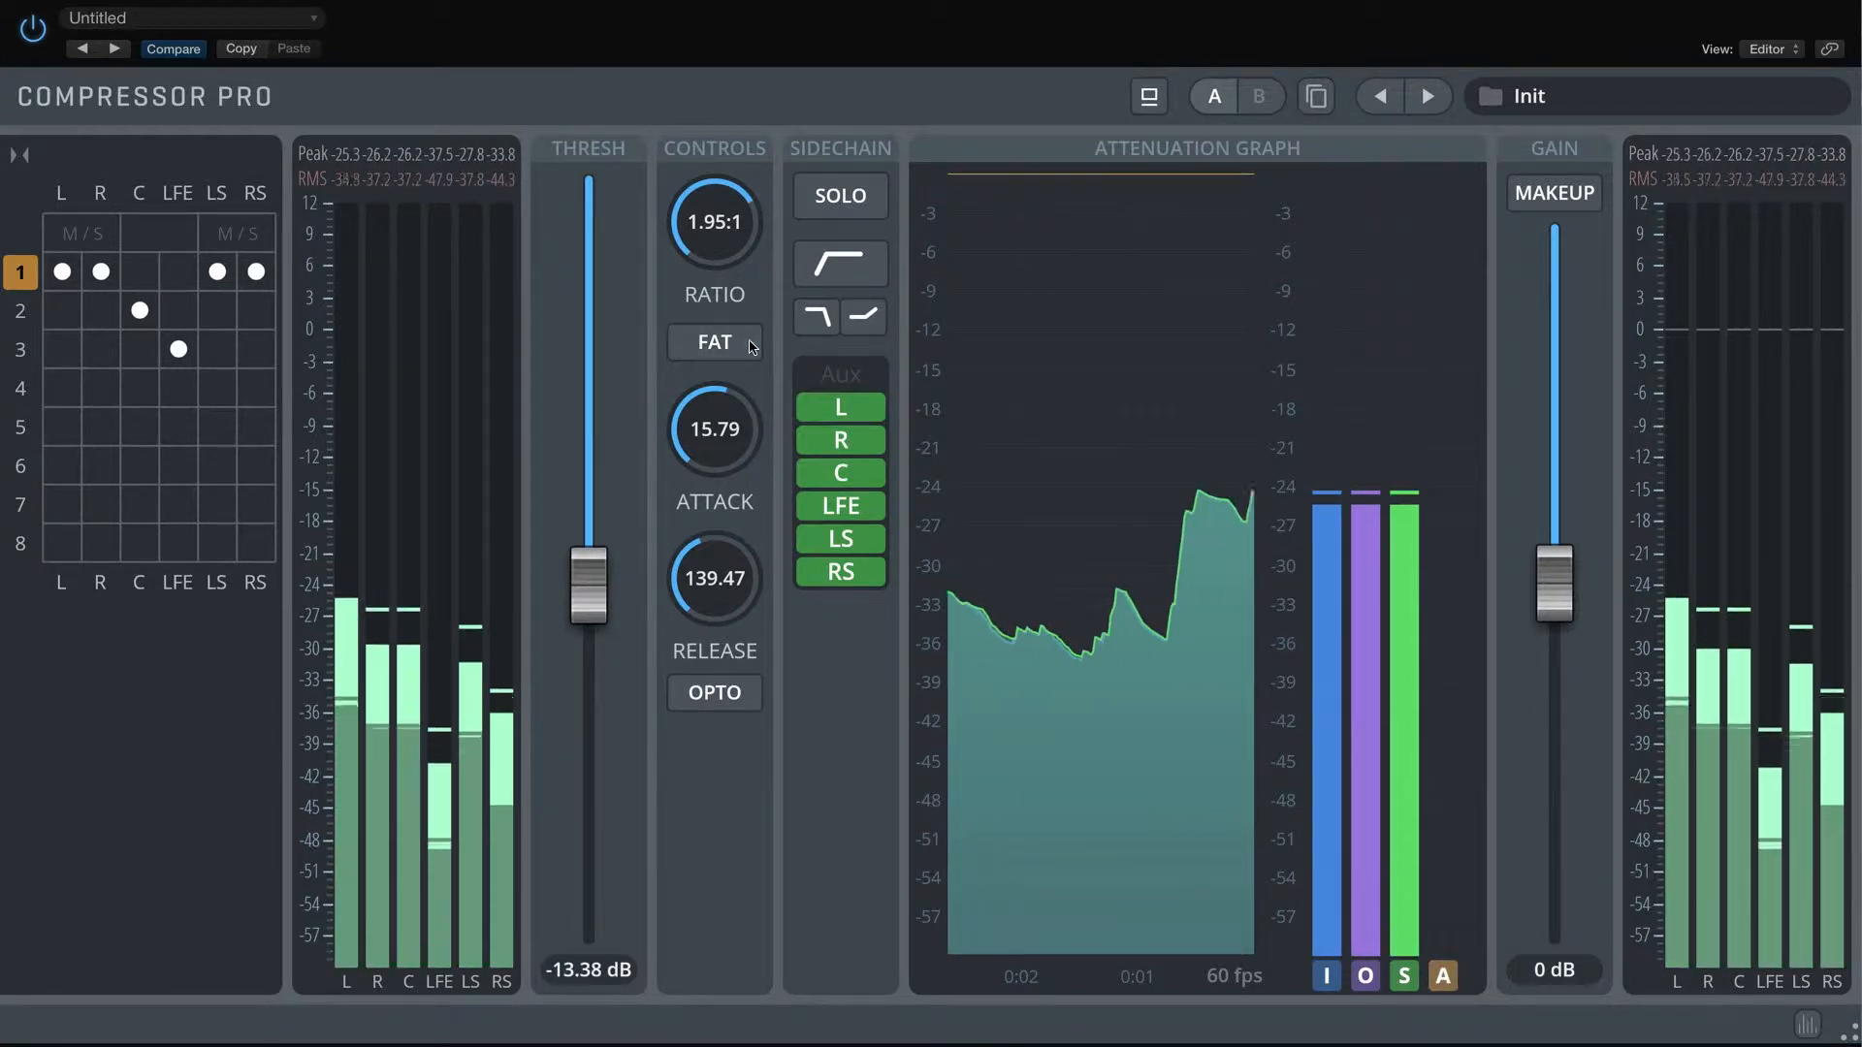
{"action": "left_click", "coordinate": [715, 343]}
{"action": "left_click_drag", "start_coordinate": [715, 222], "coordinate": [715, 192]}
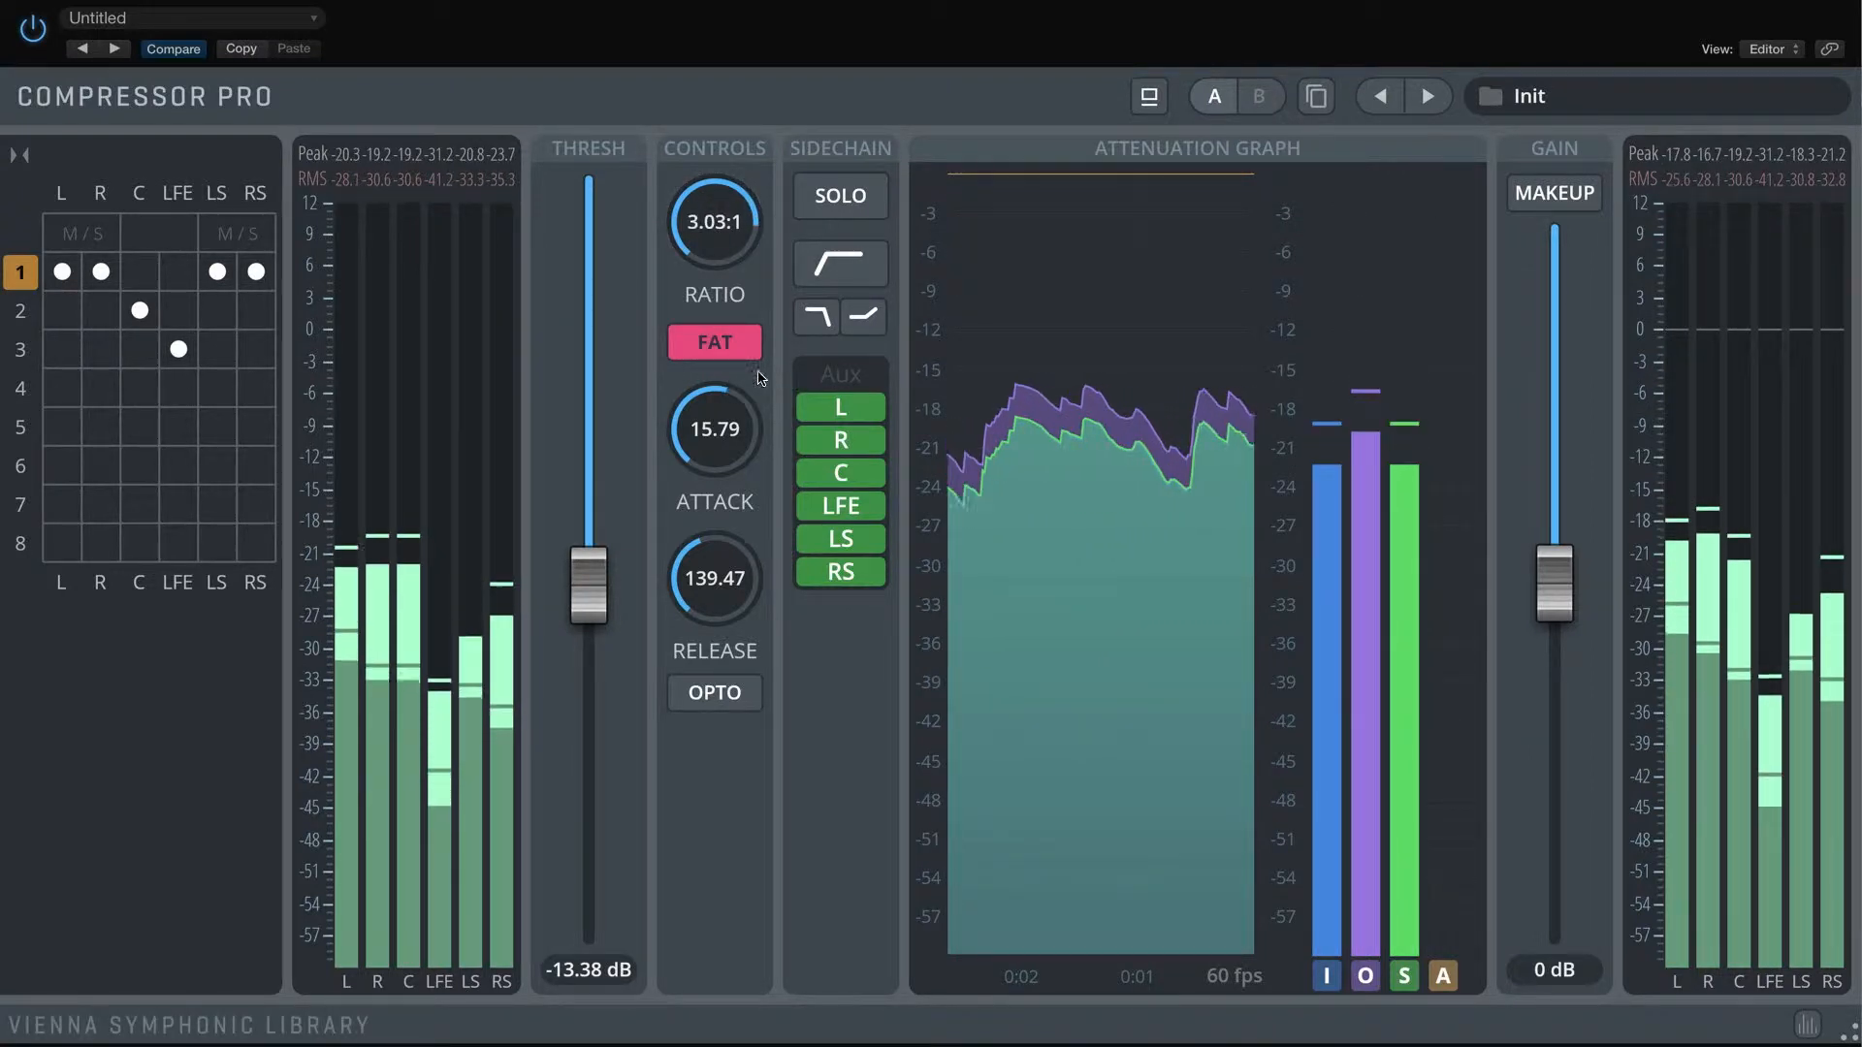
{"action": "mouse_move", "coordinate": [732, 384]}
{"action": "left_mouse_down"}
{"action": "mouse_move", "coordinate": [732, 405]}
{"action": "mouse_move", "coordinate": [733, 357]}
{"action": "left_mouse_up"}
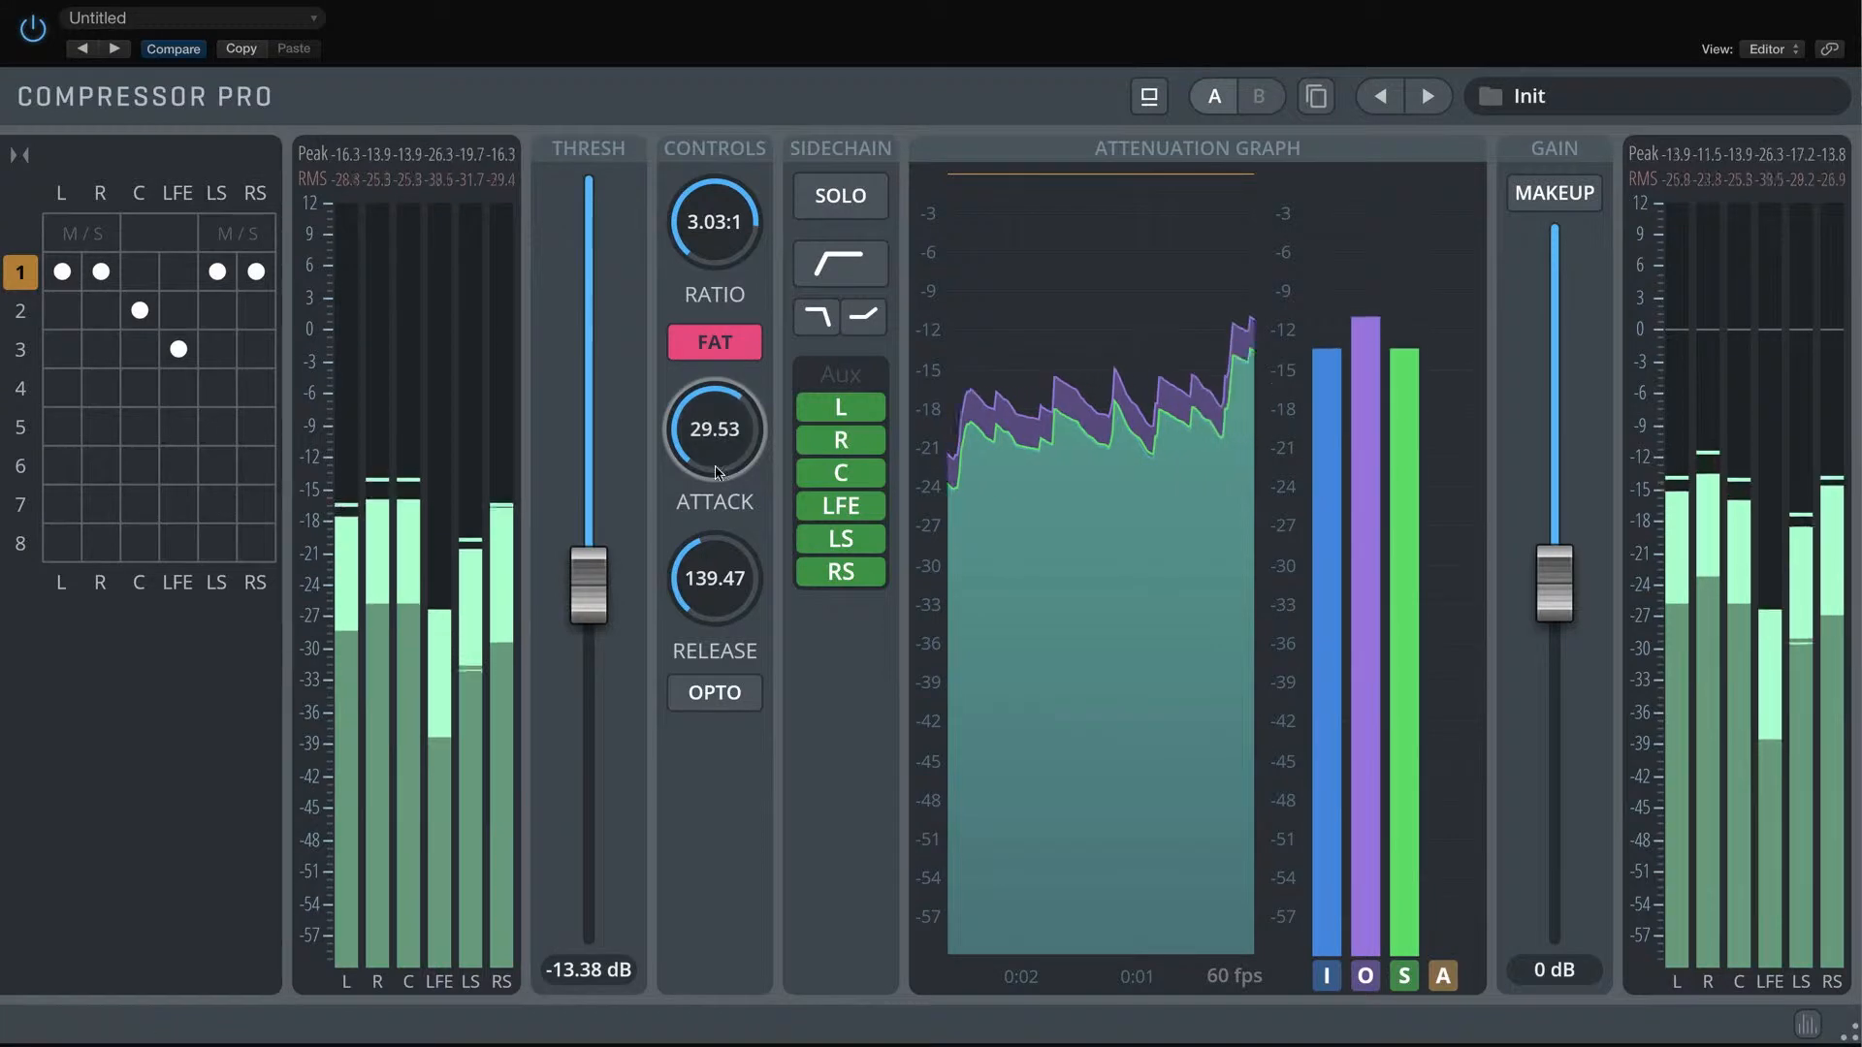
{"action": "left_click_drag", "start_coordinate": [732, 555], "coordinate": [732, 529]}
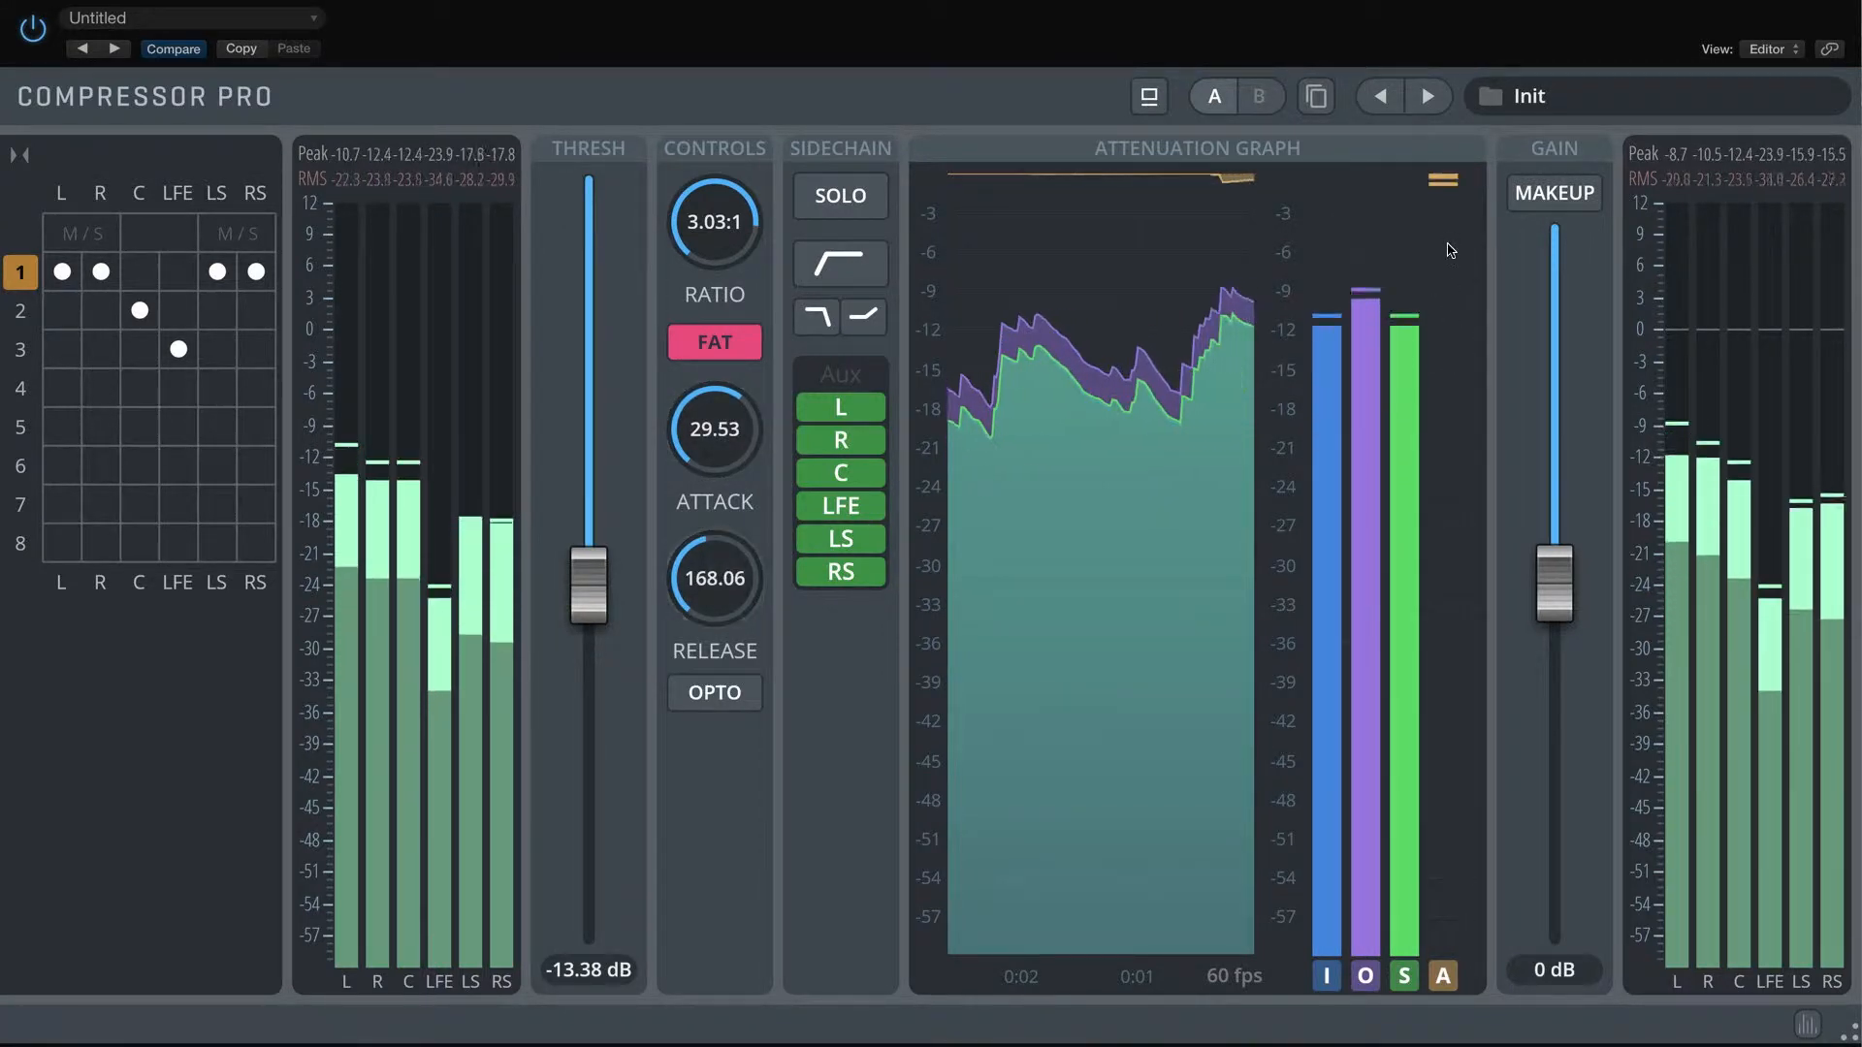
{"action": "mouse_move", "coordinate": [591, 590]}
{"action": "left_mouse_down"}
{"action": "mouse_move", "coordinate": [591, 642]}
{"action": "mouse_move", "coordinate": [594, 624]}
{"action": "left_mouse_up"}
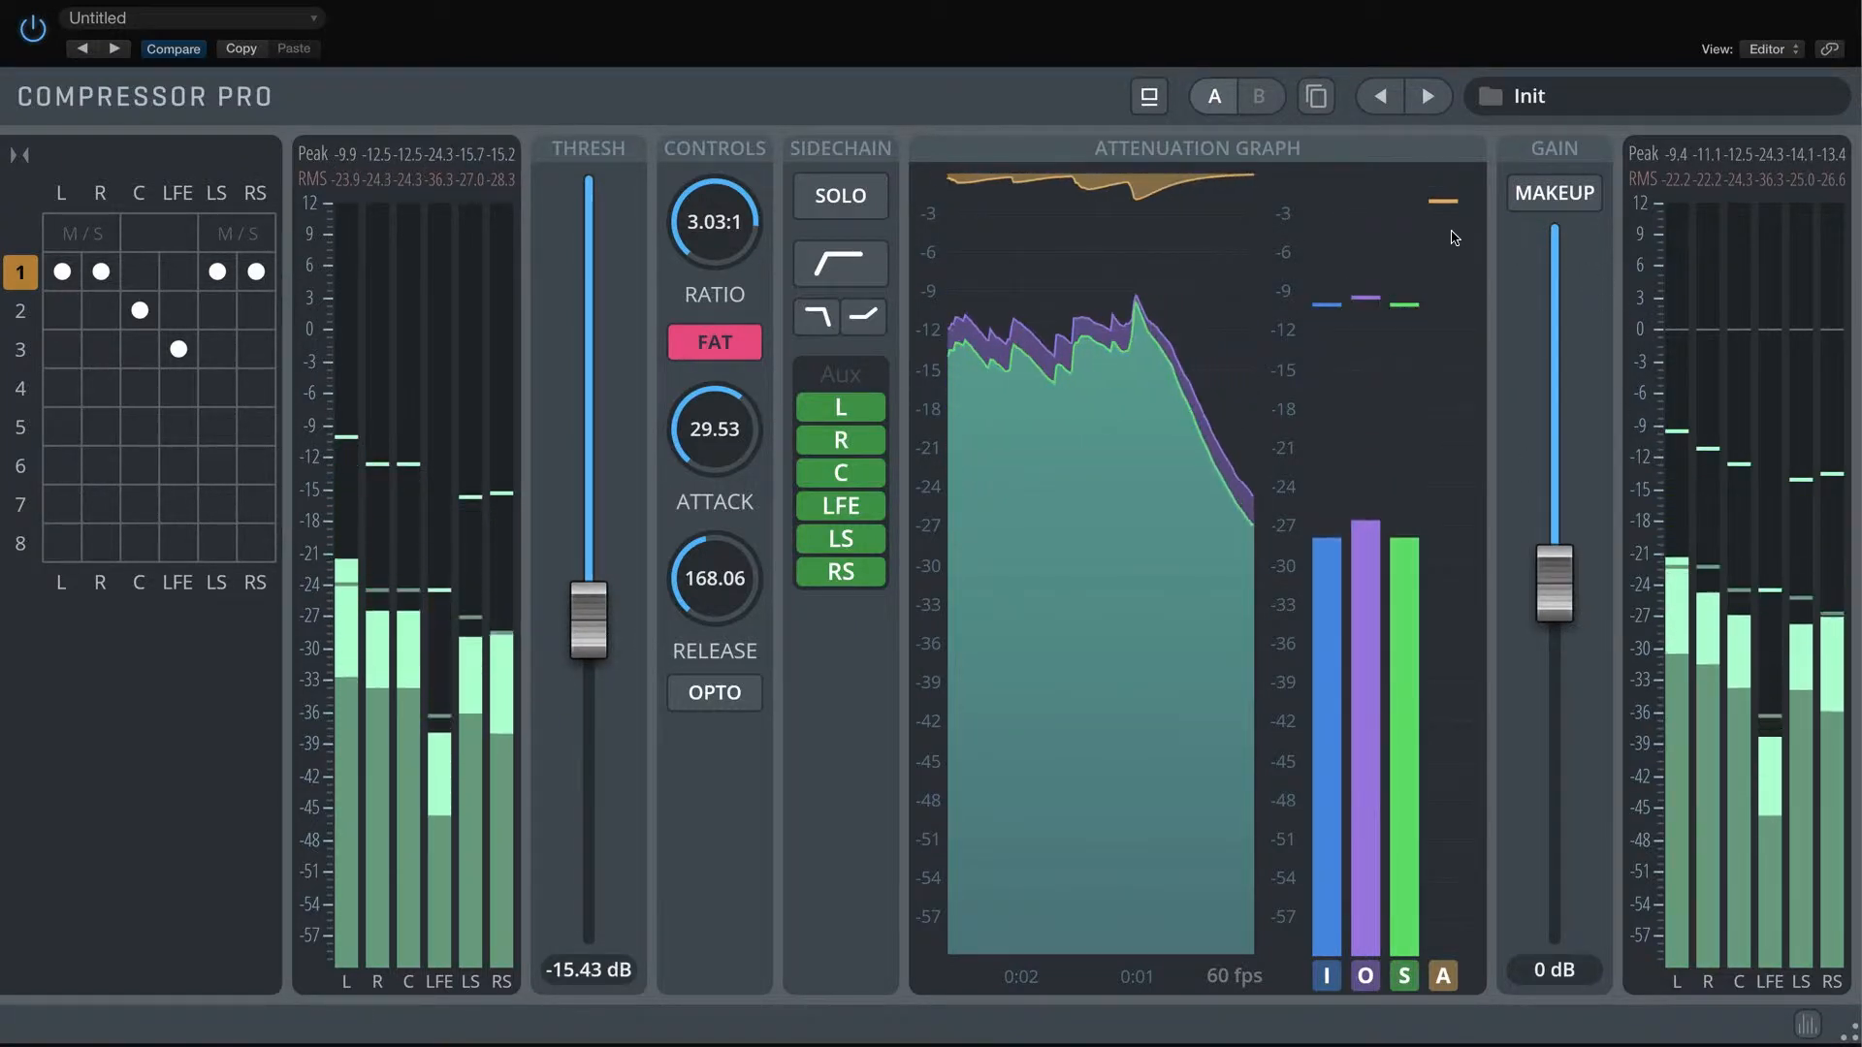
View the side graph without the input and output graphs, and show both again
{"action": "left_click", "coordinate": [1327, 976]}
{"action": "left_click", "coordinate": [1364, 978]}
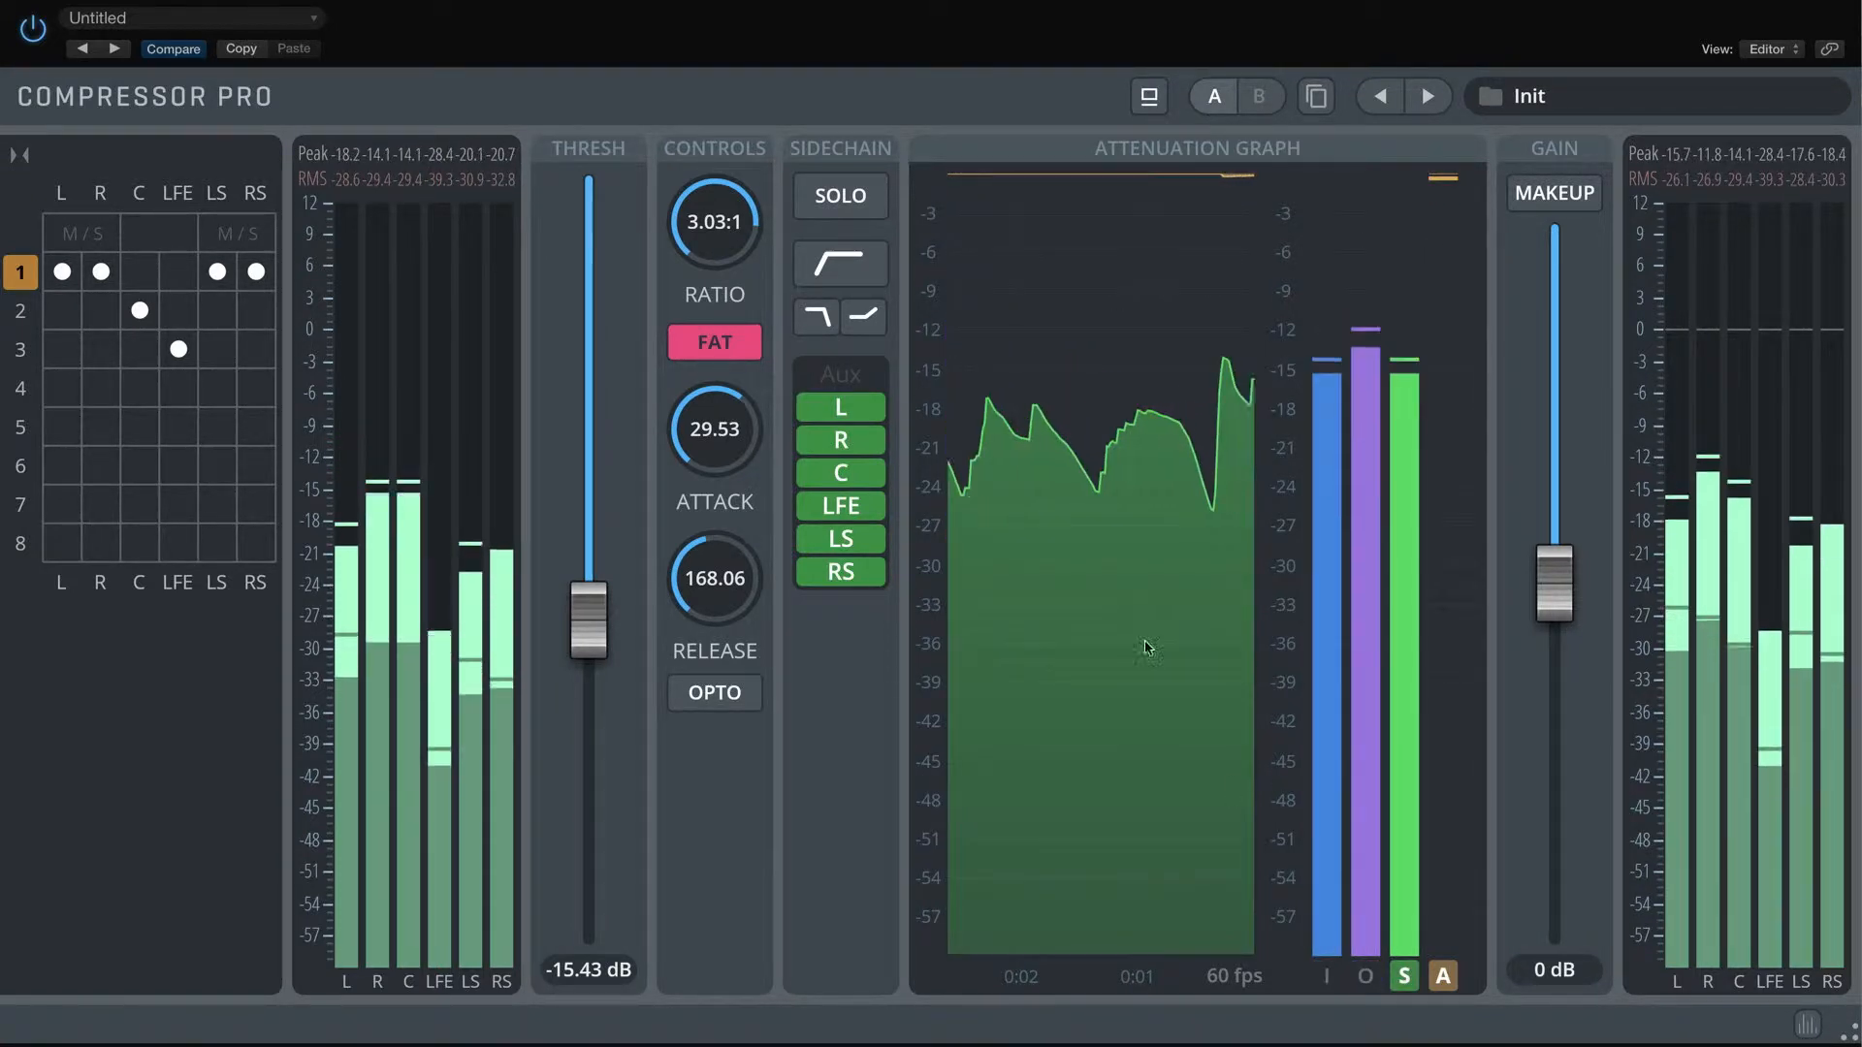
{"action": "left_click", "coordinate": [1365, 975]}
{"action": "left_click", "coordinate": [1327, 976]}
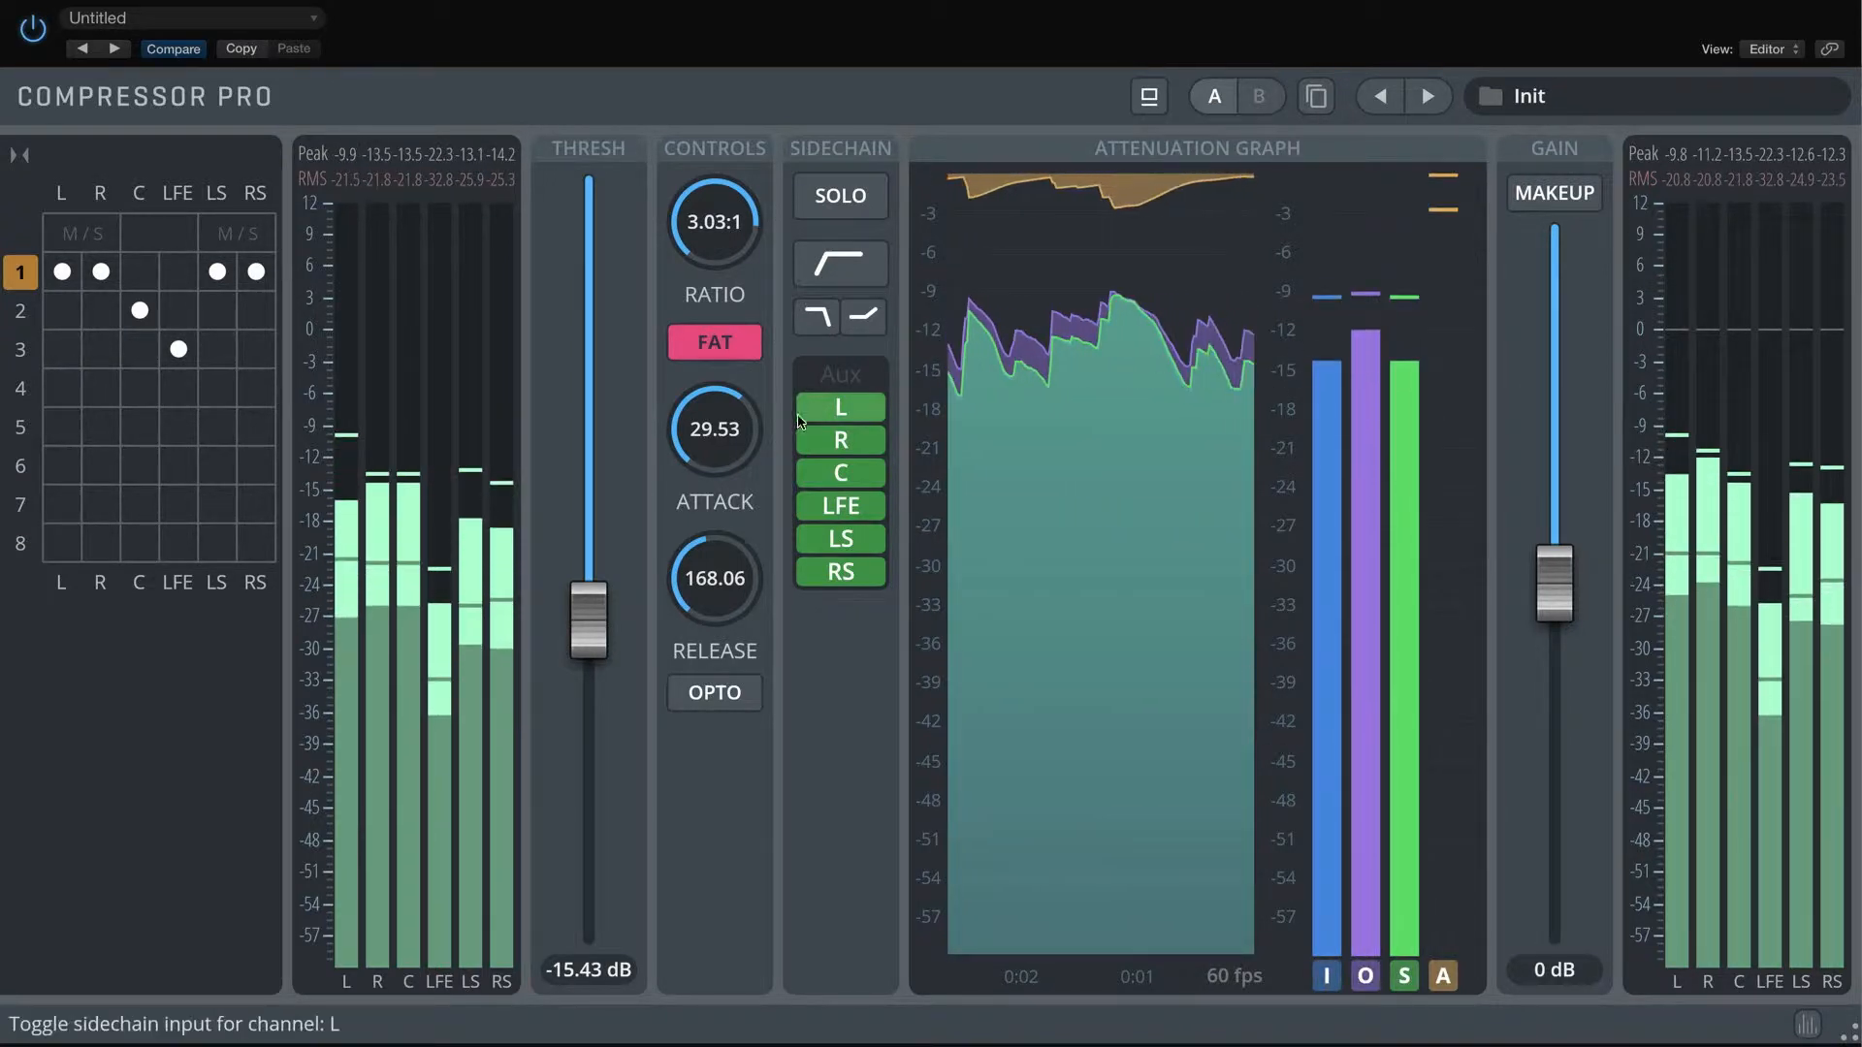
Lower group 1's threshold to -16.78 dB and shorten its attack to 13.51 ms
{"action": "mouse_move", "coordinate": [596, 619]}
{"action": "left_mouse_down"}
{"action": "mouse_move", "coordinate": [603, 655]}
{"action": "mouse_move", "coordinate": [595, 630]}
{"action": "left_mouse_up"}
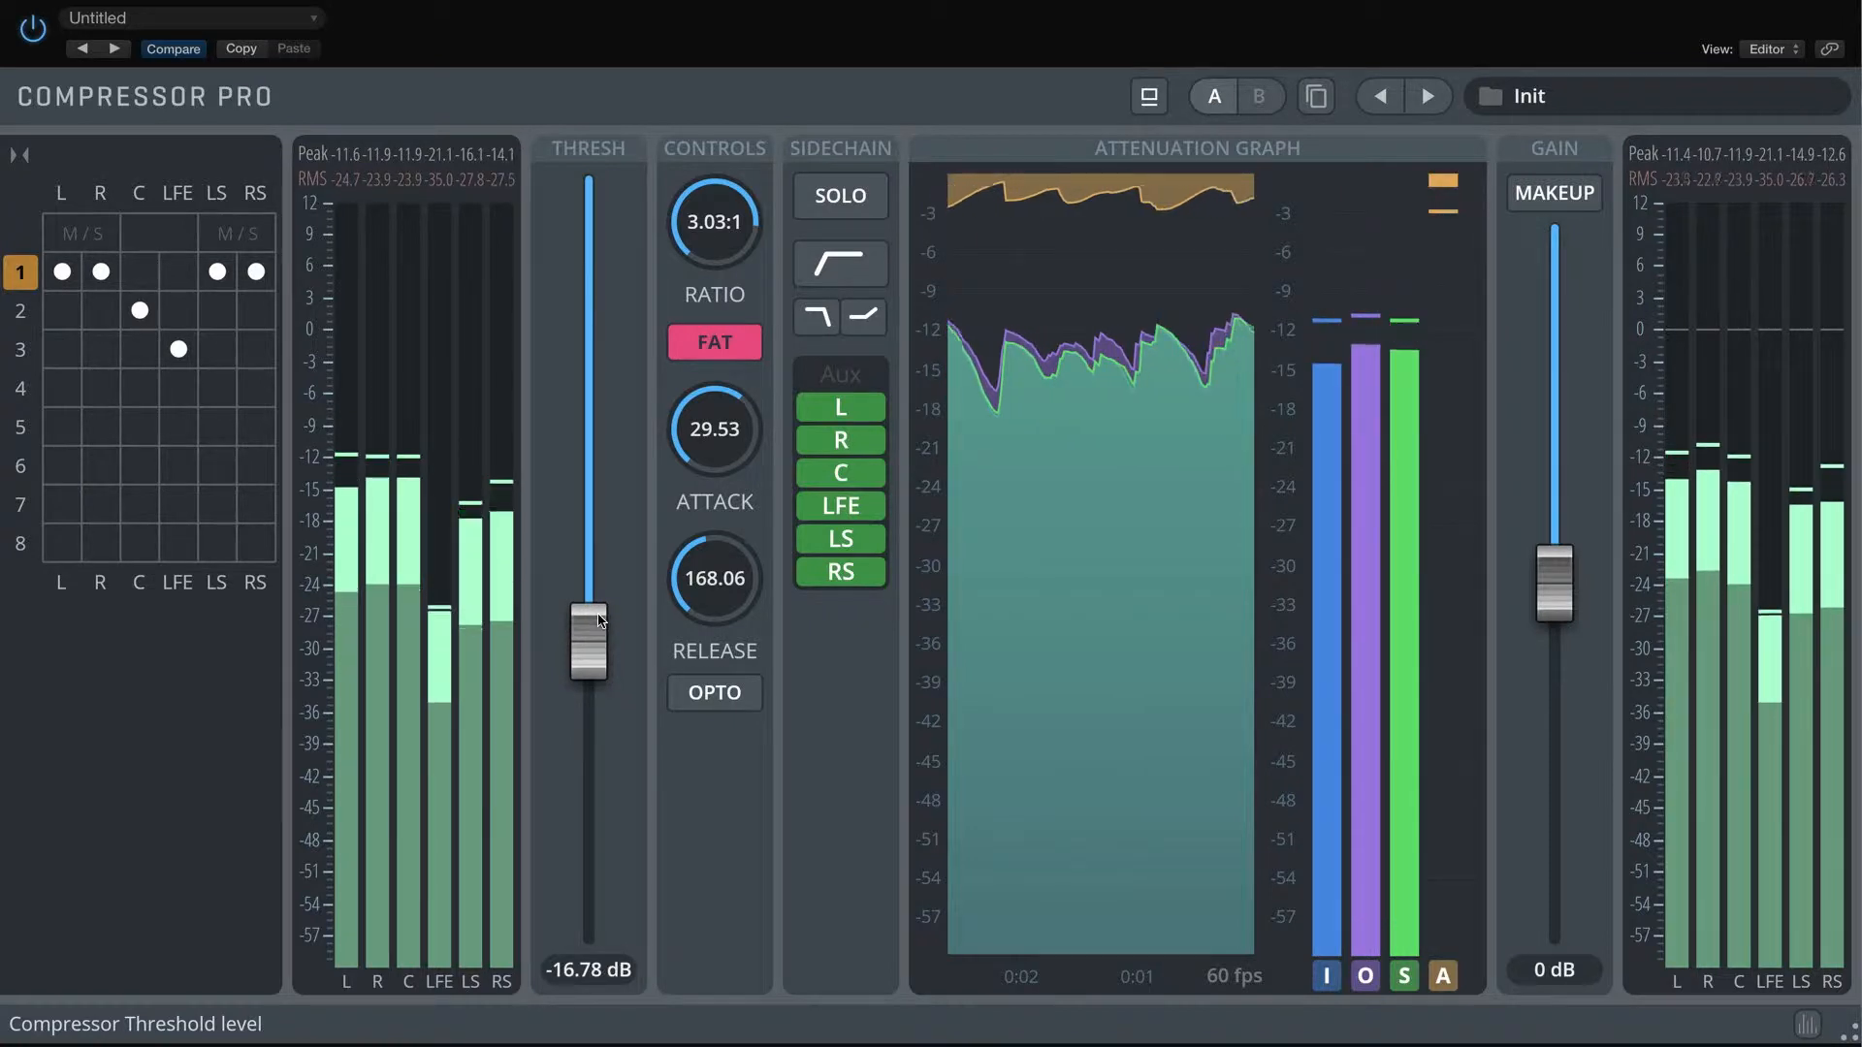
{"action": "left_click_drag", "start_coordinate": [714, 429], "coordinate": [715, 474]}
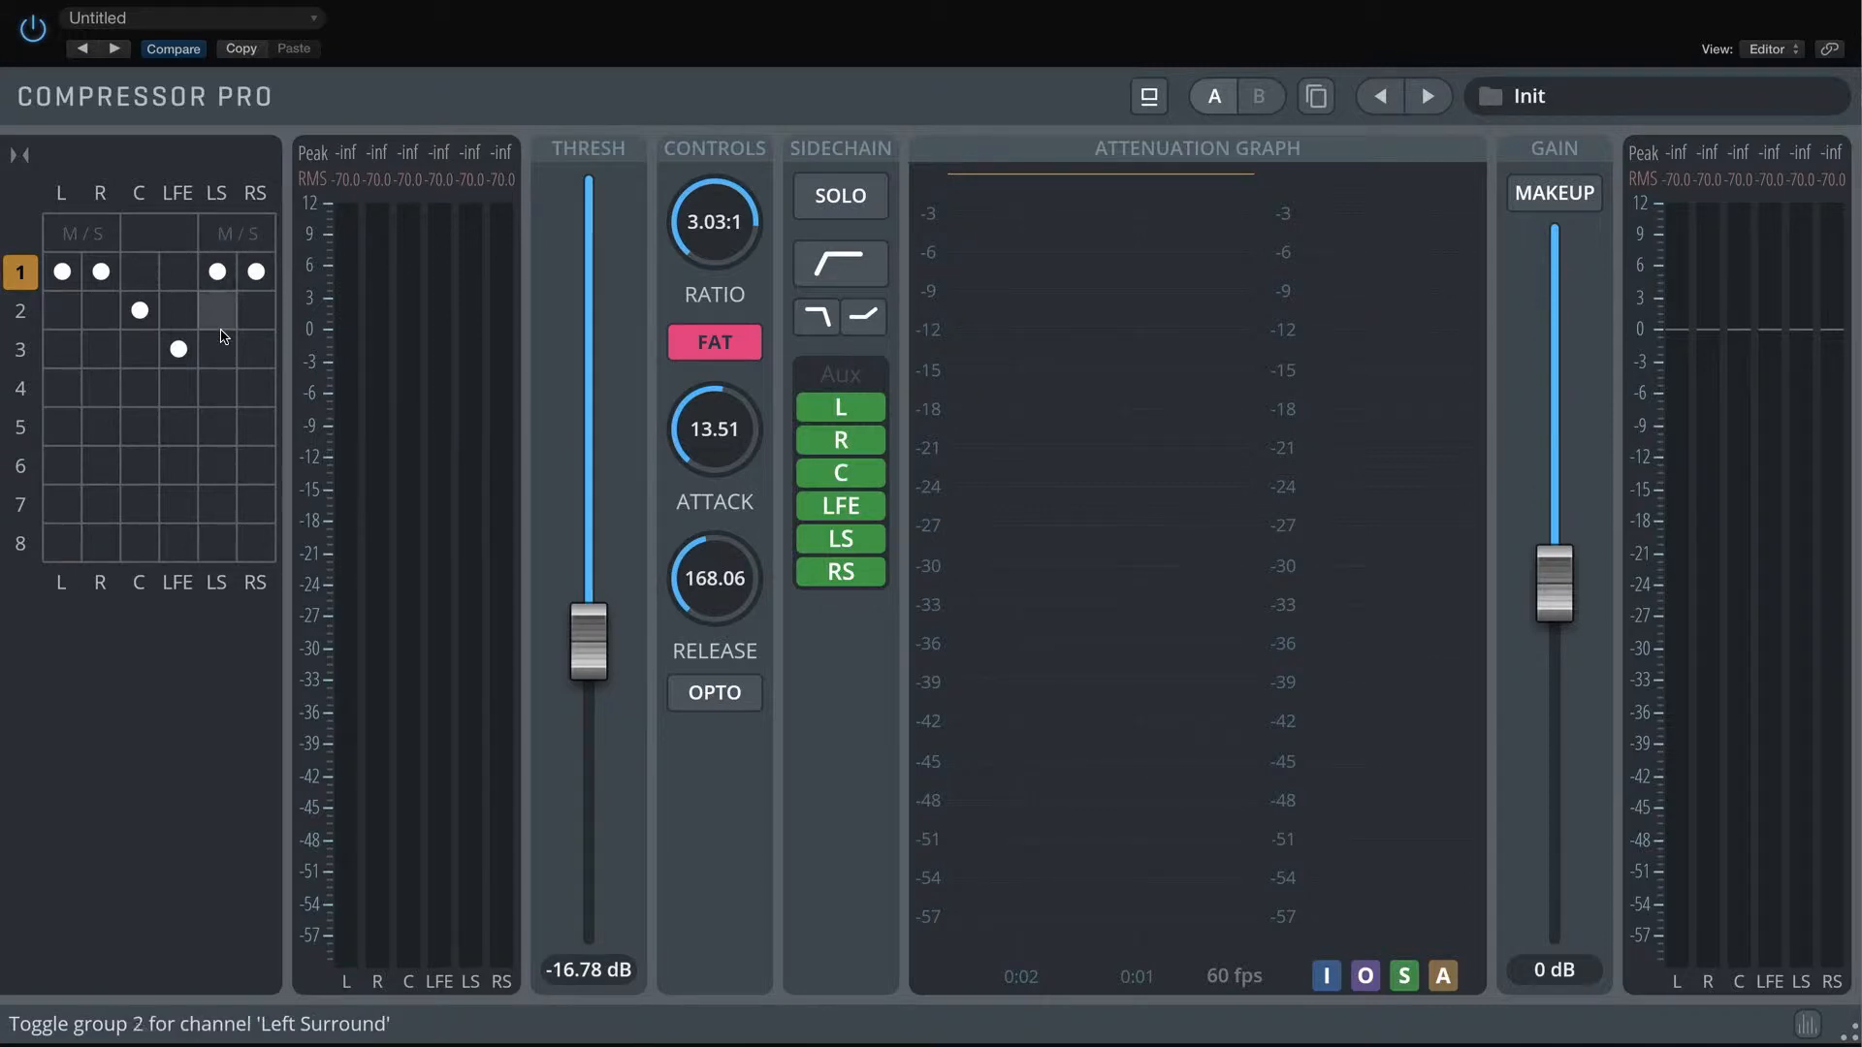
Enable M/S for the surround pair with LS in group 4 and RS in group 5, and paste group 1's settings into both groups
{"action": "left_click", "coordinate": [237, 234]}
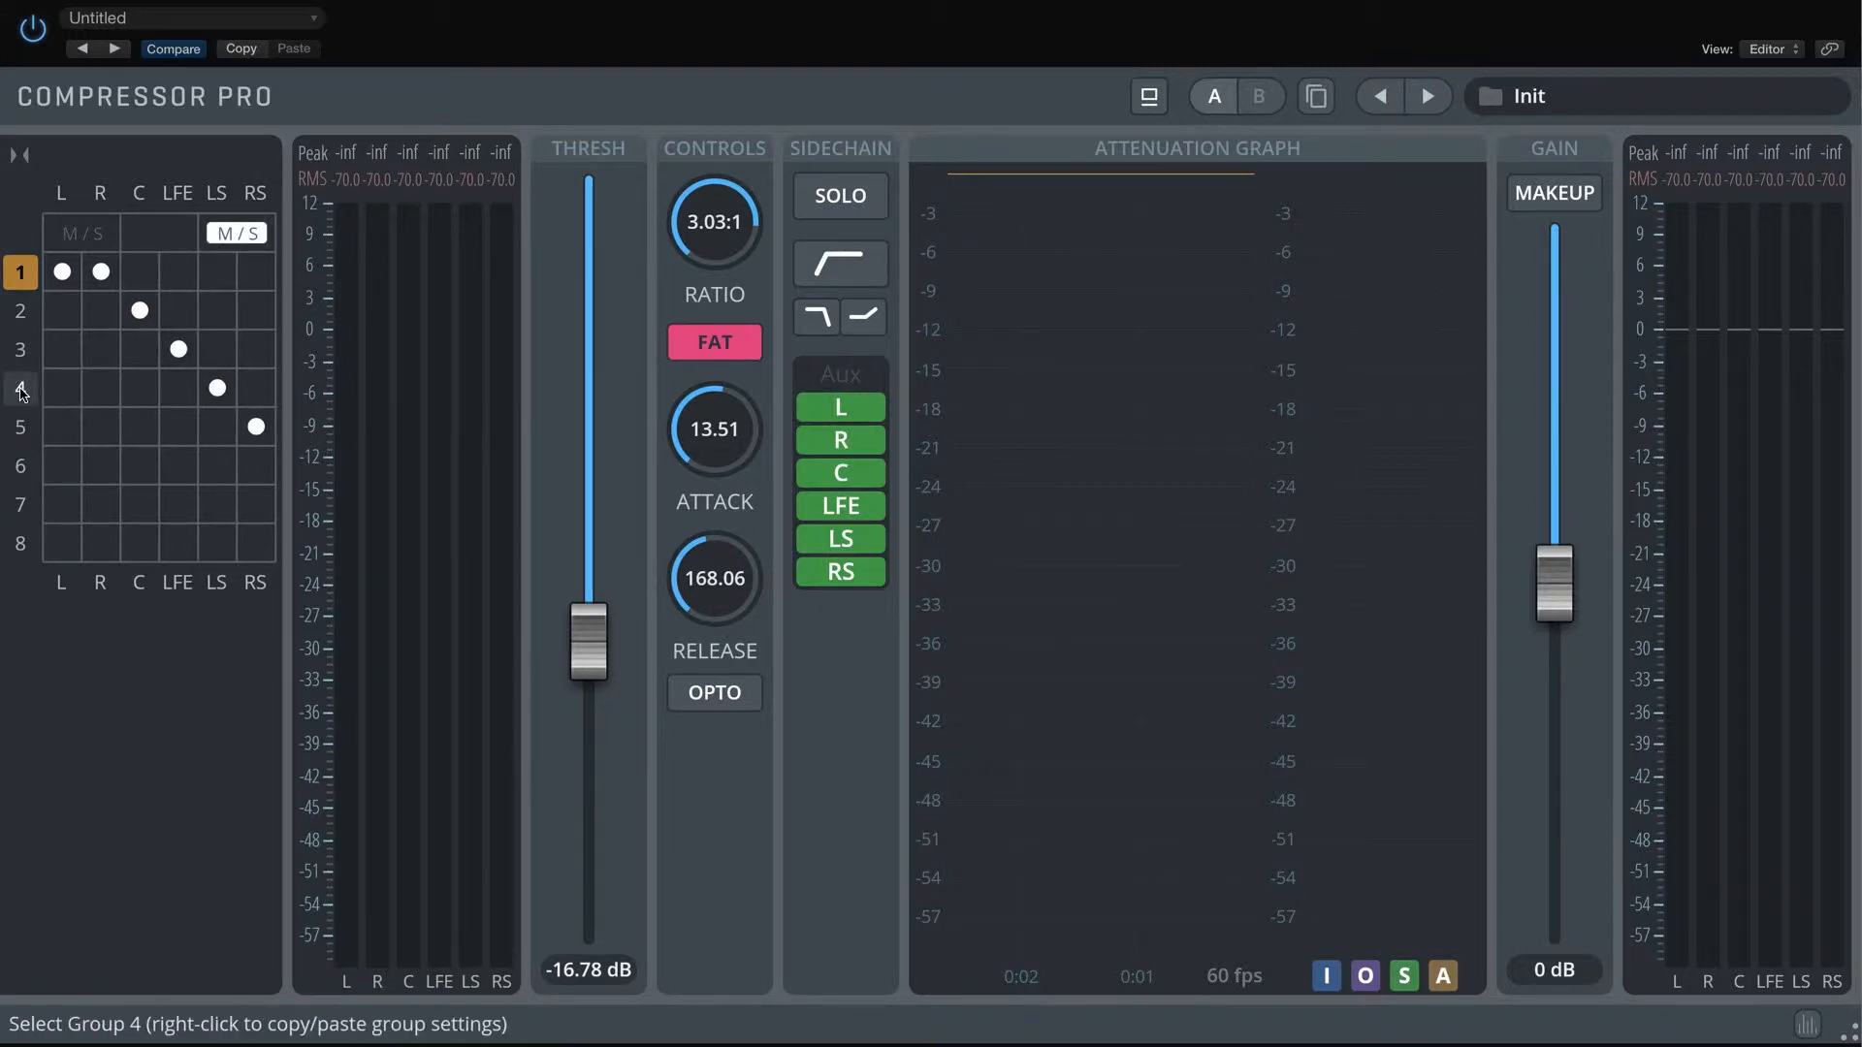
{"action": "right_click", "coordinate": [1128, 516]}
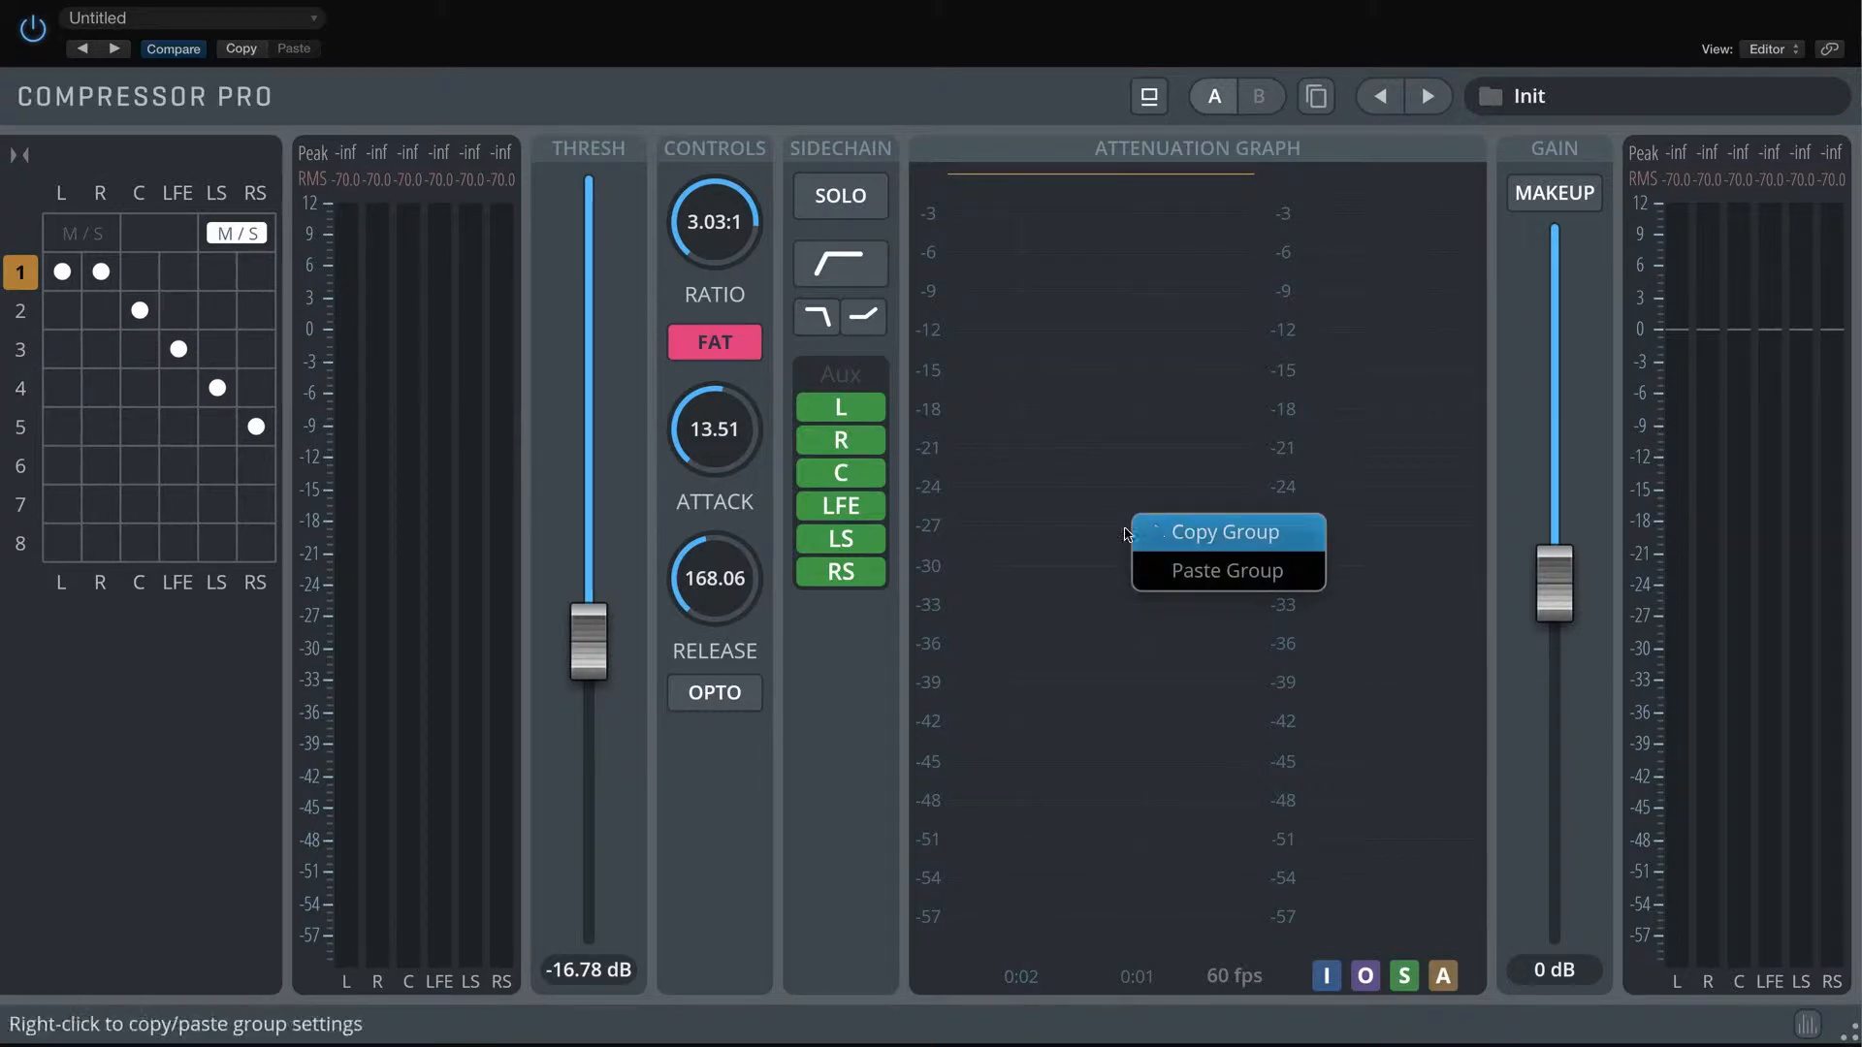
{"action": "left_click", "coordinate": [21, 388]}
{"action": "right_click", "coordinate": [1048, 501]}
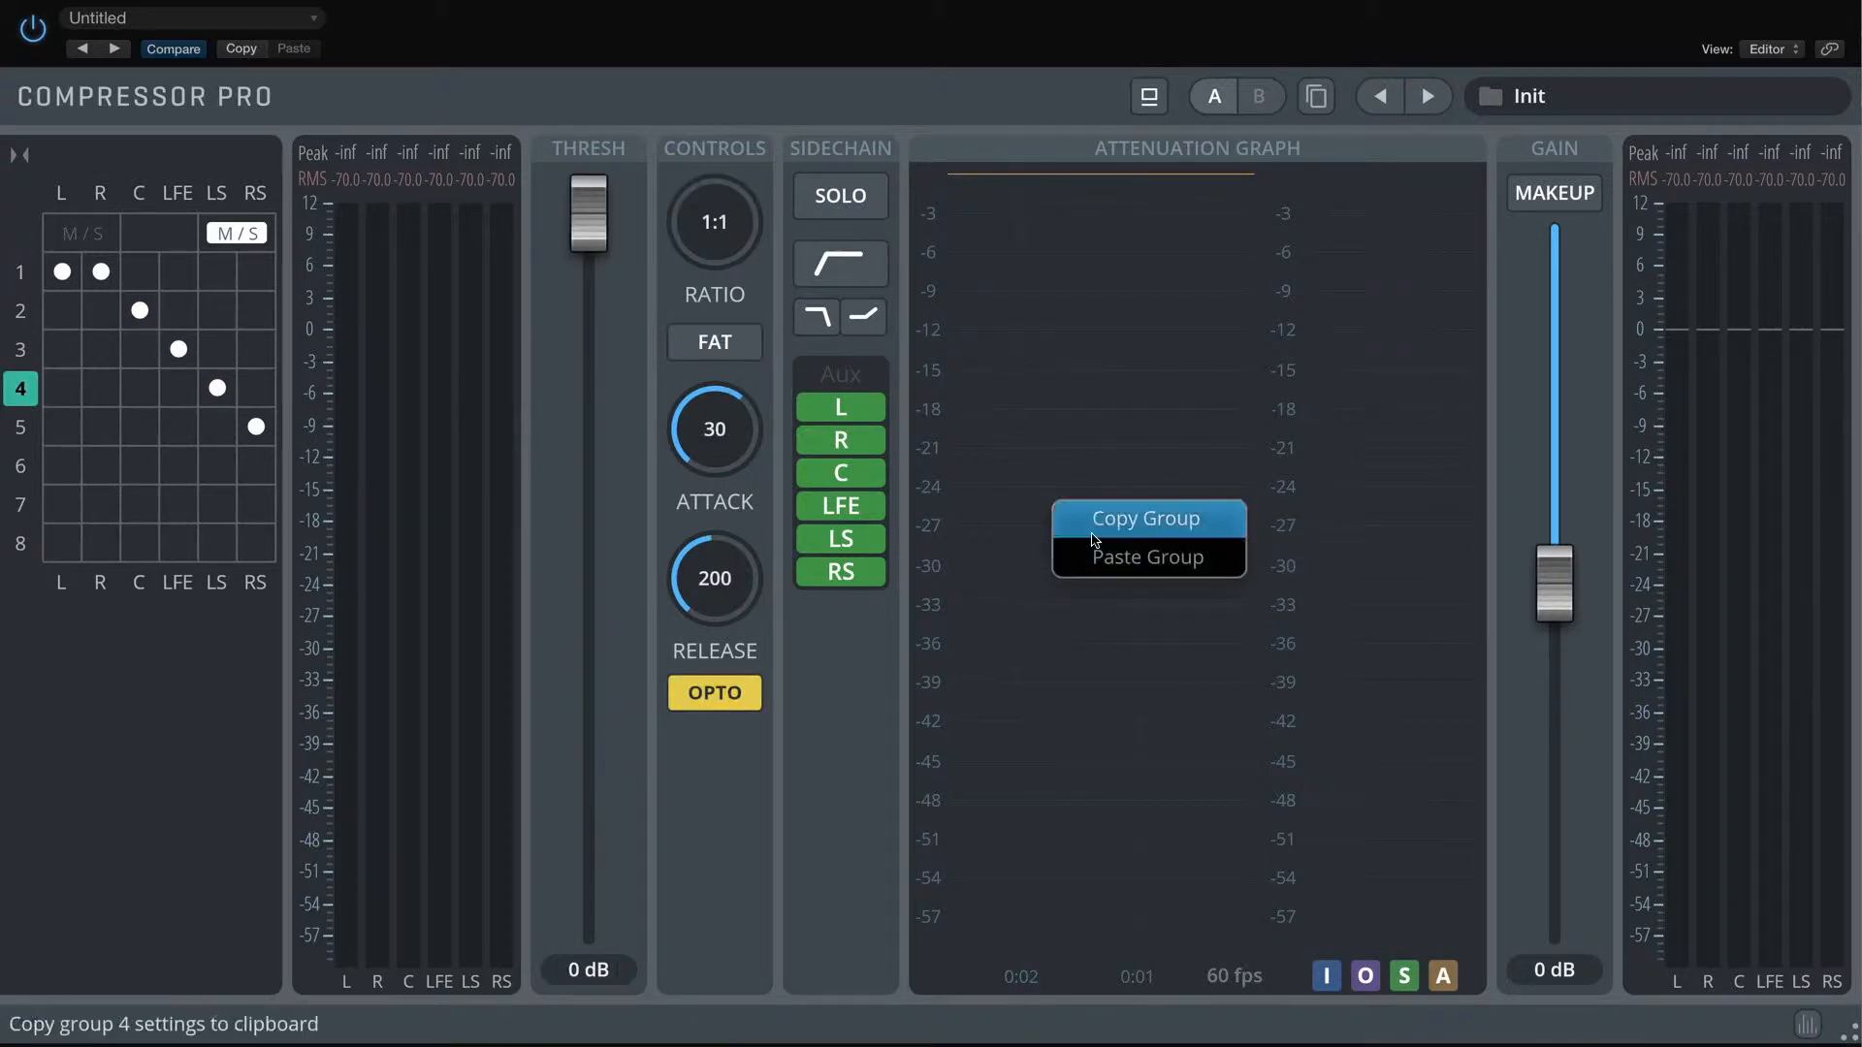
{"action": "left_click", "coordinate": [1101, 554]}
{"action": "left_click", "coordinate": [252, 425]}
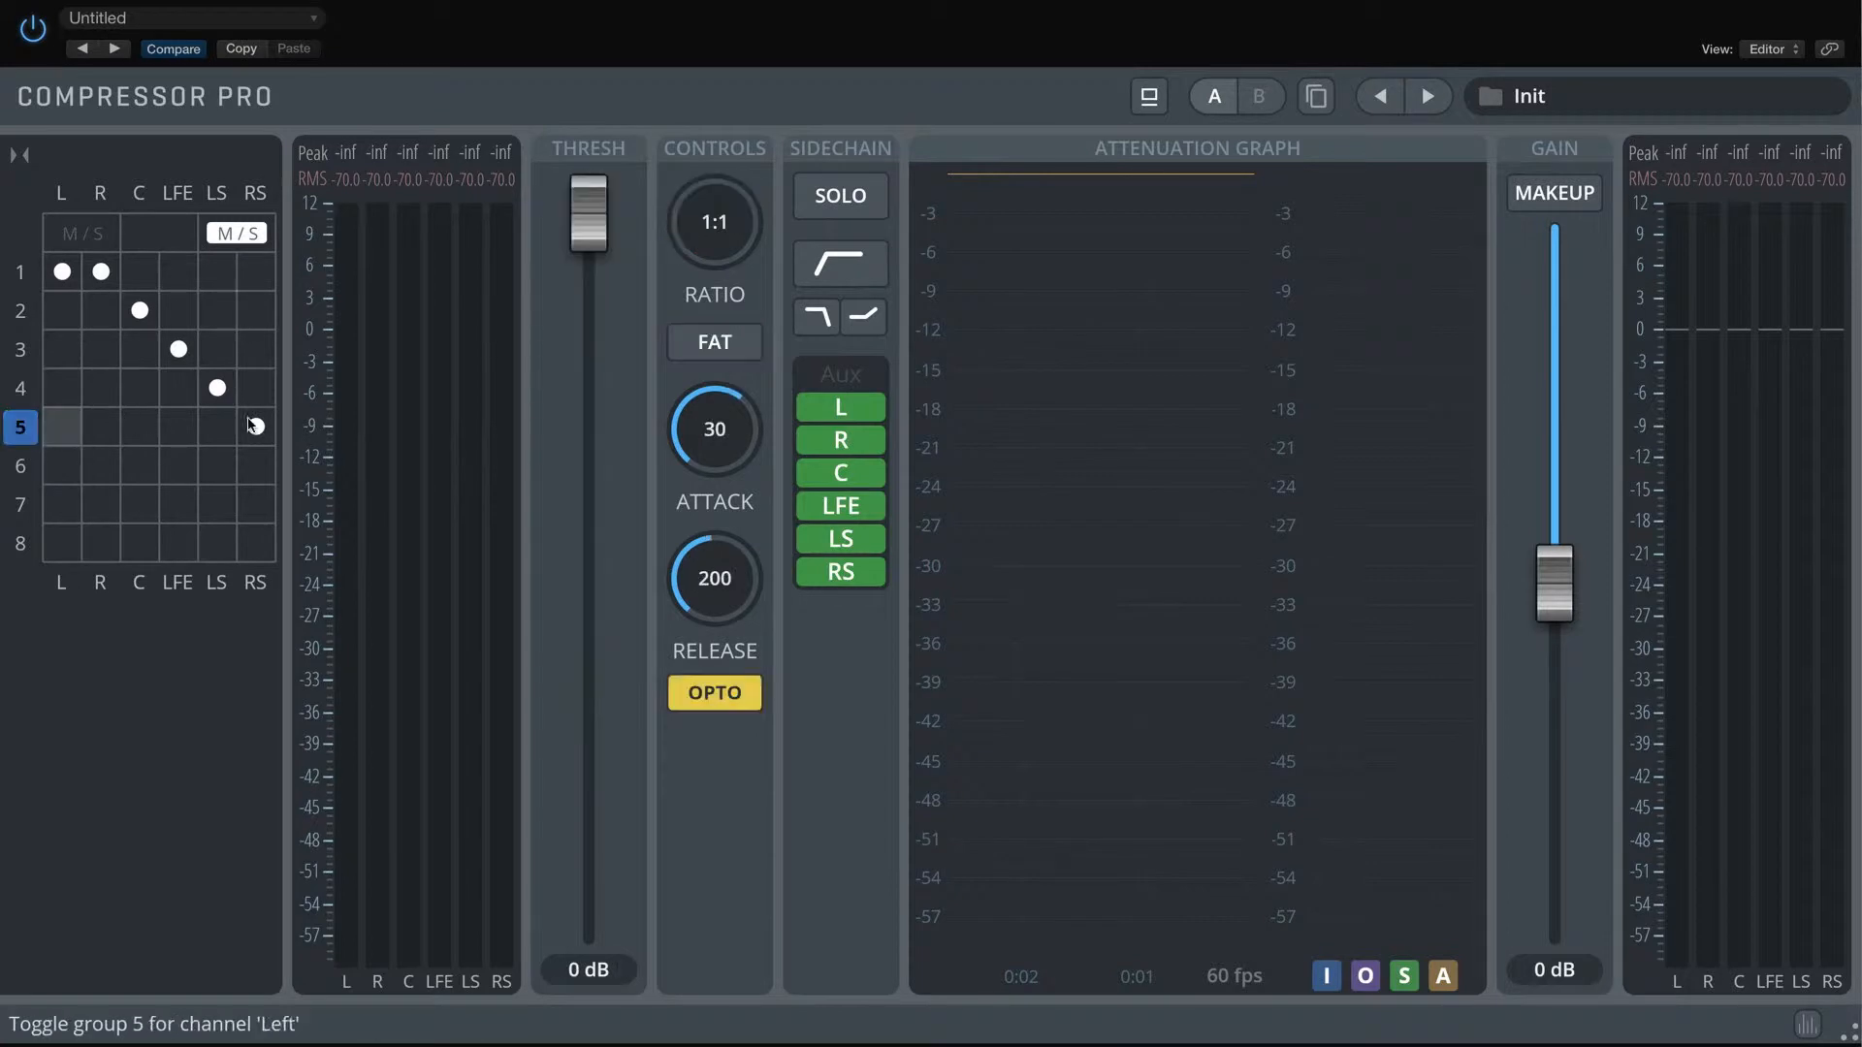
{"action": "right_click", "coordinate": [1011, 523]}
{"action": "left_click", "coordinate": [1057, 578]}
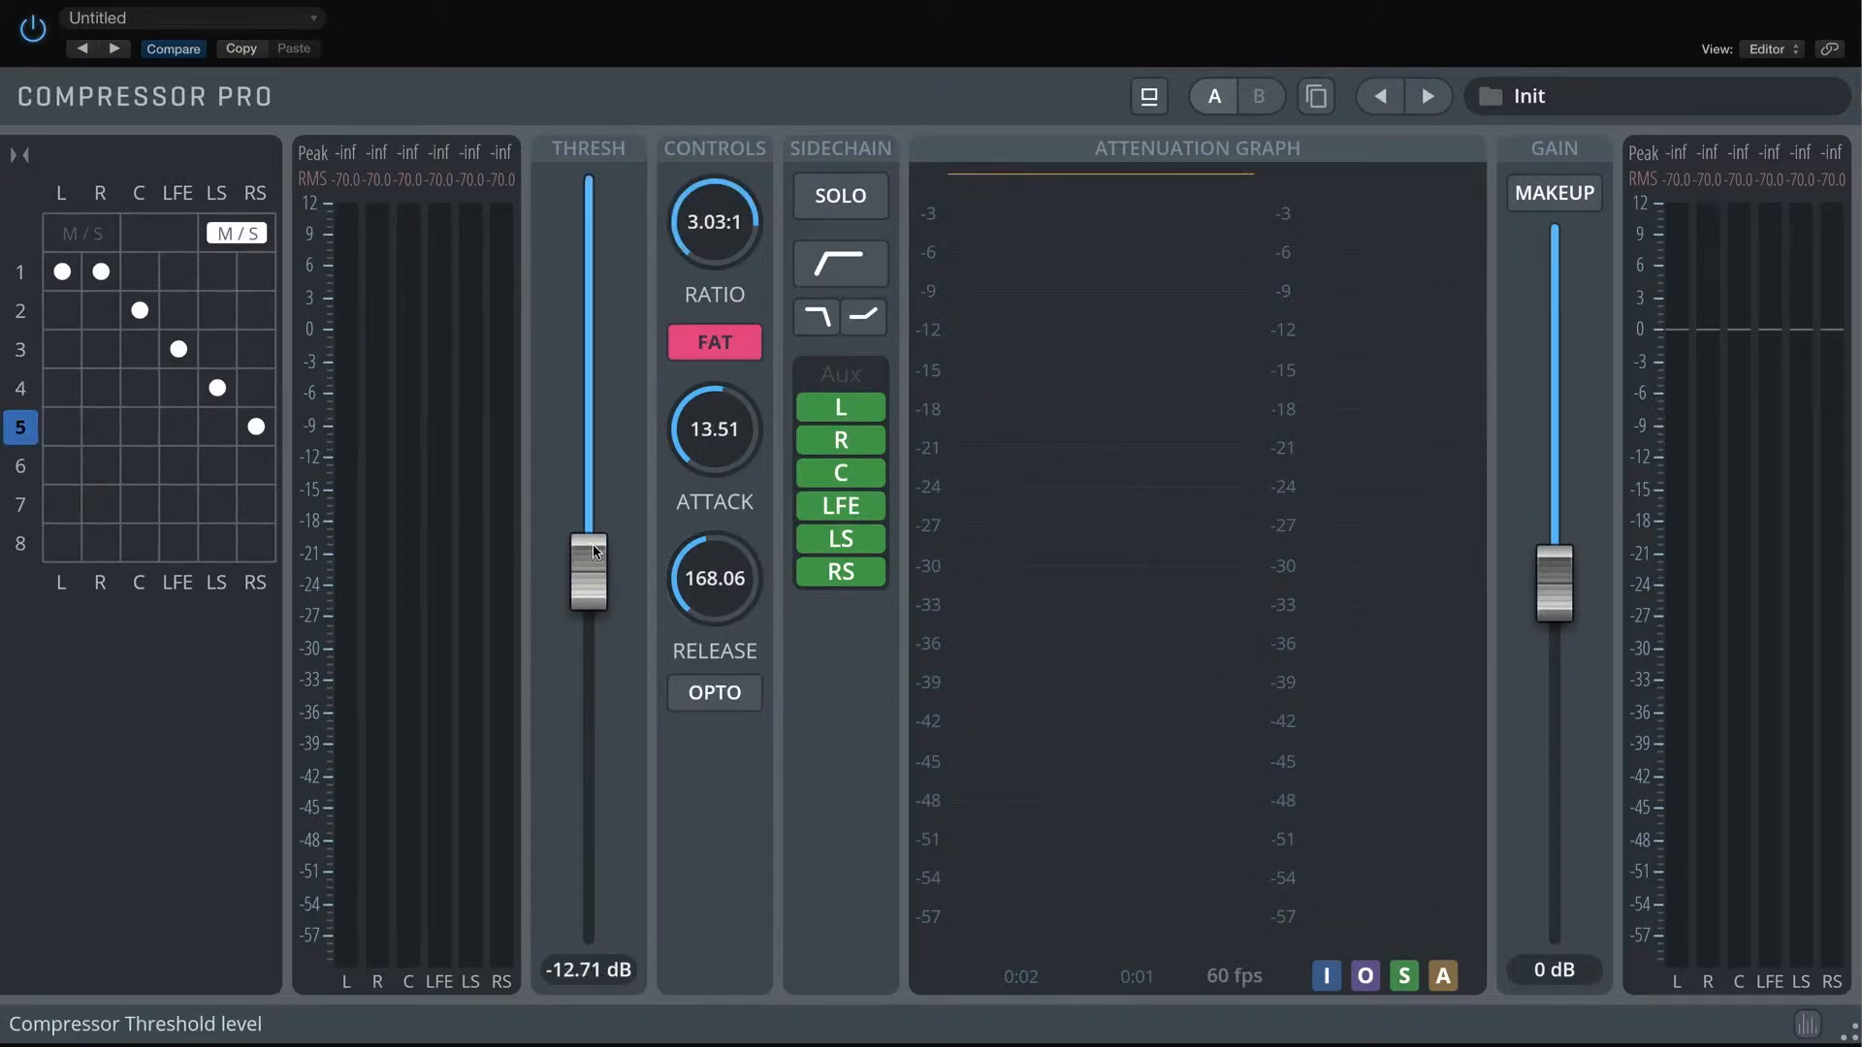
Set group 5's threshold to -11.92 dB and its ratio to 2.26:1
{"action": "left_click_drag", "start_coordinate": [597, 552], "coordinate": [597, 536]}
{"action": "left_click_drag", "start_coordinate": [715, 222], "coordinate": [715, 248]}
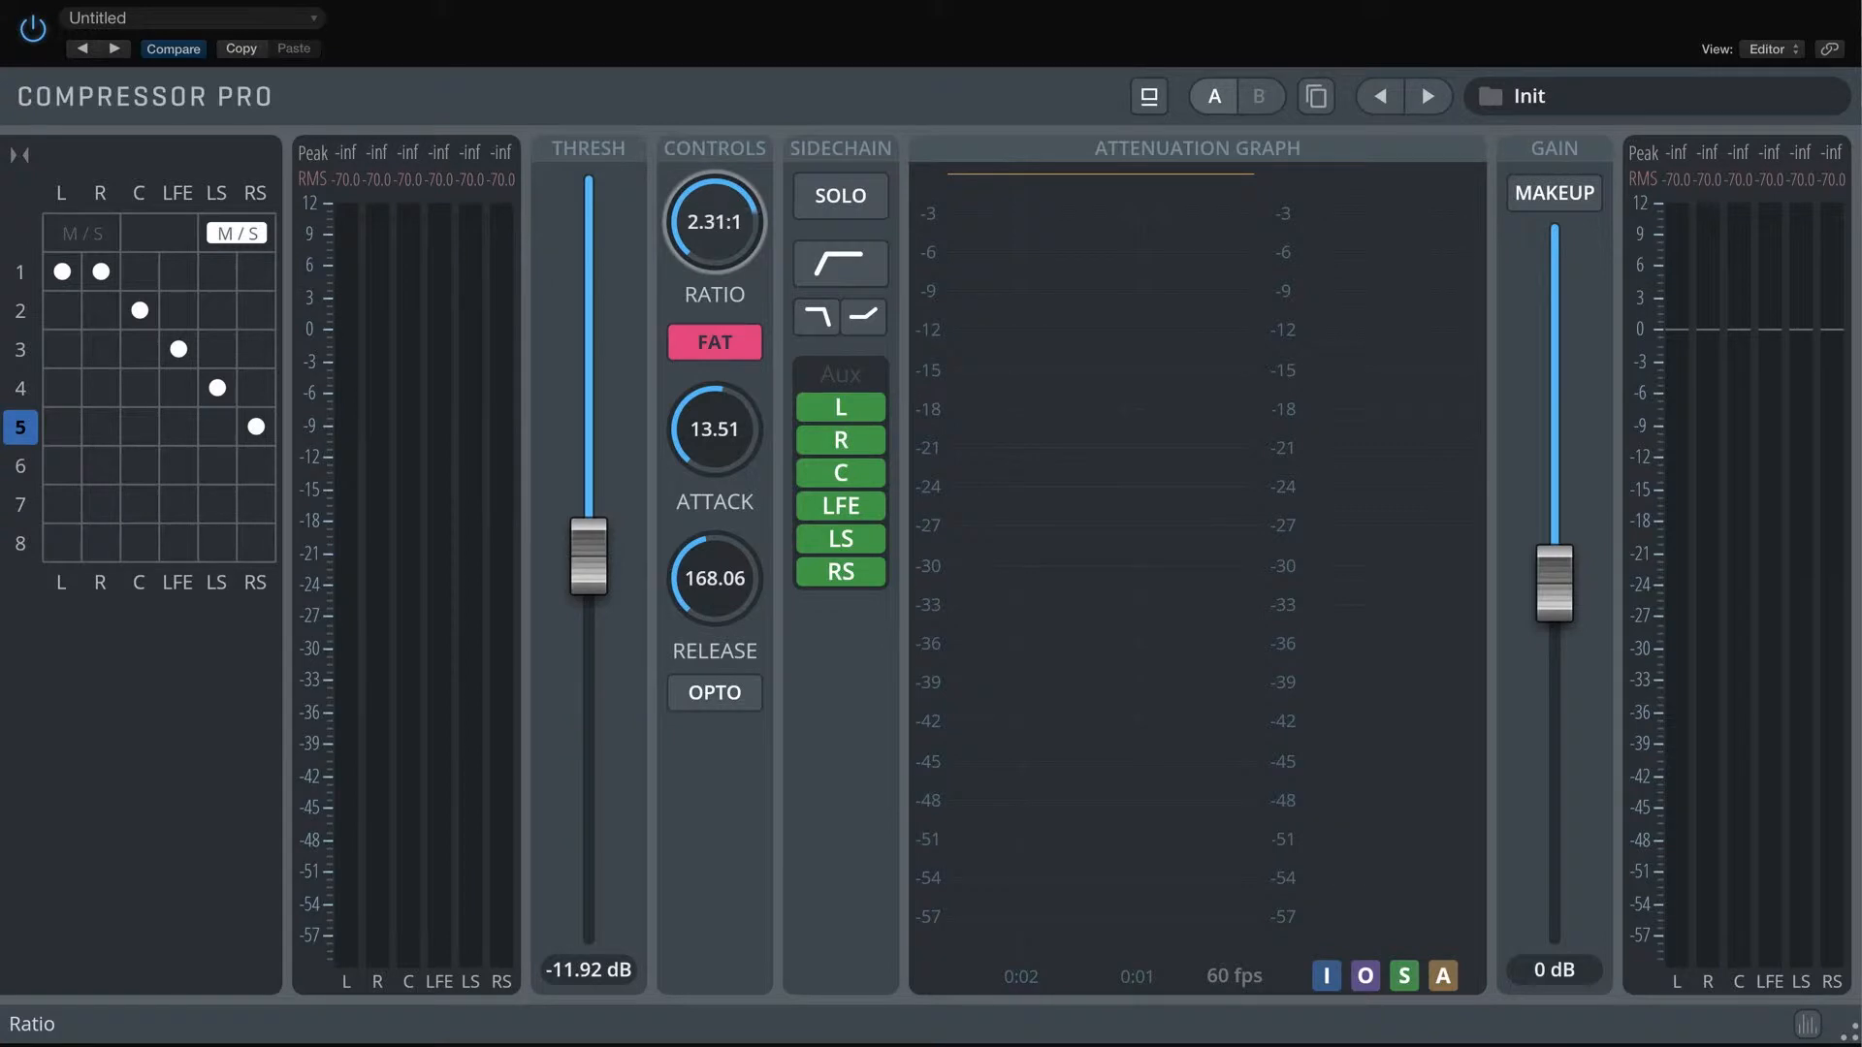
Set group 4 to a -13.32 dB threshold and 2.16:1 ratio with Fat off, and copy its settings into group 5
{"action": "left_click", "coordinate": [21, 388]}
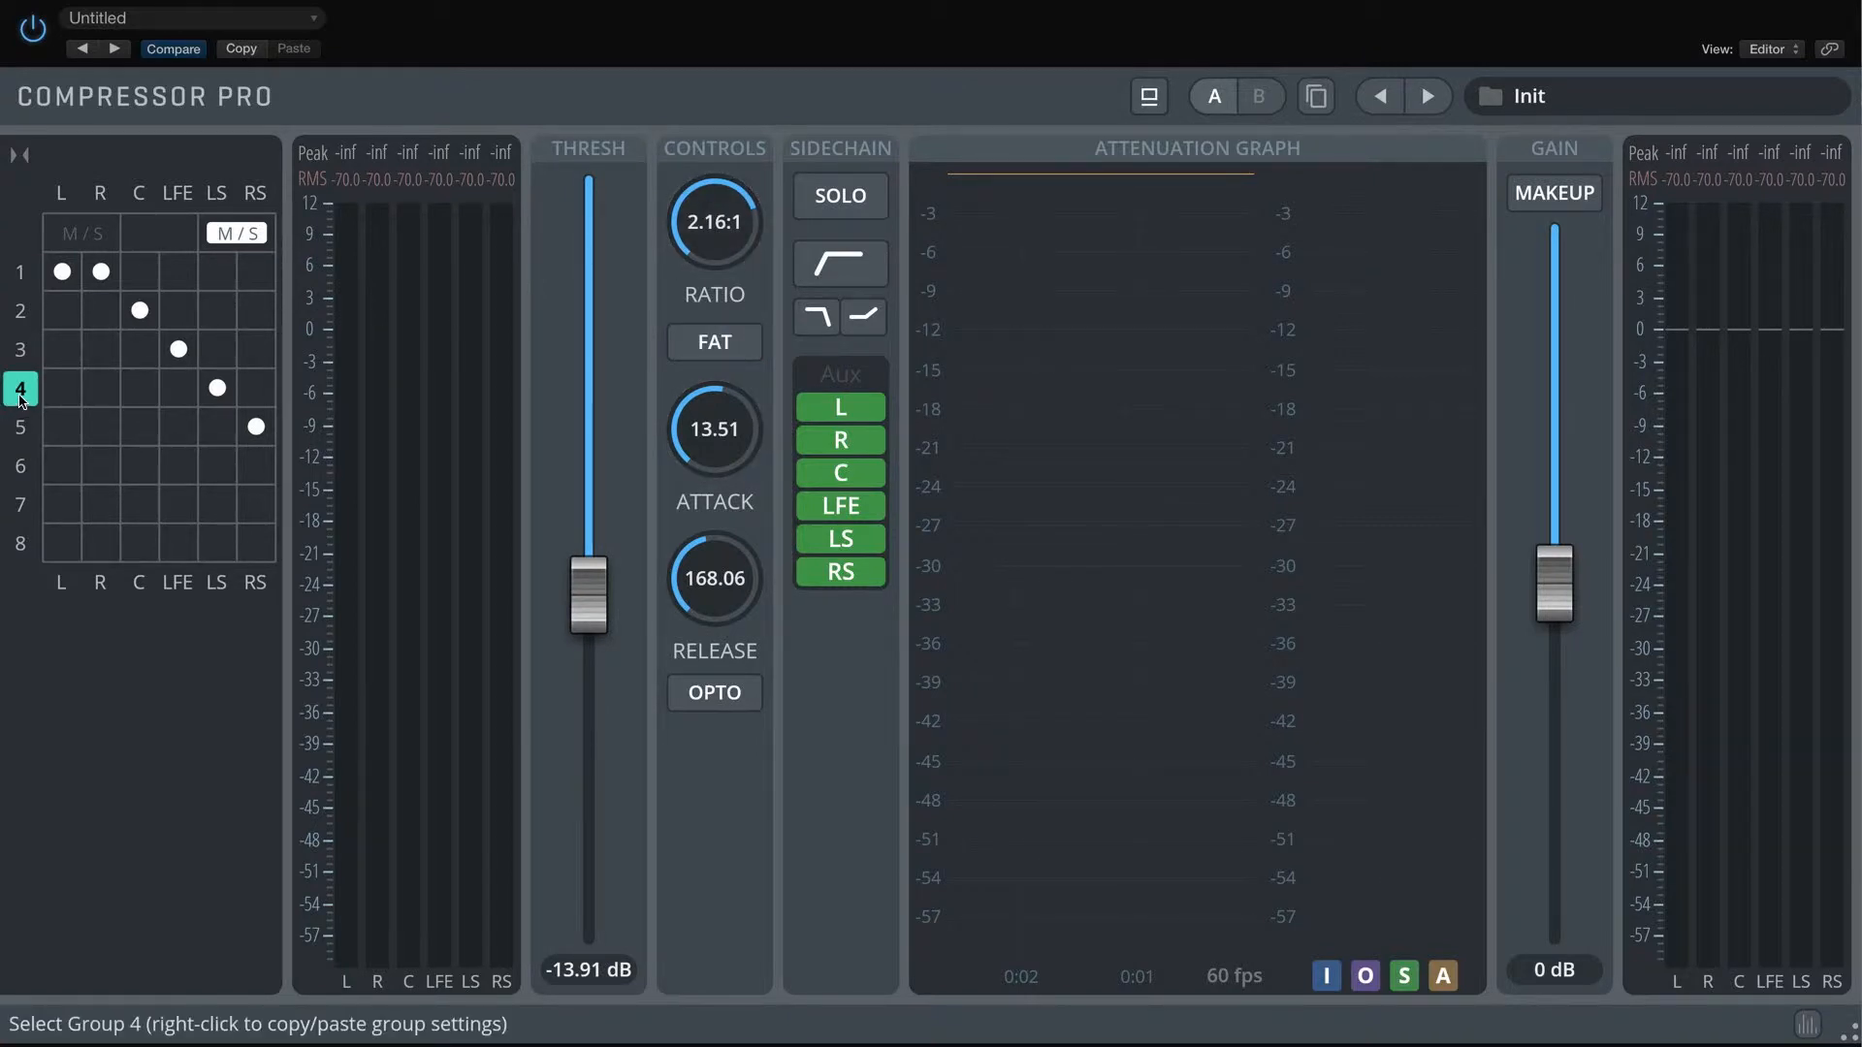
{"action": "right_click", "coordinate": [1010, 603]}
{"action": "left_click", "coordinate": [1043, 613]}
{"action": "left_click", "coordinate": [27, 439]}
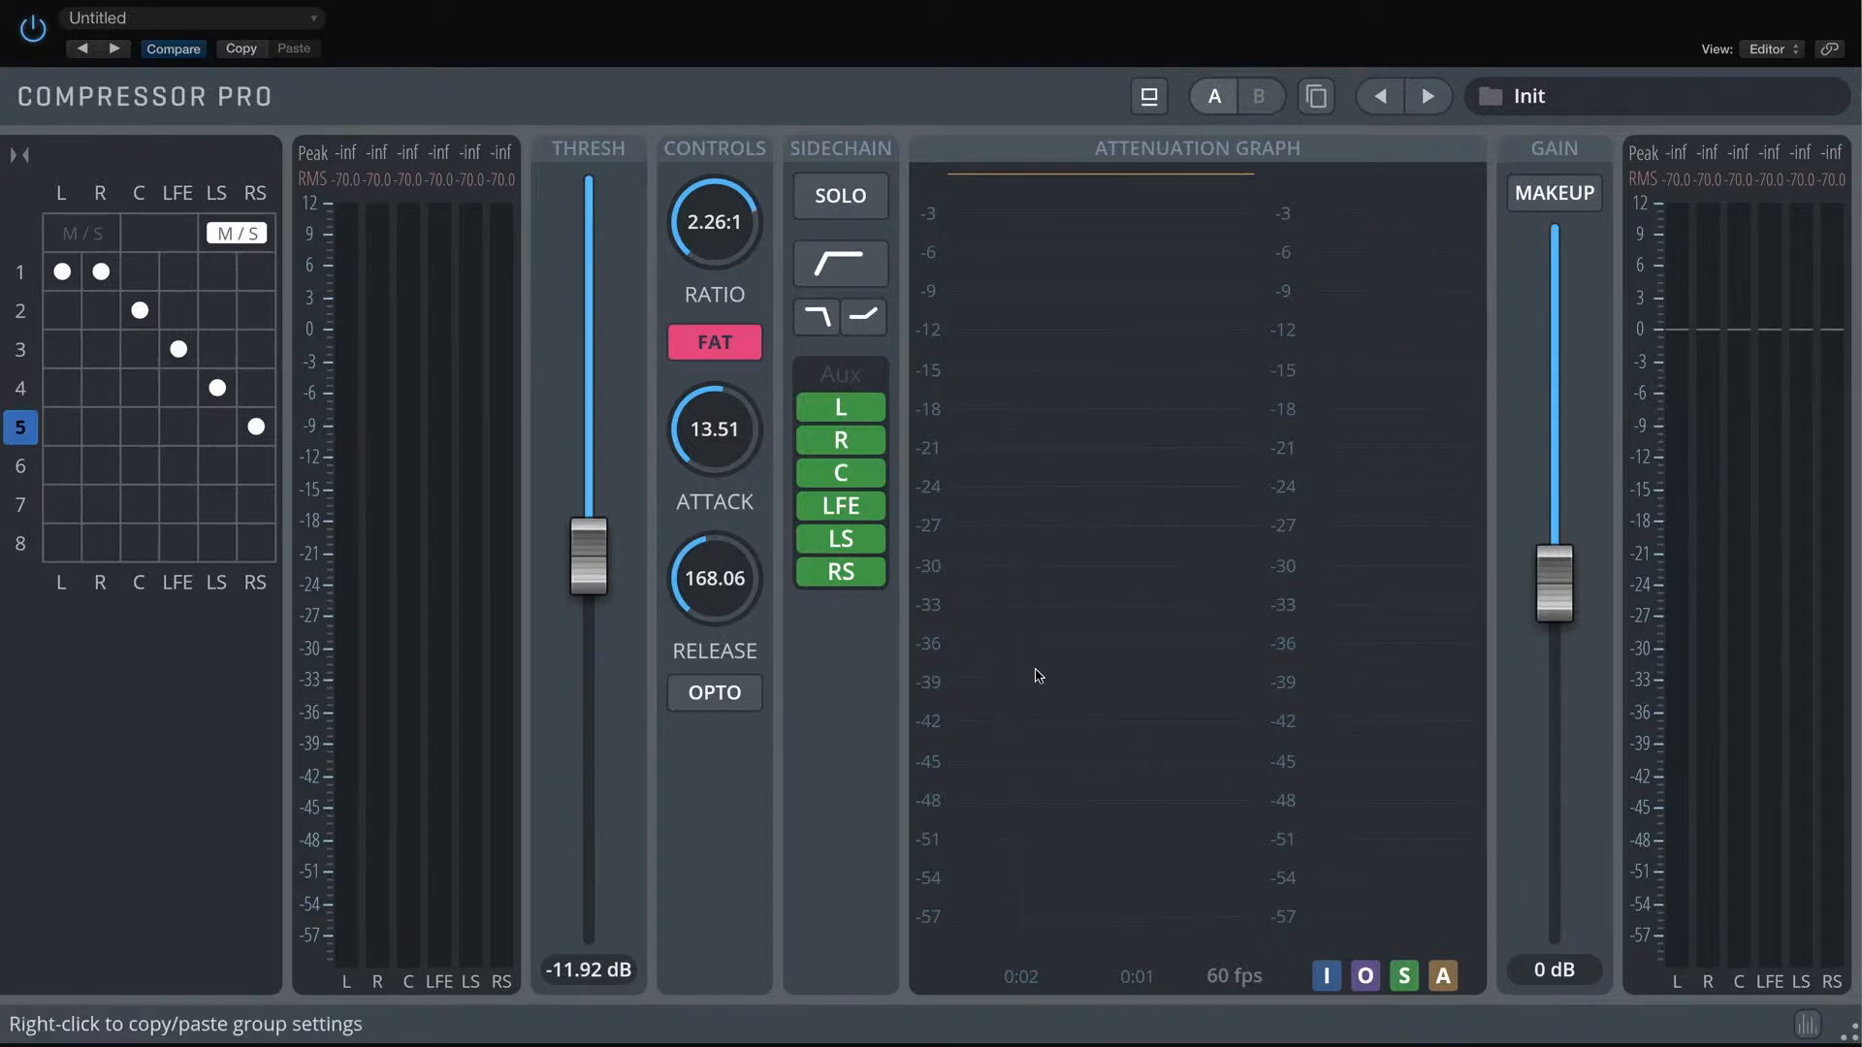
{"action": "right_click", "coordinate": [1035, 678]}
{"action": "left_click", "coordinate": [1077, 722]}
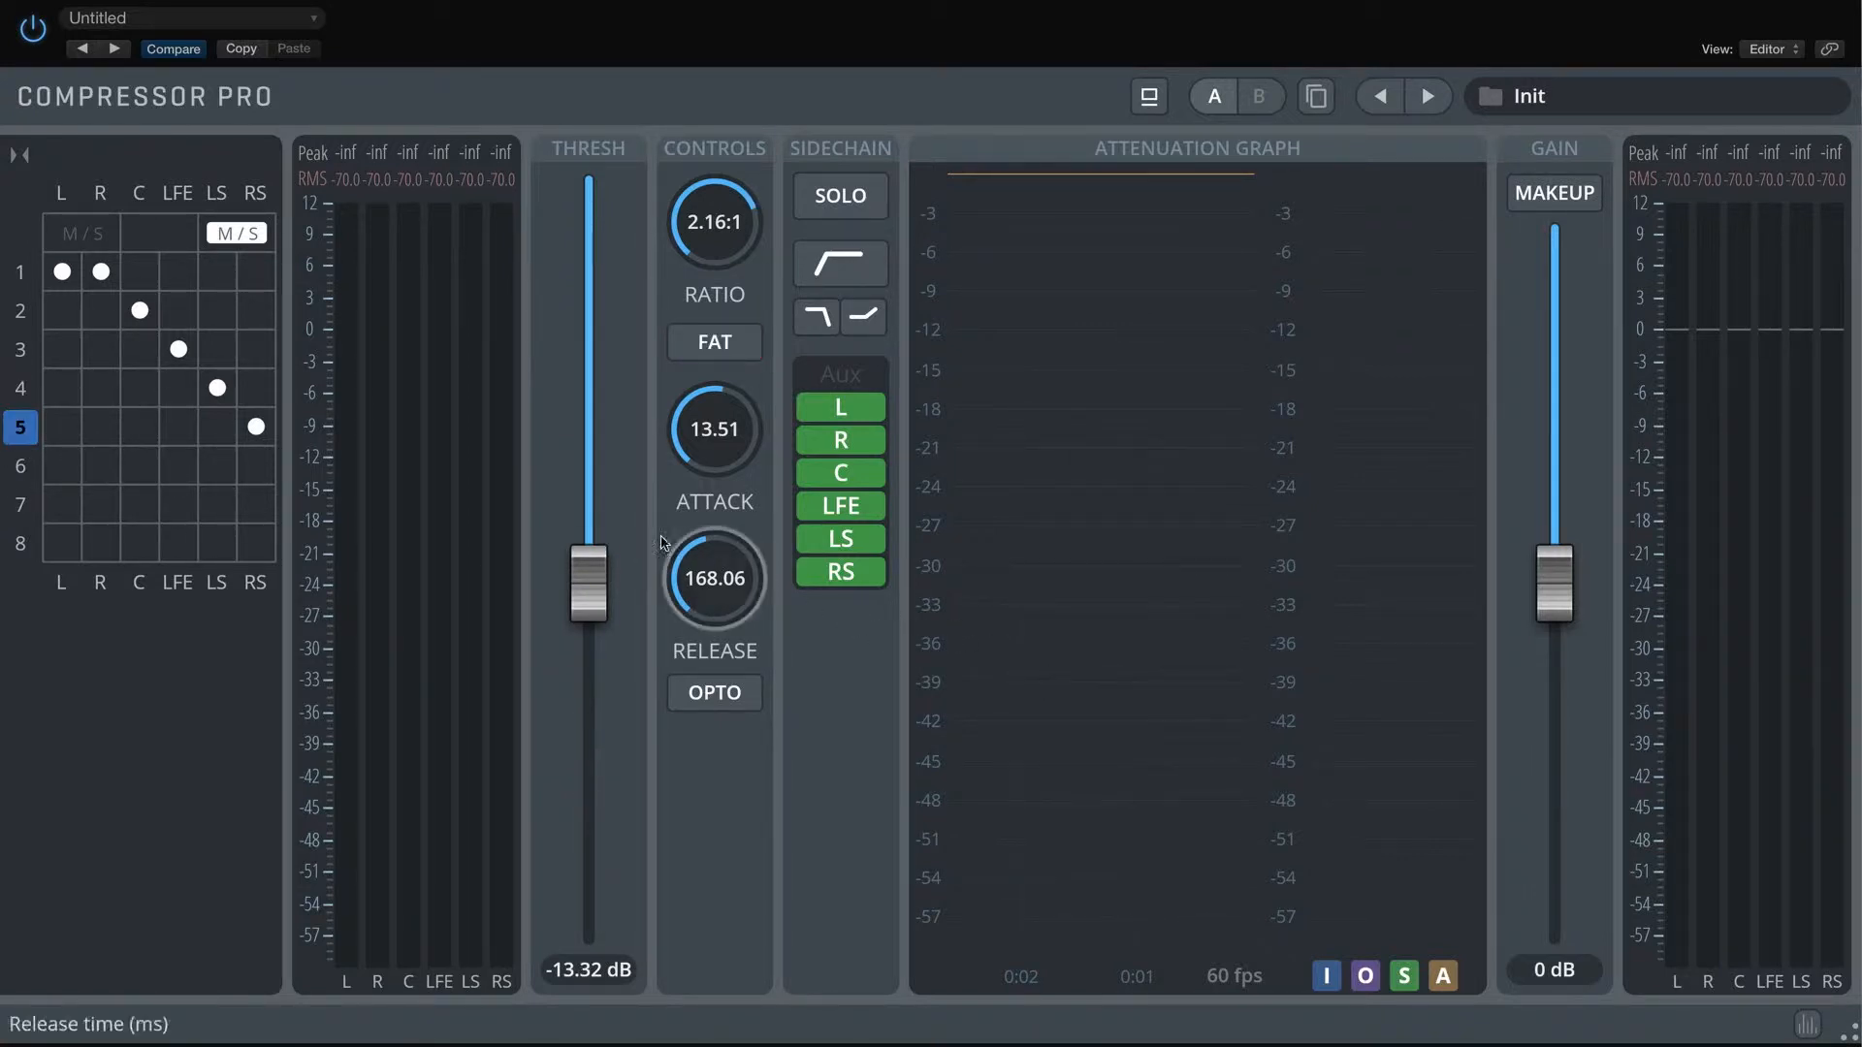
Set group 5's threshold to -12.96 dB, and play back while viewing group 4
{"action": "left_click_drag", "start_coordinate": [603, 570], "coordinate": [603, 565]}
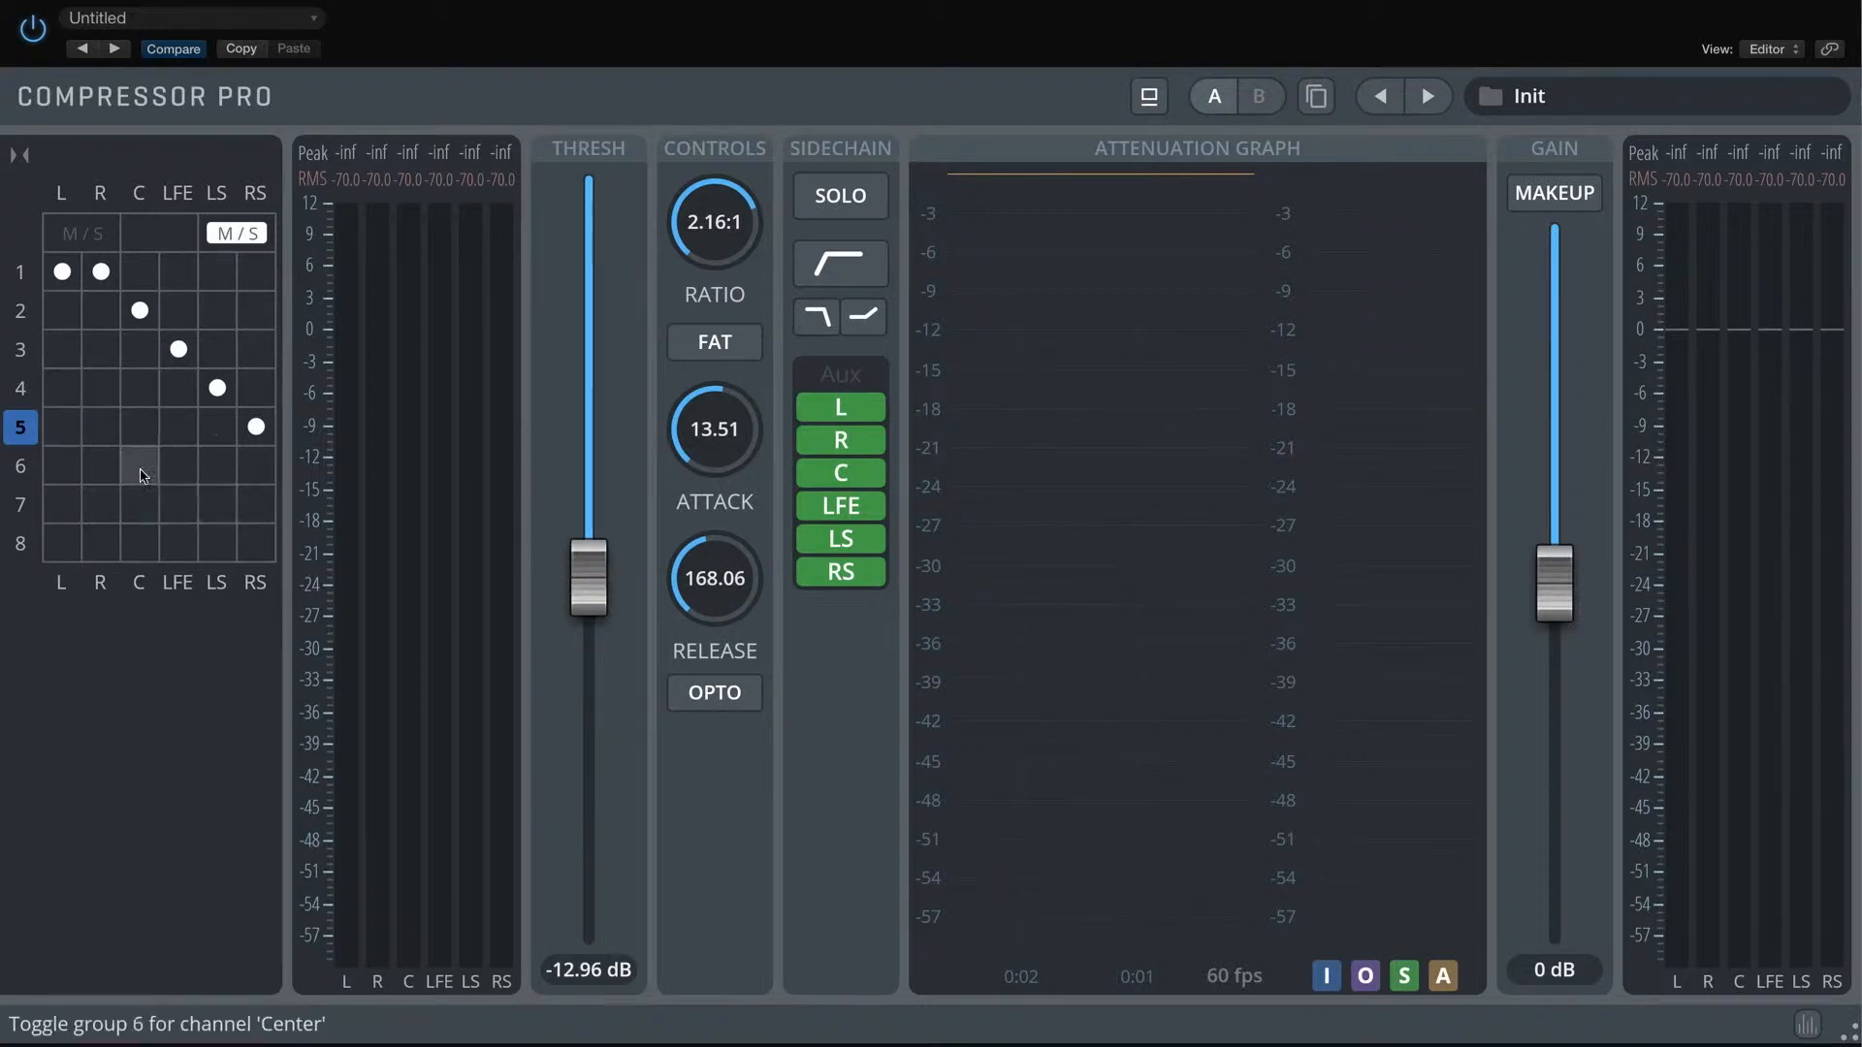
{"action": "key", "text": "space"}
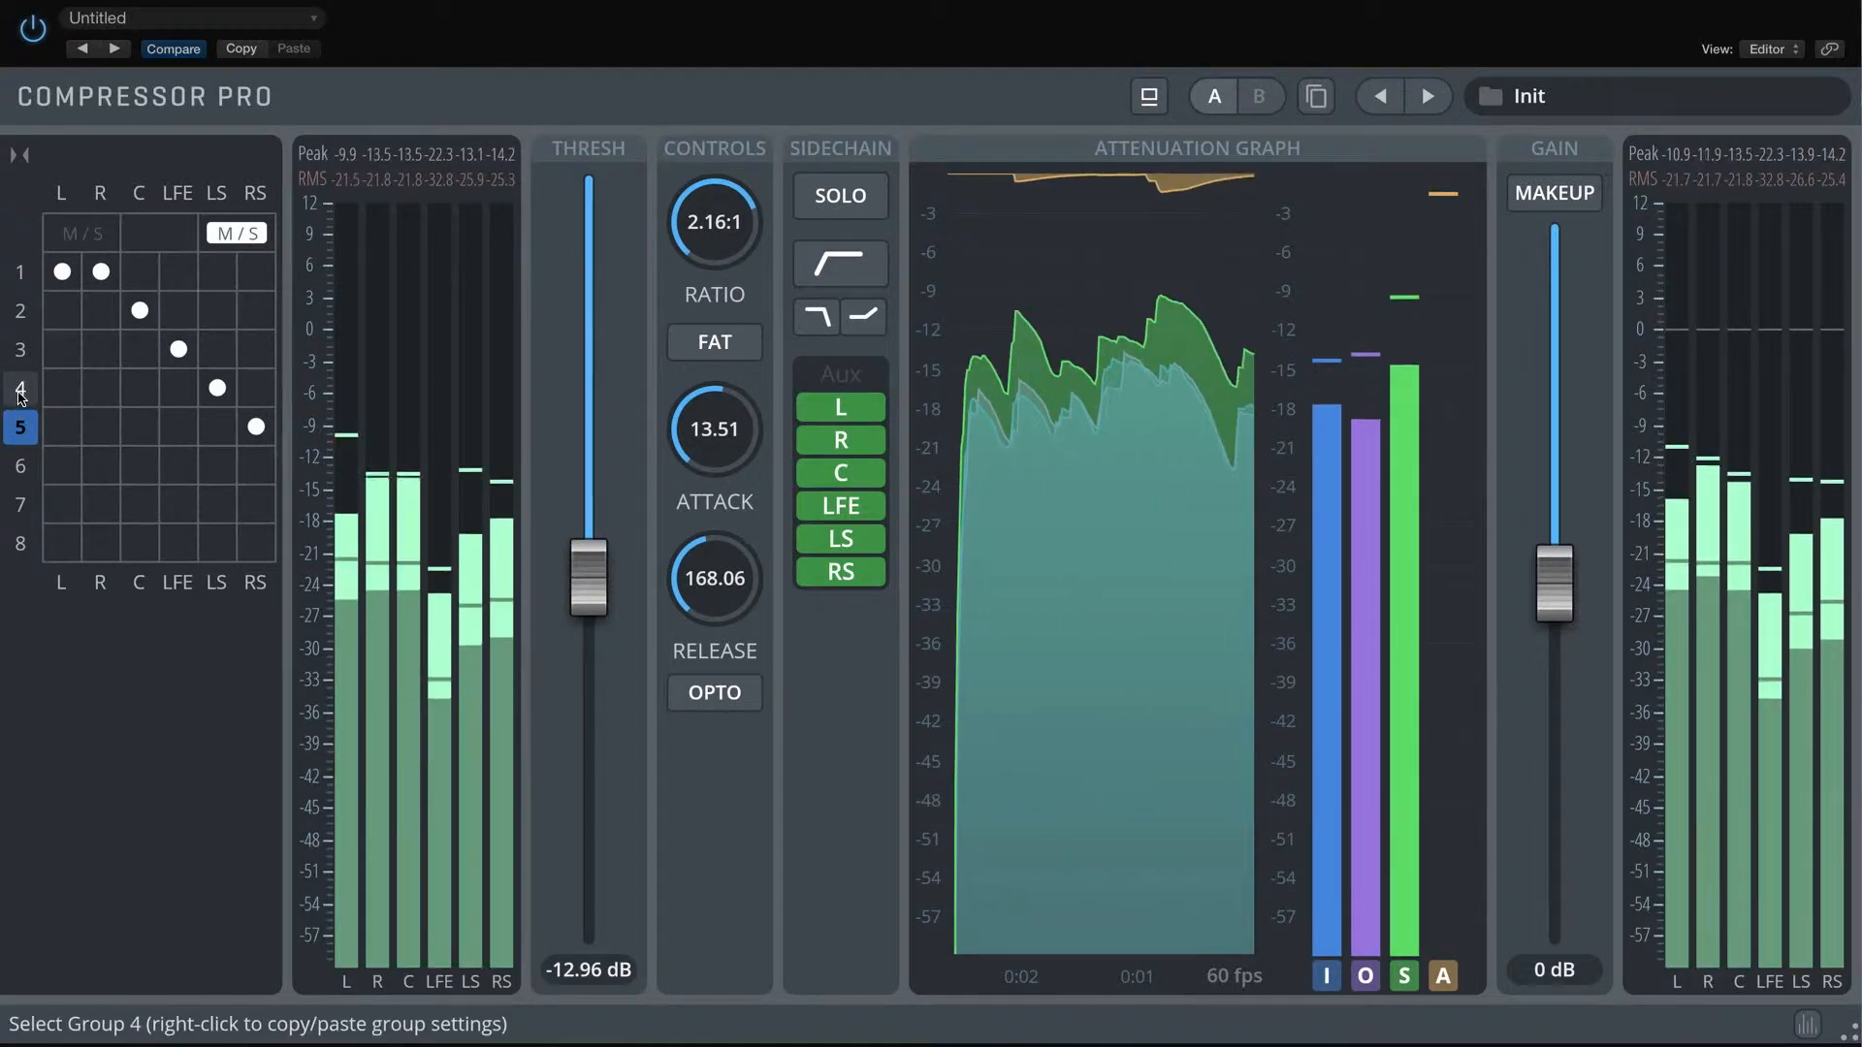
{"action": "left_click", "coordinate": [21, 397]}
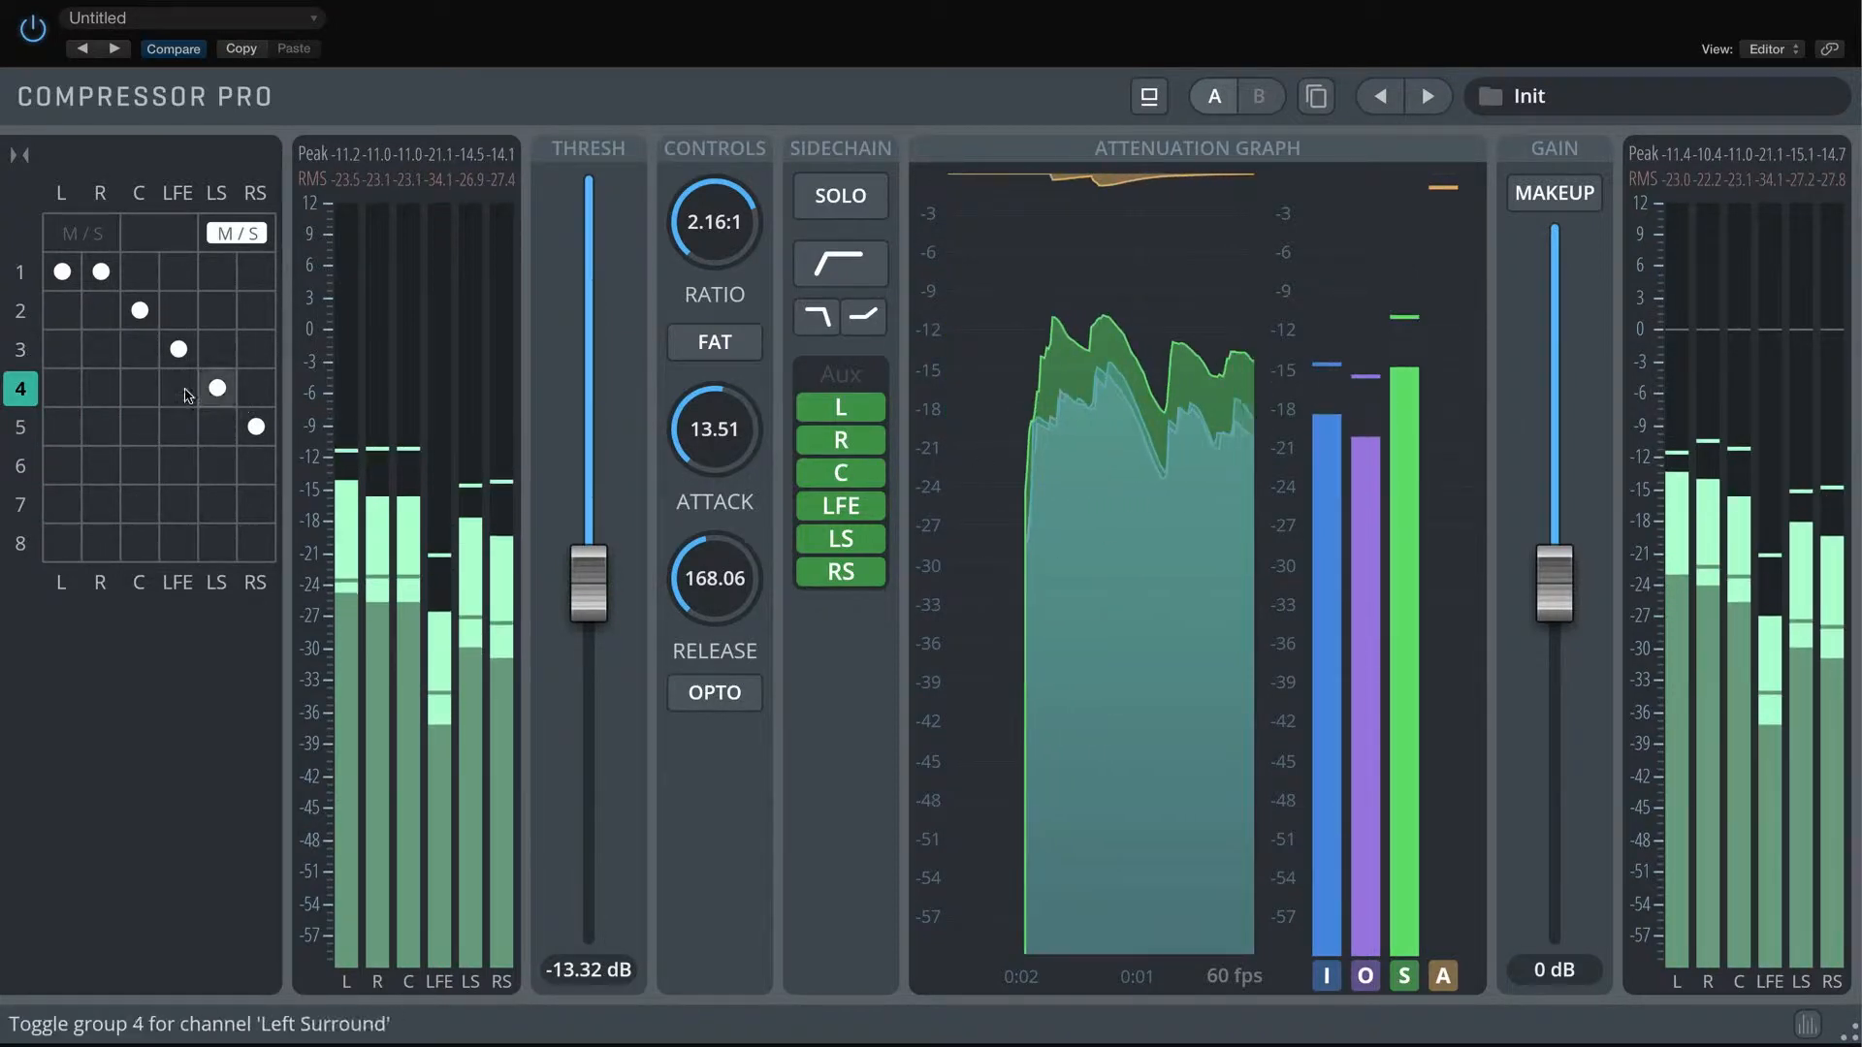
Paste the copied settings of group 4 into group 2, which holds the center channel
{"action": "left_click", "coordinate": [20, 273]}
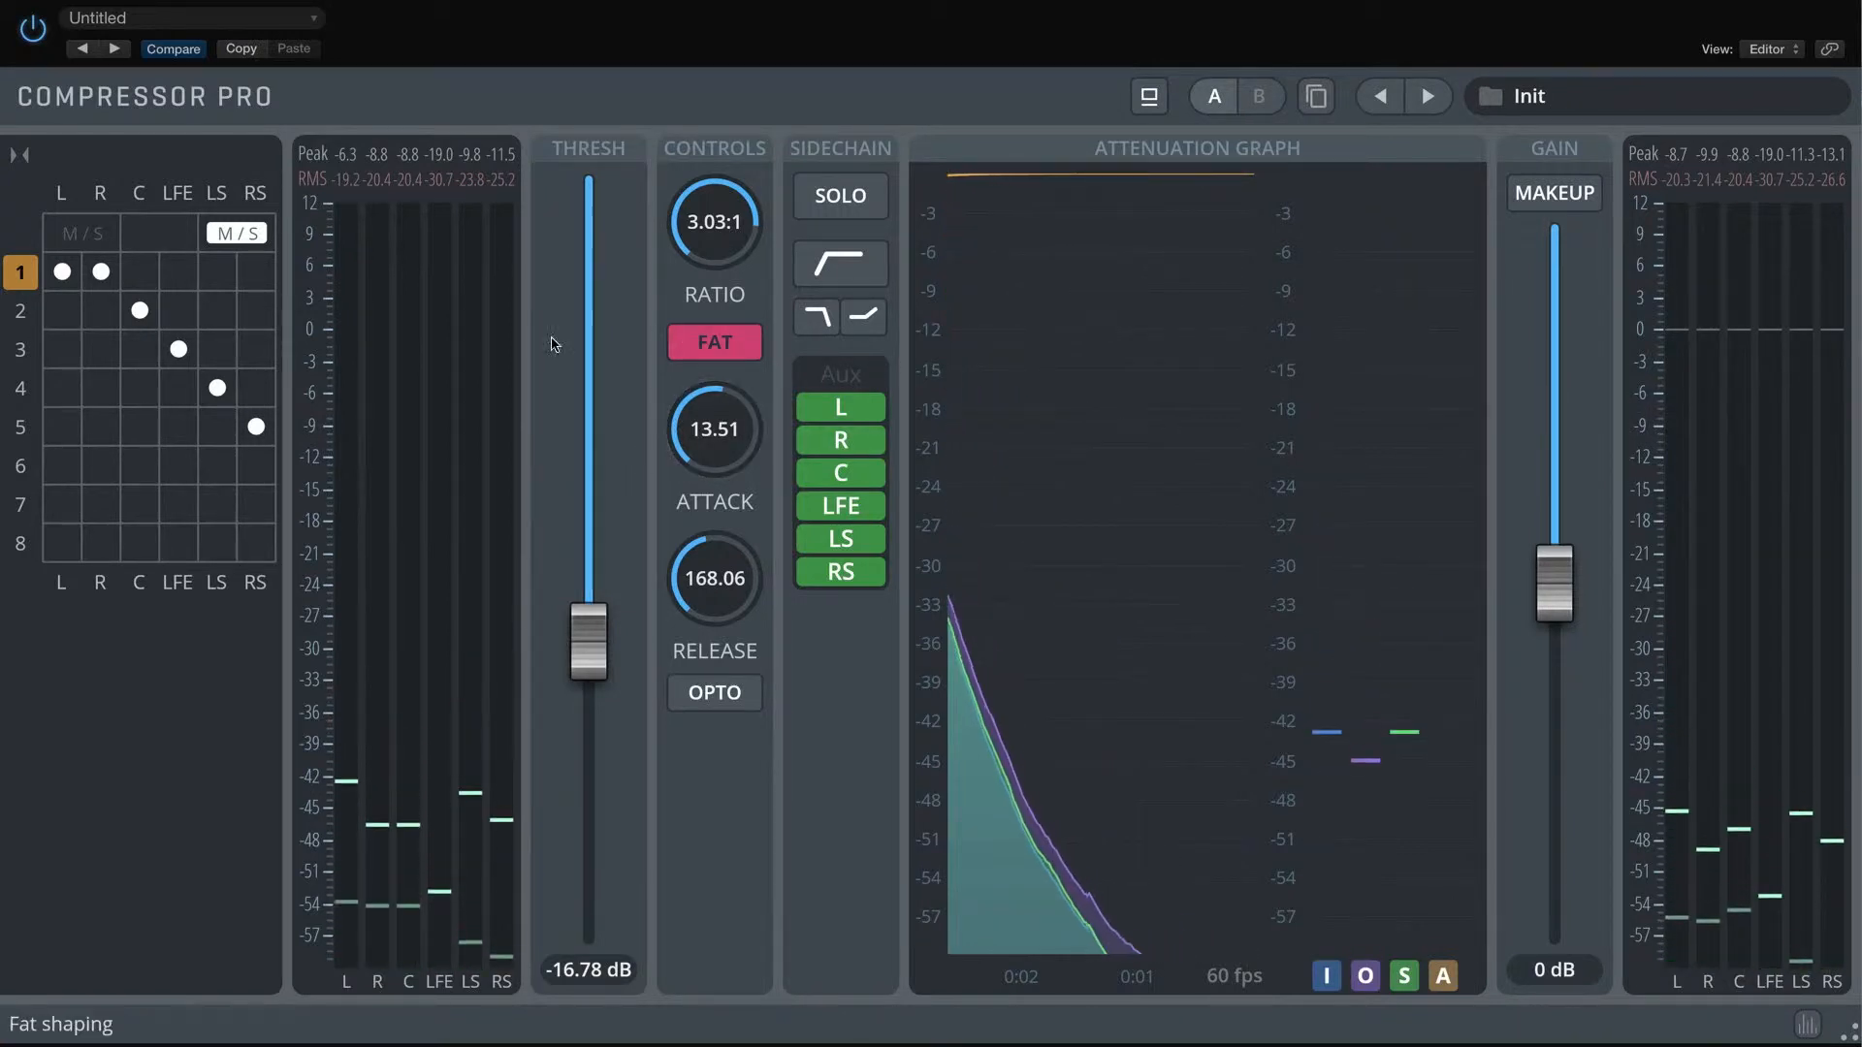
{"action": "left_click", "coordinate": [54, 322]}
{"action": "right_click", "coordinate": [1093, 531]}
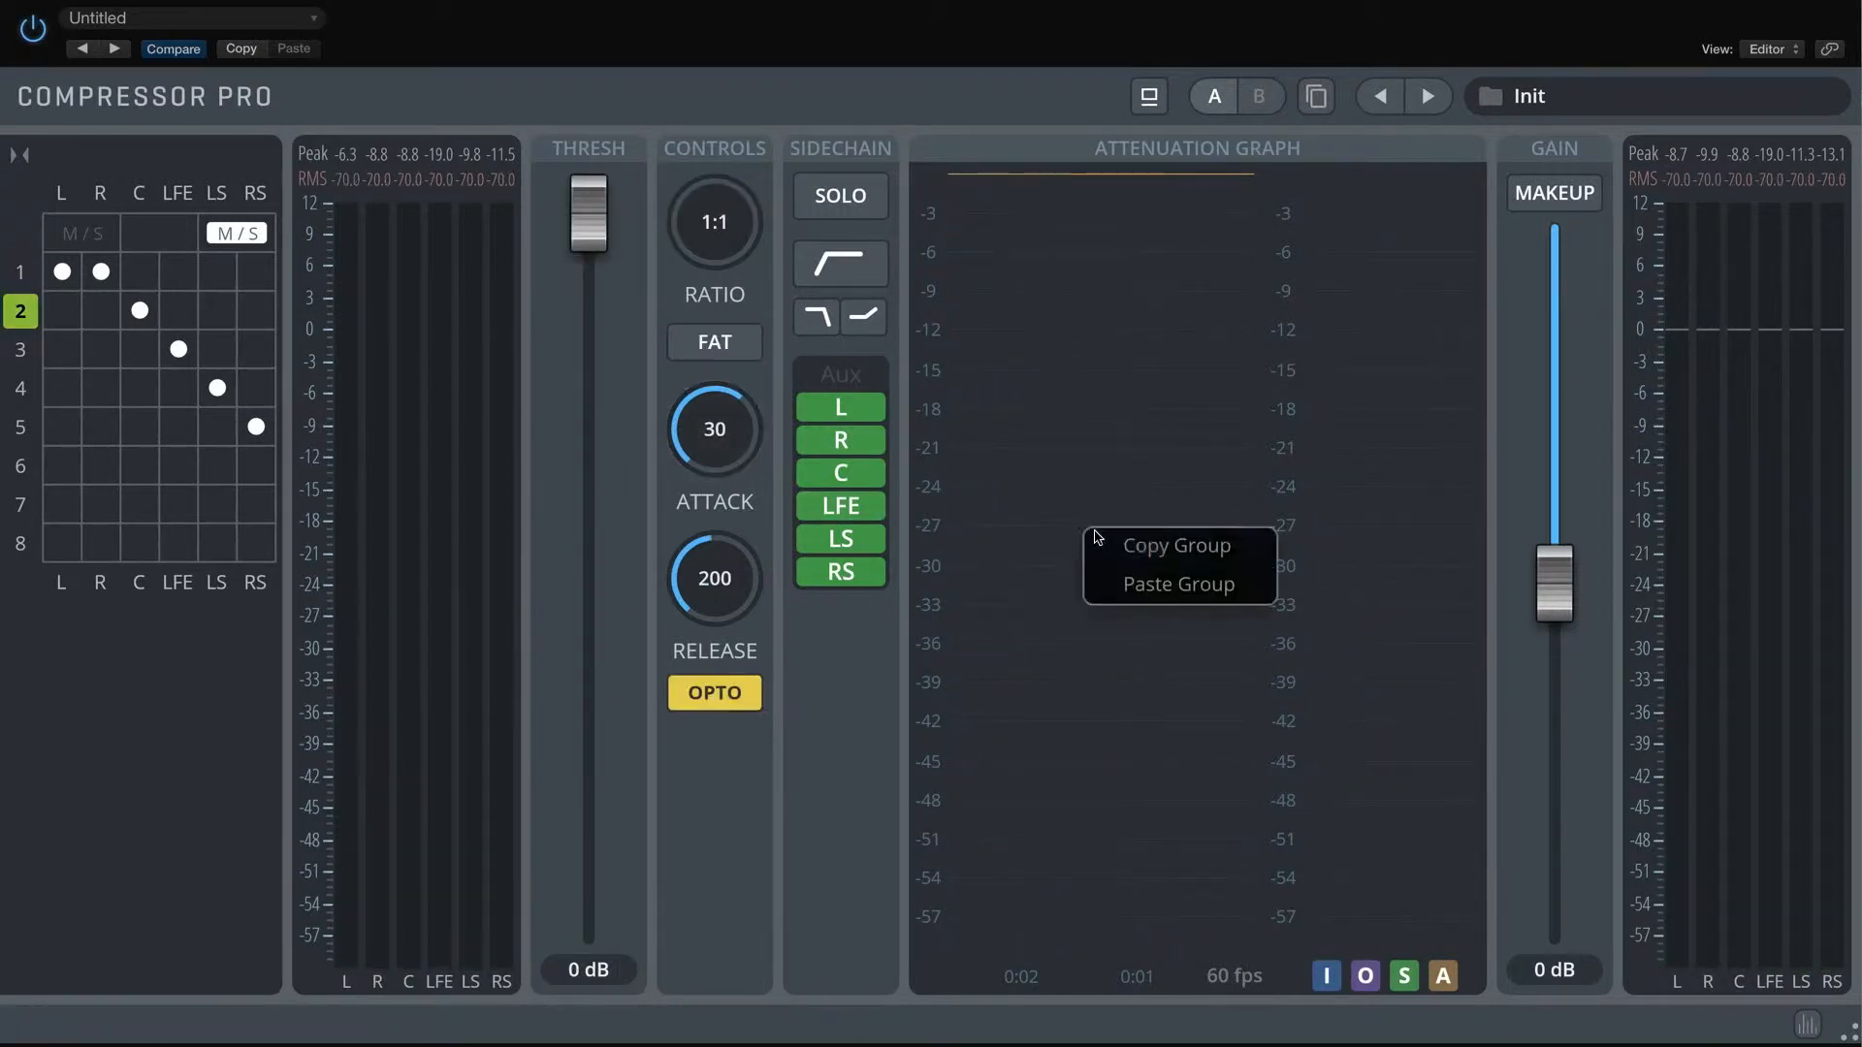
{"action": "left_click", "coordinate": [1125, 582]}
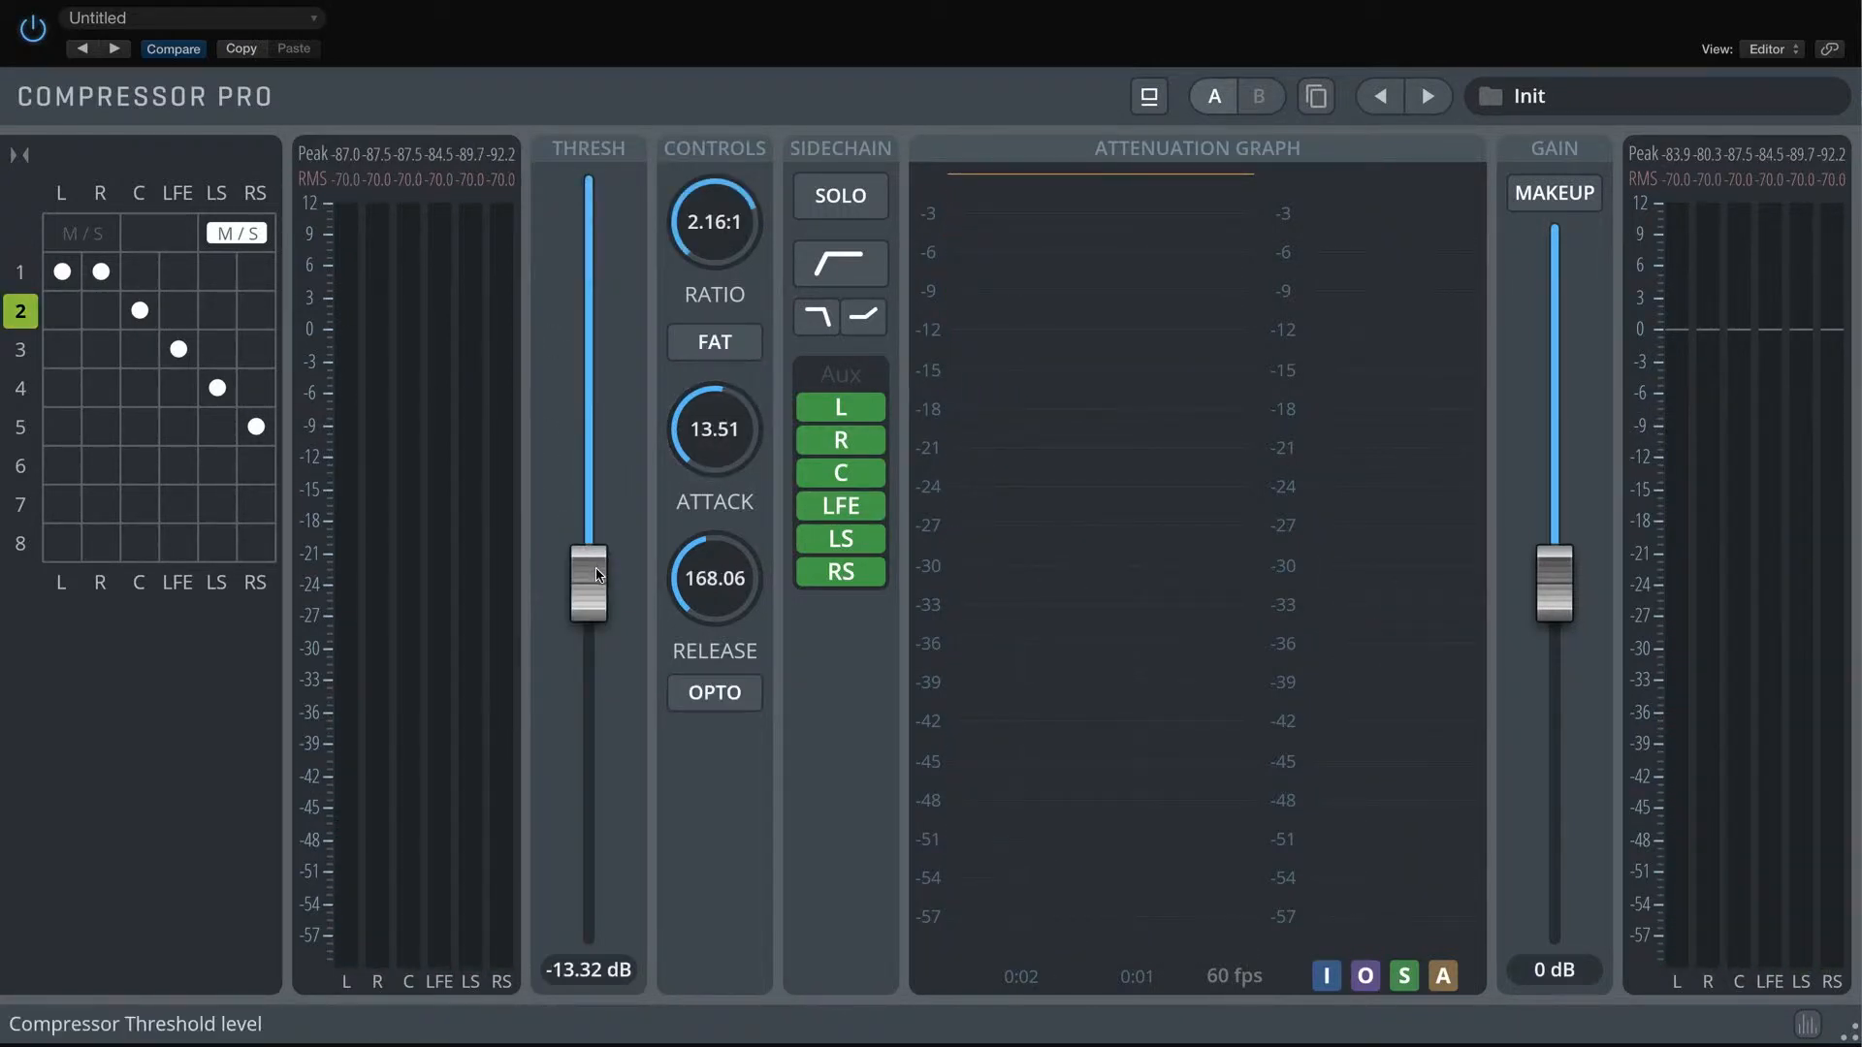
Set group 2 to a -12.71 dB threshold and 1.79:1 ratio with Fat on, and take LFE out of group 3
{"action": "left_click_drag", "start_coordinate": [595, 541], "coordinate": [596, 540]}
{"action": "left_click_drag", "start_coordinate": [712, 250], "coordinate": [712, 252]}
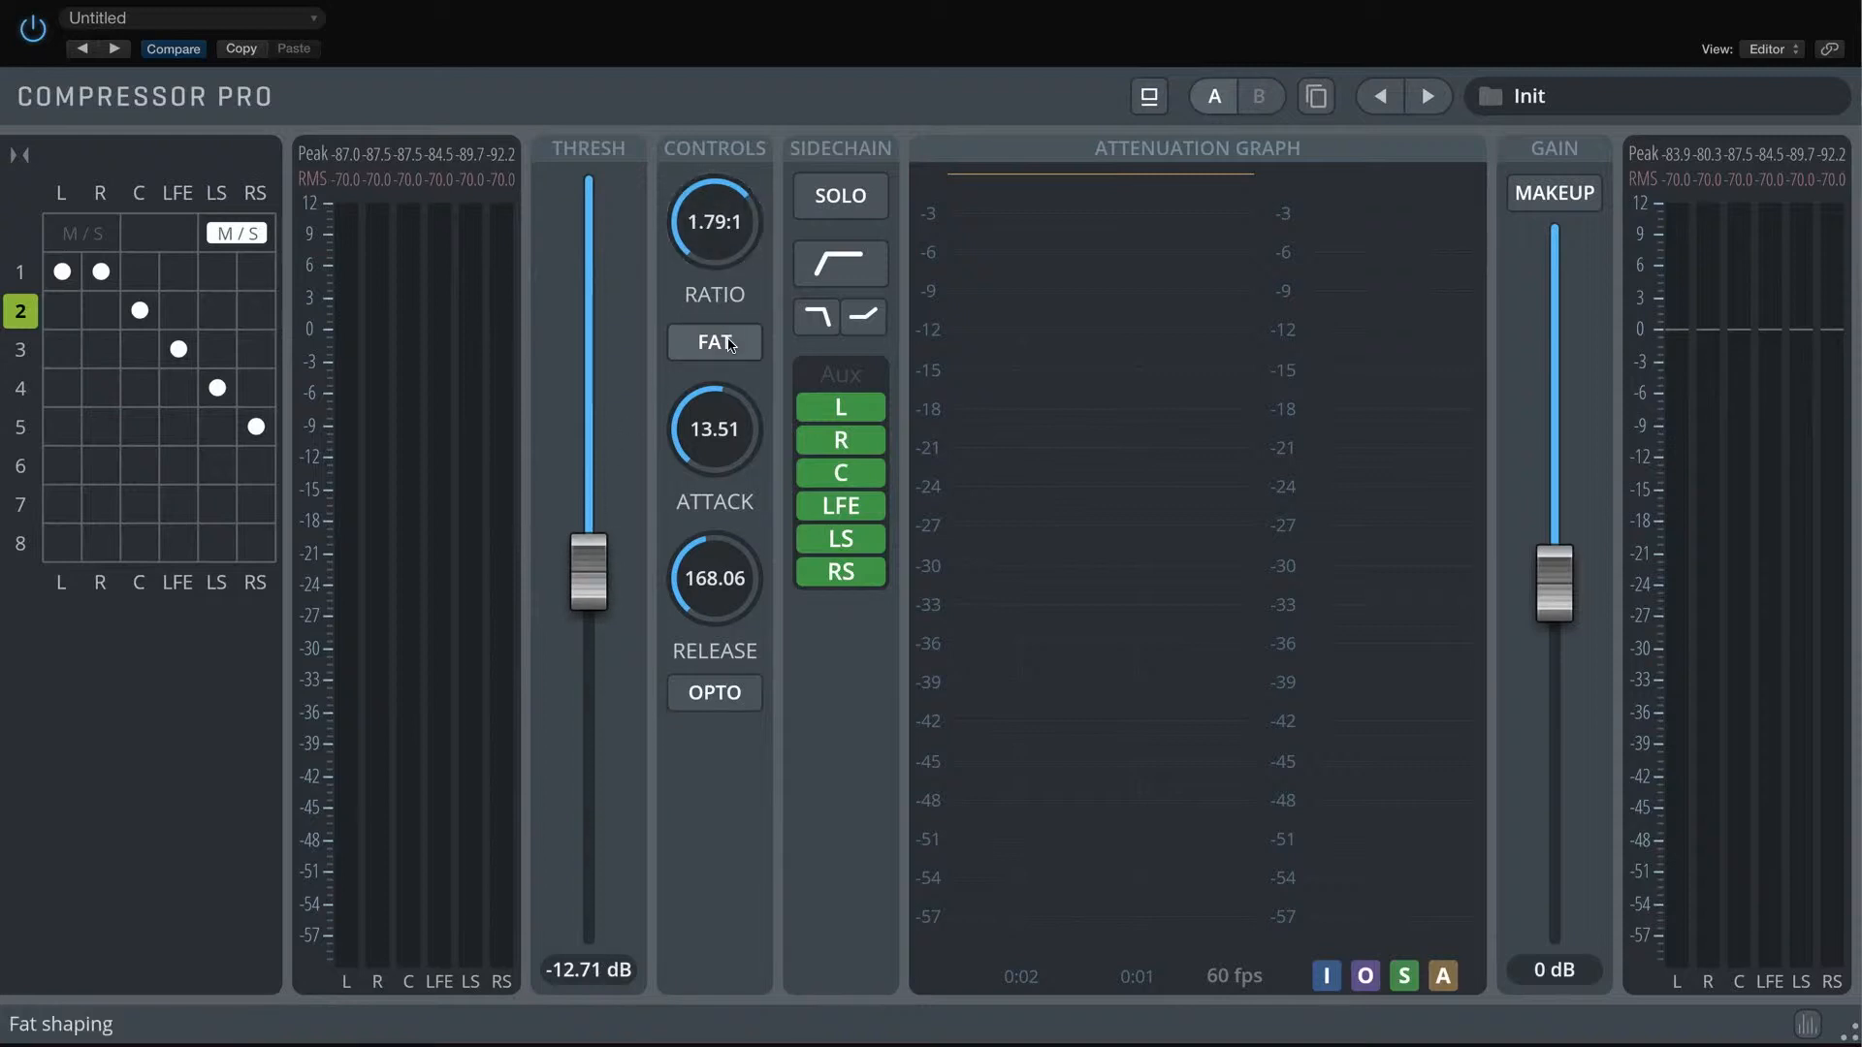
{"action": "left_click", "coordinate": [715, 343]}
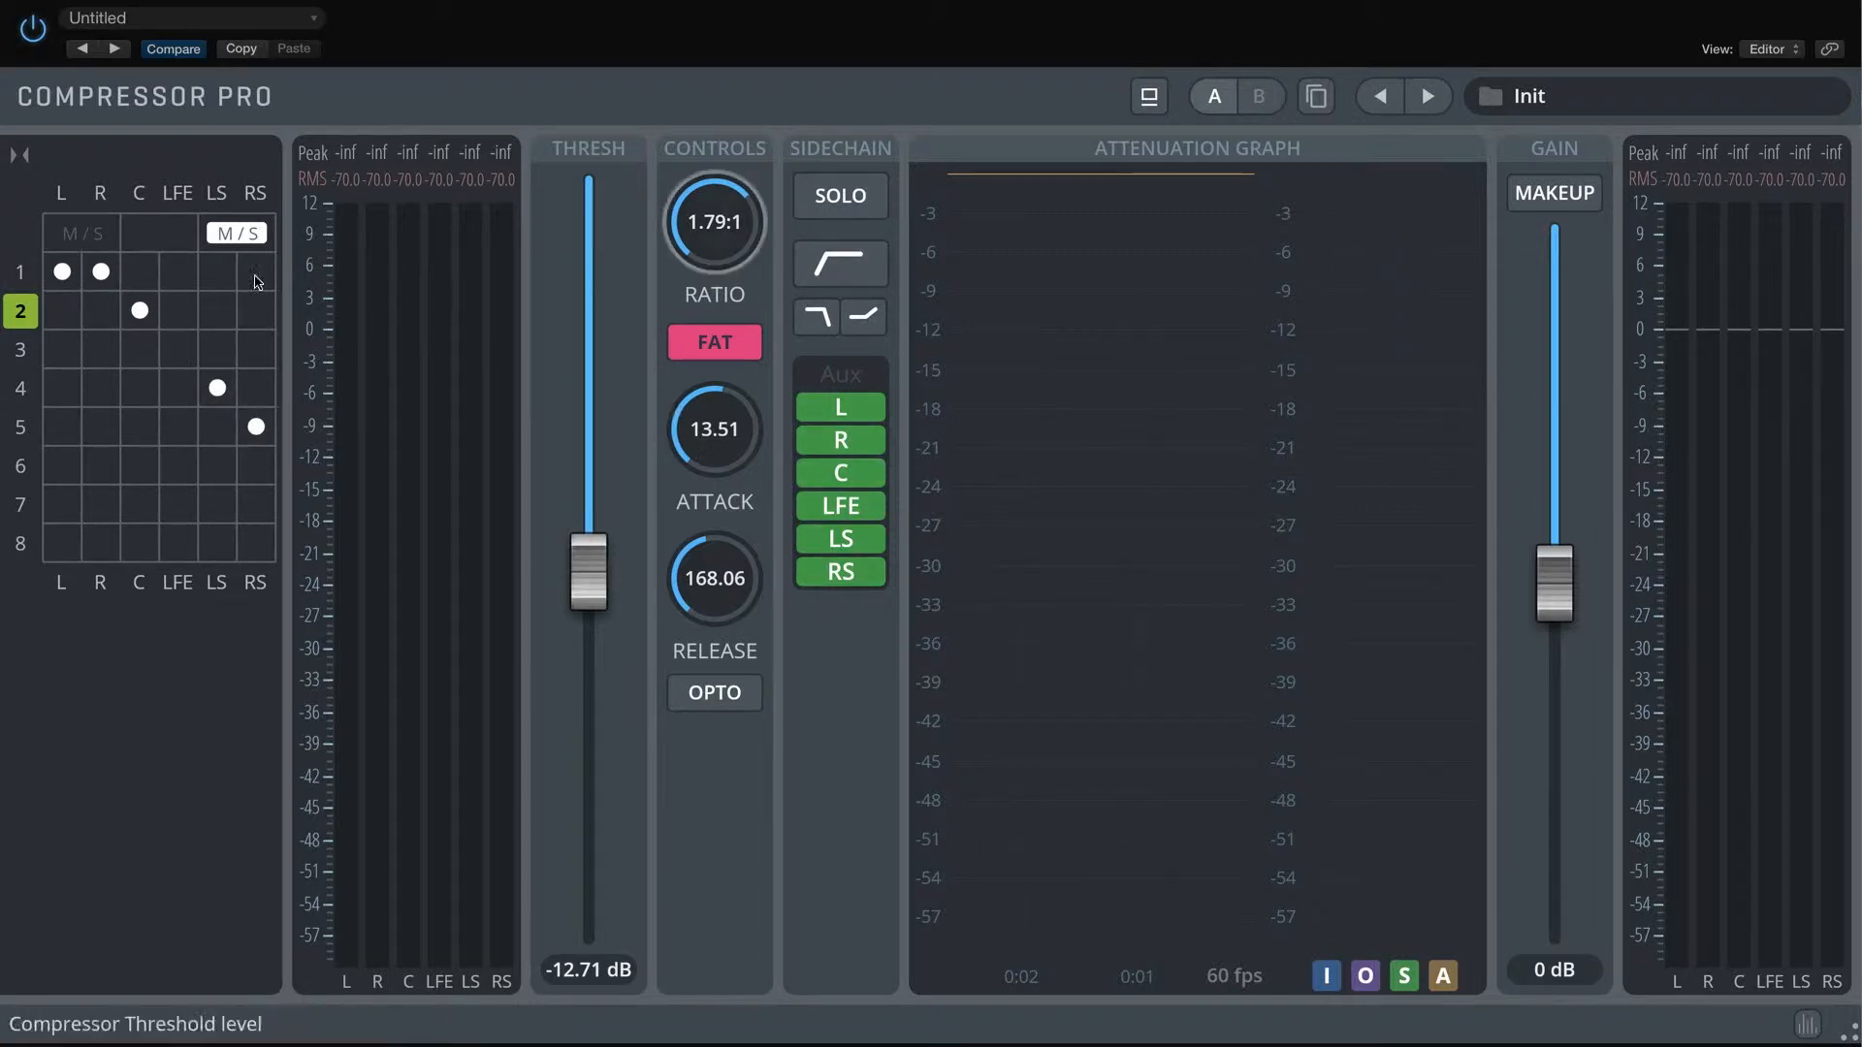
Limit group 1's sidechain inputs to L and R, and set its threshold to -13.69 dB
{"action": "left_click", "coordinate": [19, 272]}
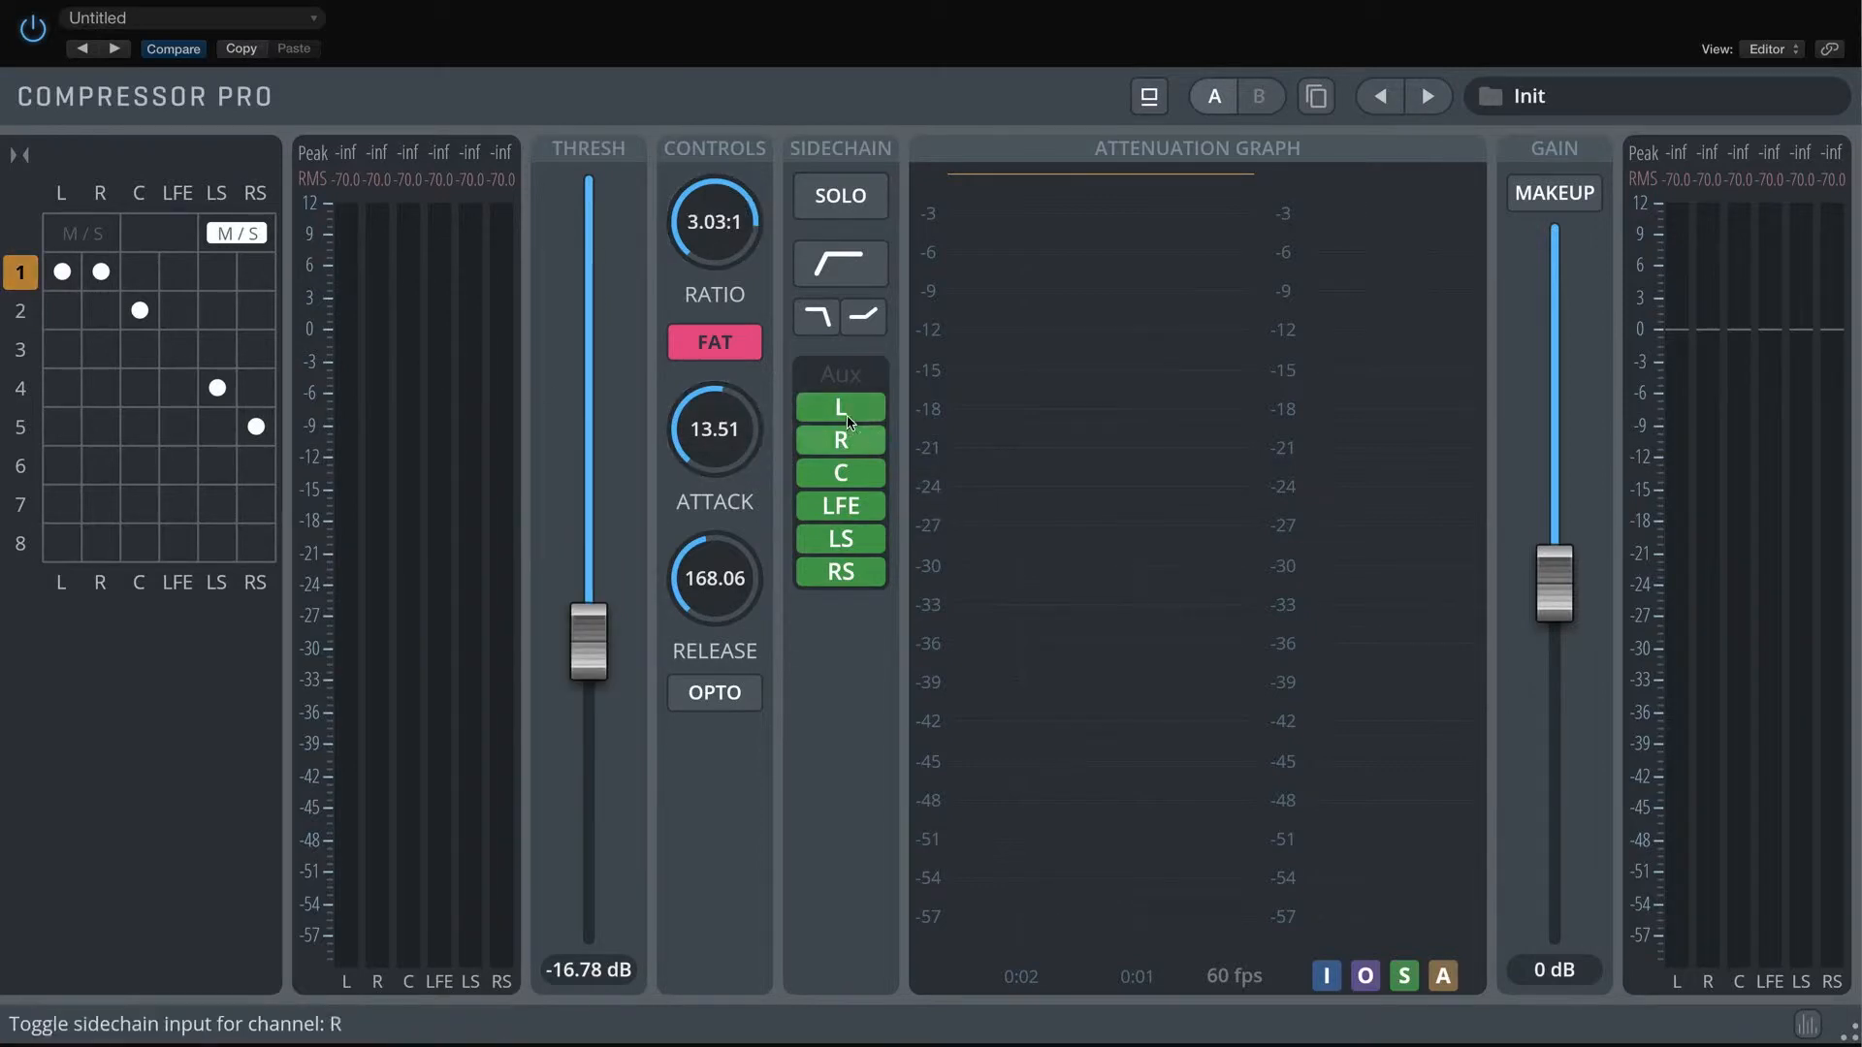
{"action": "left_click_drag", "start_coordinate": [848, 420], "coordinate": [844, 448]}
{"action": "left_click", "coordinate": [844, 507]}
{"action": "left_click", "coordinate": [846, 539]}
{"action": "left_click", "coordinate": [845, 571]}
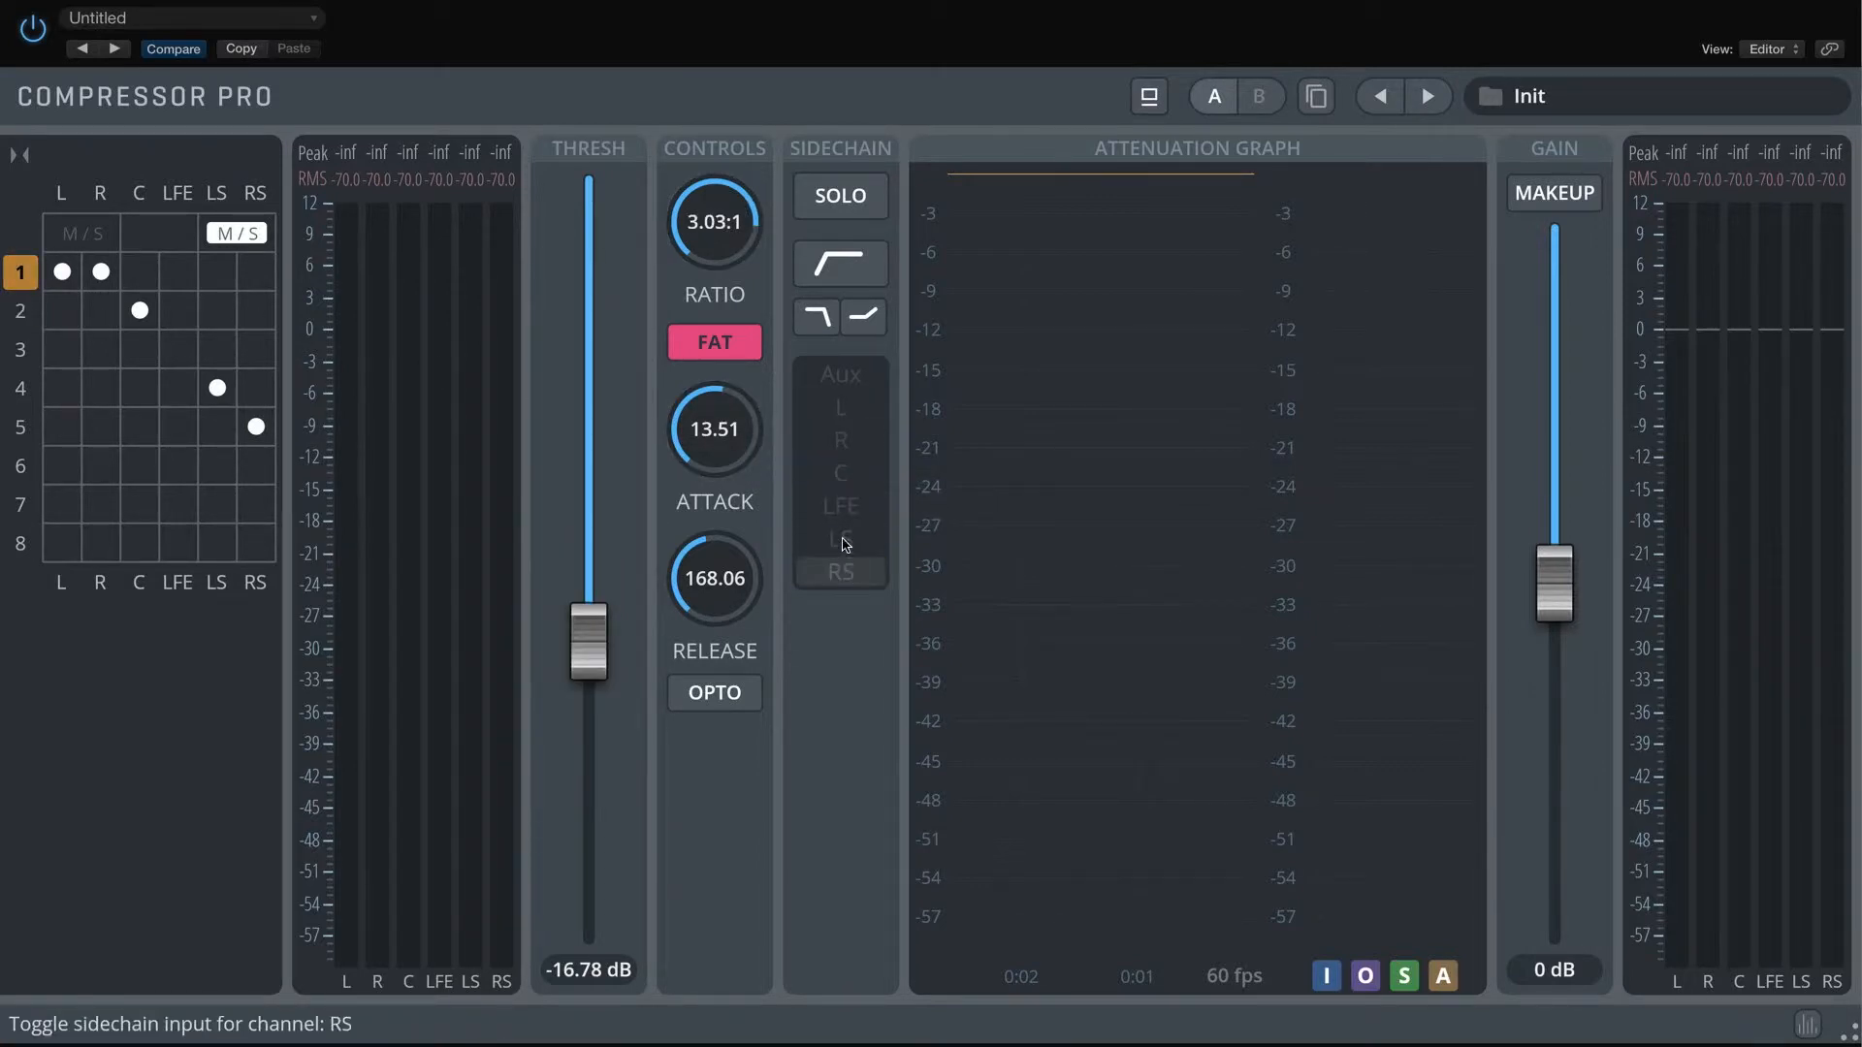
{"action": "left_click", "coordinate": [844, 541]}
{"action": "left_click", "coordinate": [843, 506]}
{"action": "left_click", "coordinate": [841, 407]}
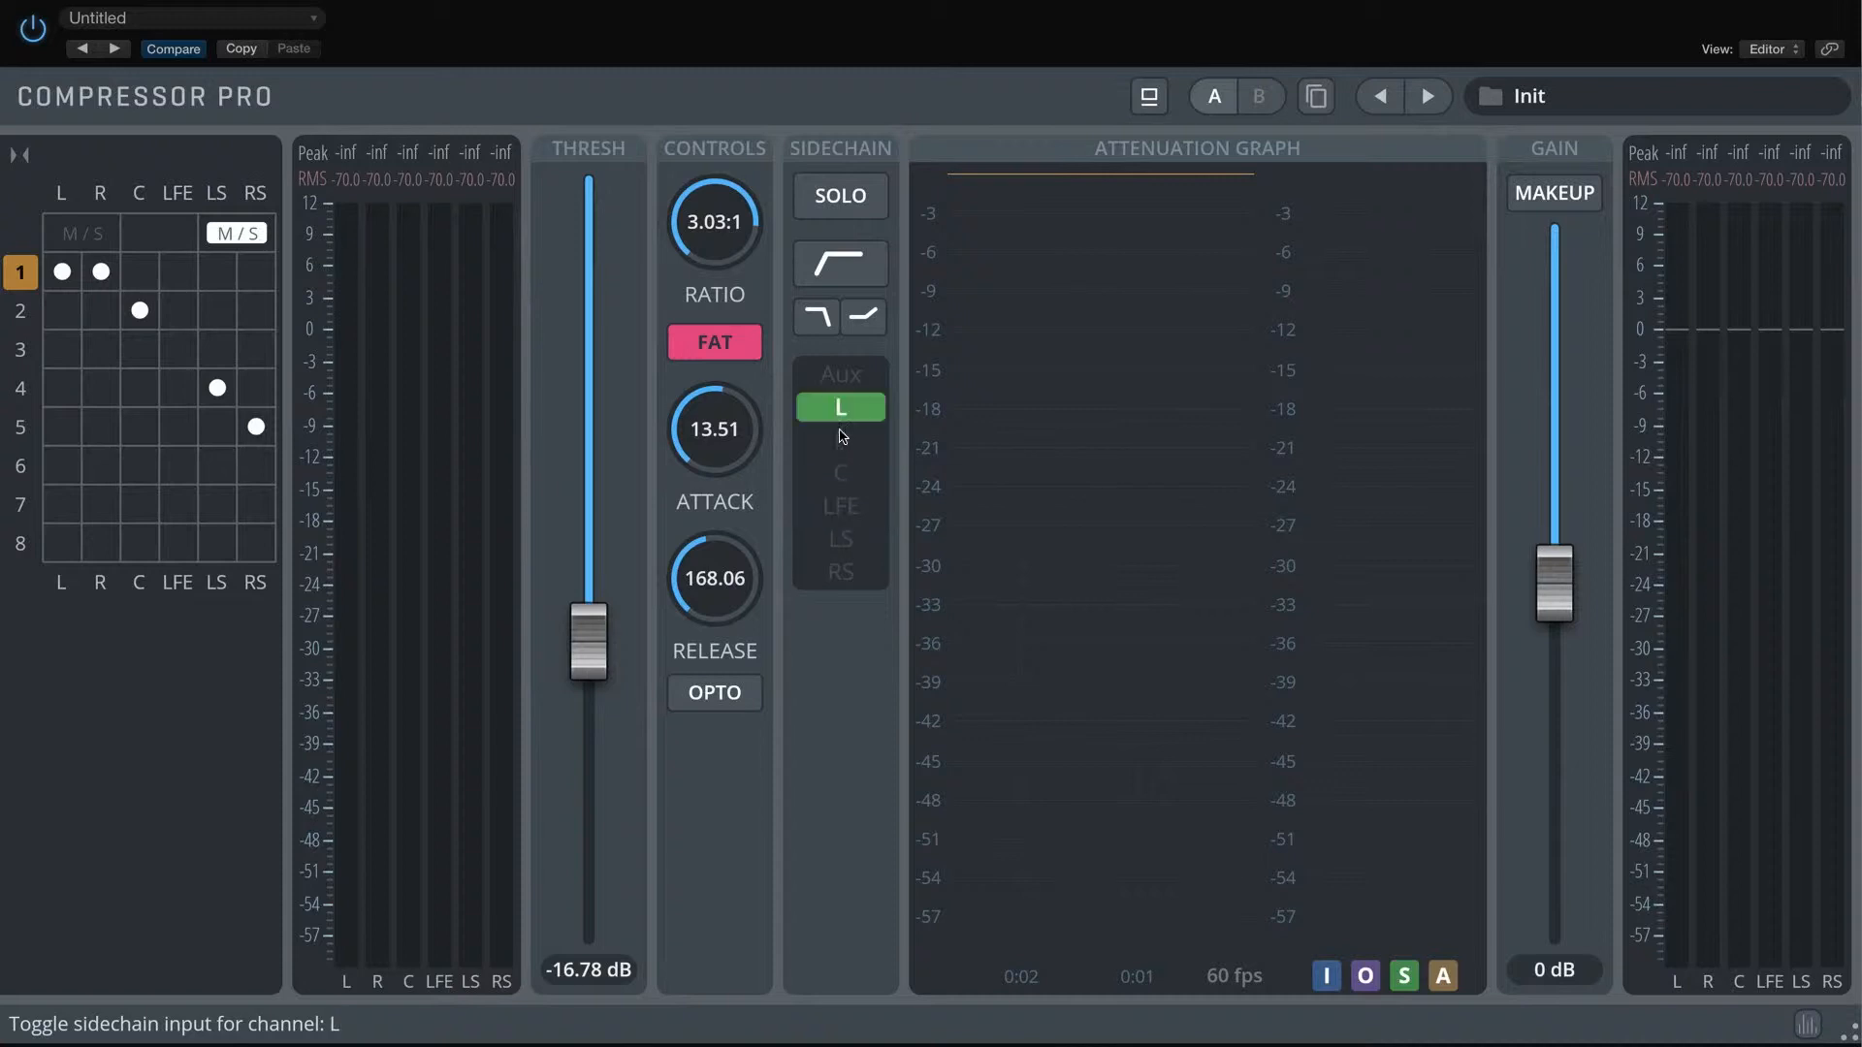
{"action": "left_click", "coordinate": [841, 441]}
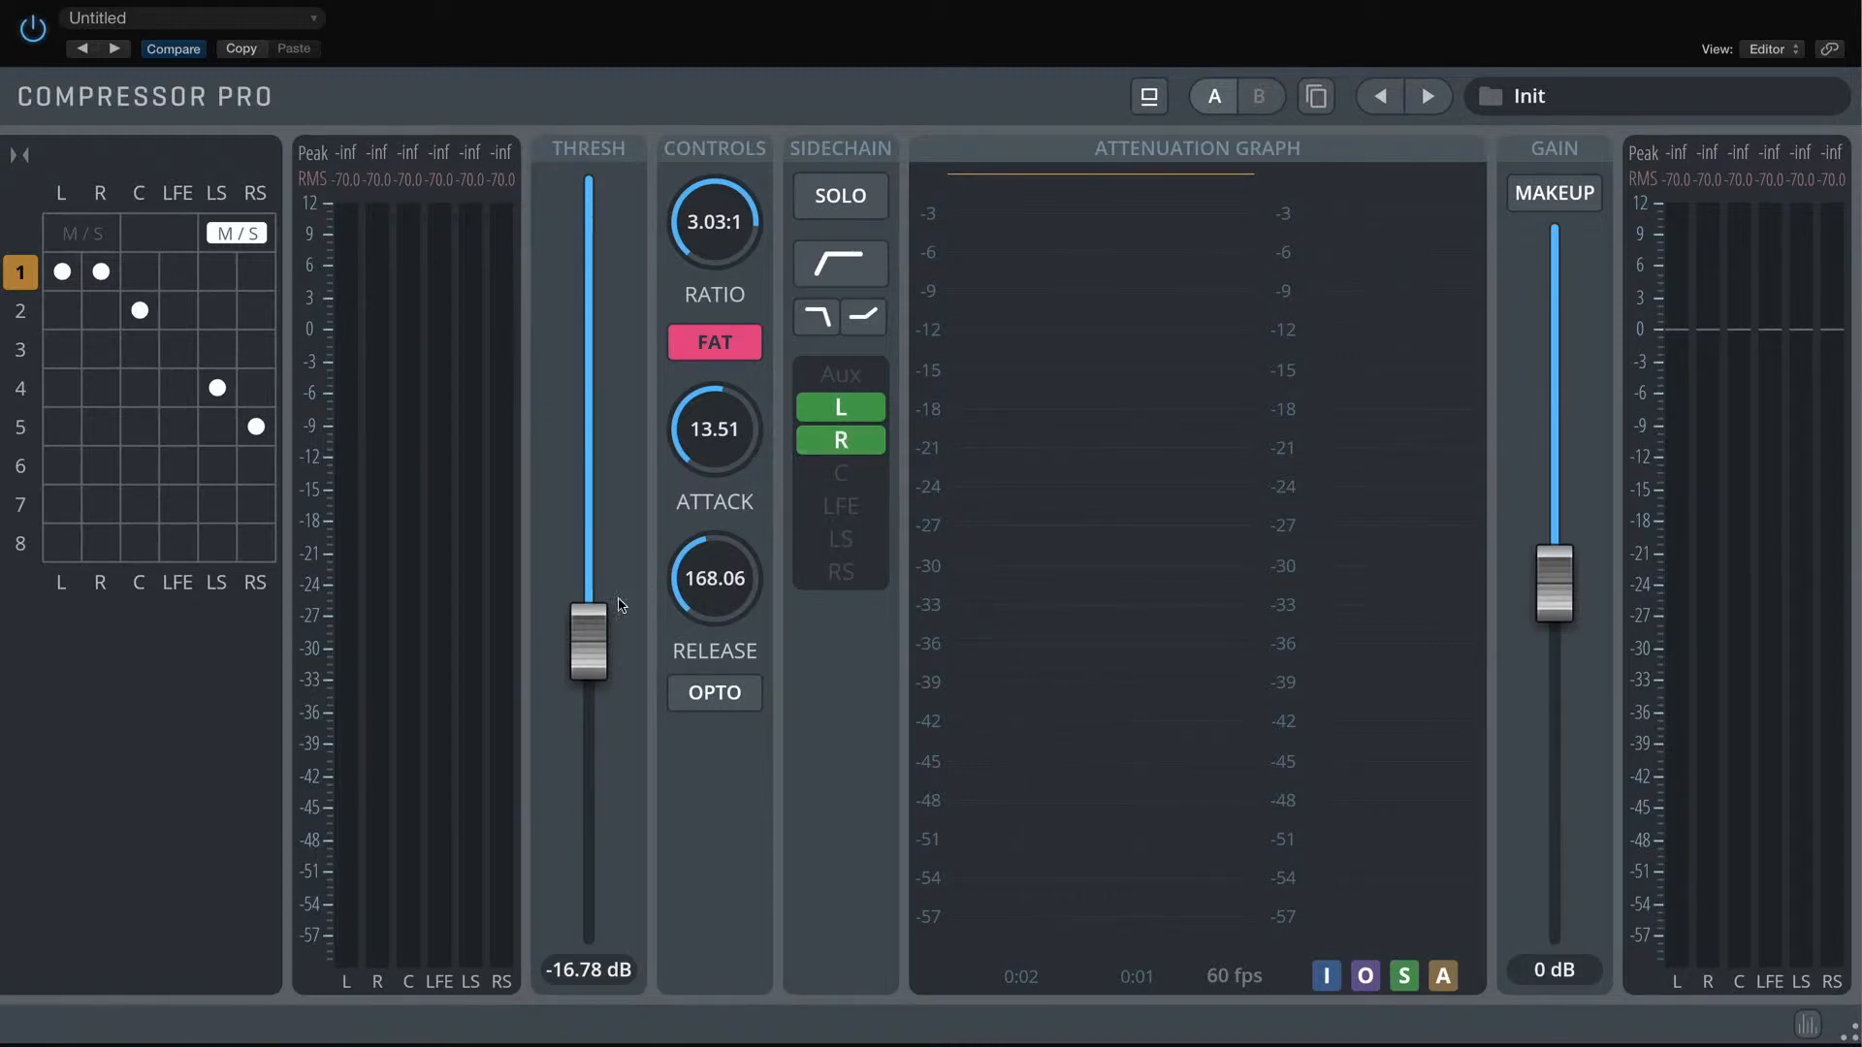
{"action": "left_click_drag", "start_coordinate": [587, 627], "coordinate": [586, 579]}
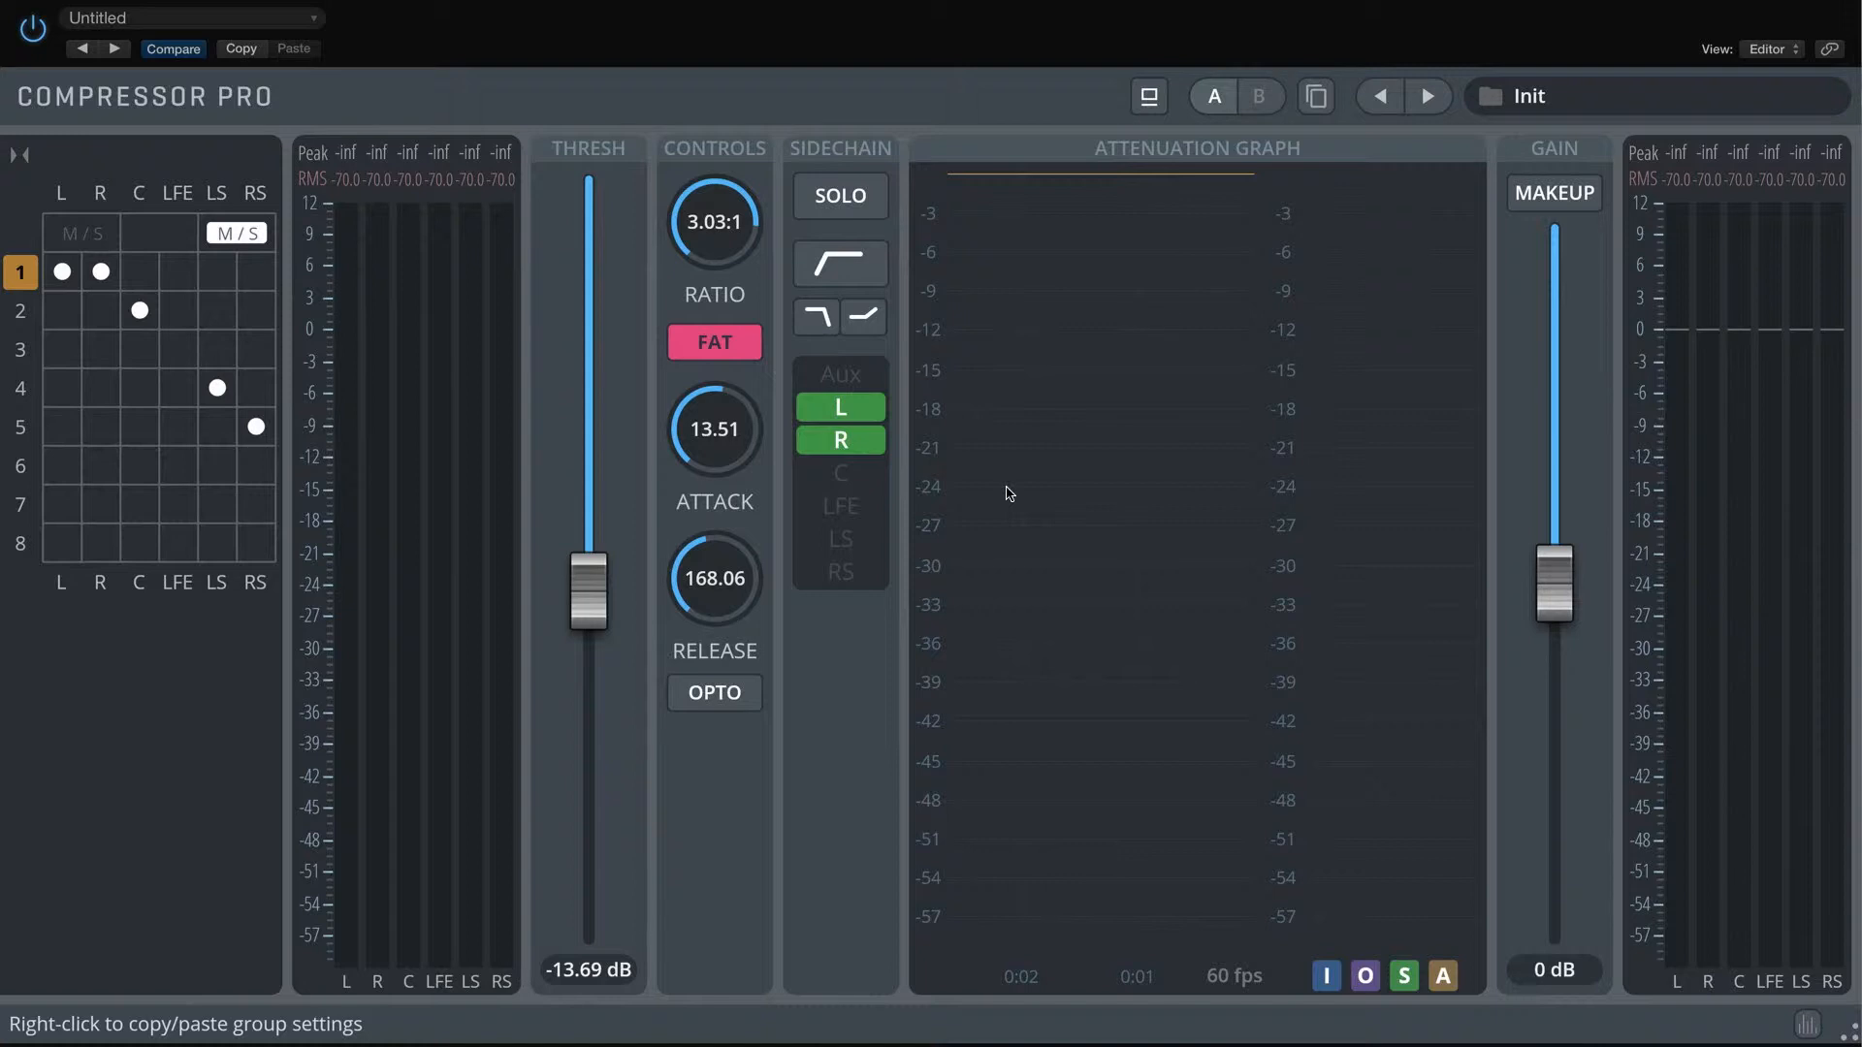
Replace L and R in group 1's sidechain with LS, RS and C, and reduce the inputs to C only
{"action": "left_click", "coordinate": [840, 408]}
{"action": "left_click", "coordinate": [841, 439]}
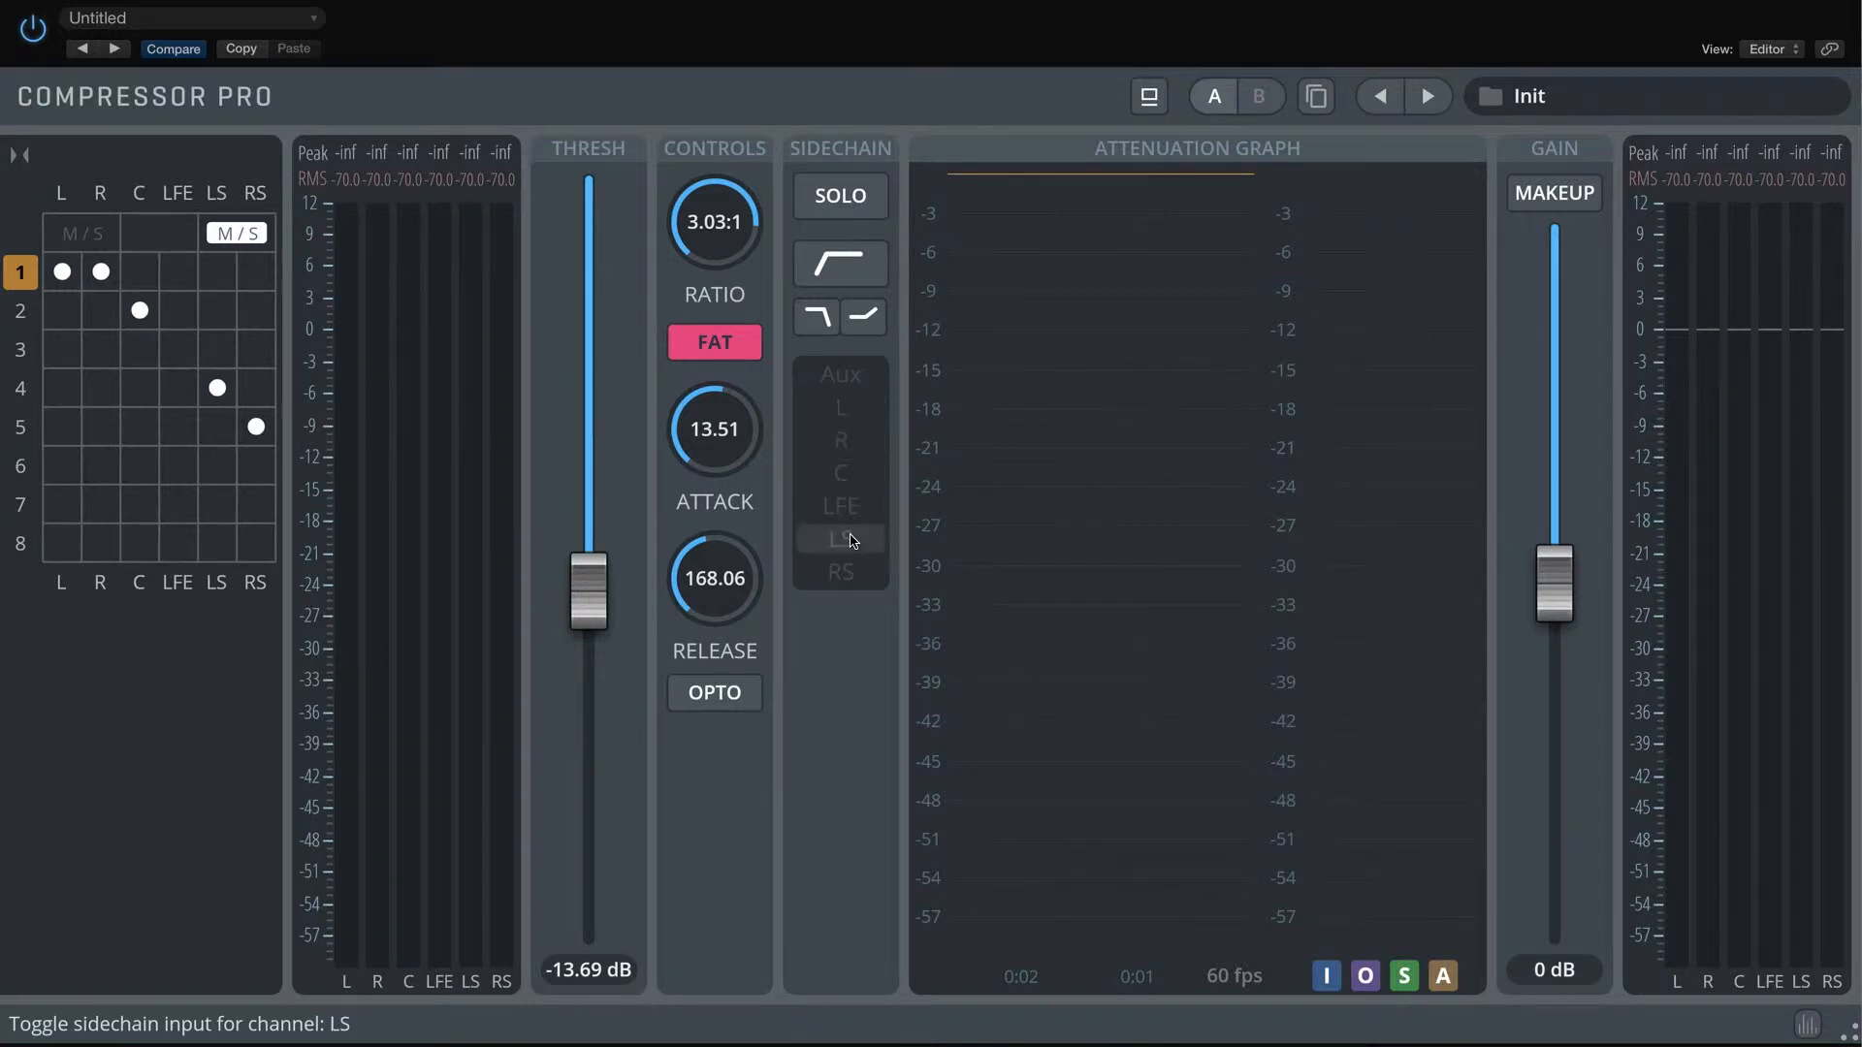
{"action": "left_click", "coordinate": [841, 539]}
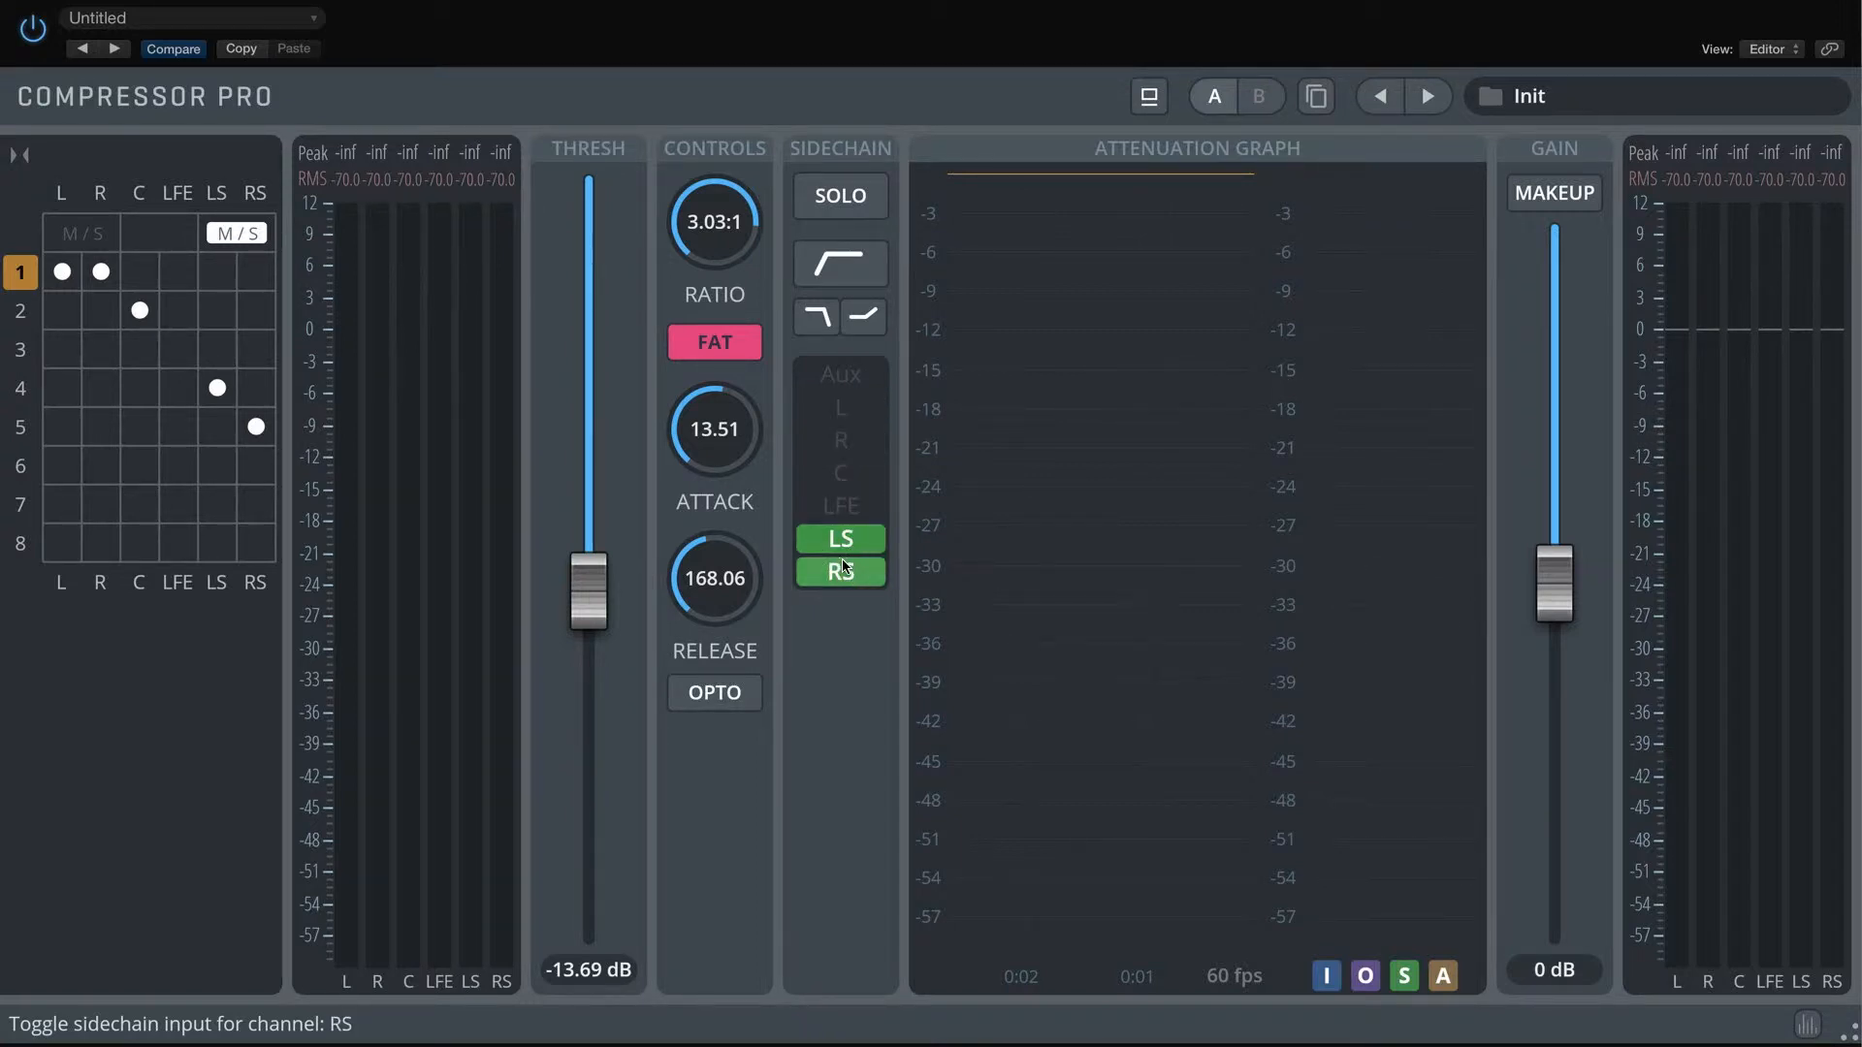
{"action": "left_click", "coordinate": [841, 472]}
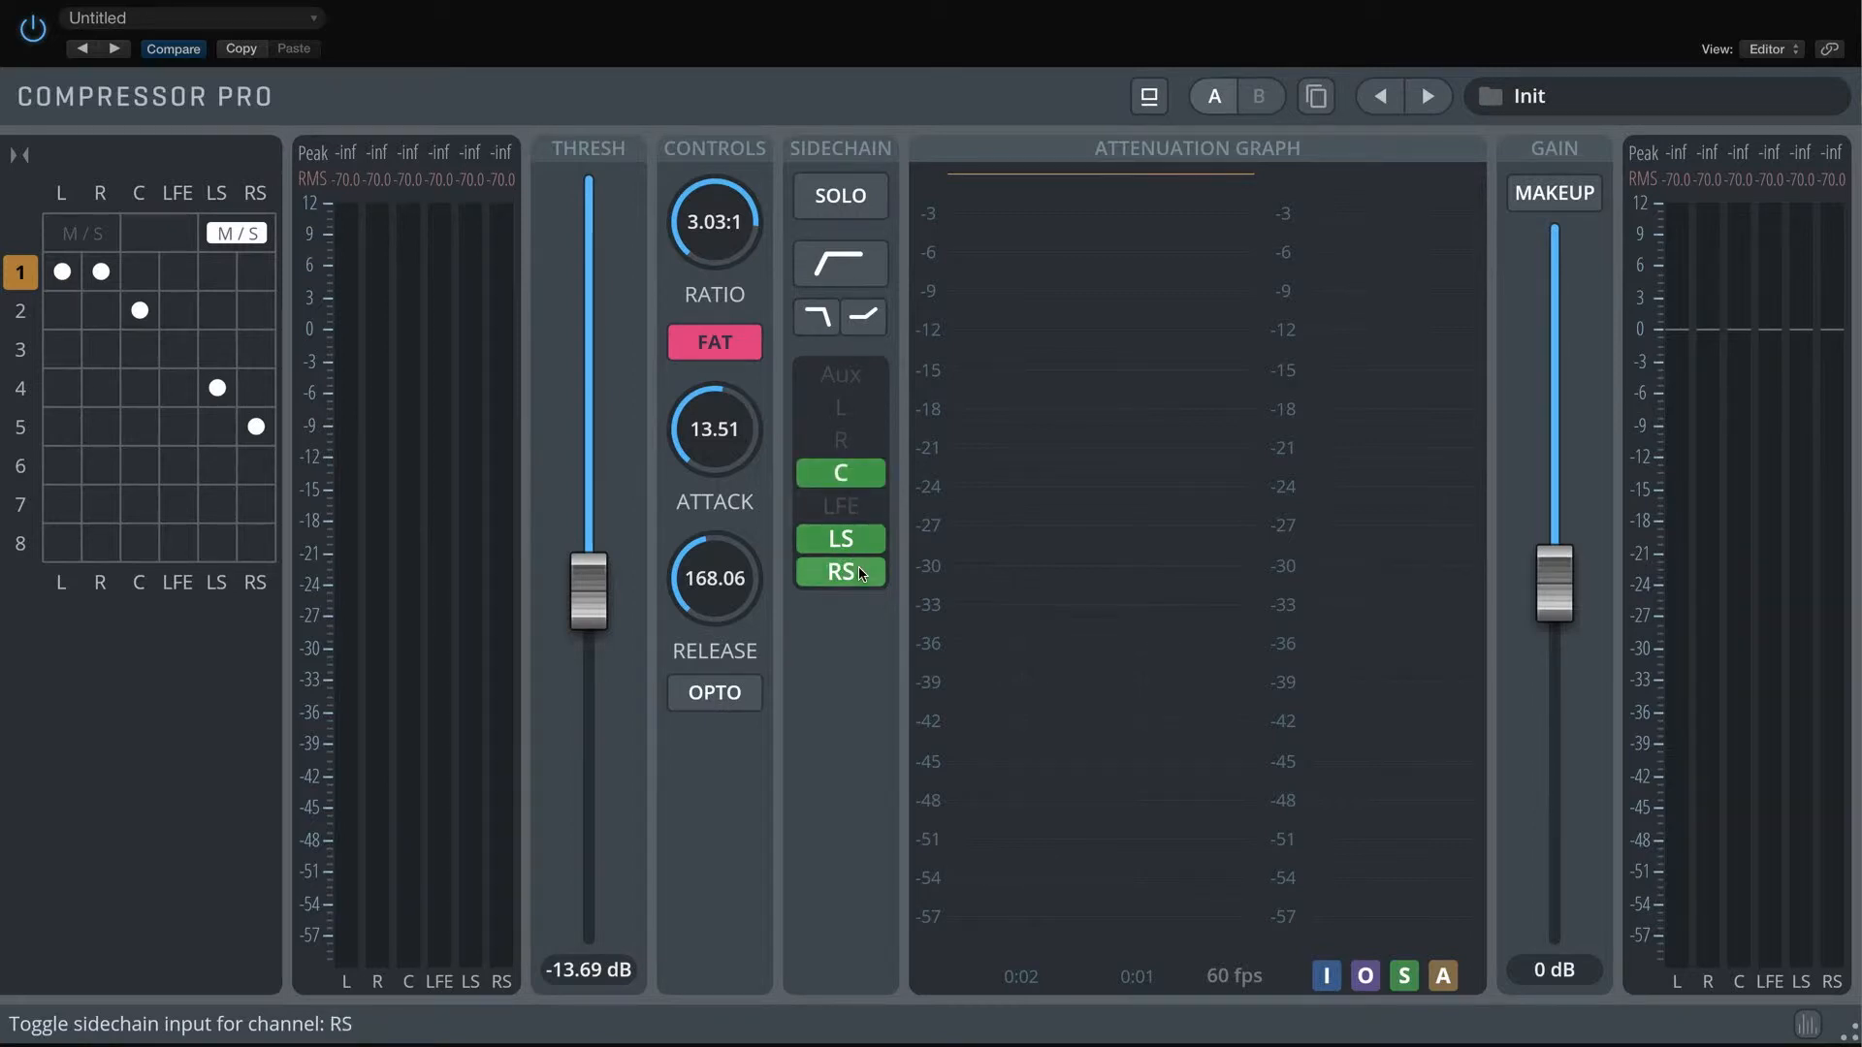
{"action": "left_click", "coordinate": [854, 571]}
{"action": "left_click", "coordinate": [840, 538]}
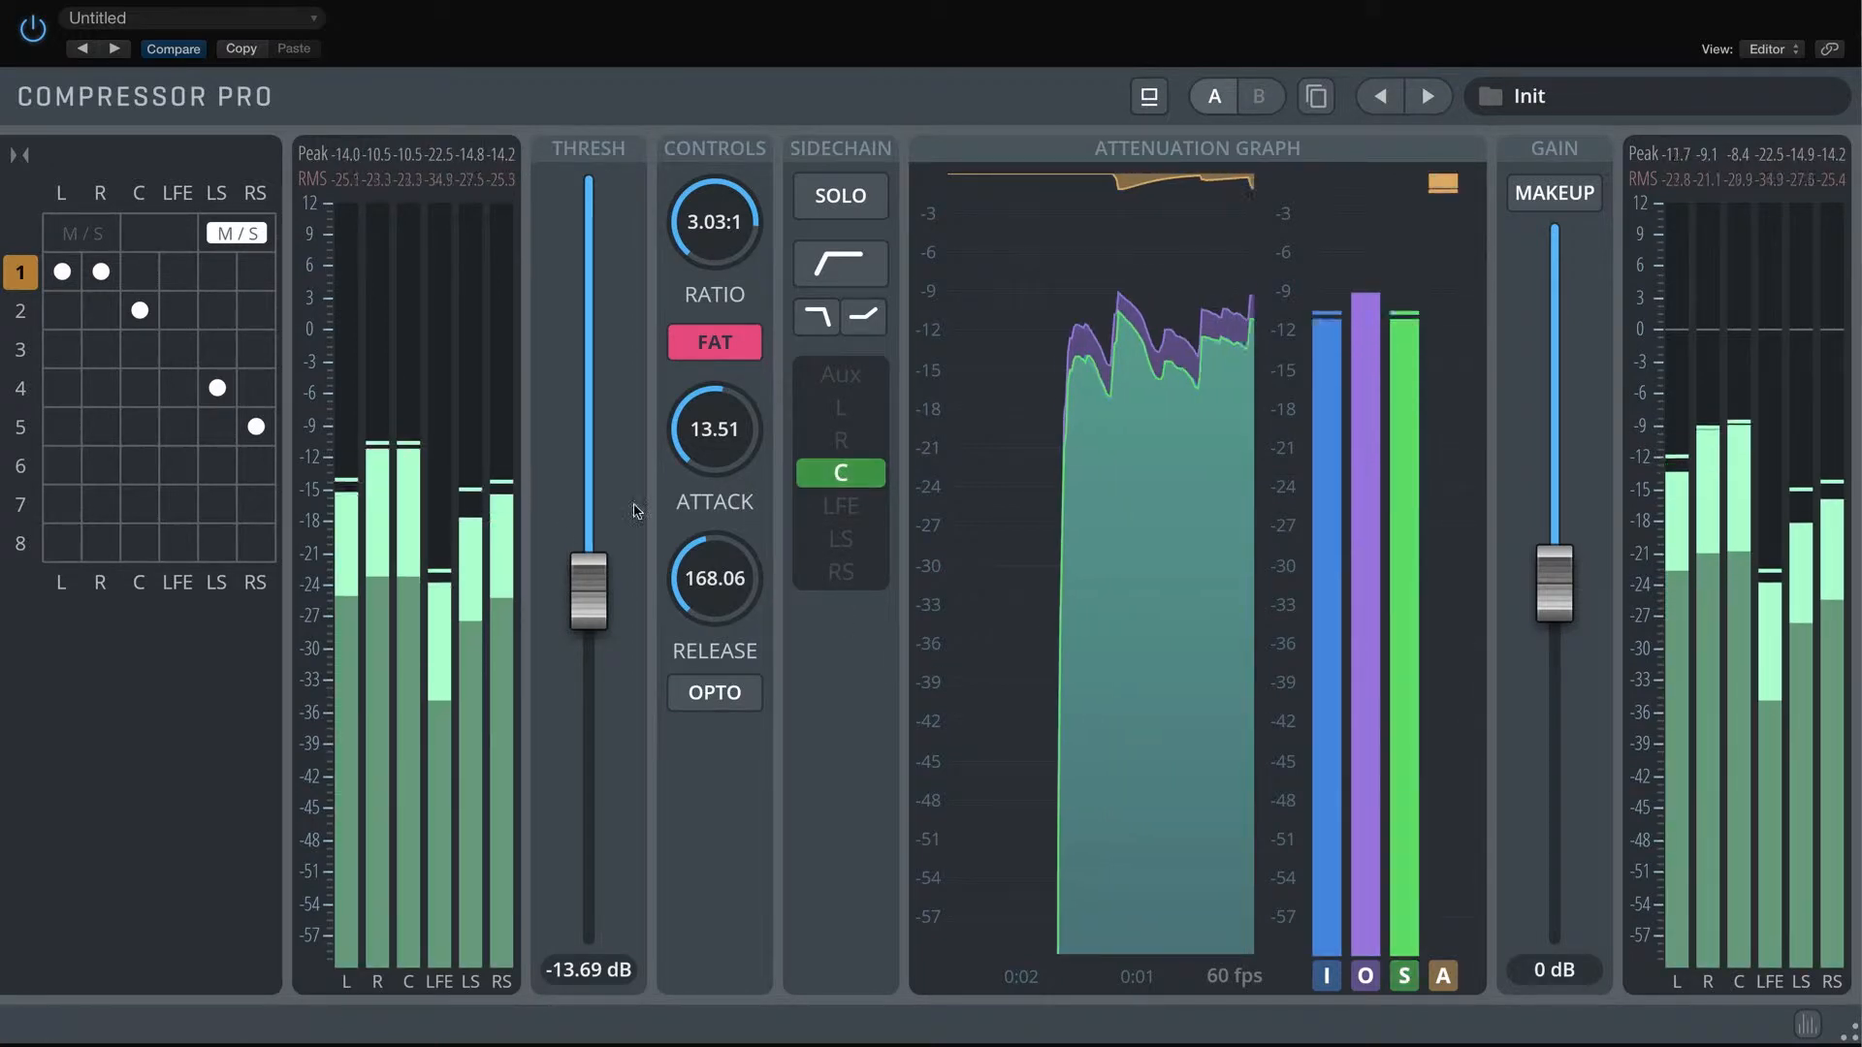
Solo group 1's sidechain during playback, audition C, switch the inputs to R and L, and turn solo off
{"action": "left_click", "coordinate": [840, 195]}
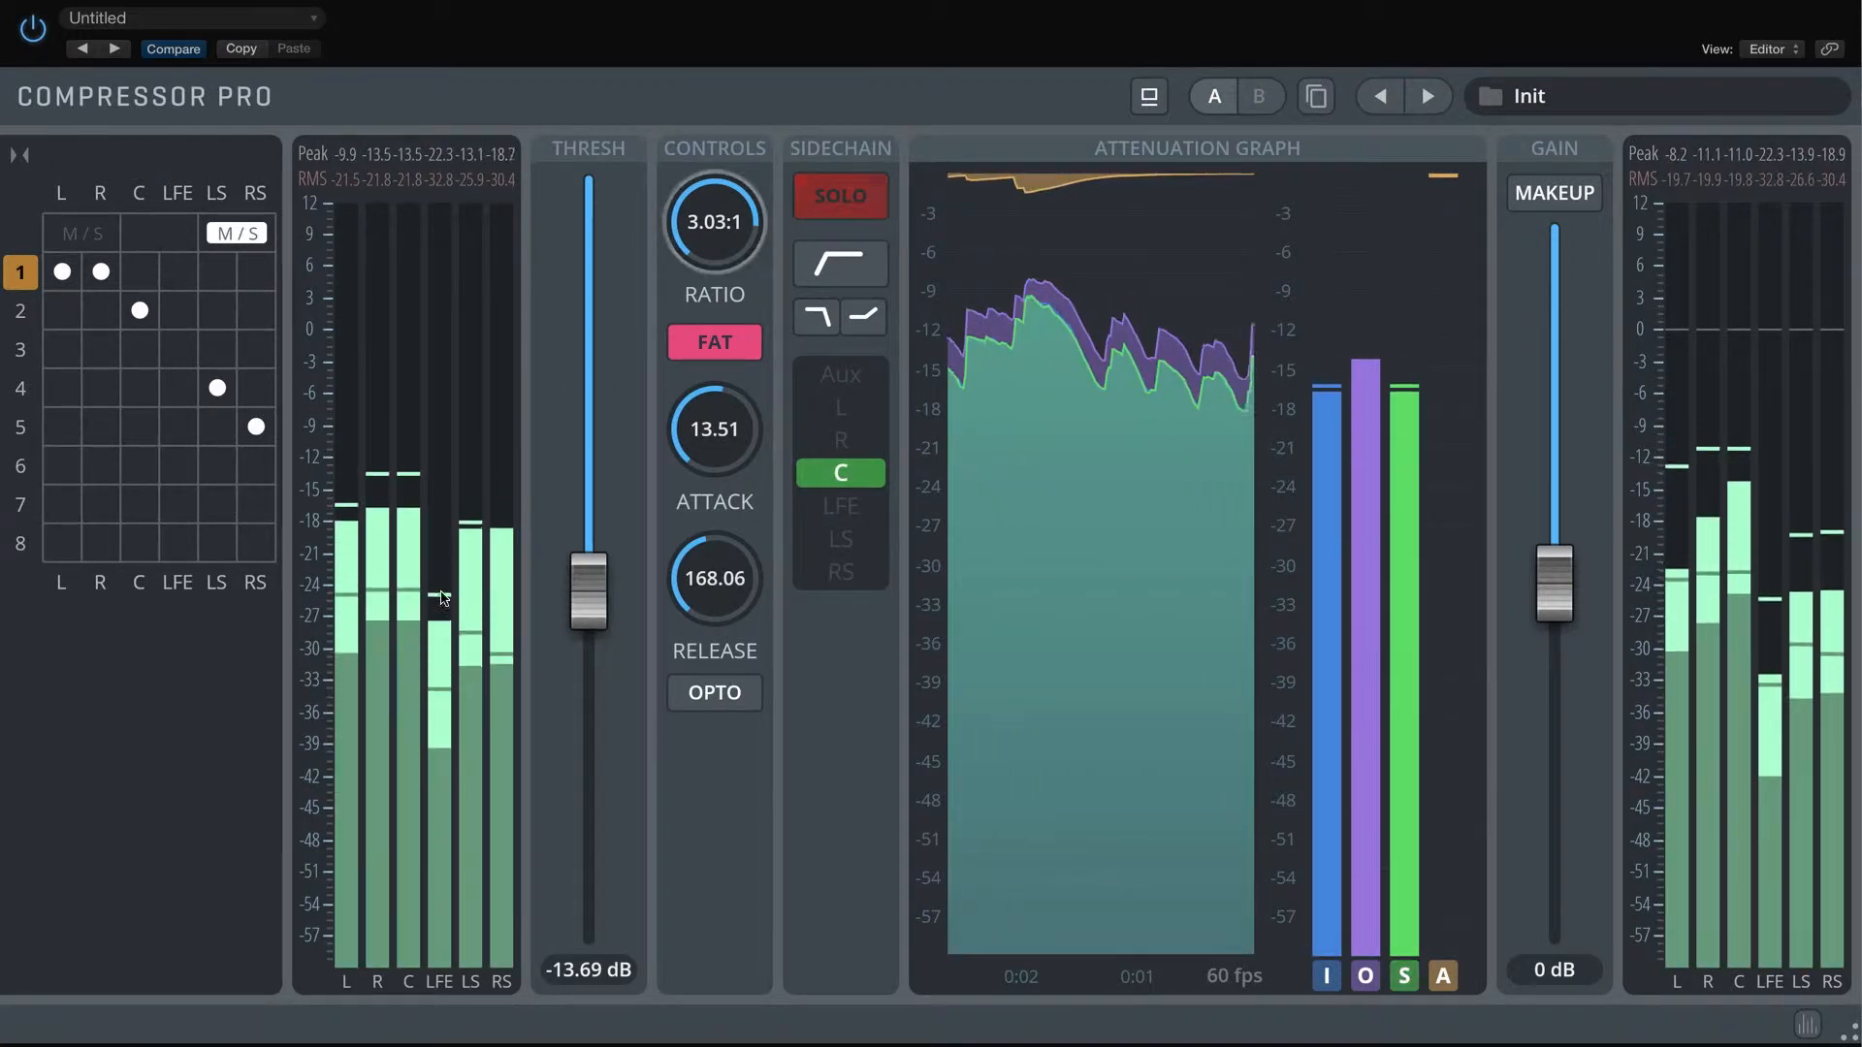
{"action": "left_click", "coordinate": [840, 195]}
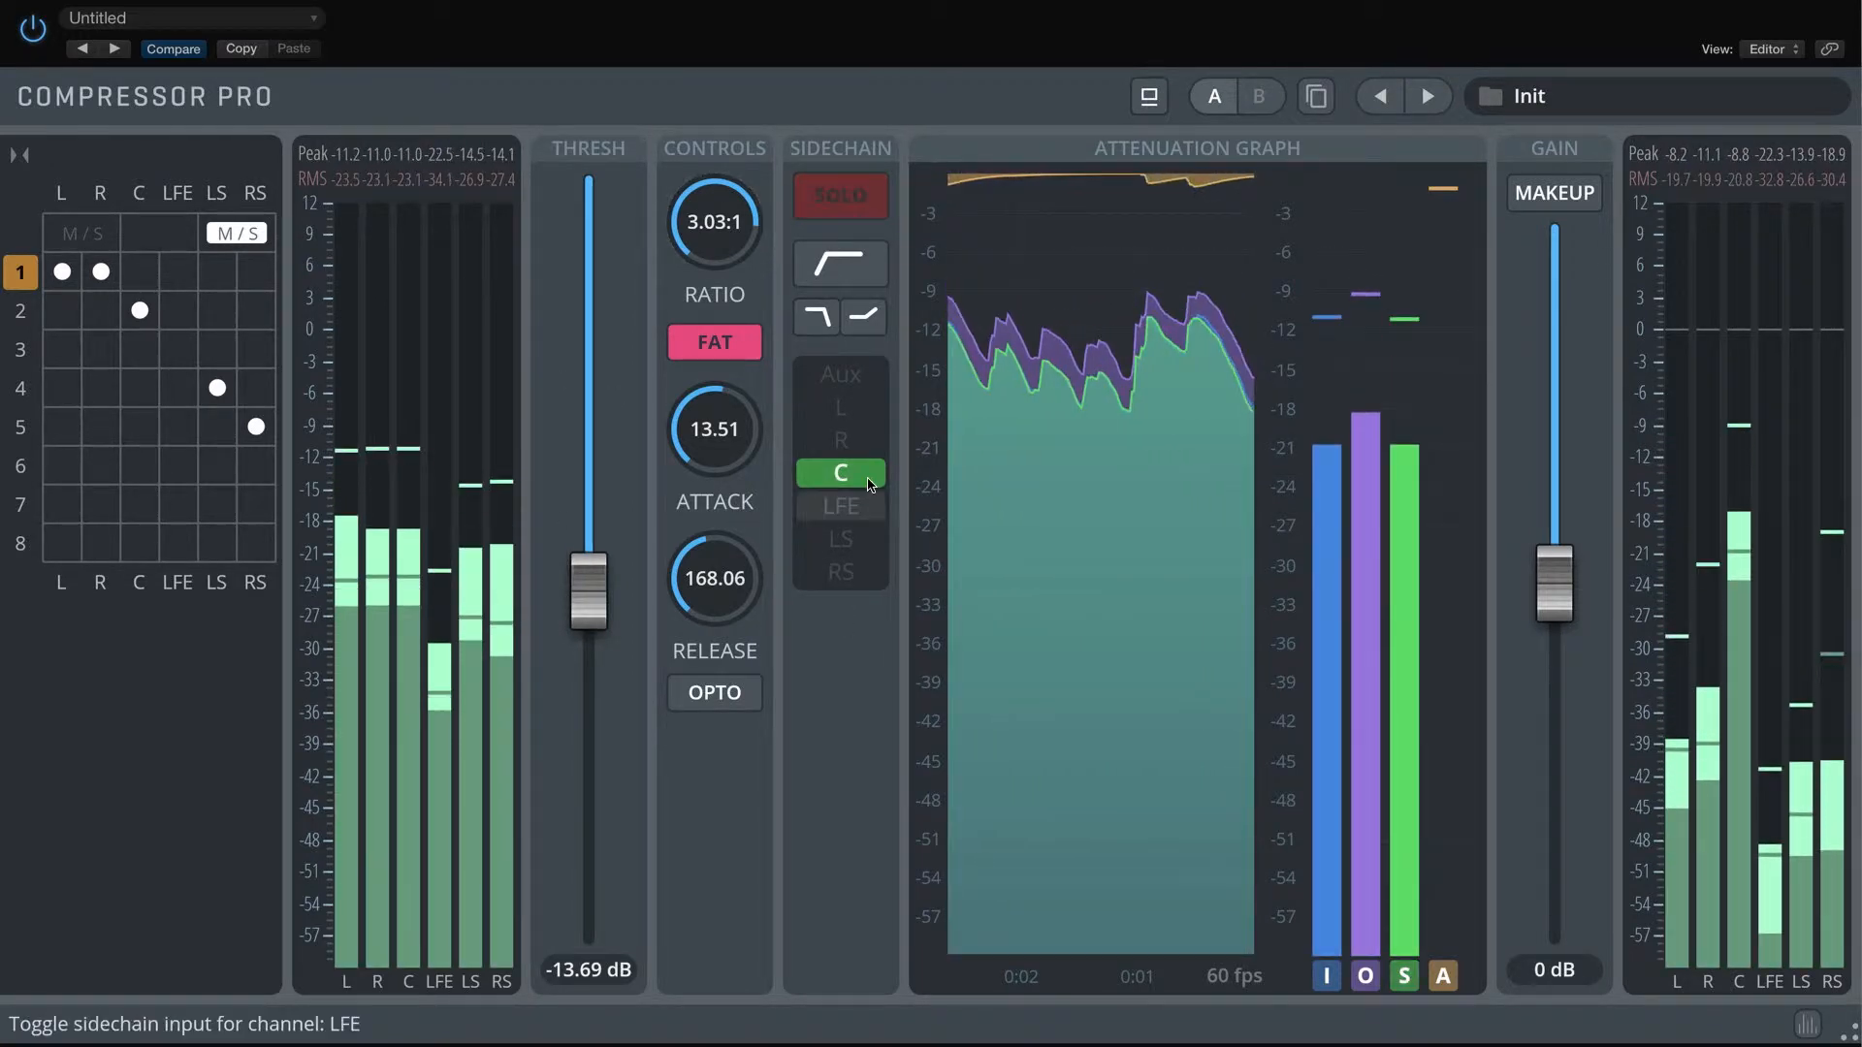
{"action": "left_click", "coordinate": [832, 442]}
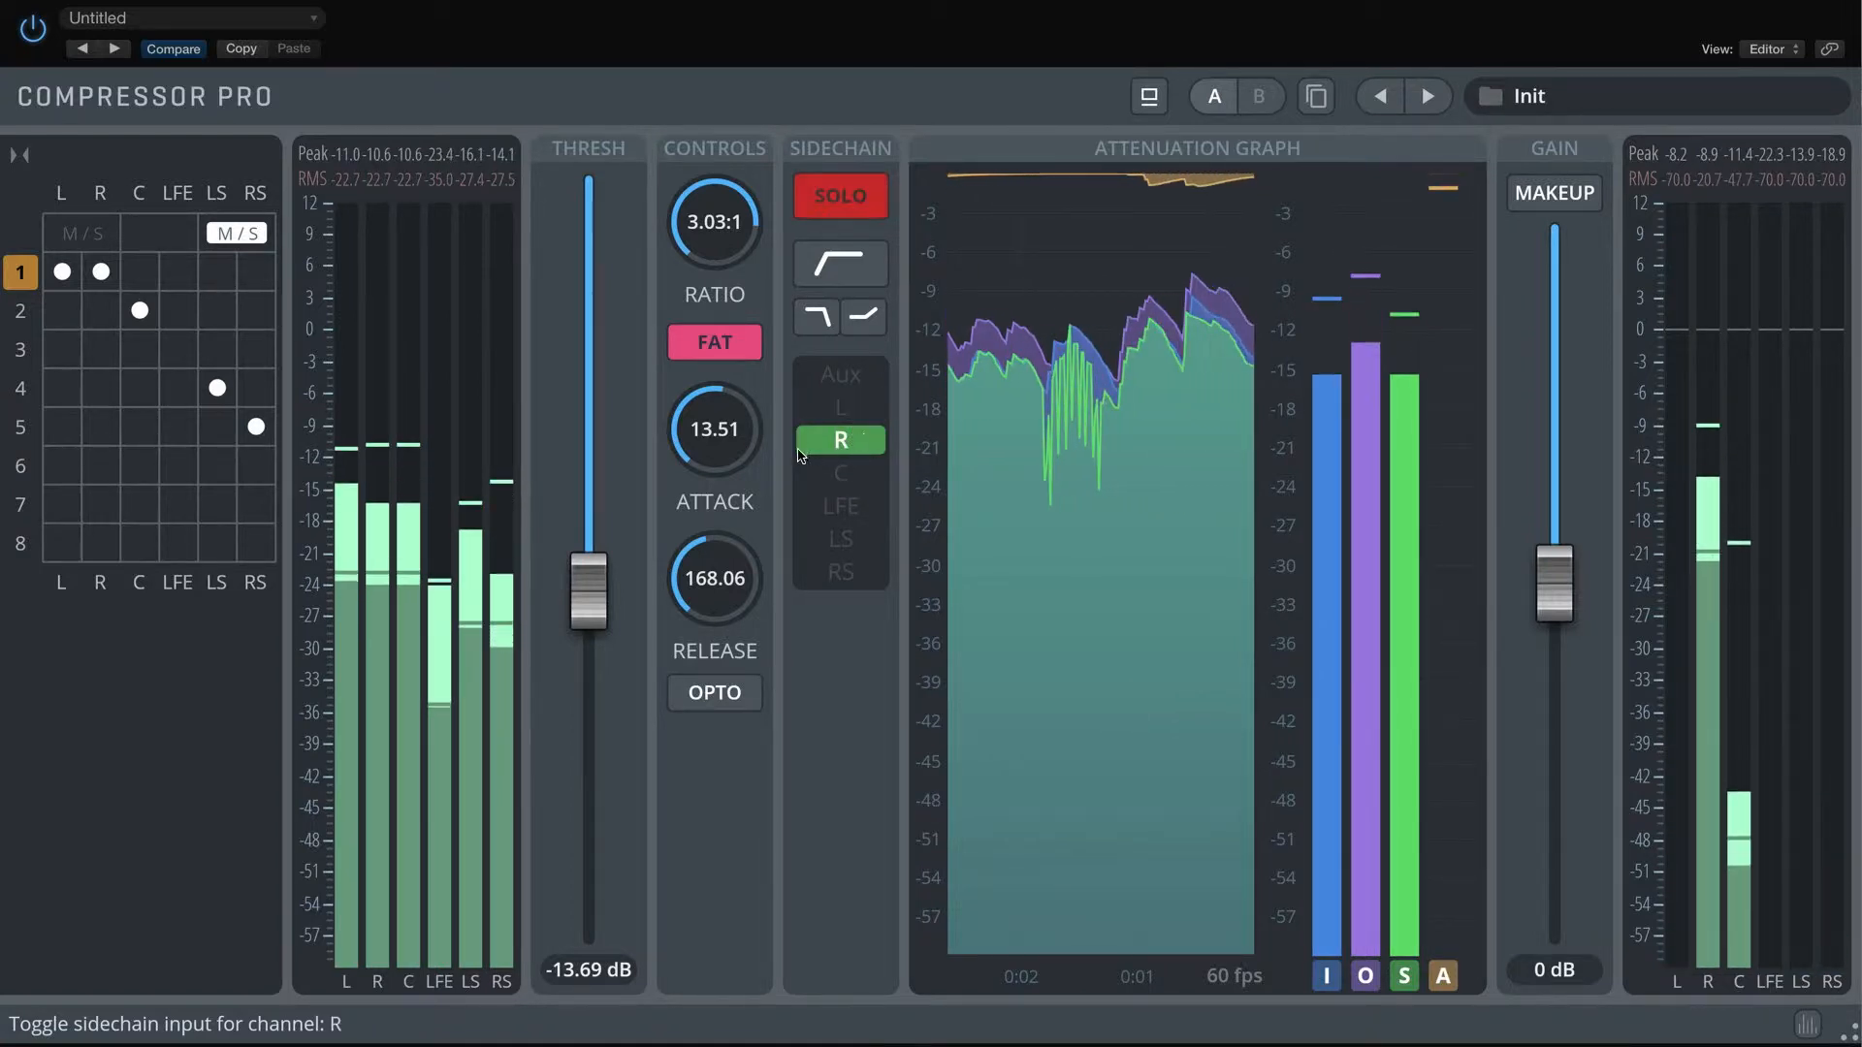
{"action": "left_click", "coordinate": [838, 408]}
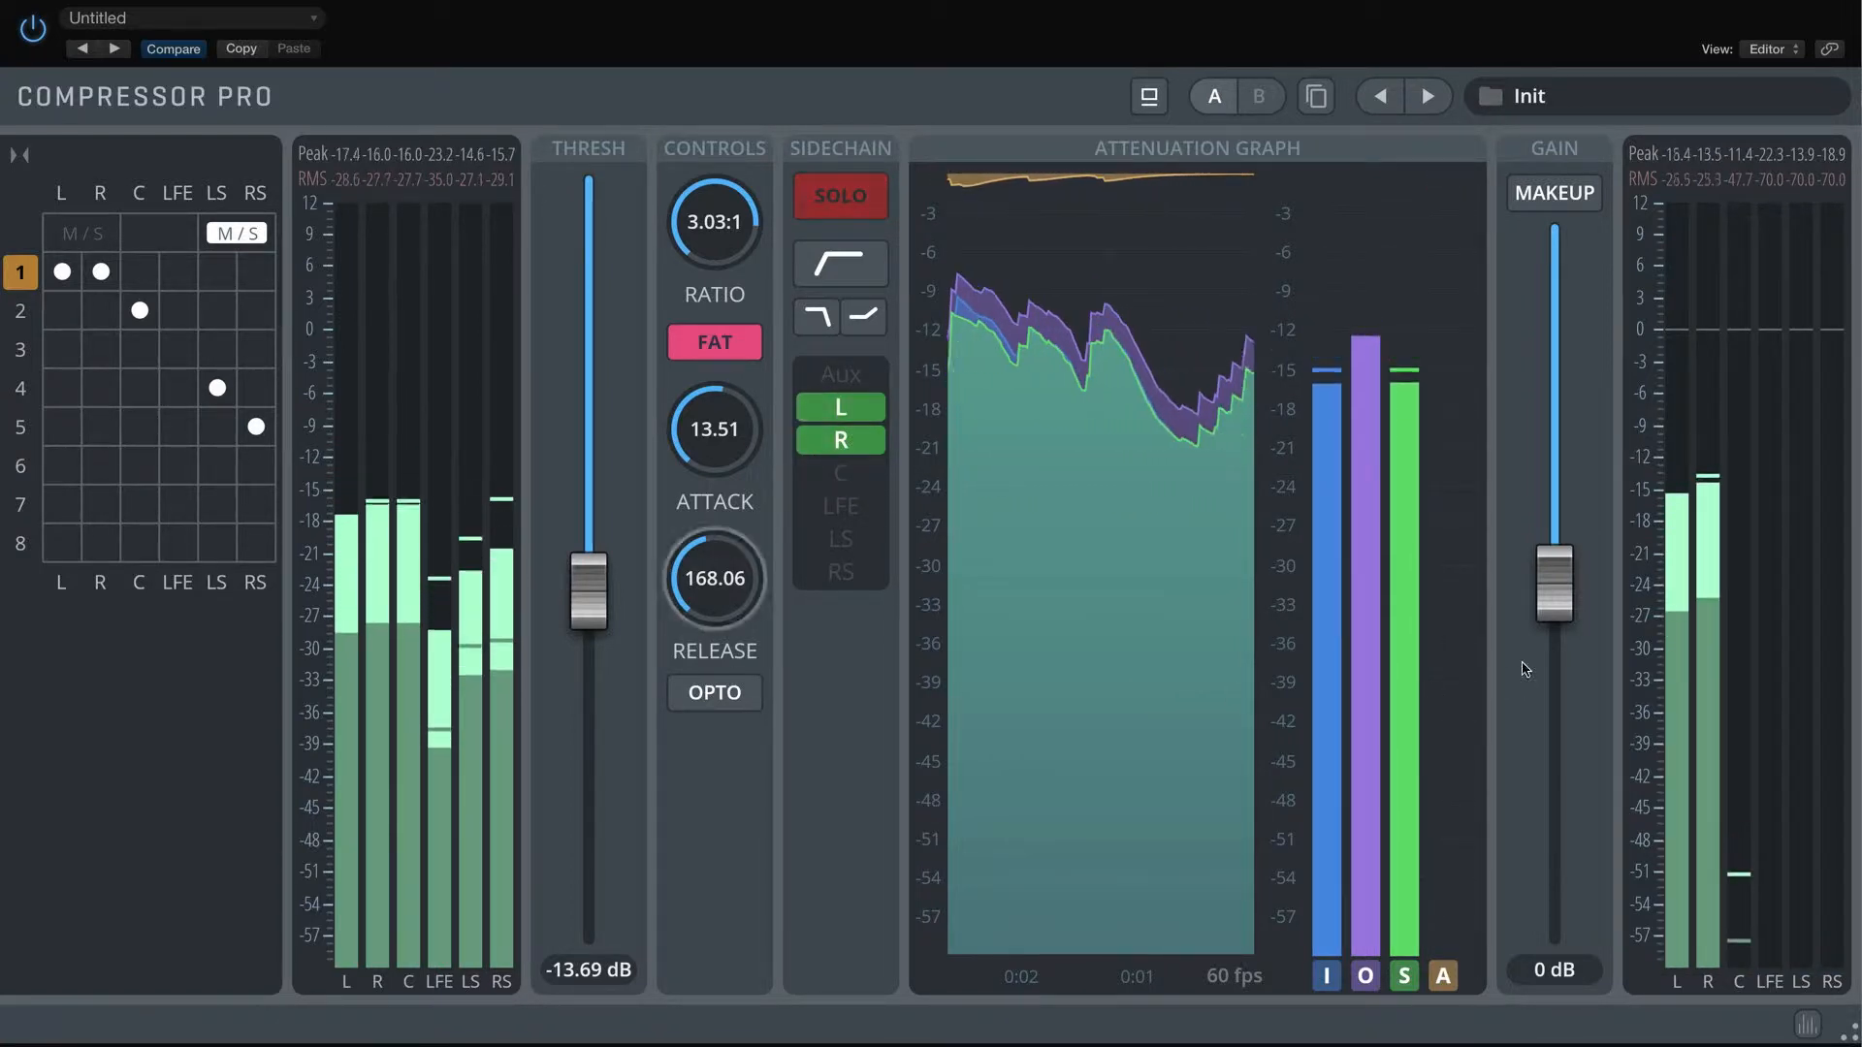
{"action": "left_click", "coordinate": [859, 206]}
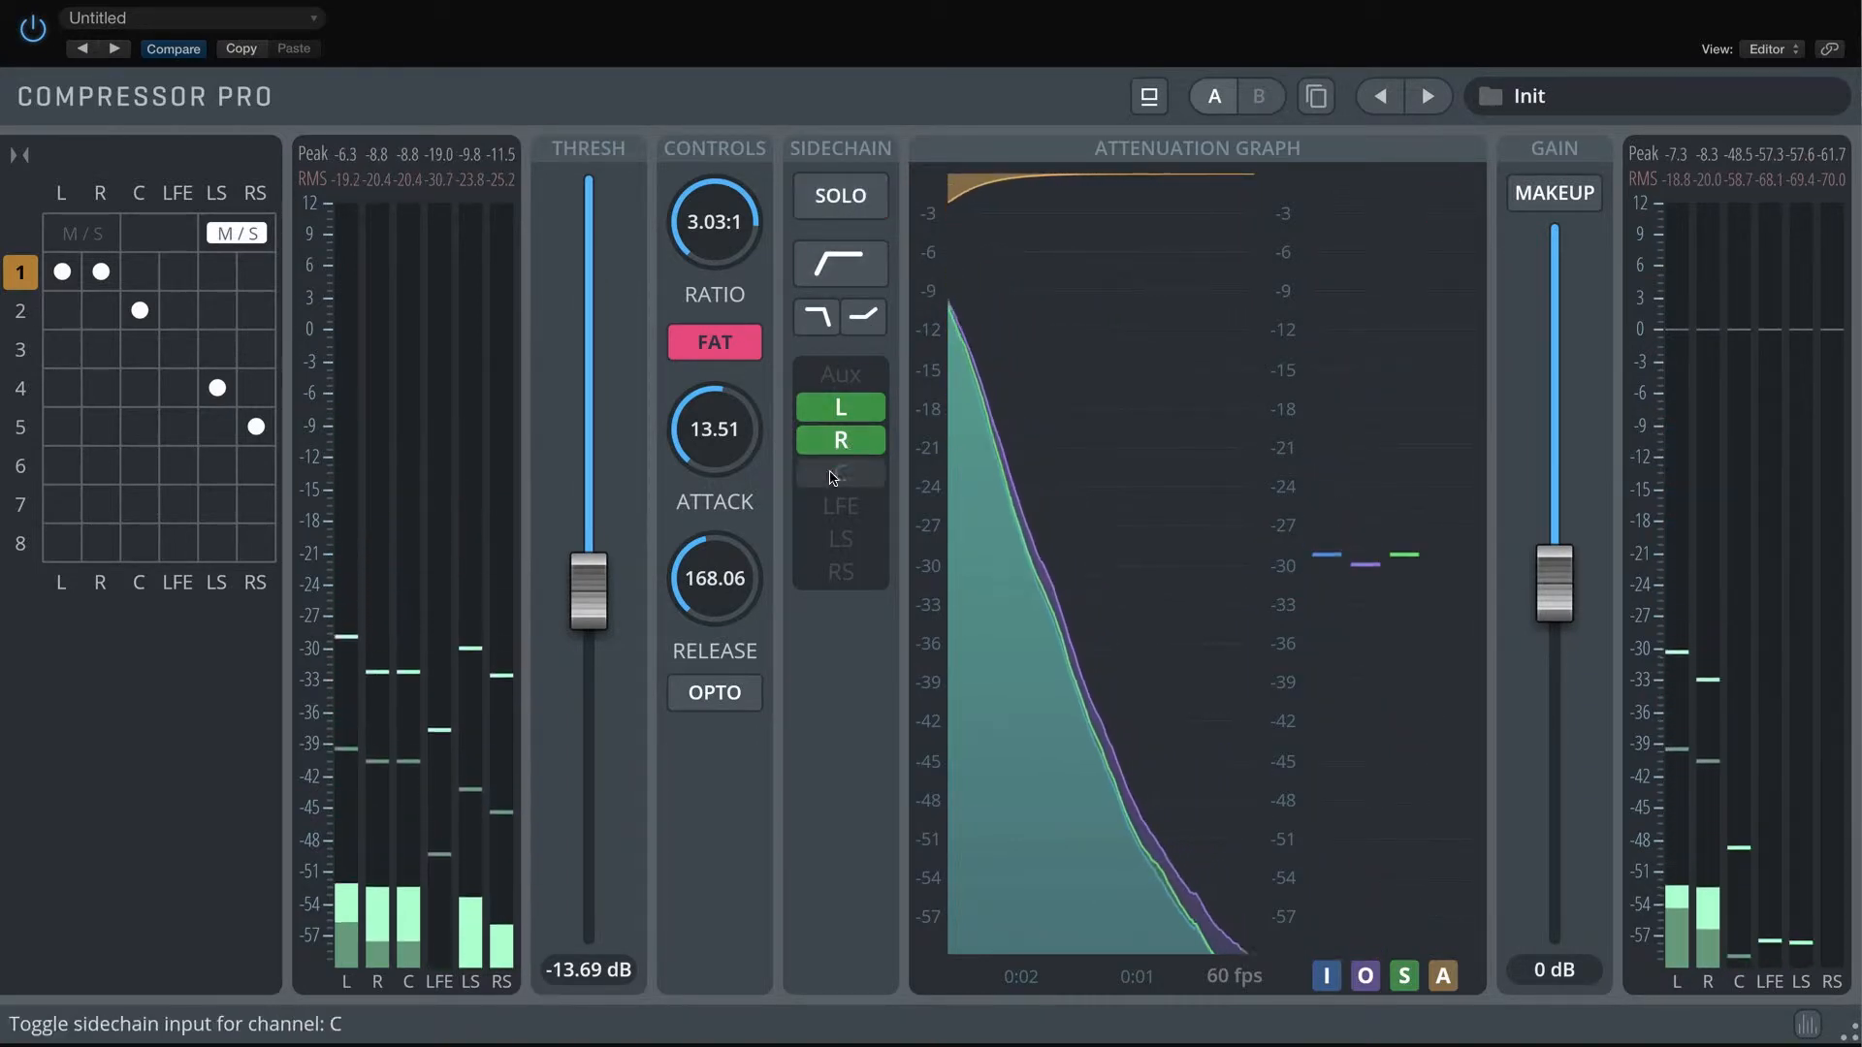
Add LS and RS to group 1's sidechain, enable its low-cut and high-shelf filters, and start playback
{"action": "left_click", "coordinate": [838, 536]}
{"action": "left_click", "coordinate": [840, 572]}
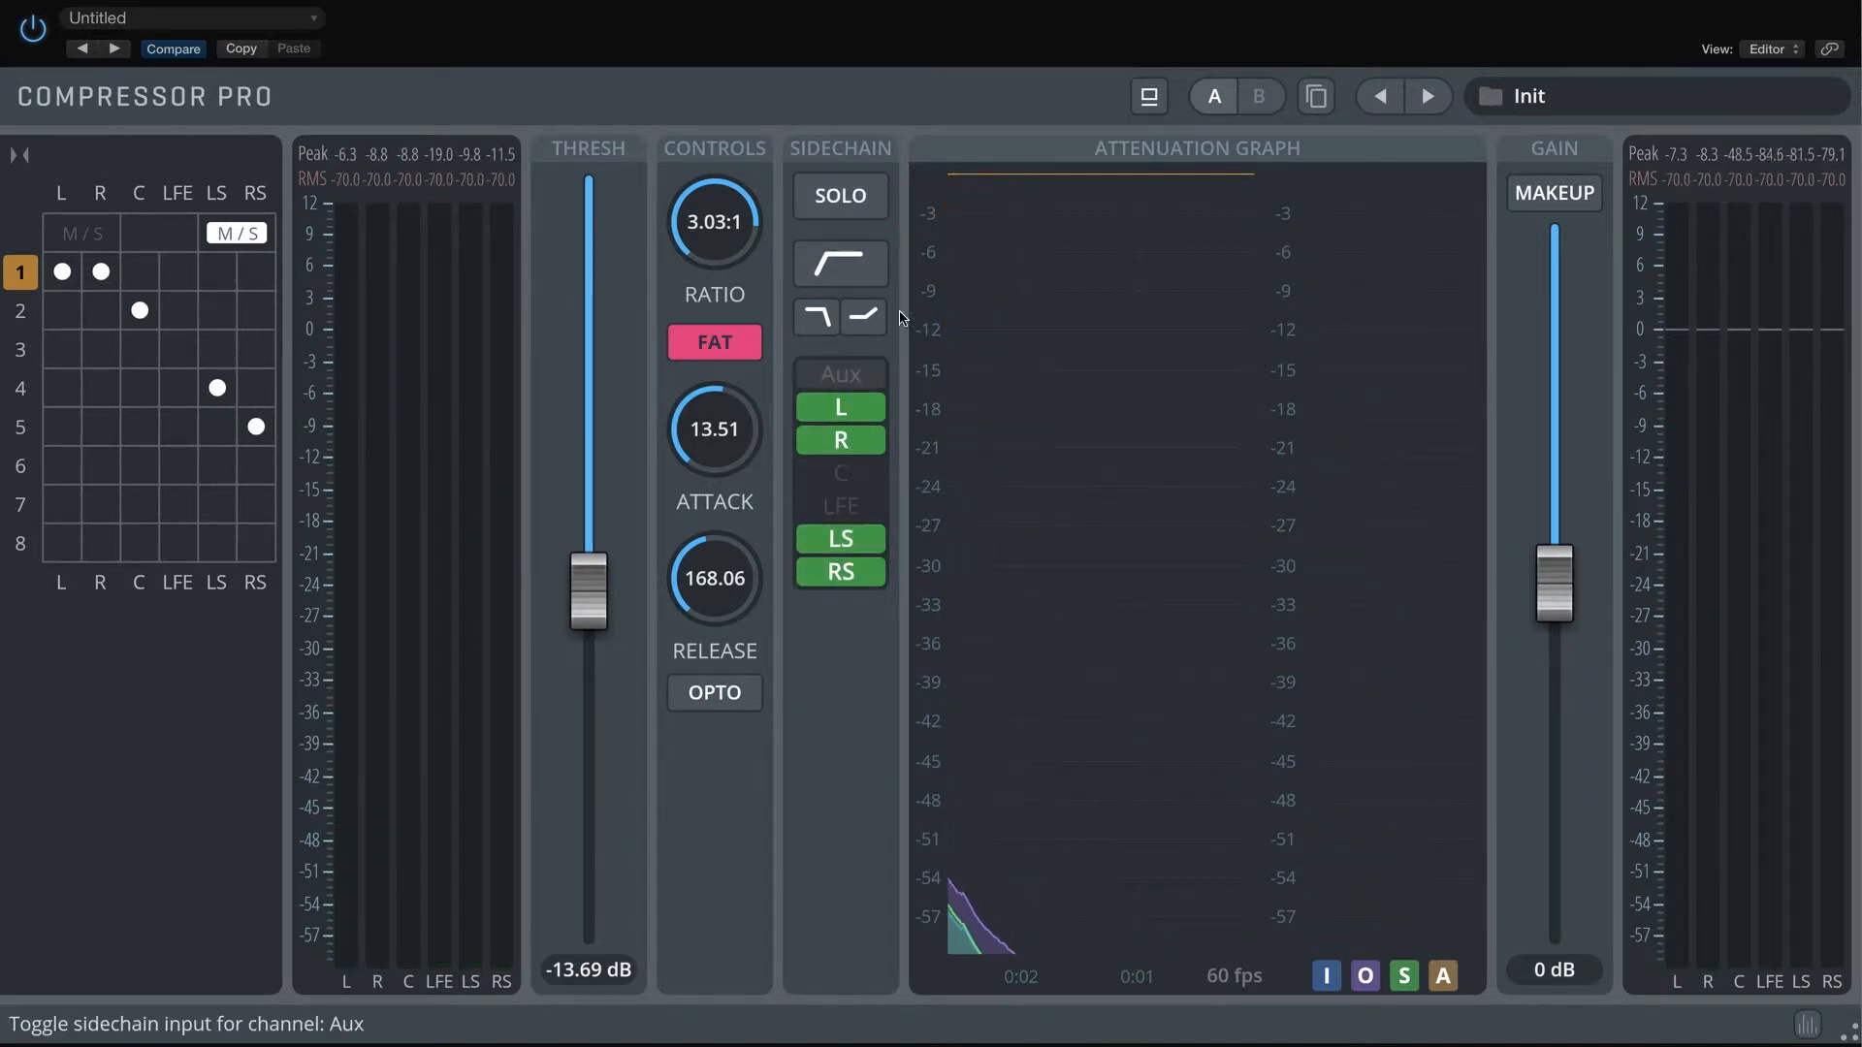
{"action": "left_click", "coordinate": [840, 264]}
{"action": "left_click", "coordinate": [817, 316]}
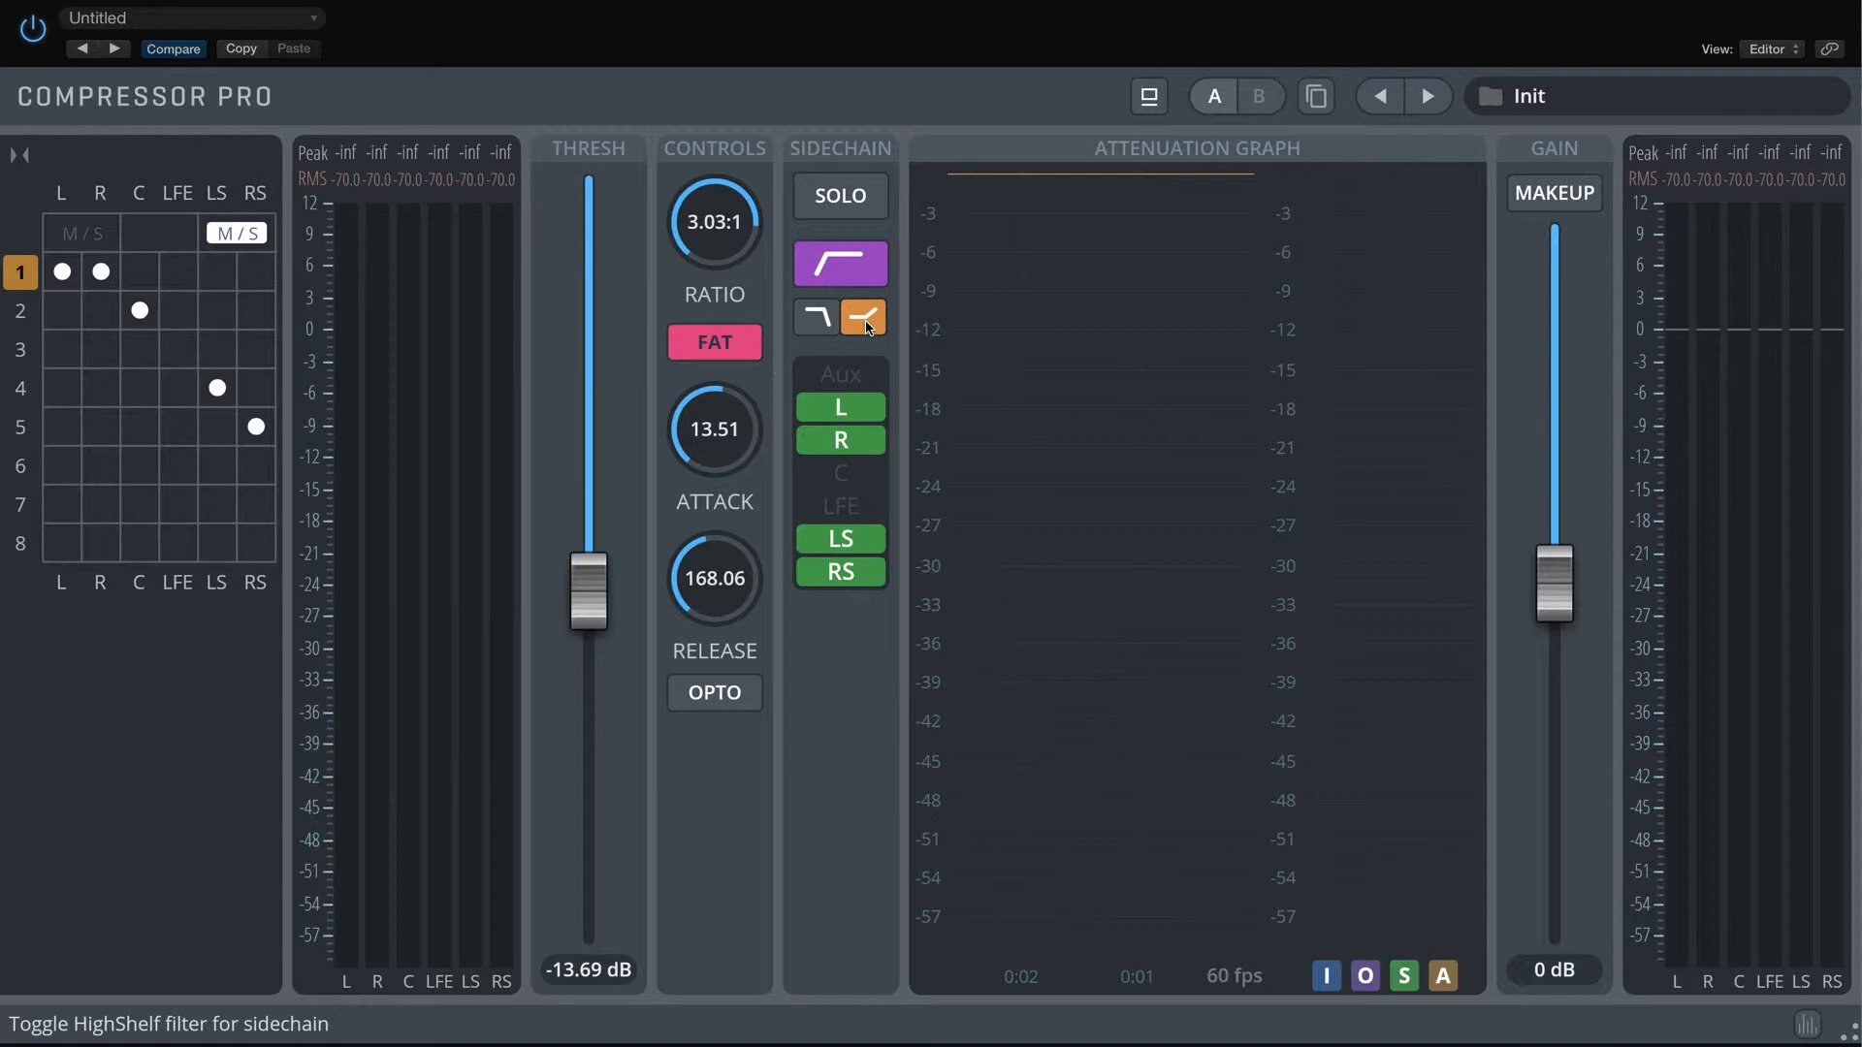
{"action": "key", "text": "space"}
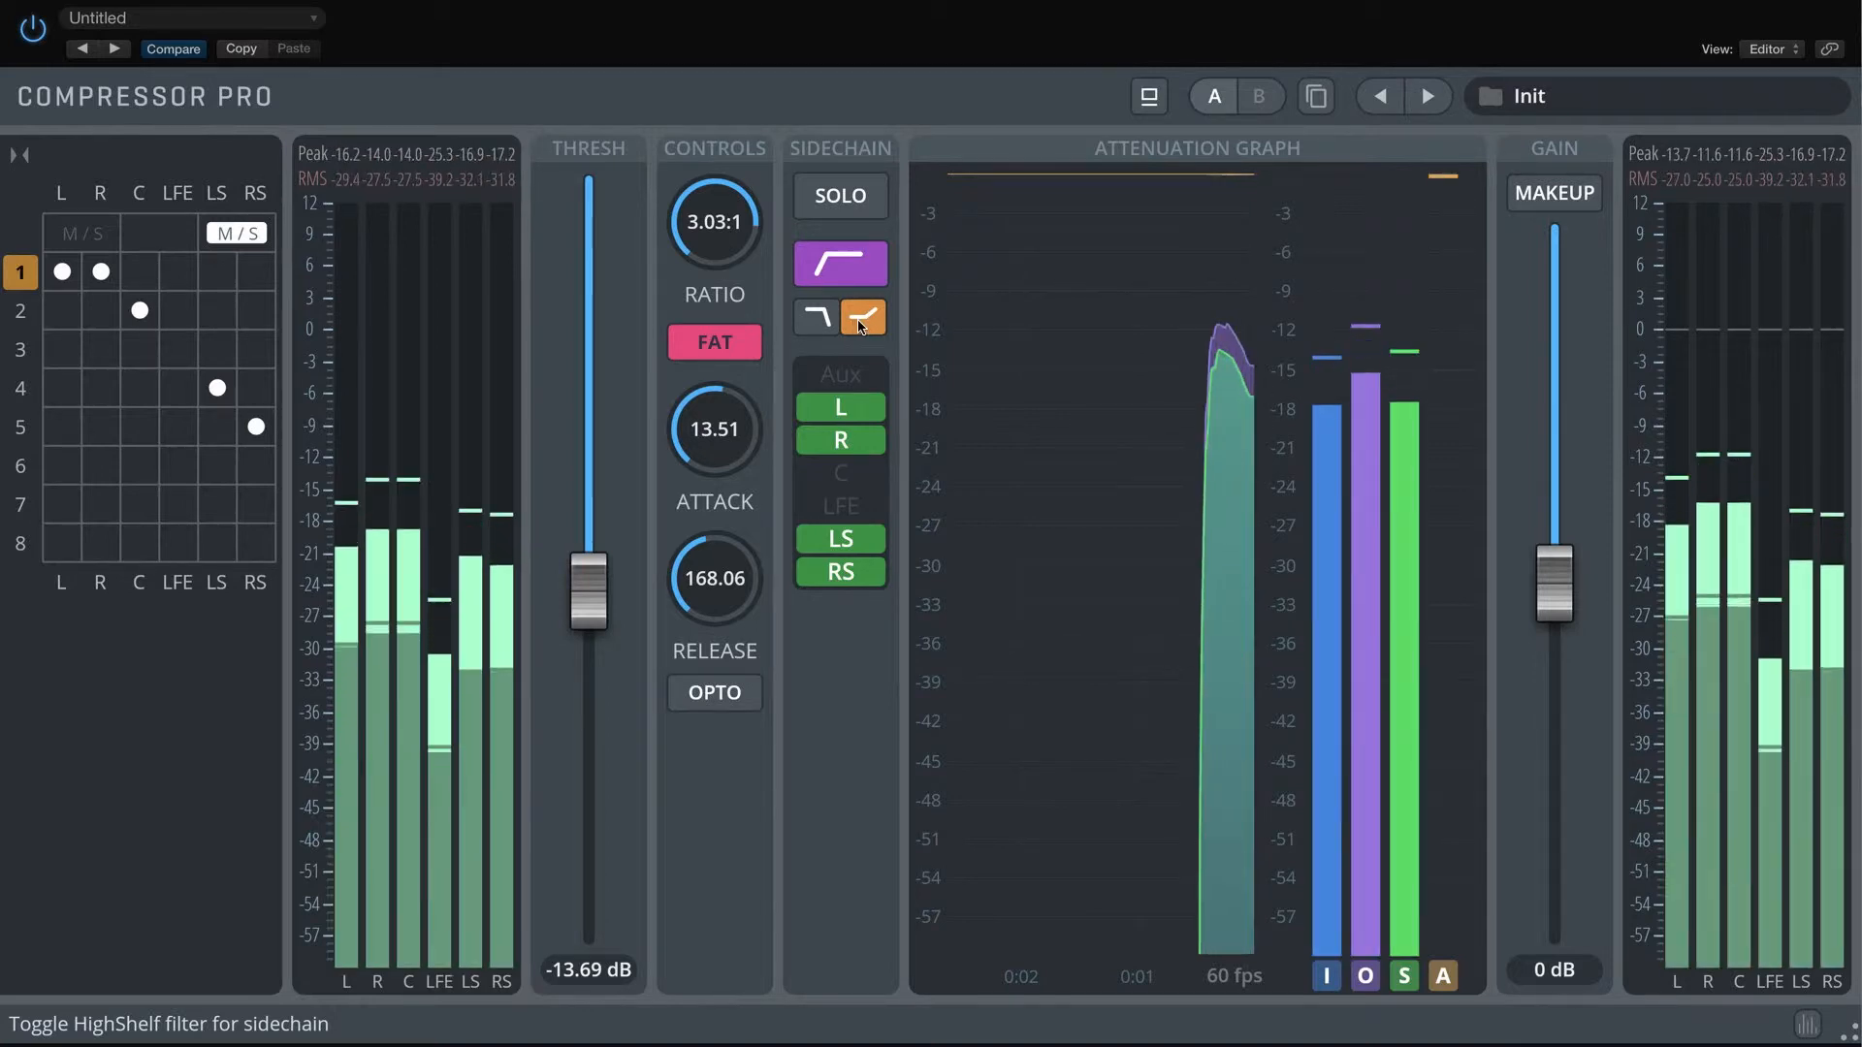
Solo group 1's sidechain to audition the low-cut, high-cut and high-shelf filters, and end with only the high shelf on and solo off
{"action": "left_click", "coordinate": [840, 206]}
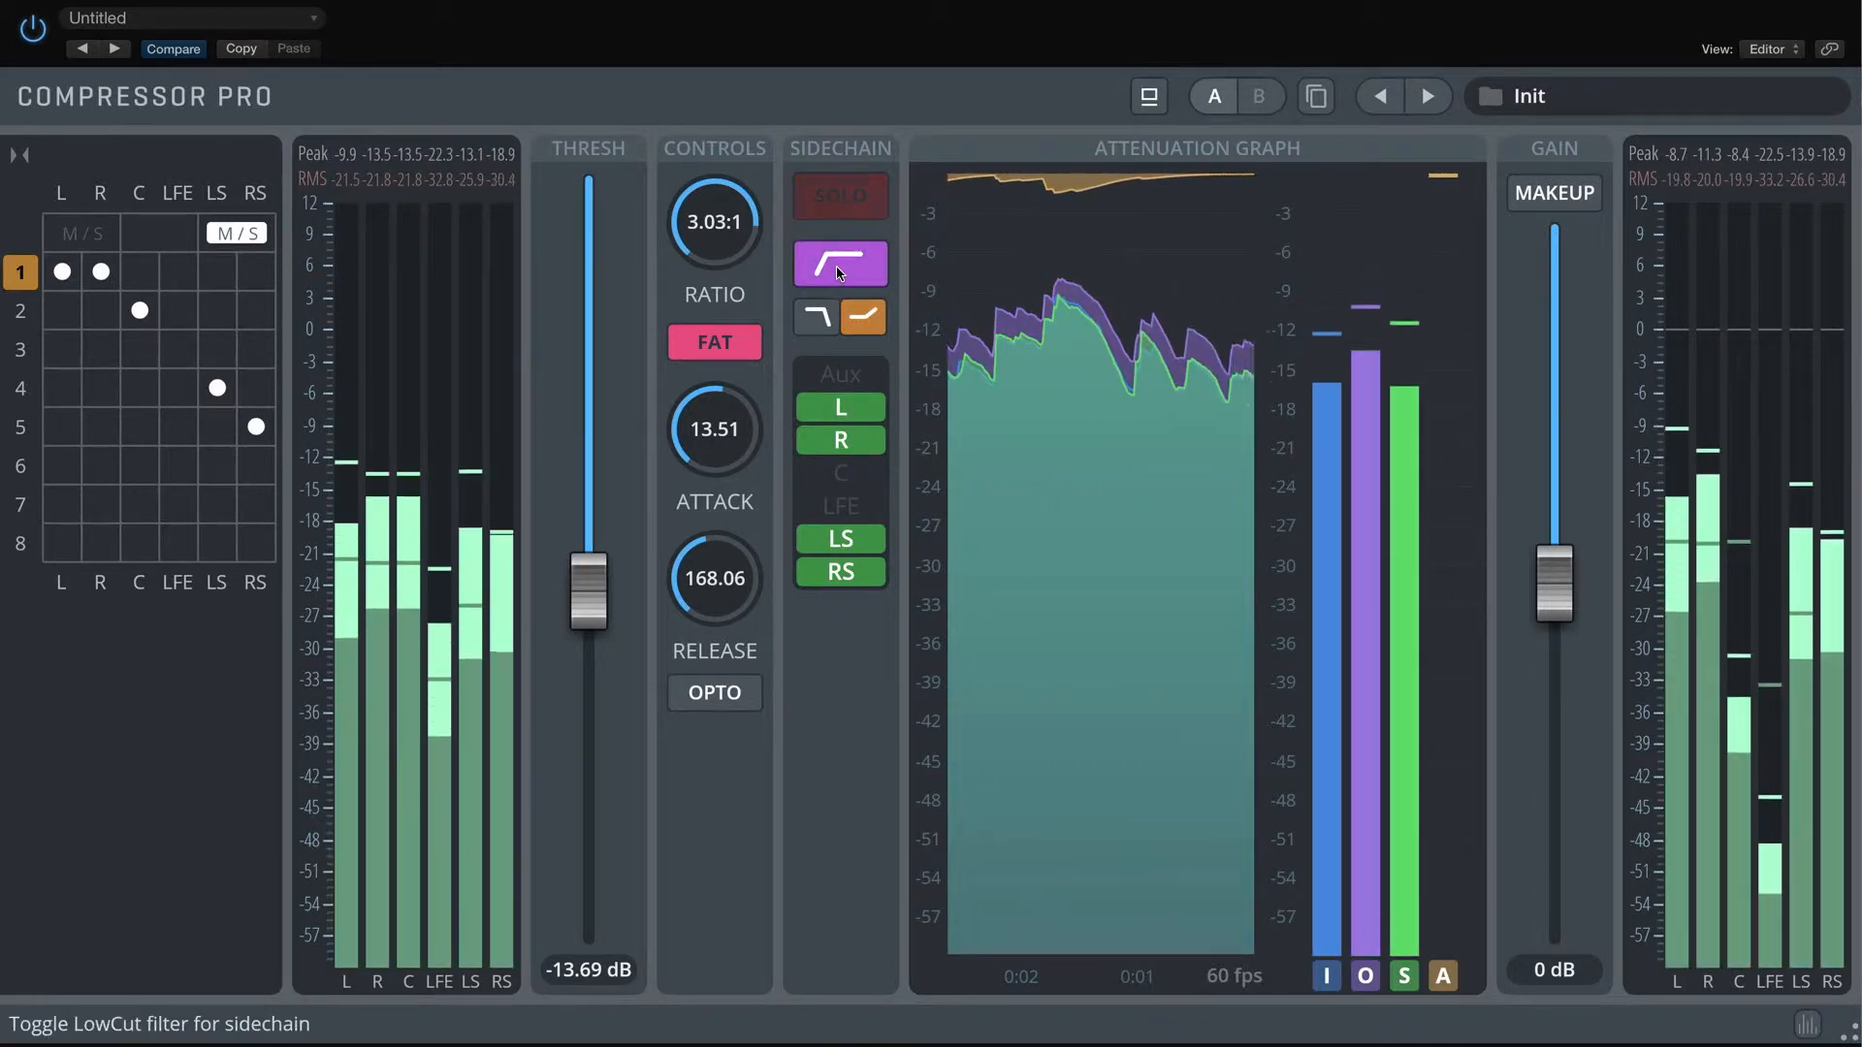
{"action": "left_click", "coordinate": [832, 271]}
{"action": "left_click", "coordinate": [831, 271]}
{"action": "left_click", "coordinate": [817, 316]}
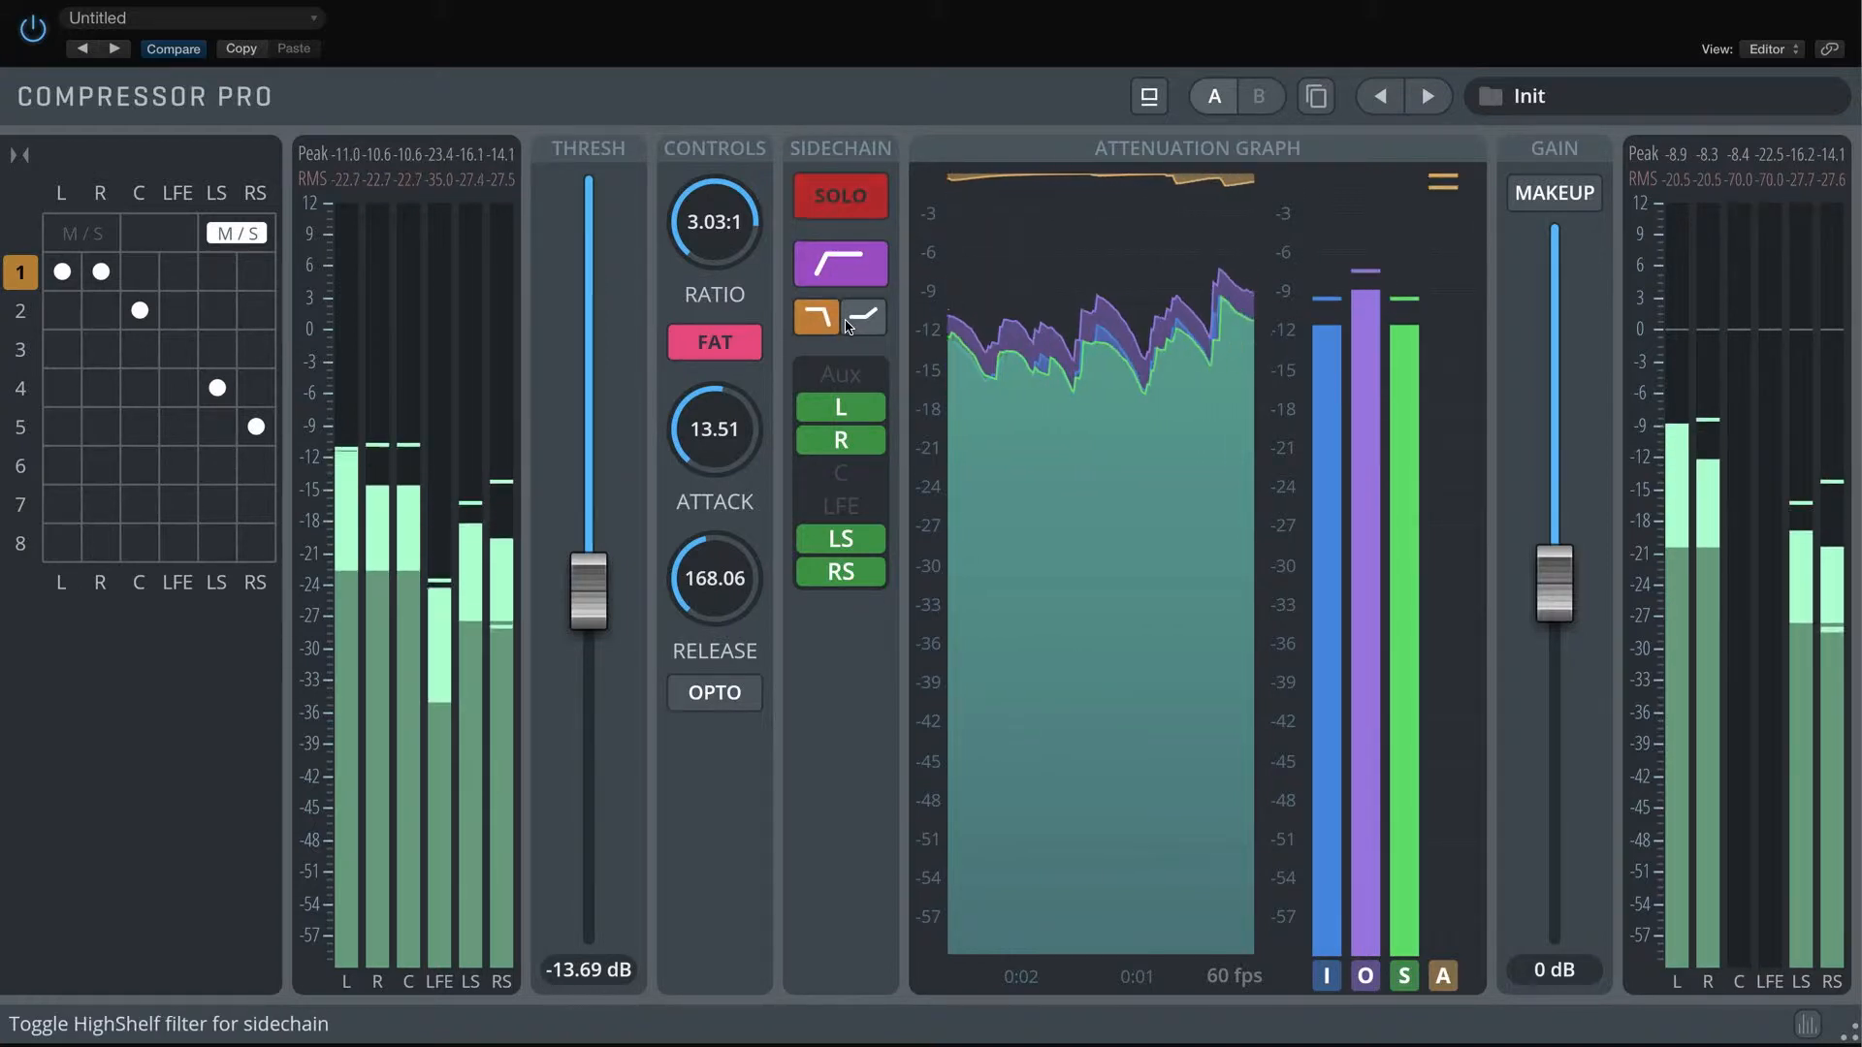
{"action": "left_click", "coordinate": [853, 324]}
{"action": "left_click", "coordinate": [843, 267]}
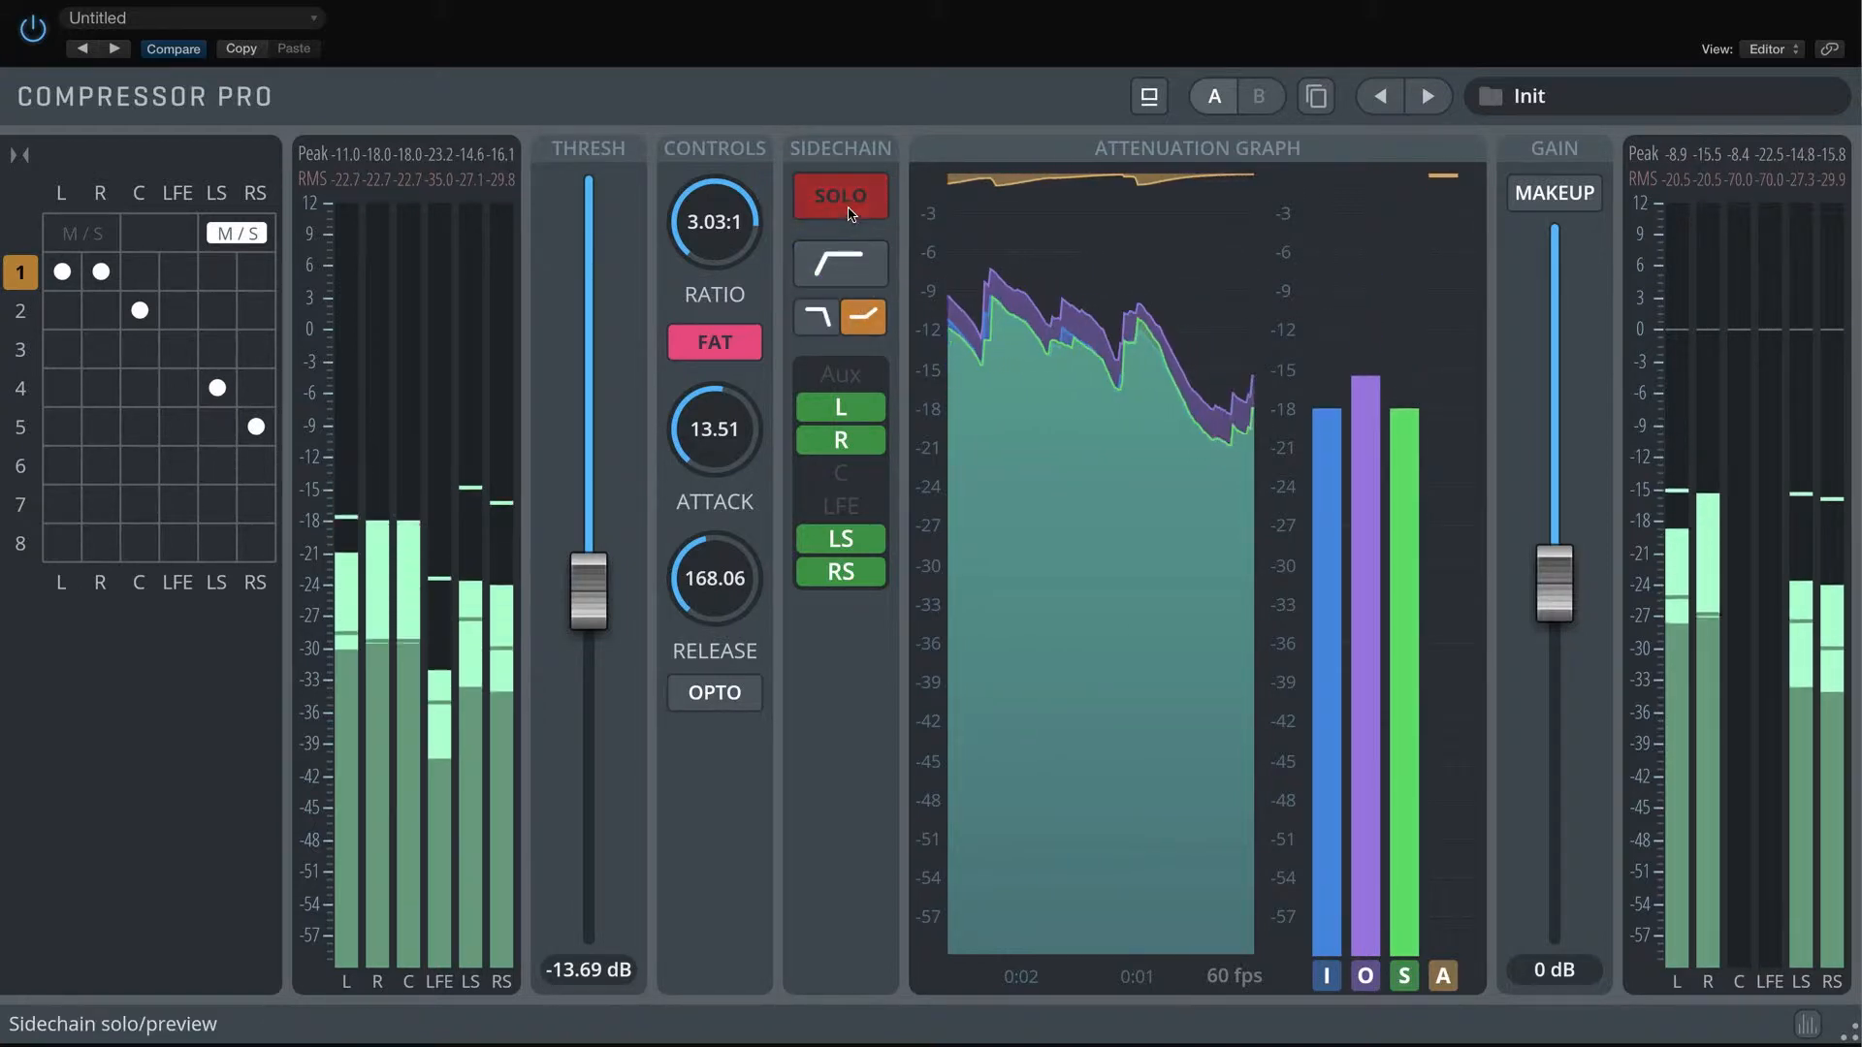
{"action": "left_click", "coordinate": [849, 211]}
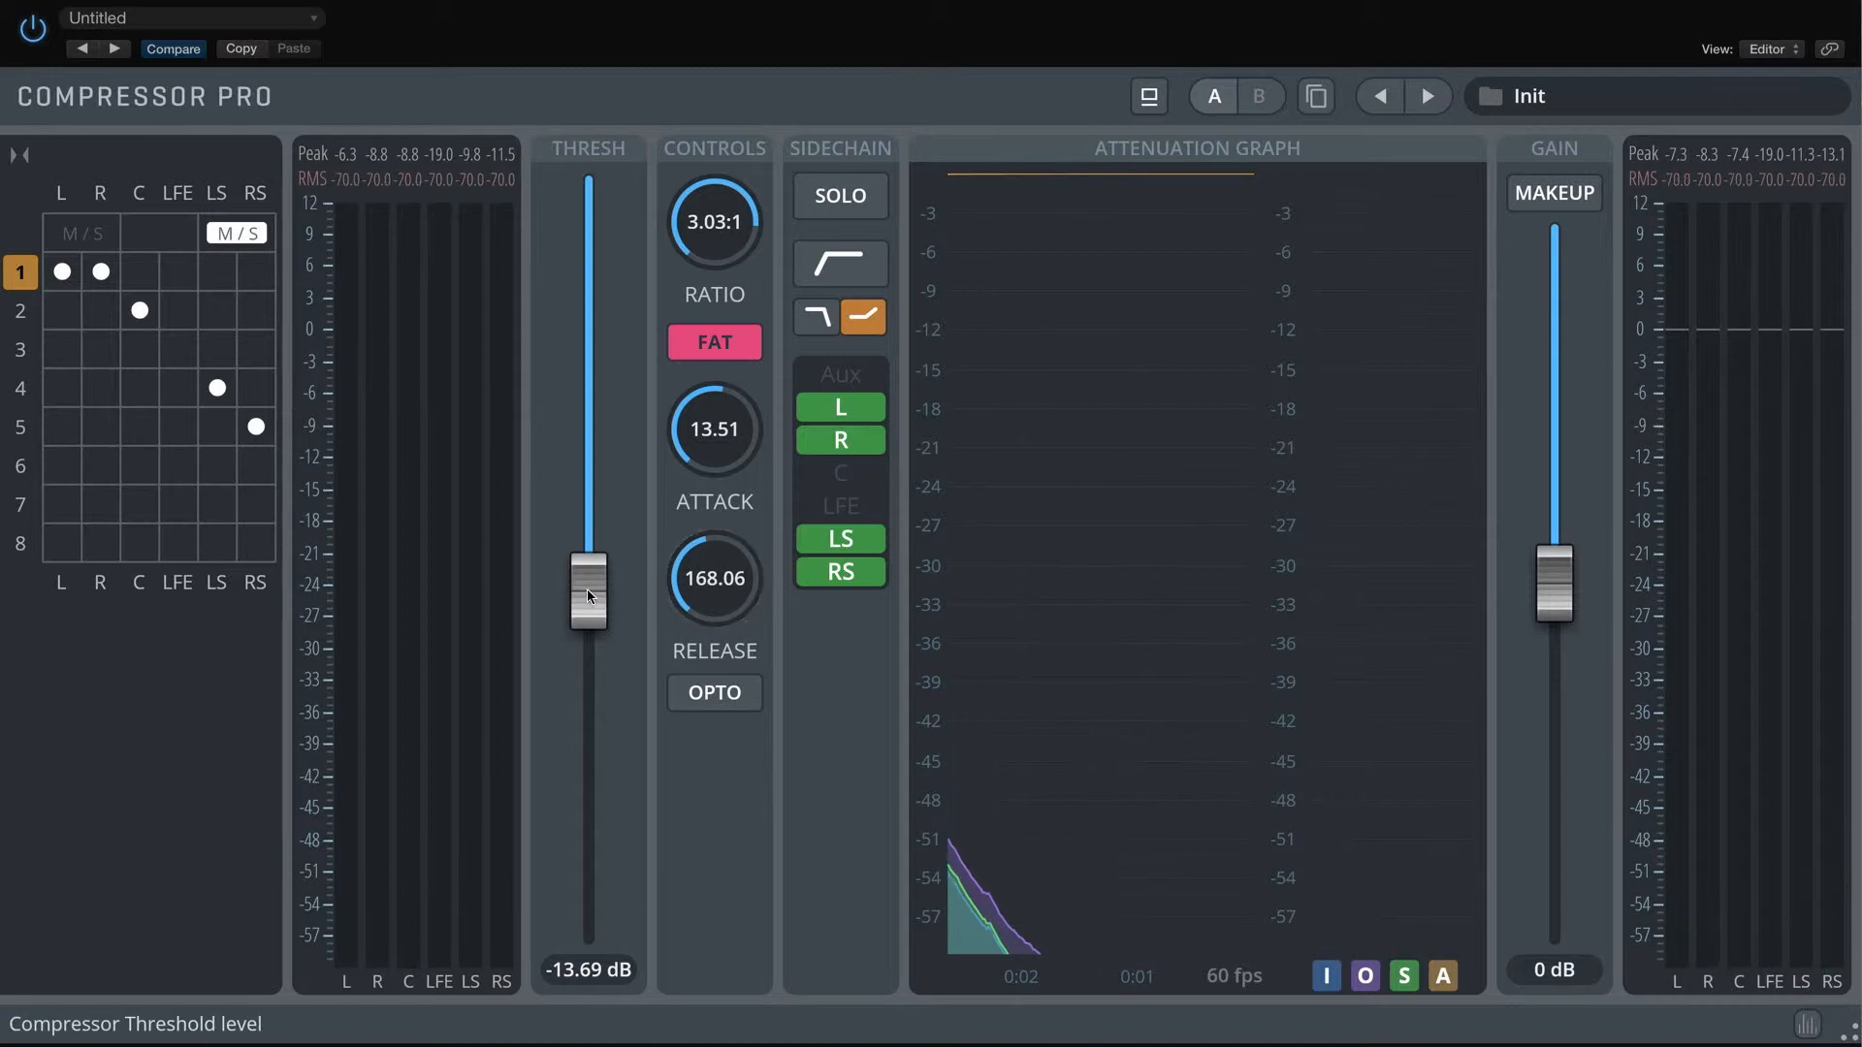
Turn off the high-shelf filter, briefly try the Aux input, and limit group 1's sidechain to L, R and C
{"action": "left_click", "coordinate": [845, 378]}
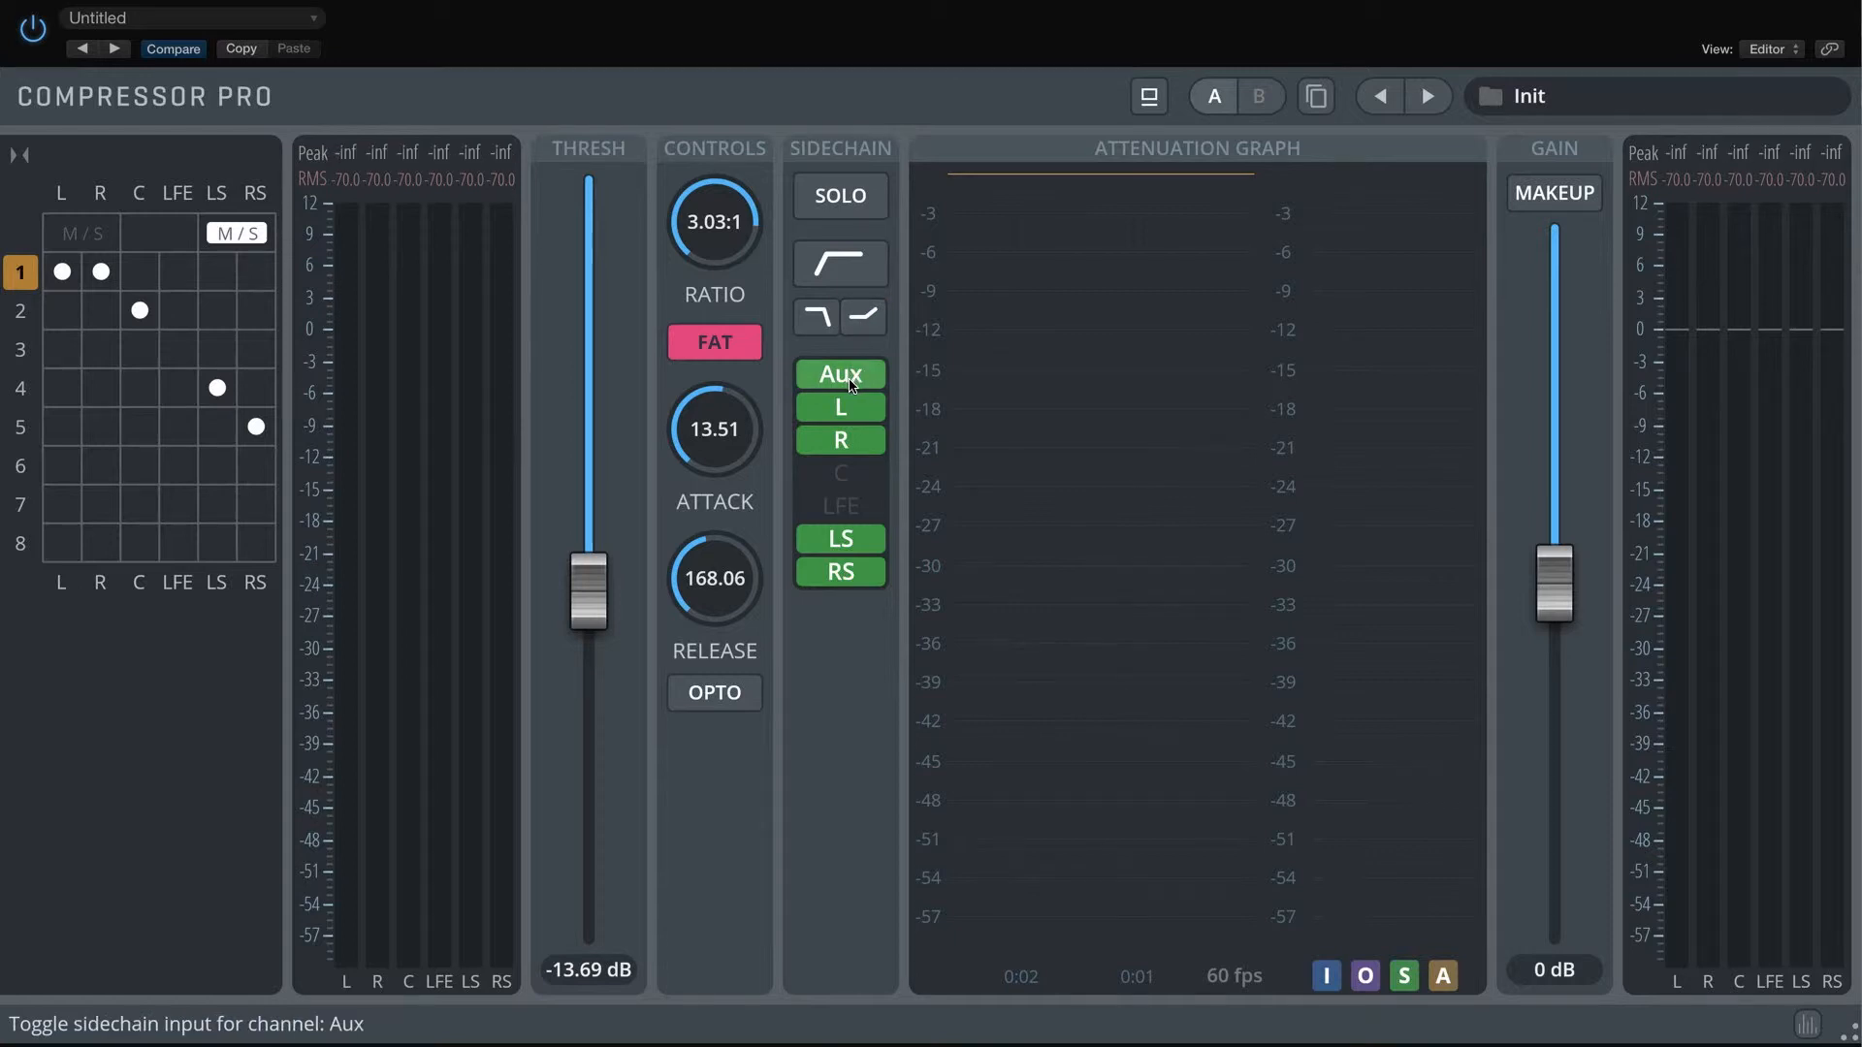
{"action": "left_click", "coordinate": [843, 473]}
{"action": "left_click", "coordinate": [843, 506]}
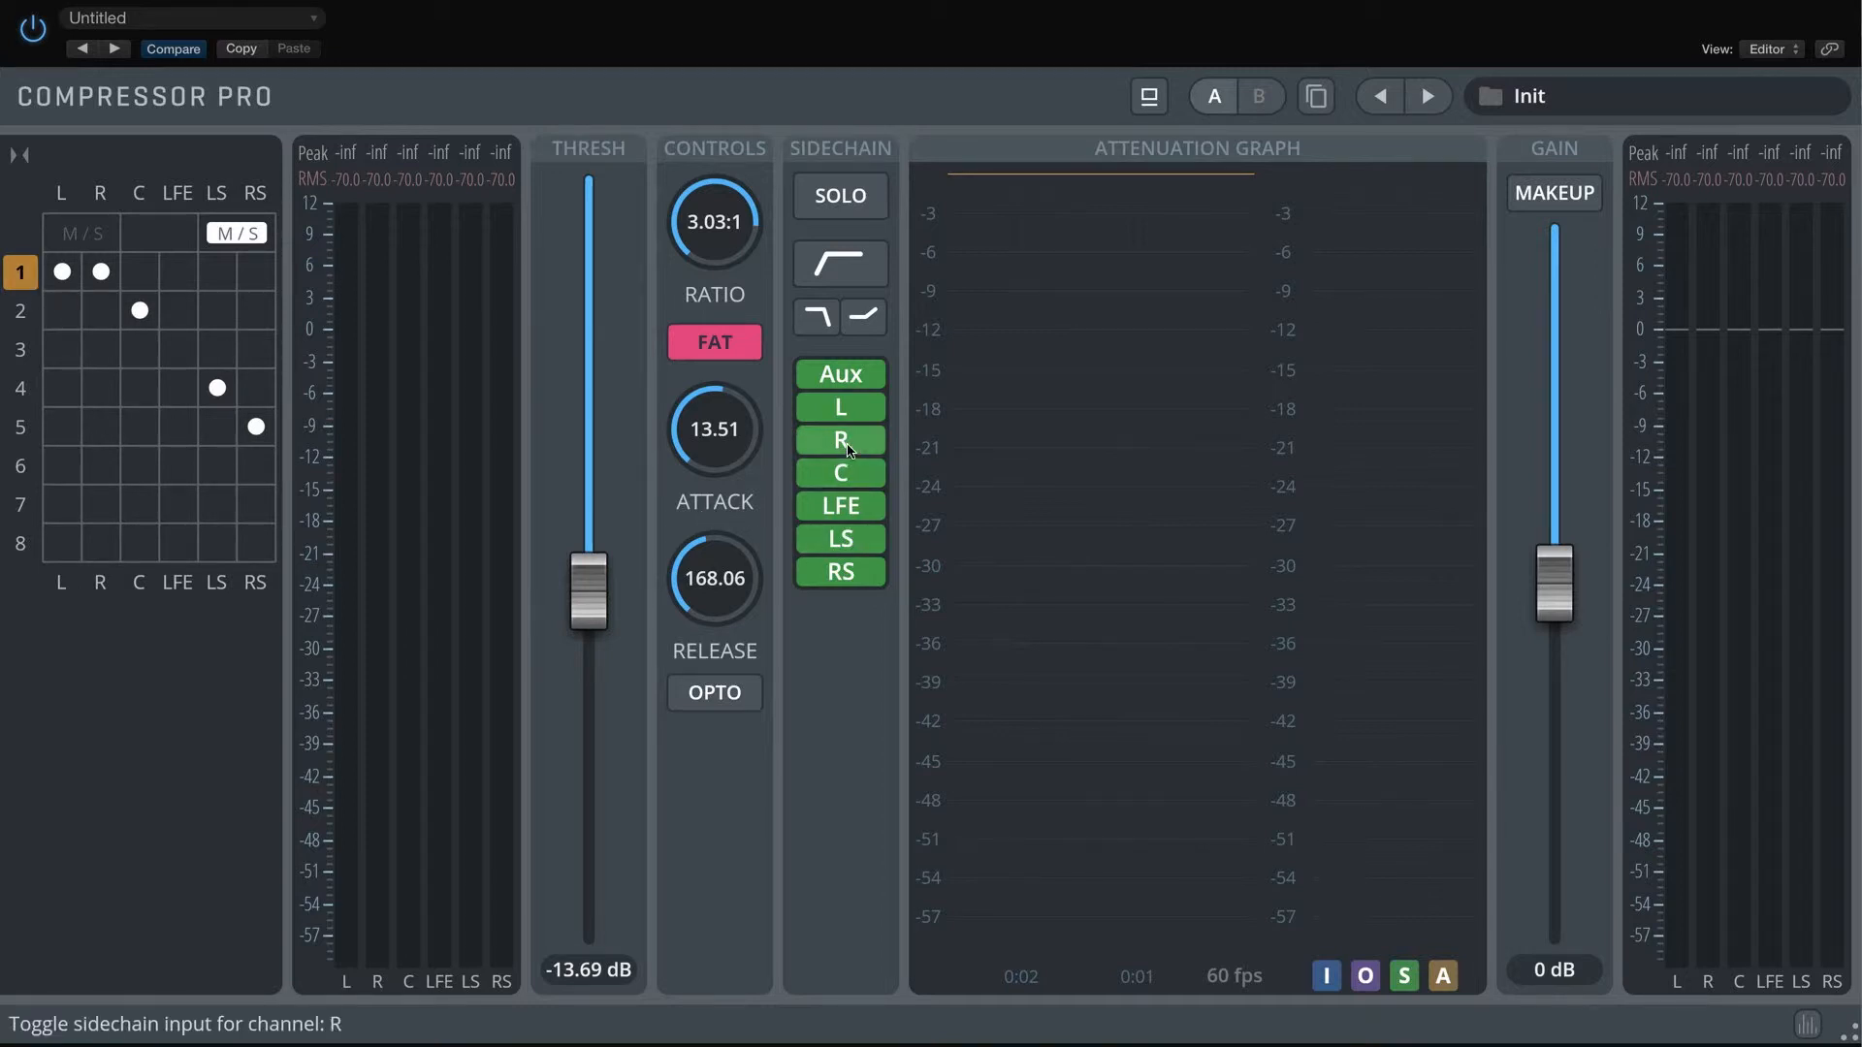
{"action": "left_click", "coordinate": [850, 480]}
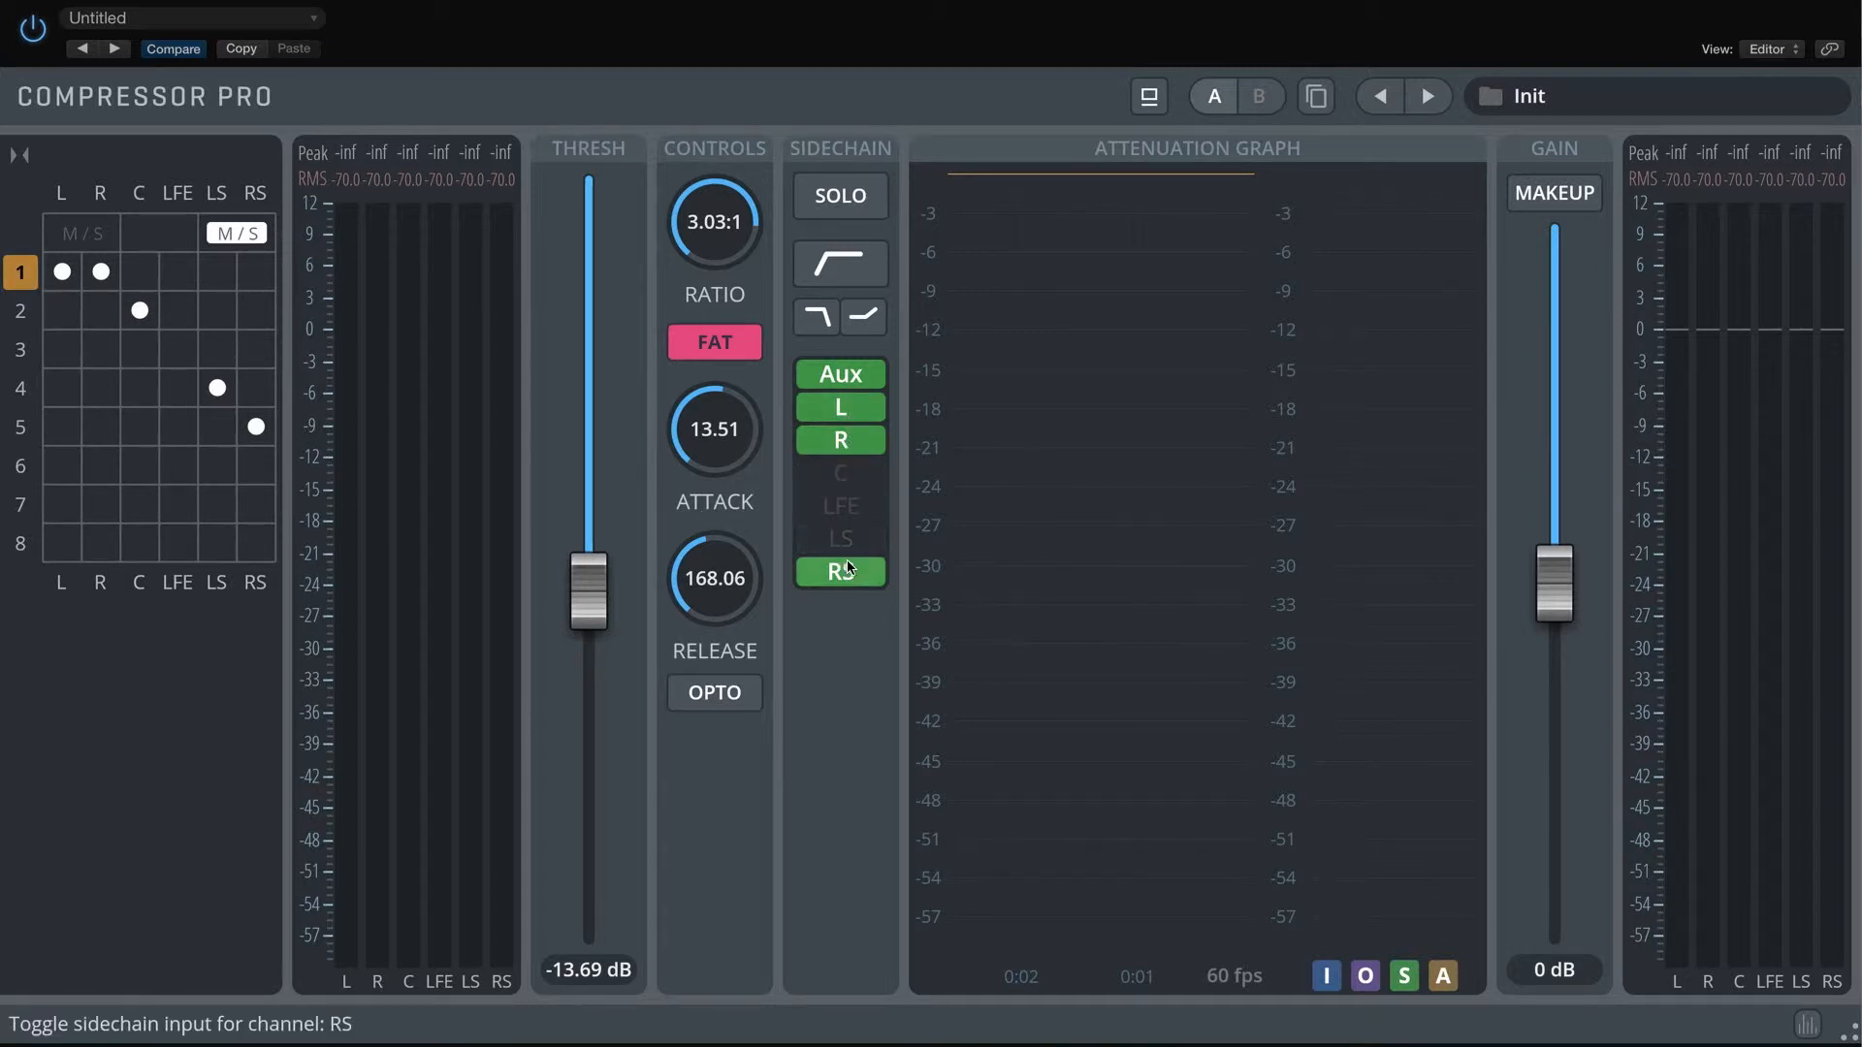
{"action": "left_click", "coordinate": [847, 569]}
{"action": "left_click", "coordinate": [846, 474]}
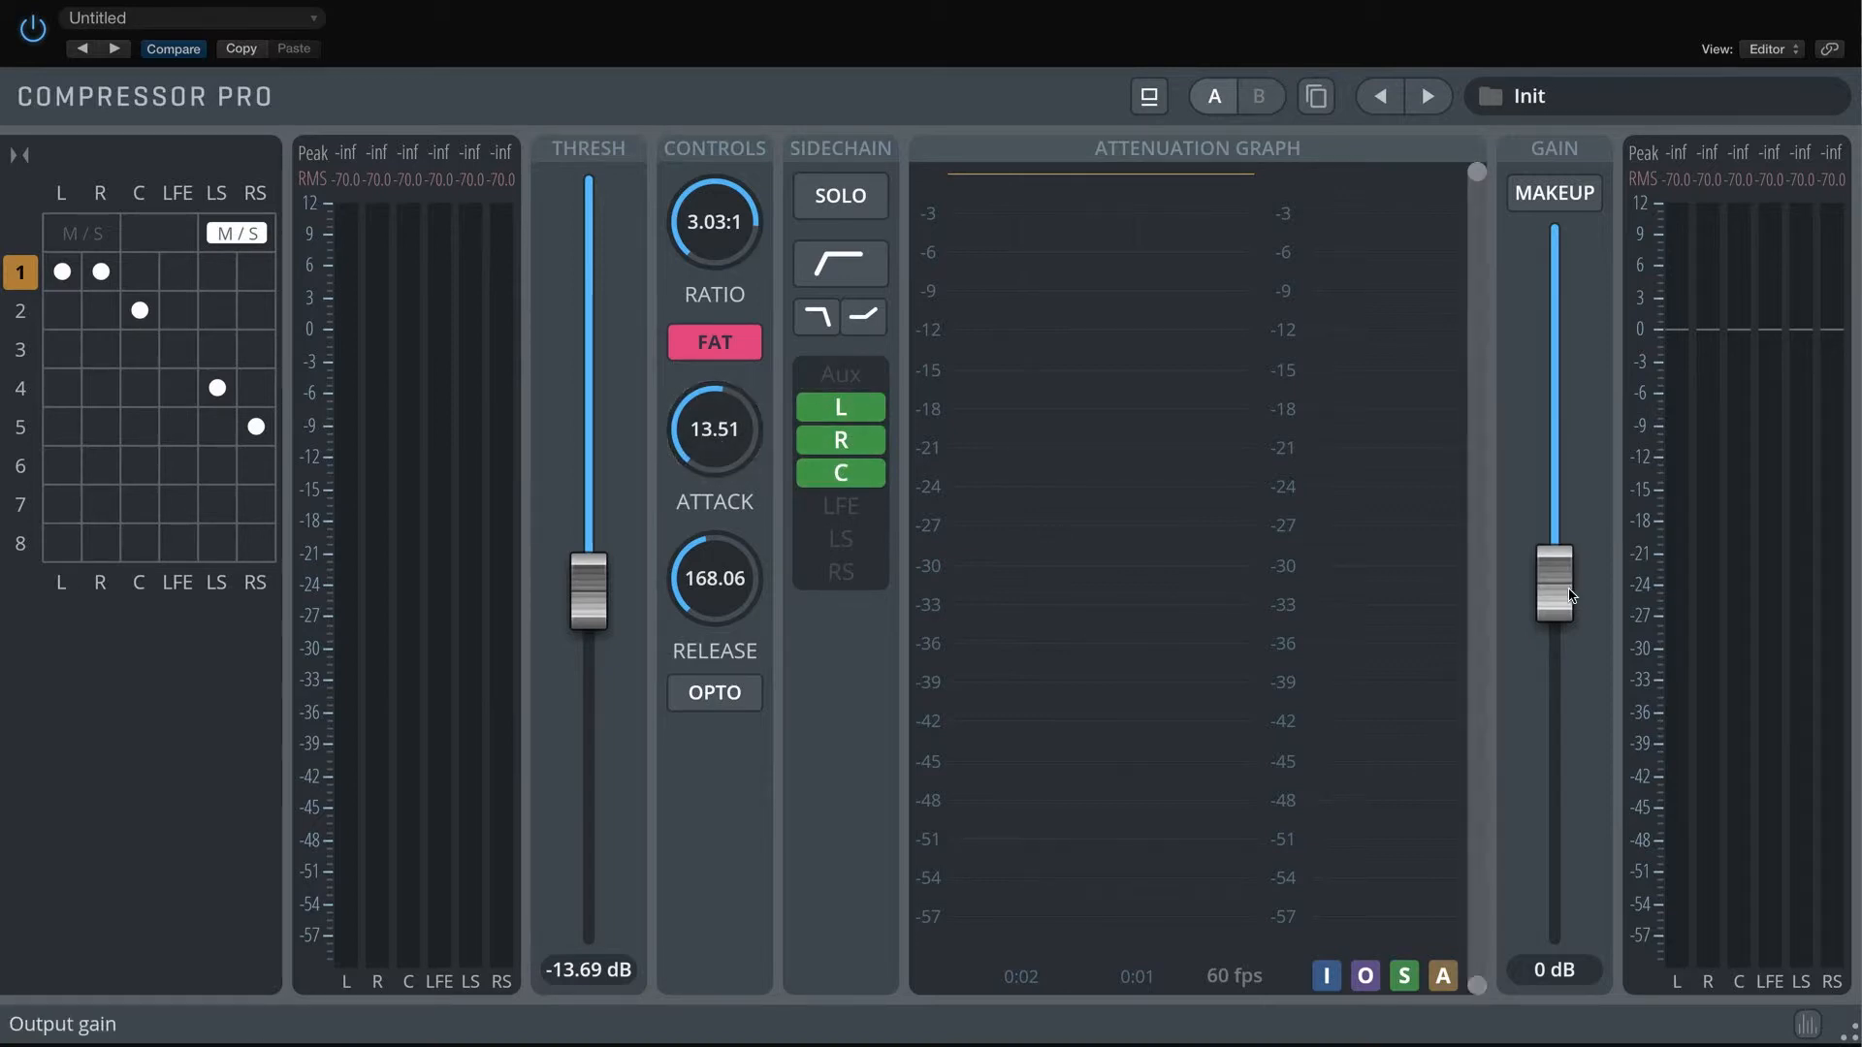
Set group 1's output gain to 6.34 dB, briefly try Makeup, and compare its settings with group 4
{"action": "left_click_drag", "start_coordinate": [1572, 588], "coordinate": [1570, 479]}
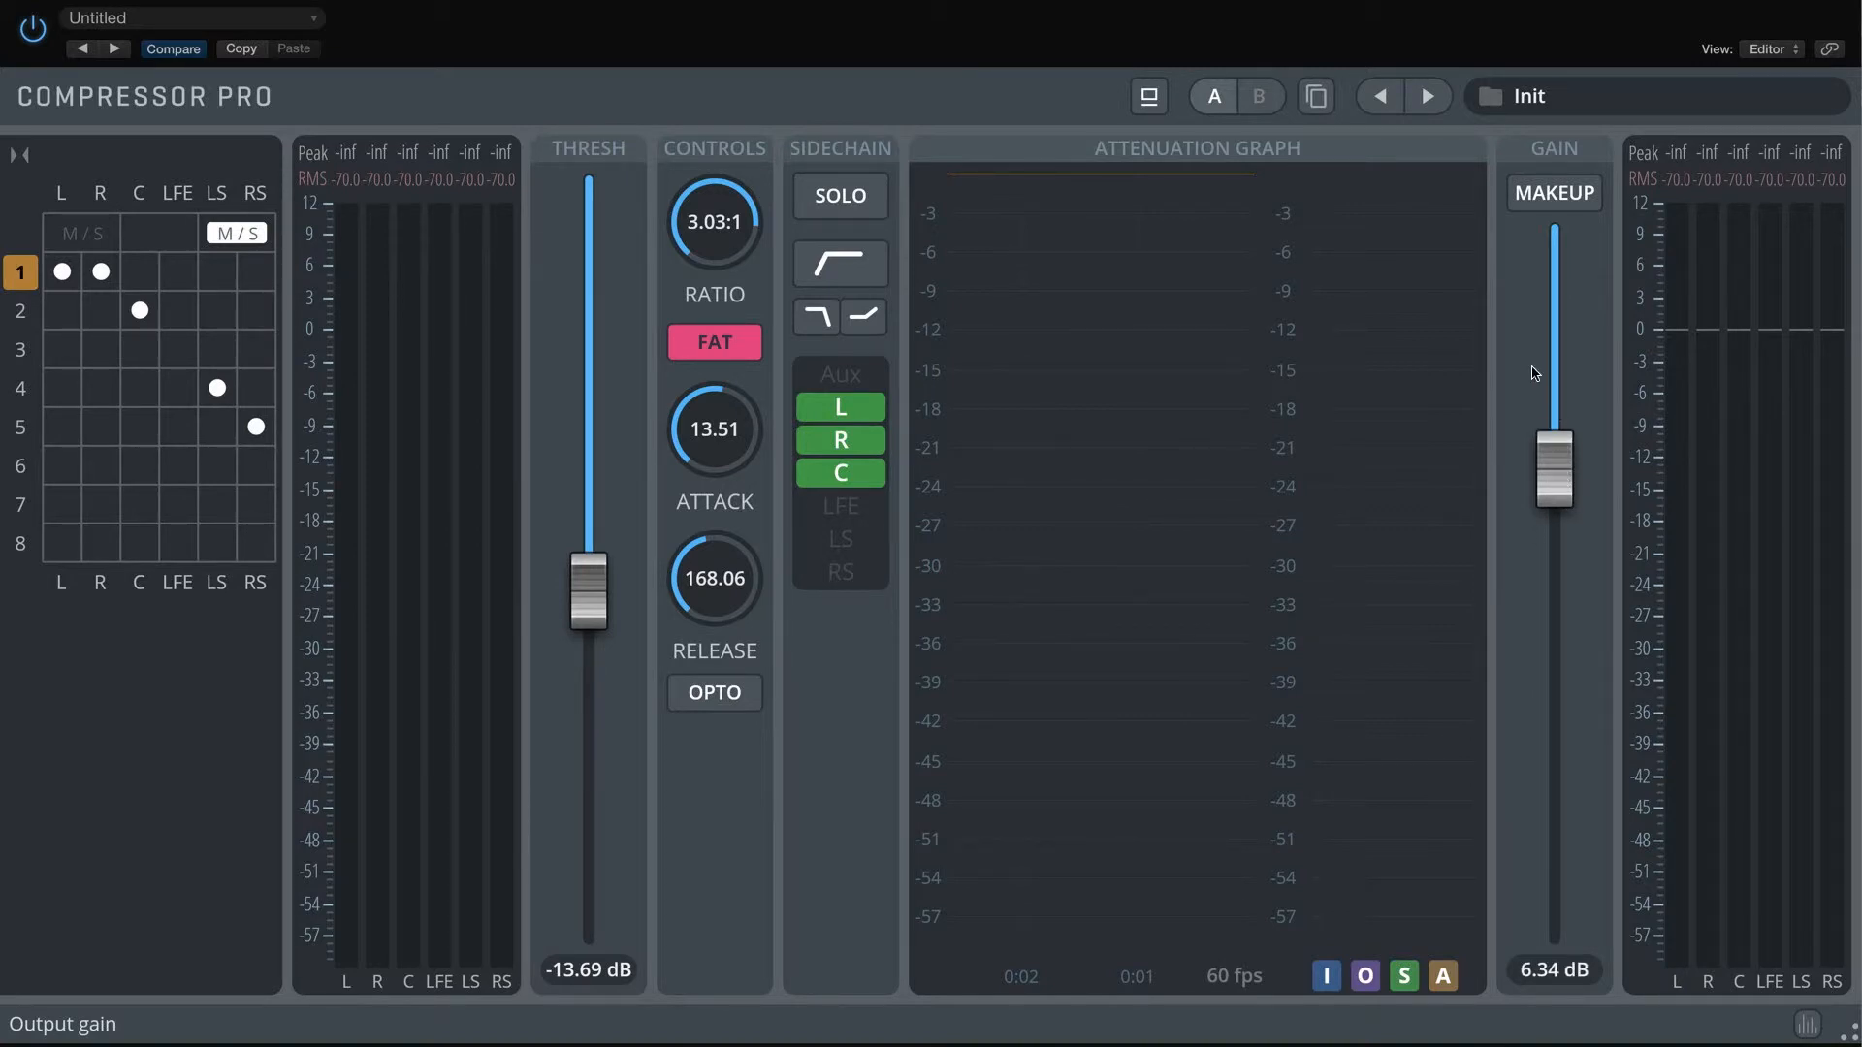
{"action": "left_click", "coordinate": [1540, 197]}
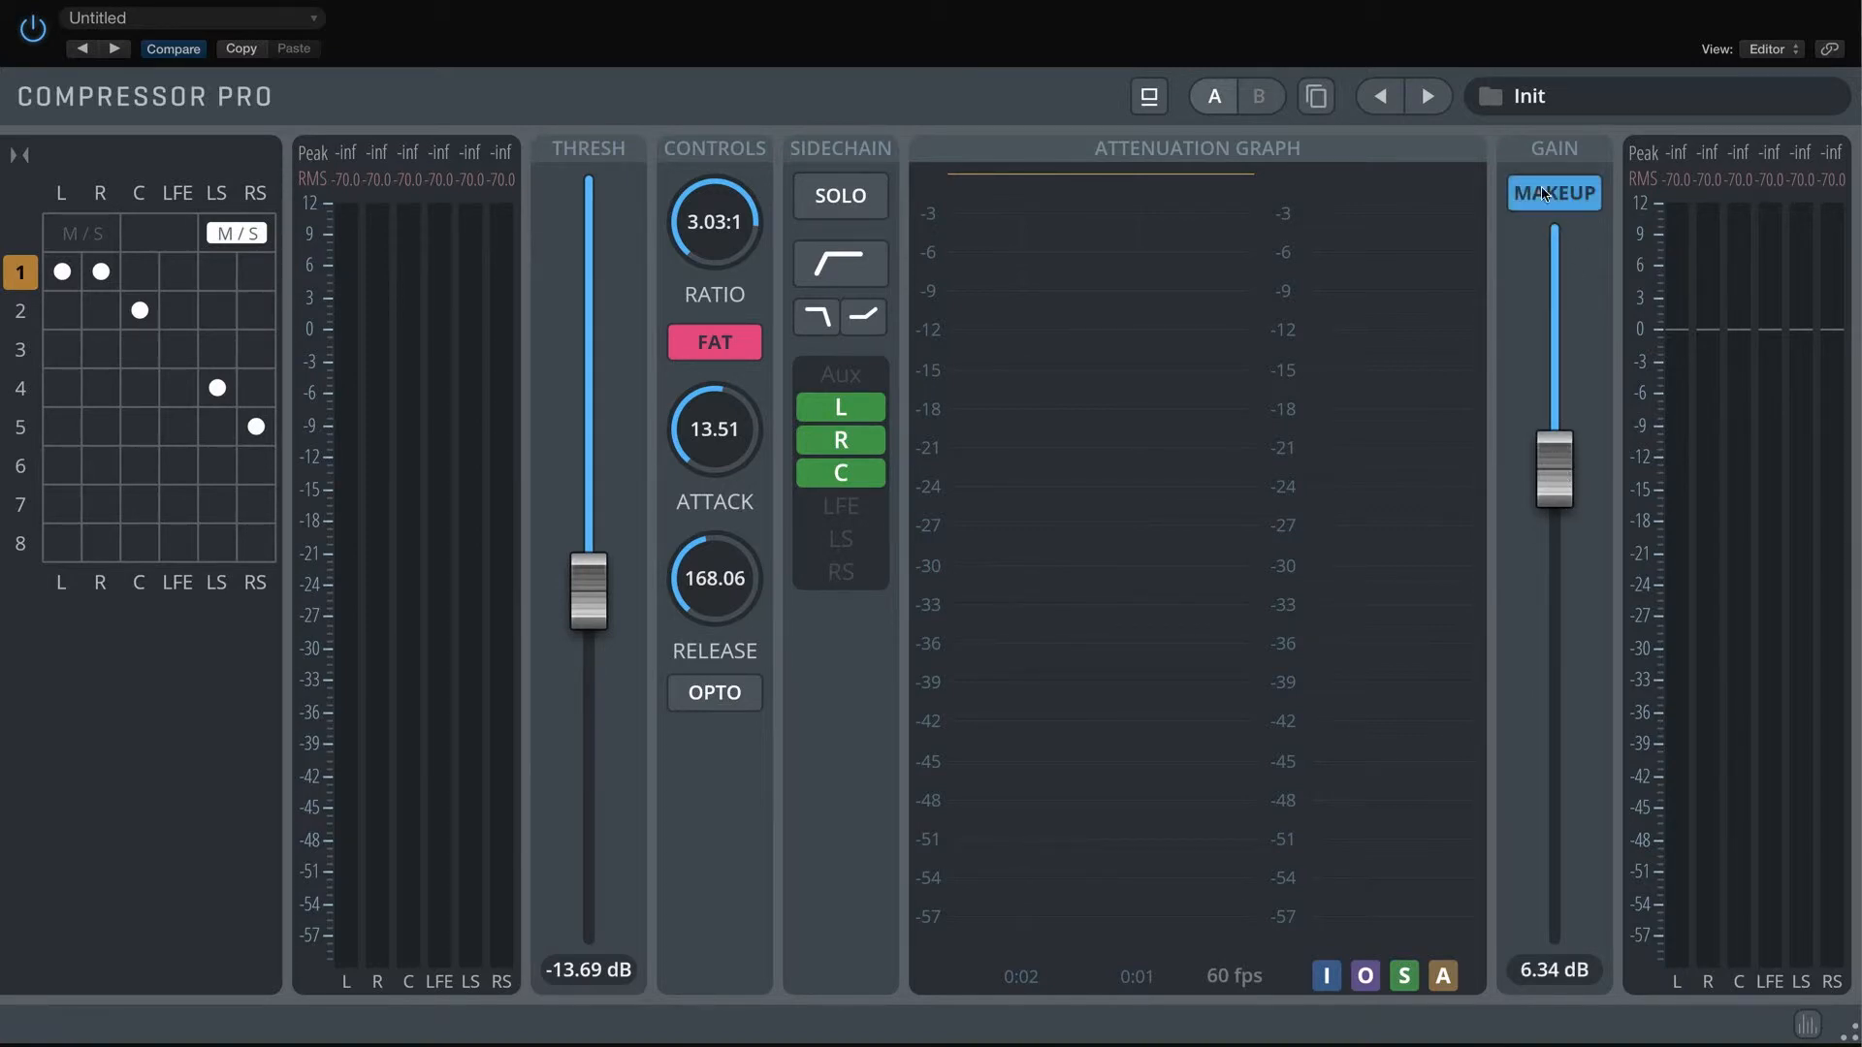
{"action": "left_click", "coordinate": [1535, 205]}
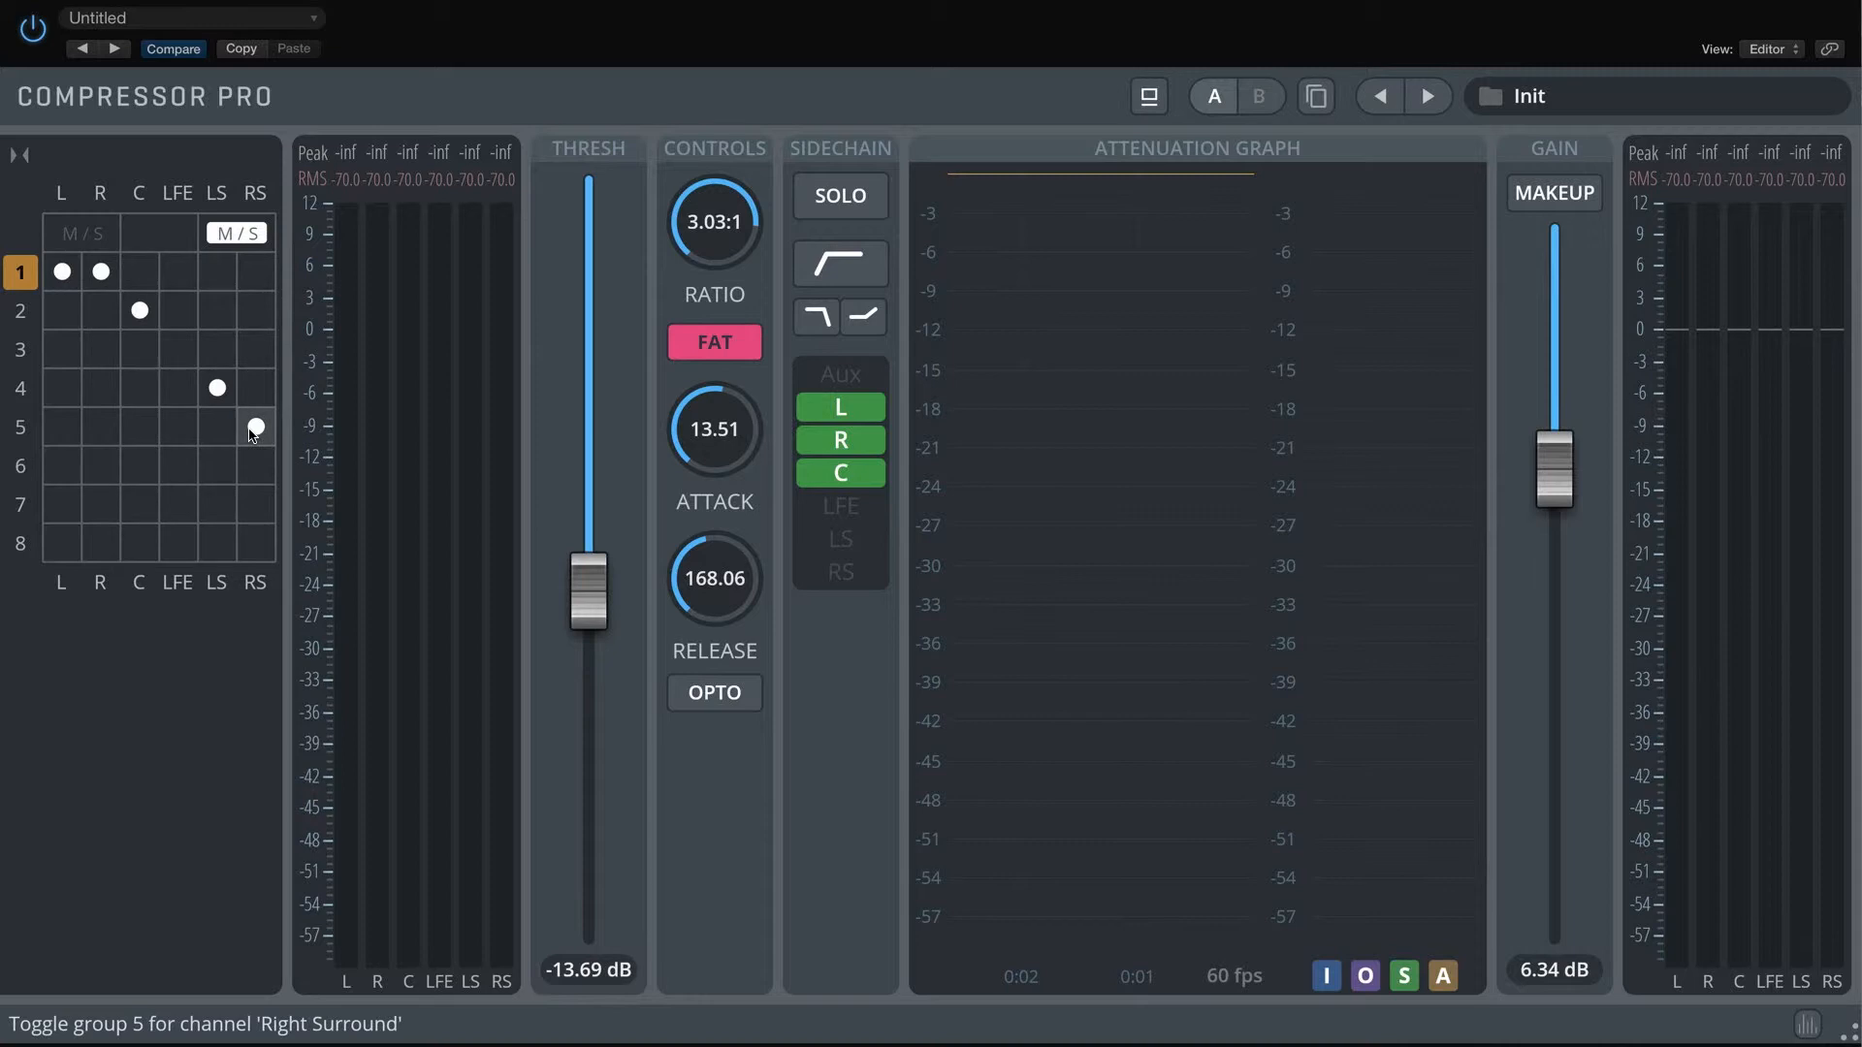
{"action": "left_click", "coordinate": [30, 396]}
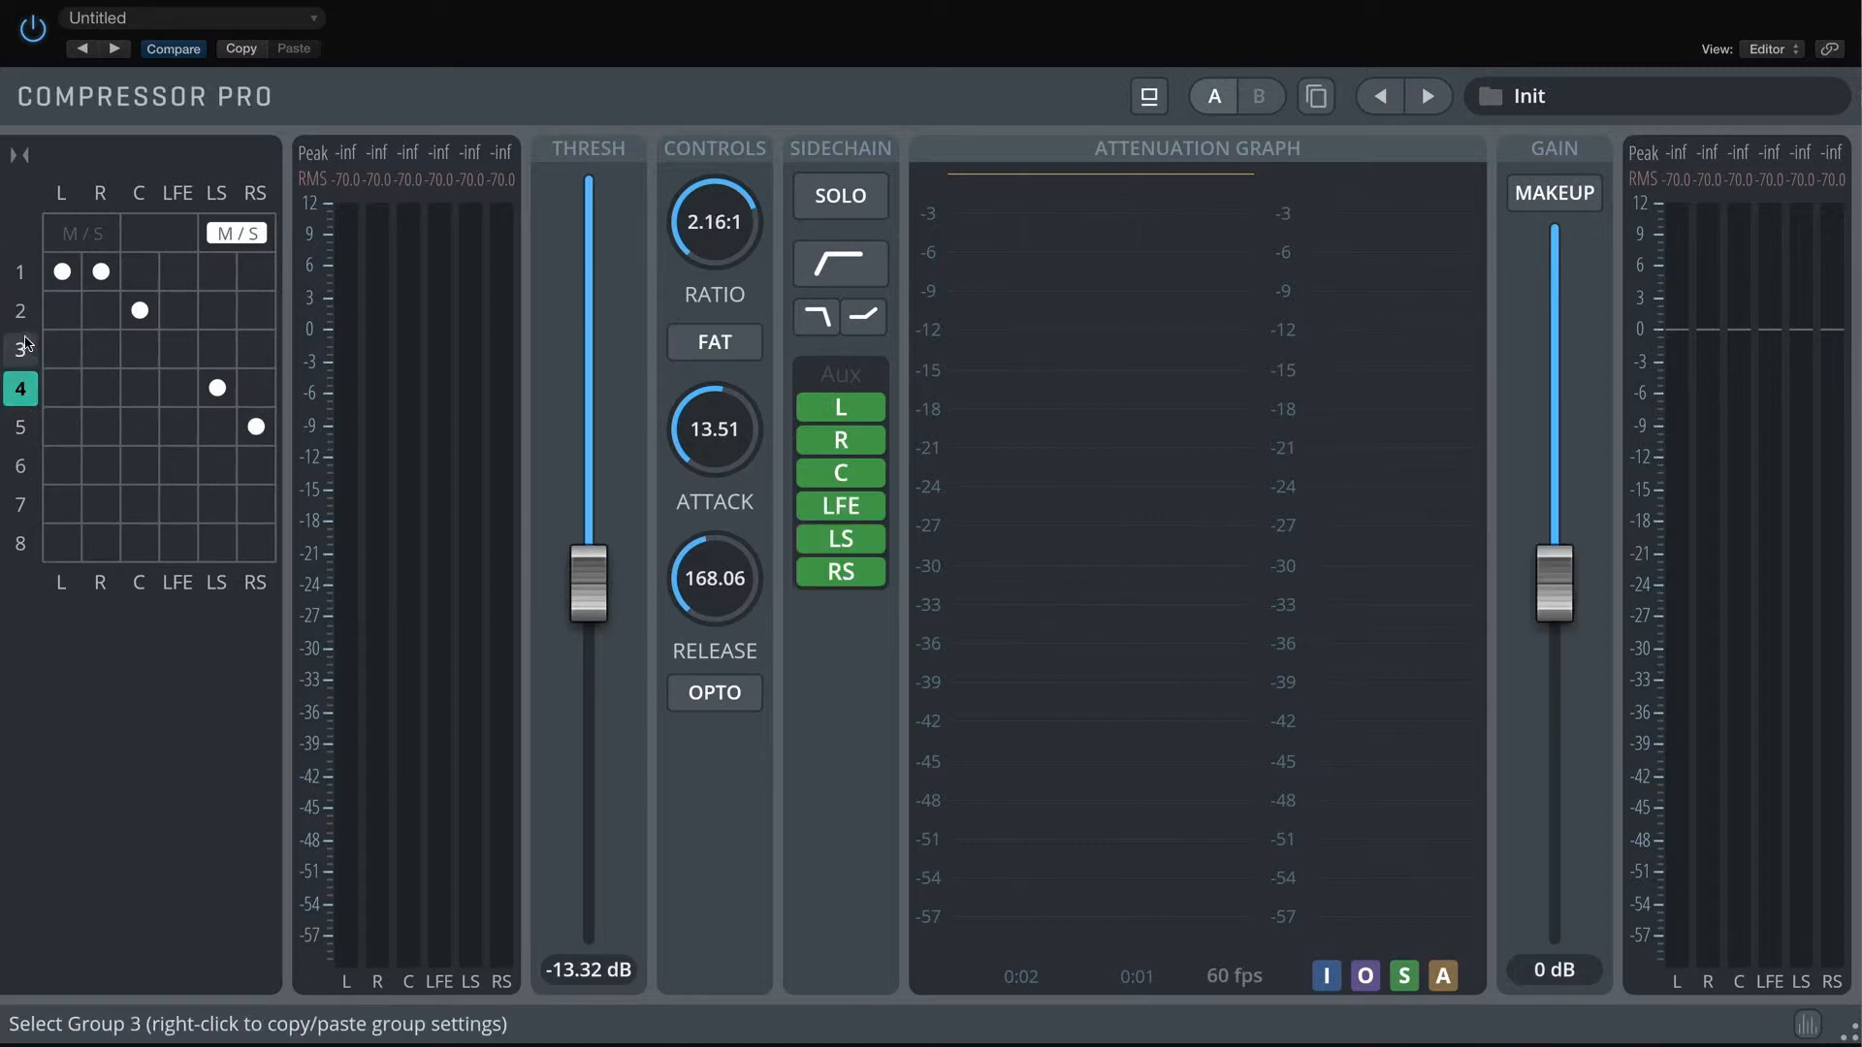
{"action": "left_click", "coordinate": [23, 283]}
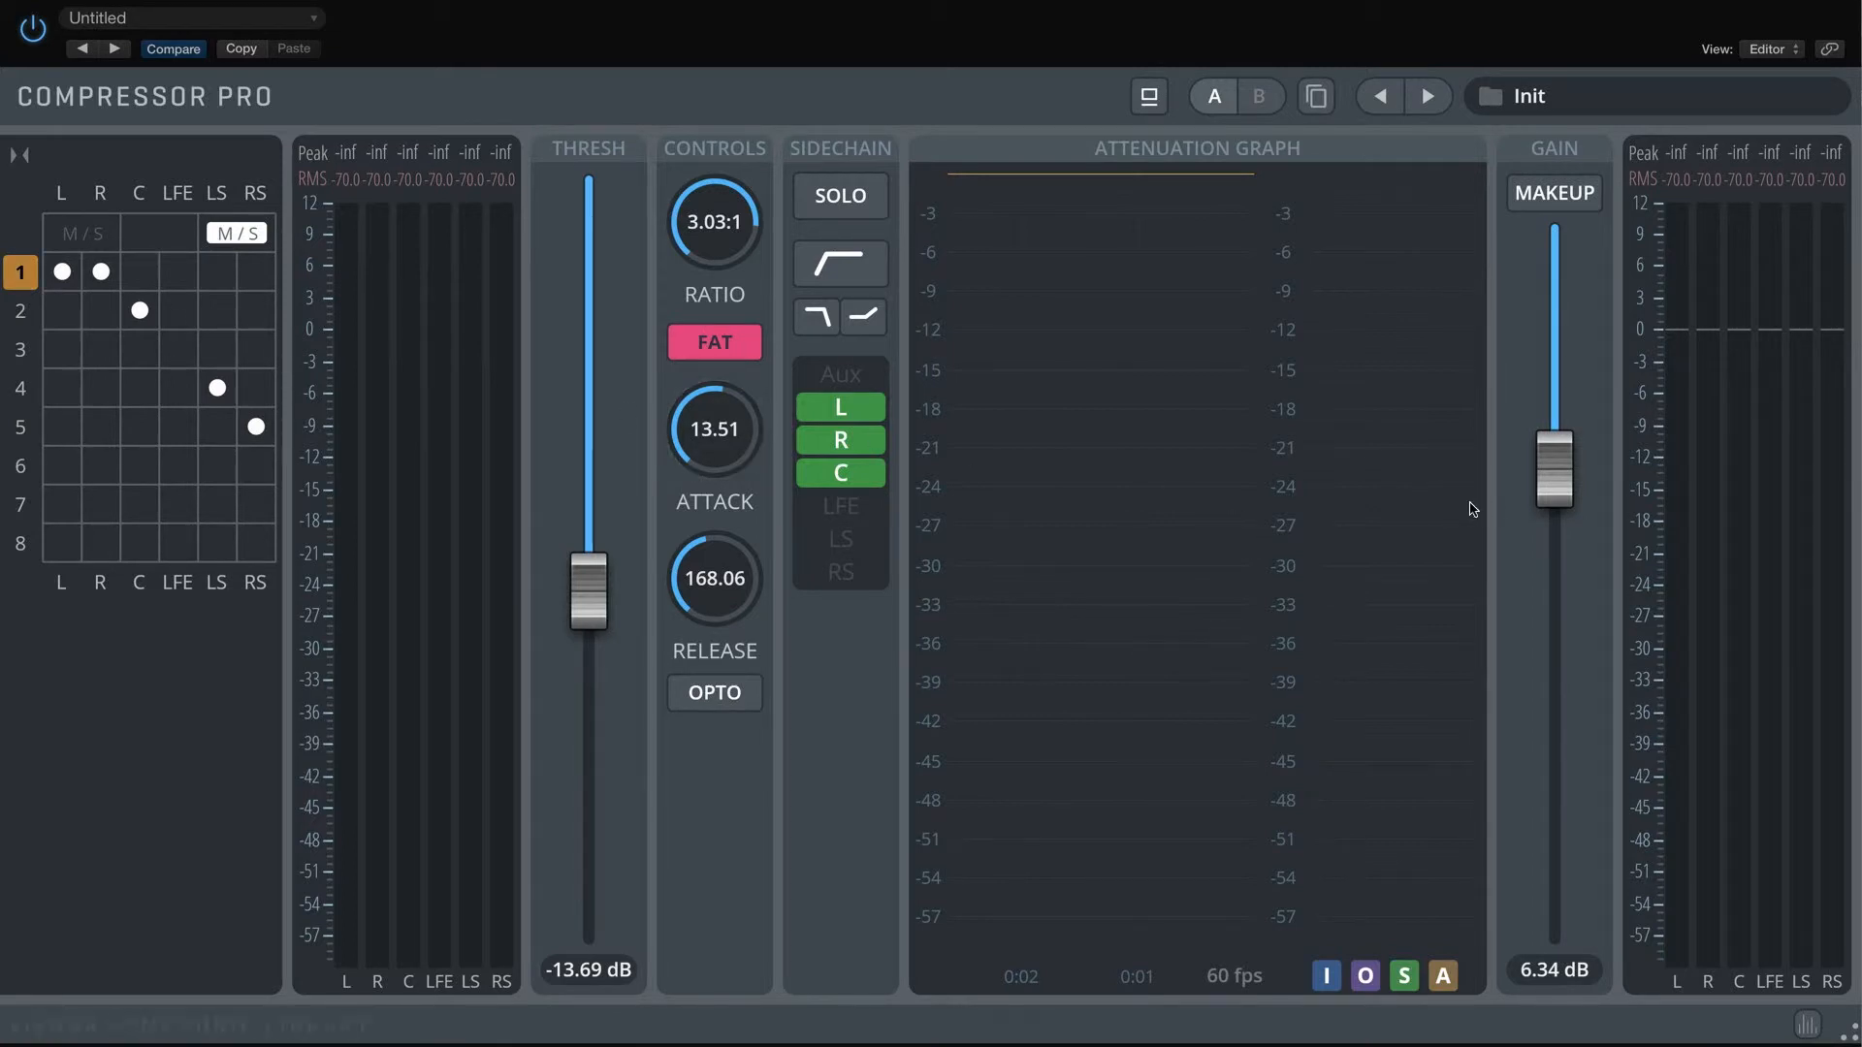
Lower group 1's output gain in Compressor Pro
{"action": "left_click_drag", "start_coordinate": [1551, 475], "coordinate": [1568, 546]}
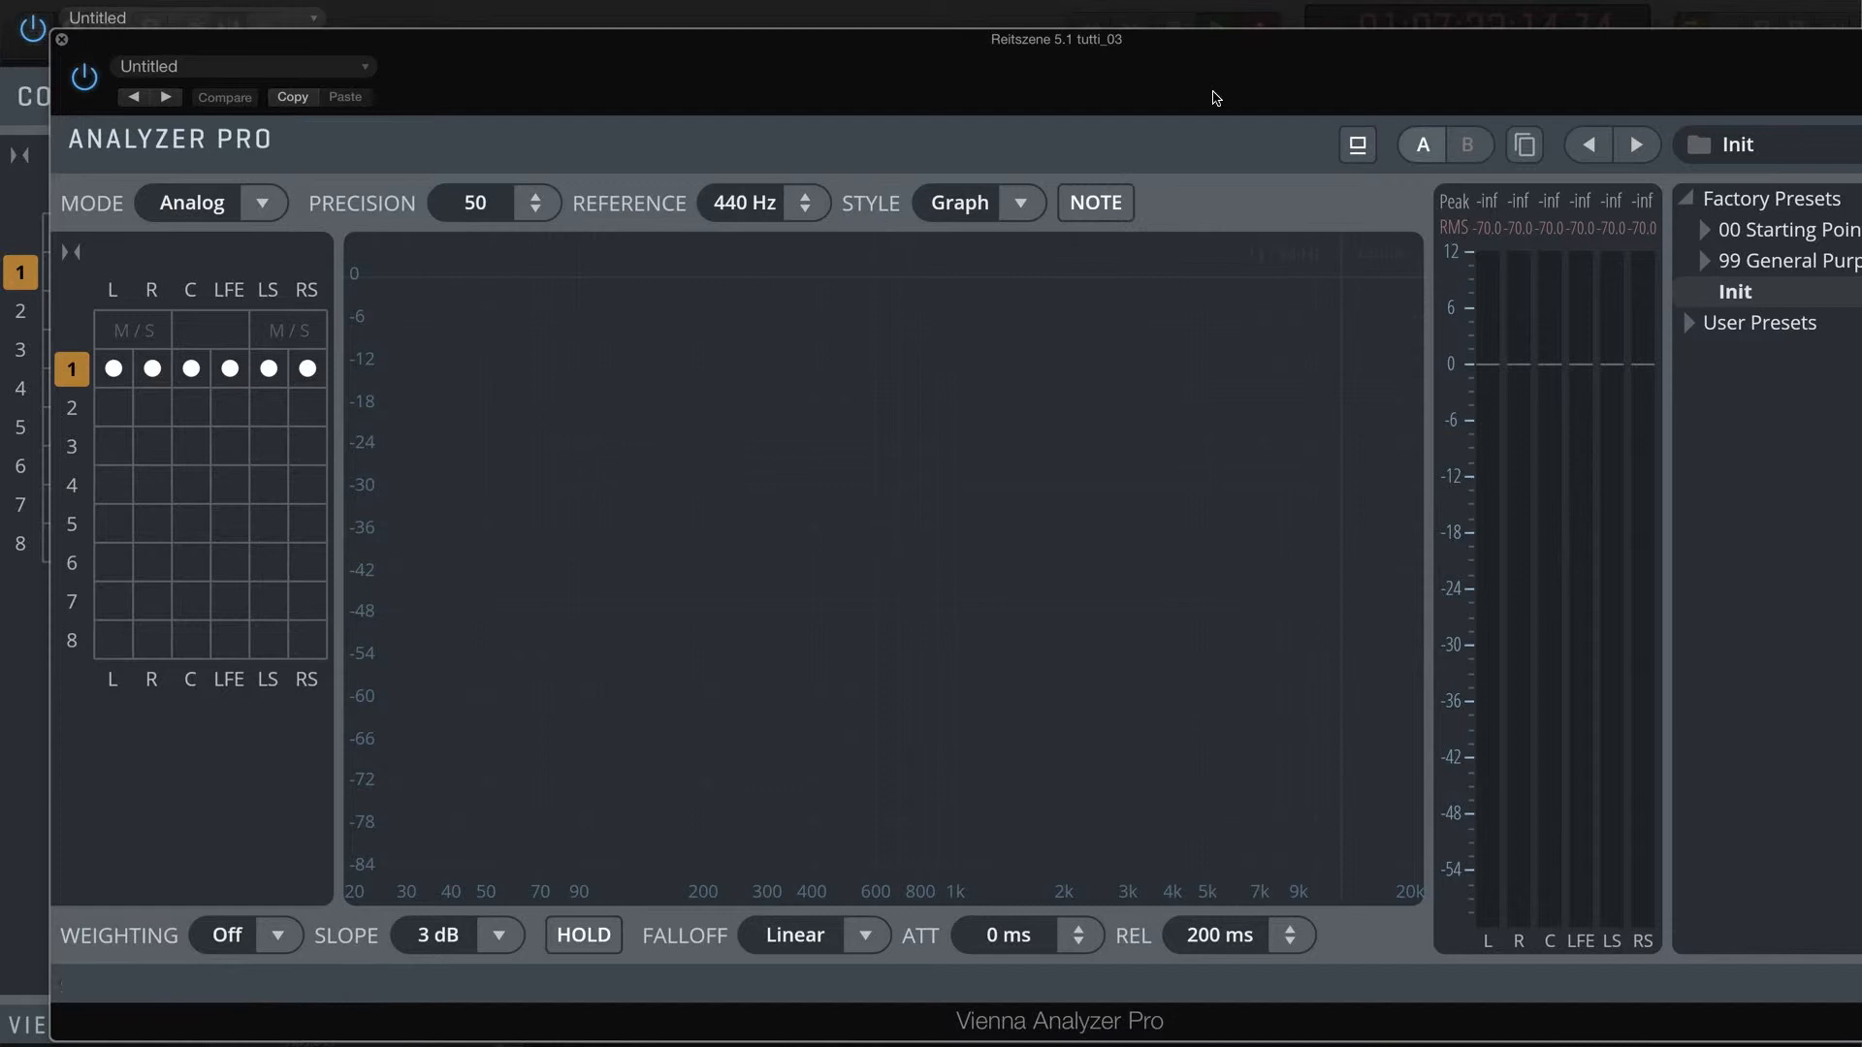
Switch to Vienna Analyzer Pro, hide its preset browser, and enlarge the plug-in window to fill the screen
{"action": "left_click_drag", "start_coordinate": [1217, 98], "coordinate": [1149, 33]}
{"action": "left_click", "coordinate": [1625, 94]}
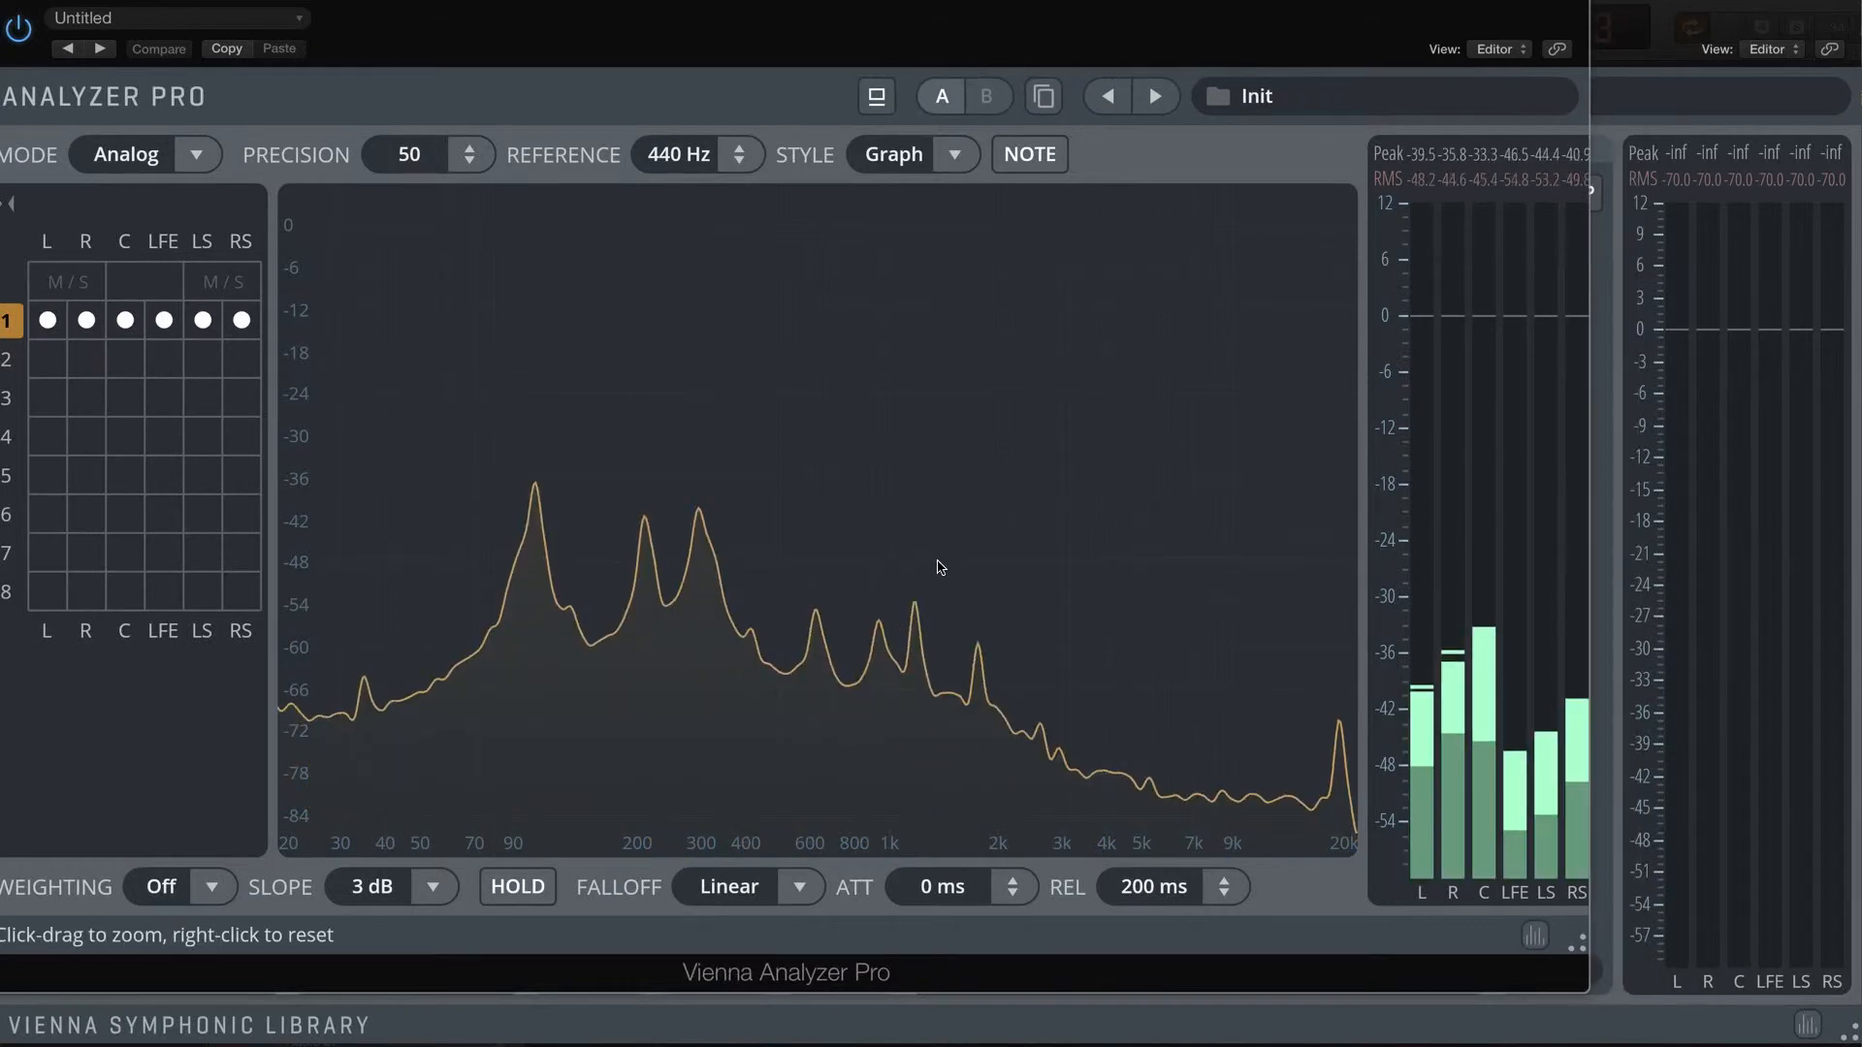
{"action": "left_click_drag", "start_coordinate": [737, 20], "coordinate": [759, 18]}
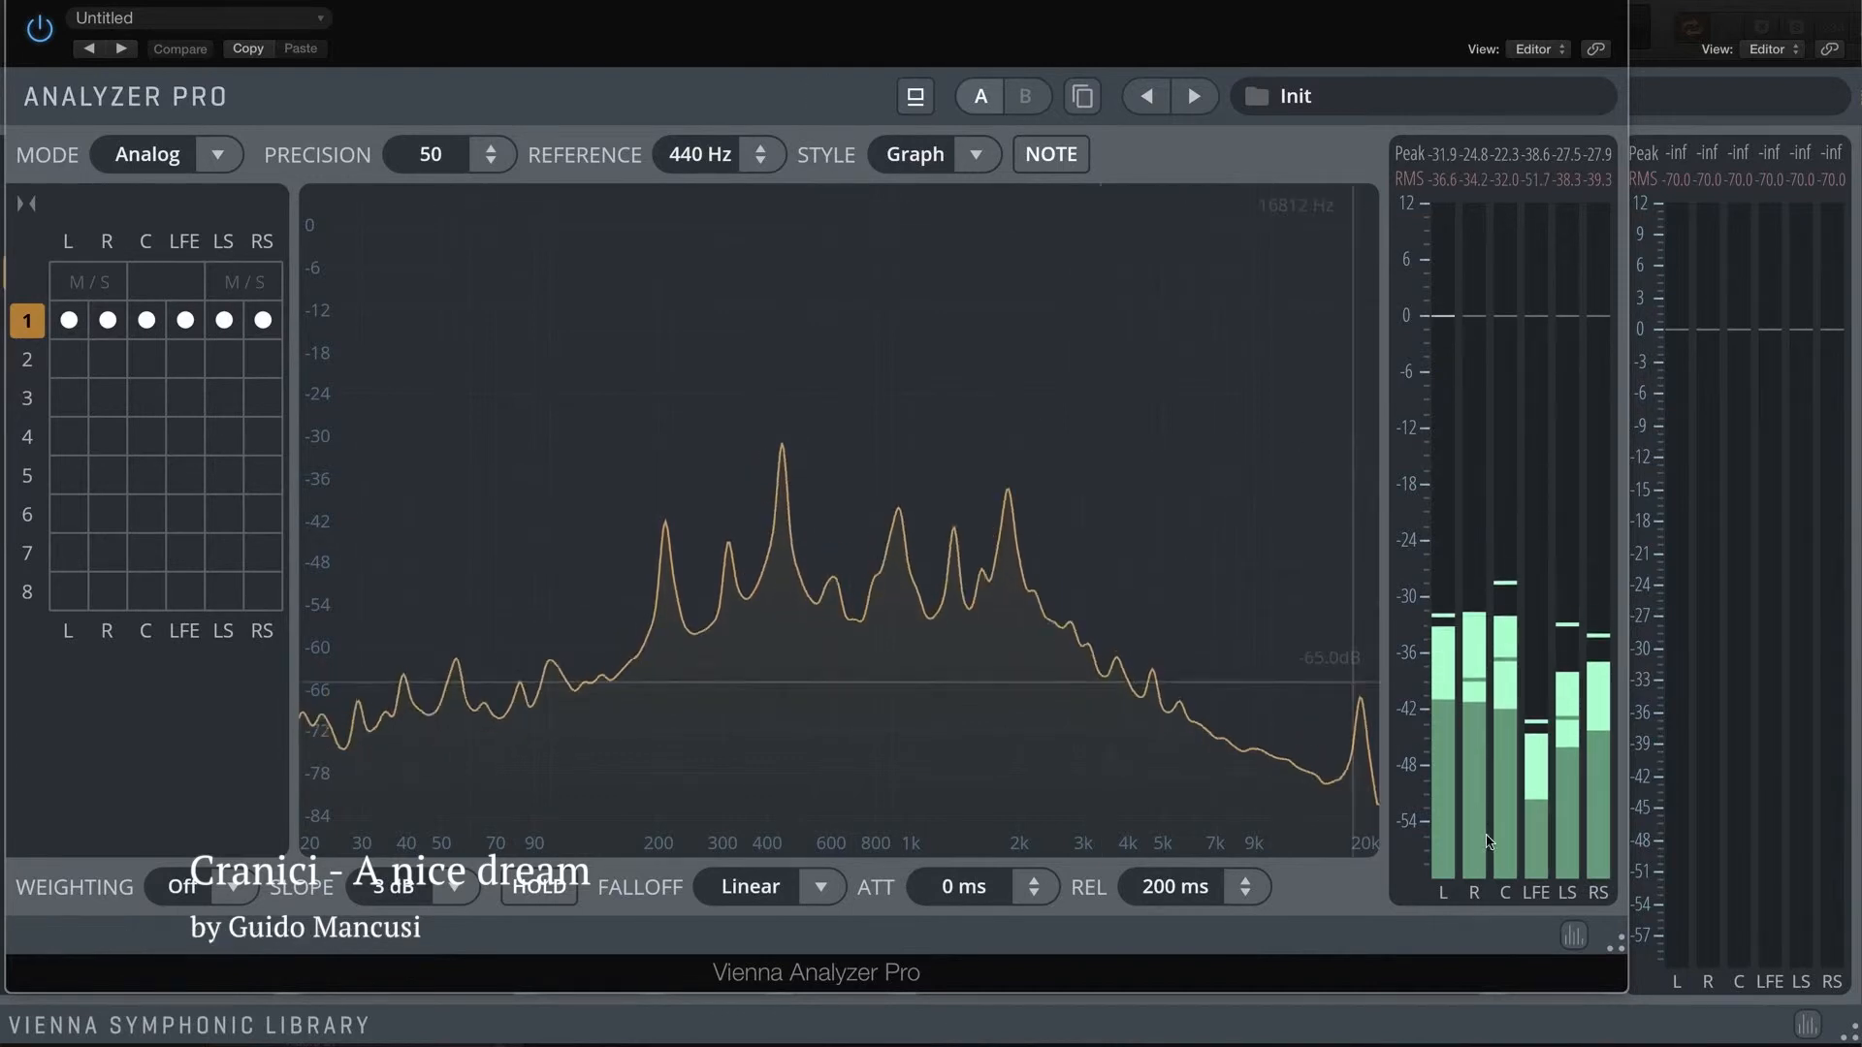
{"action": "left_click_drag", "start_coordinate": [1647, 965], "coordinate": [1850, 1038]}
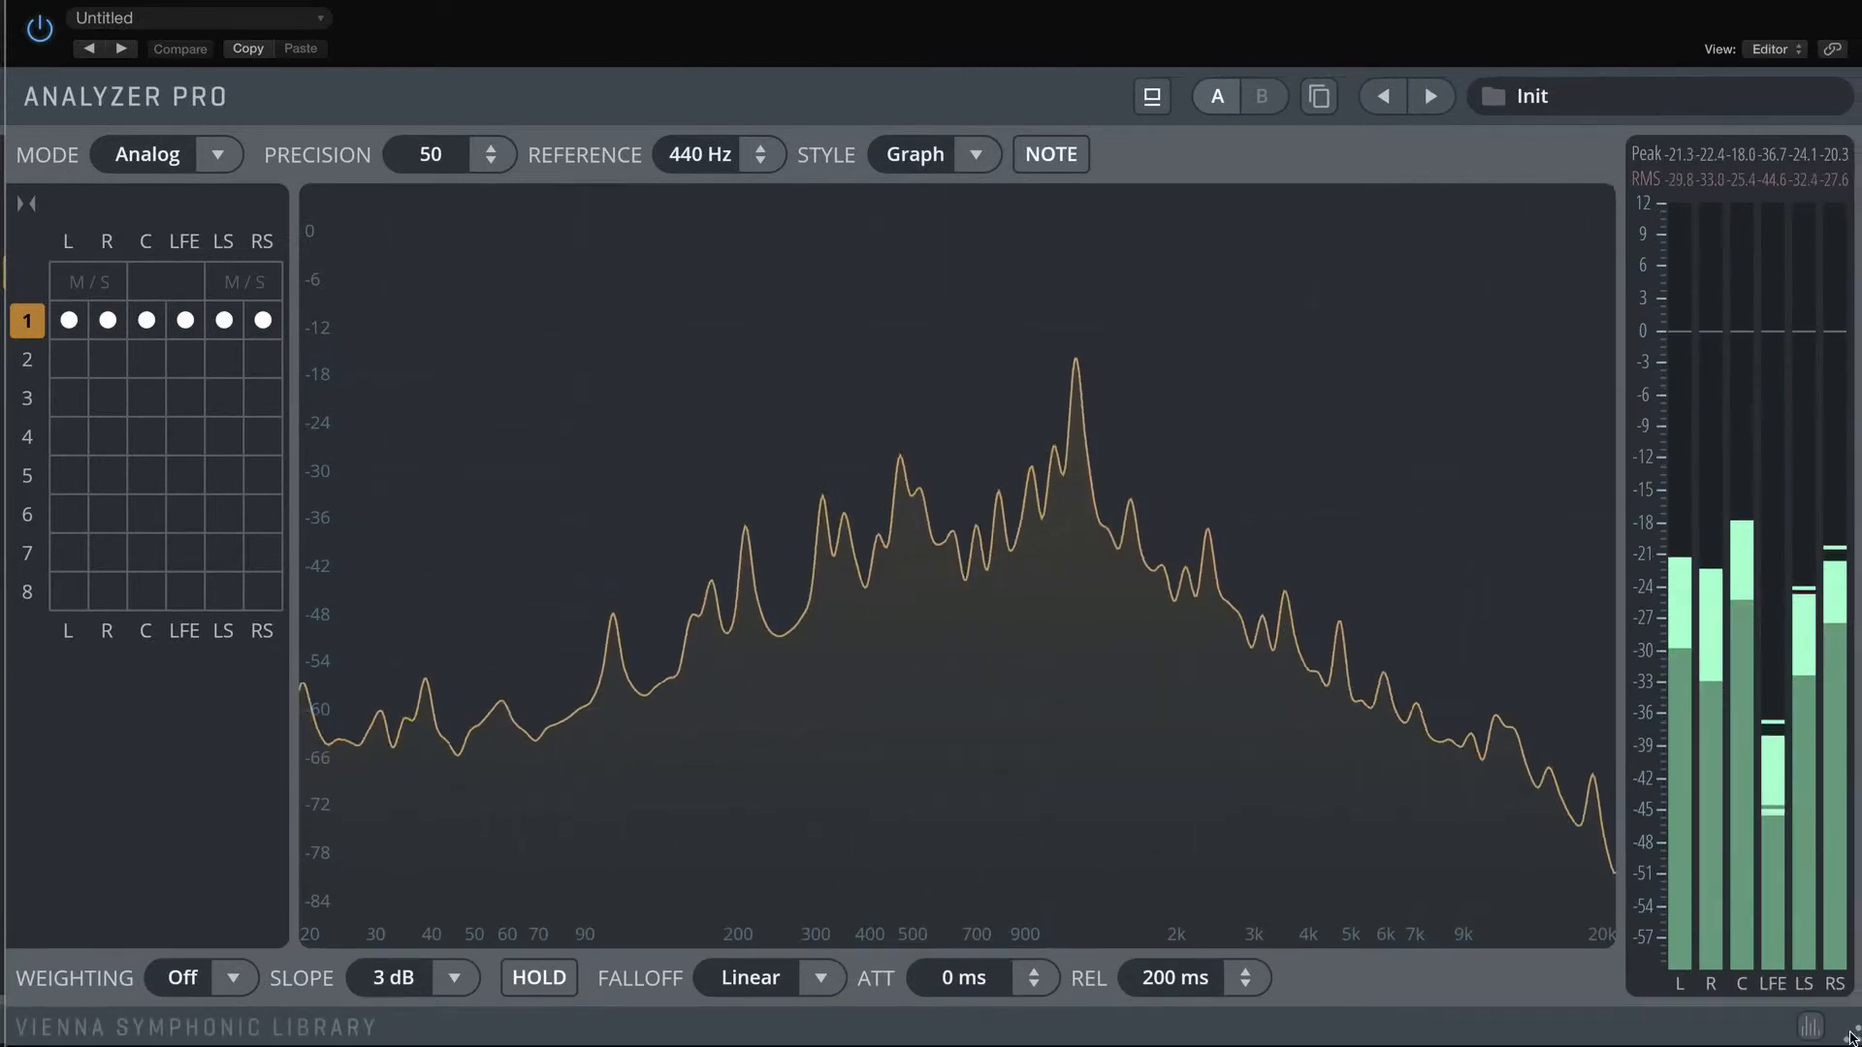
Give each channel its own analyzer group: keep L in group 1 and assign R, C, LFE, LS and RS to groups 2 to 6
{"action": "left_click", "coordinate": [27, 359]}
{"action": "left_click", "coordinate": [107, 359]}
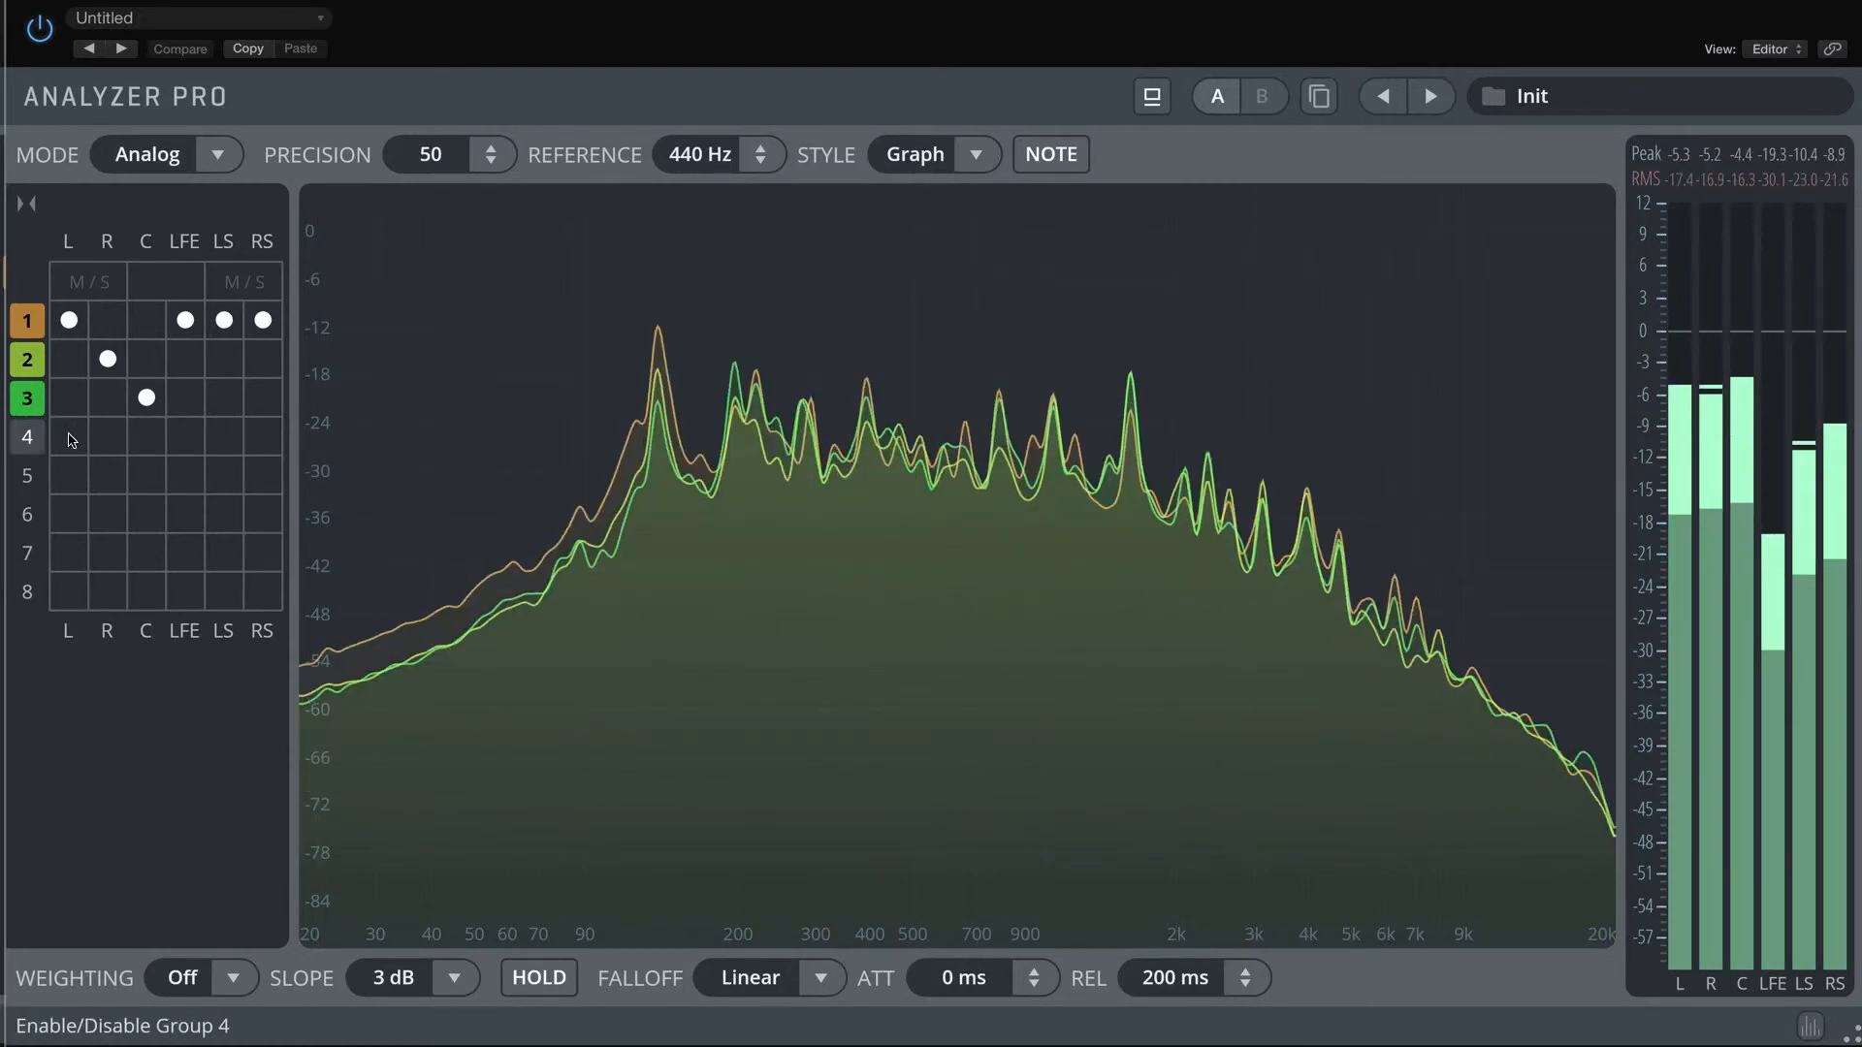
{"action": "left_click", "coordinate": [184, 435]}
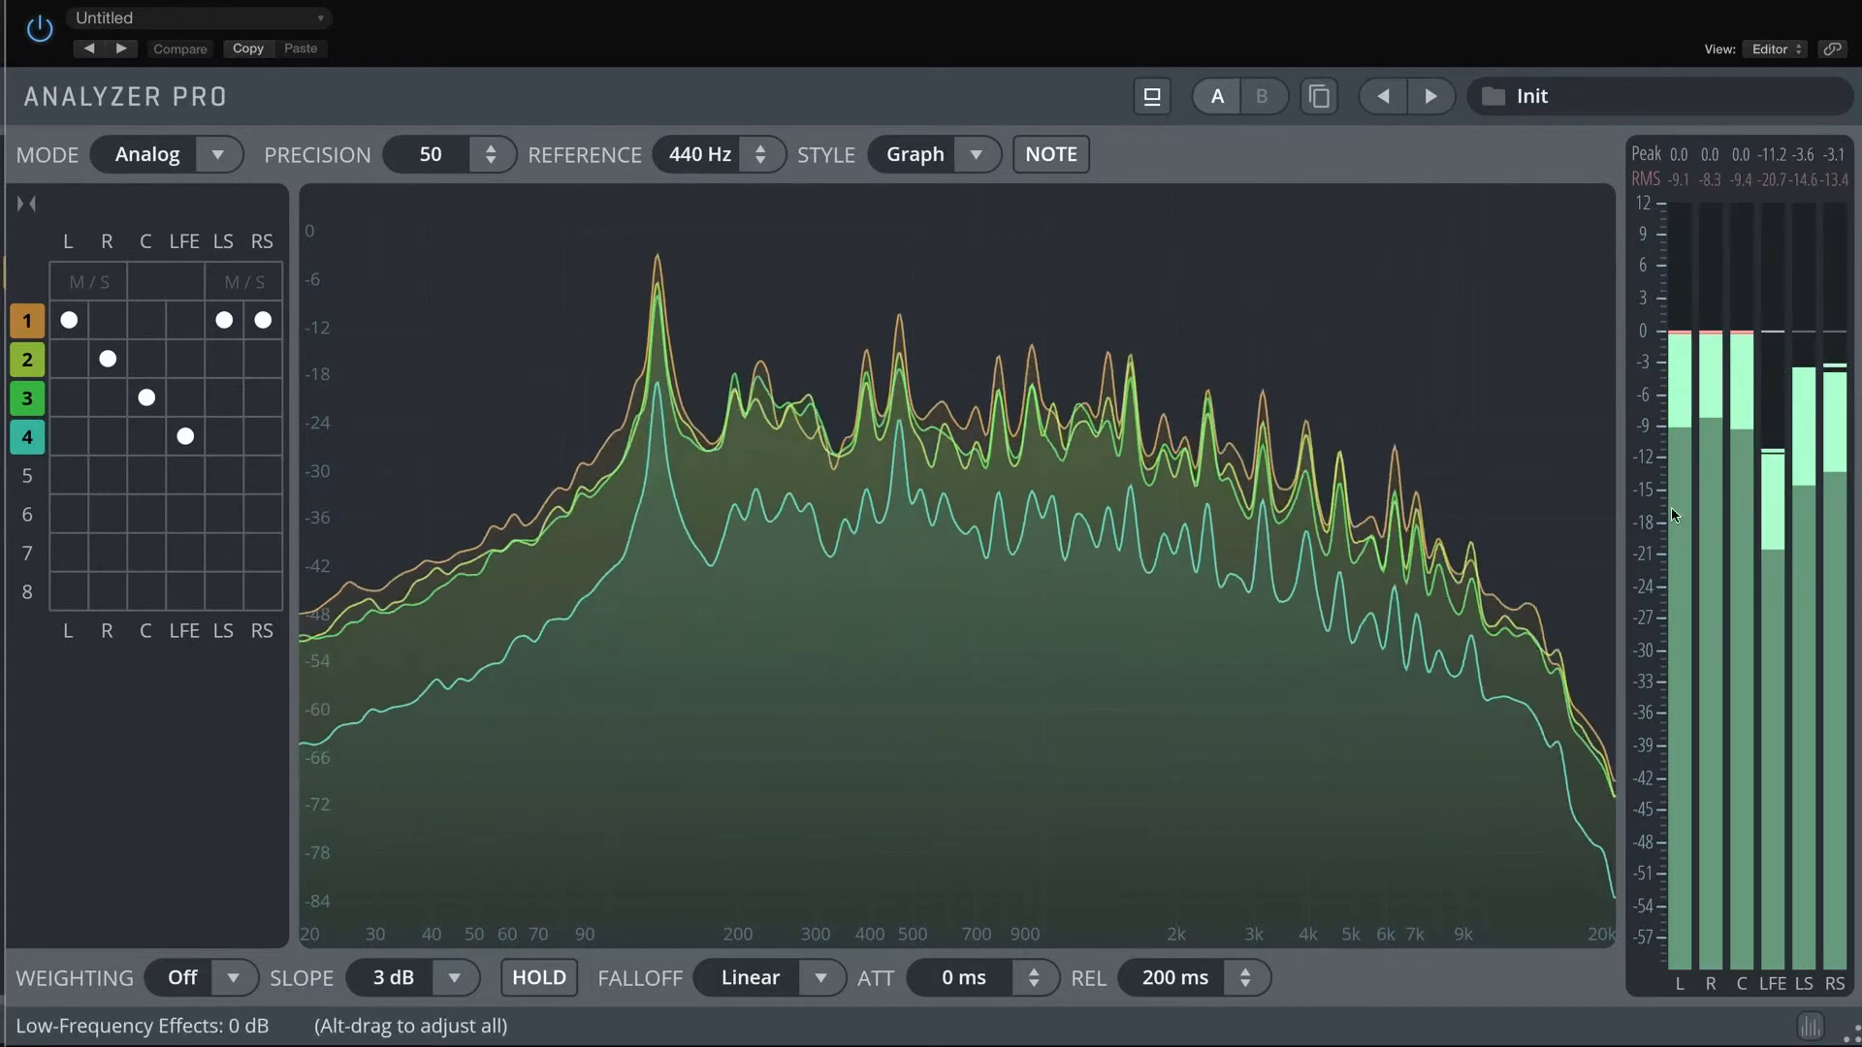
{"action": "left_click", "coordinate": [42, 480]}
{"action": "left_click", "coordinate": [224, 475]}
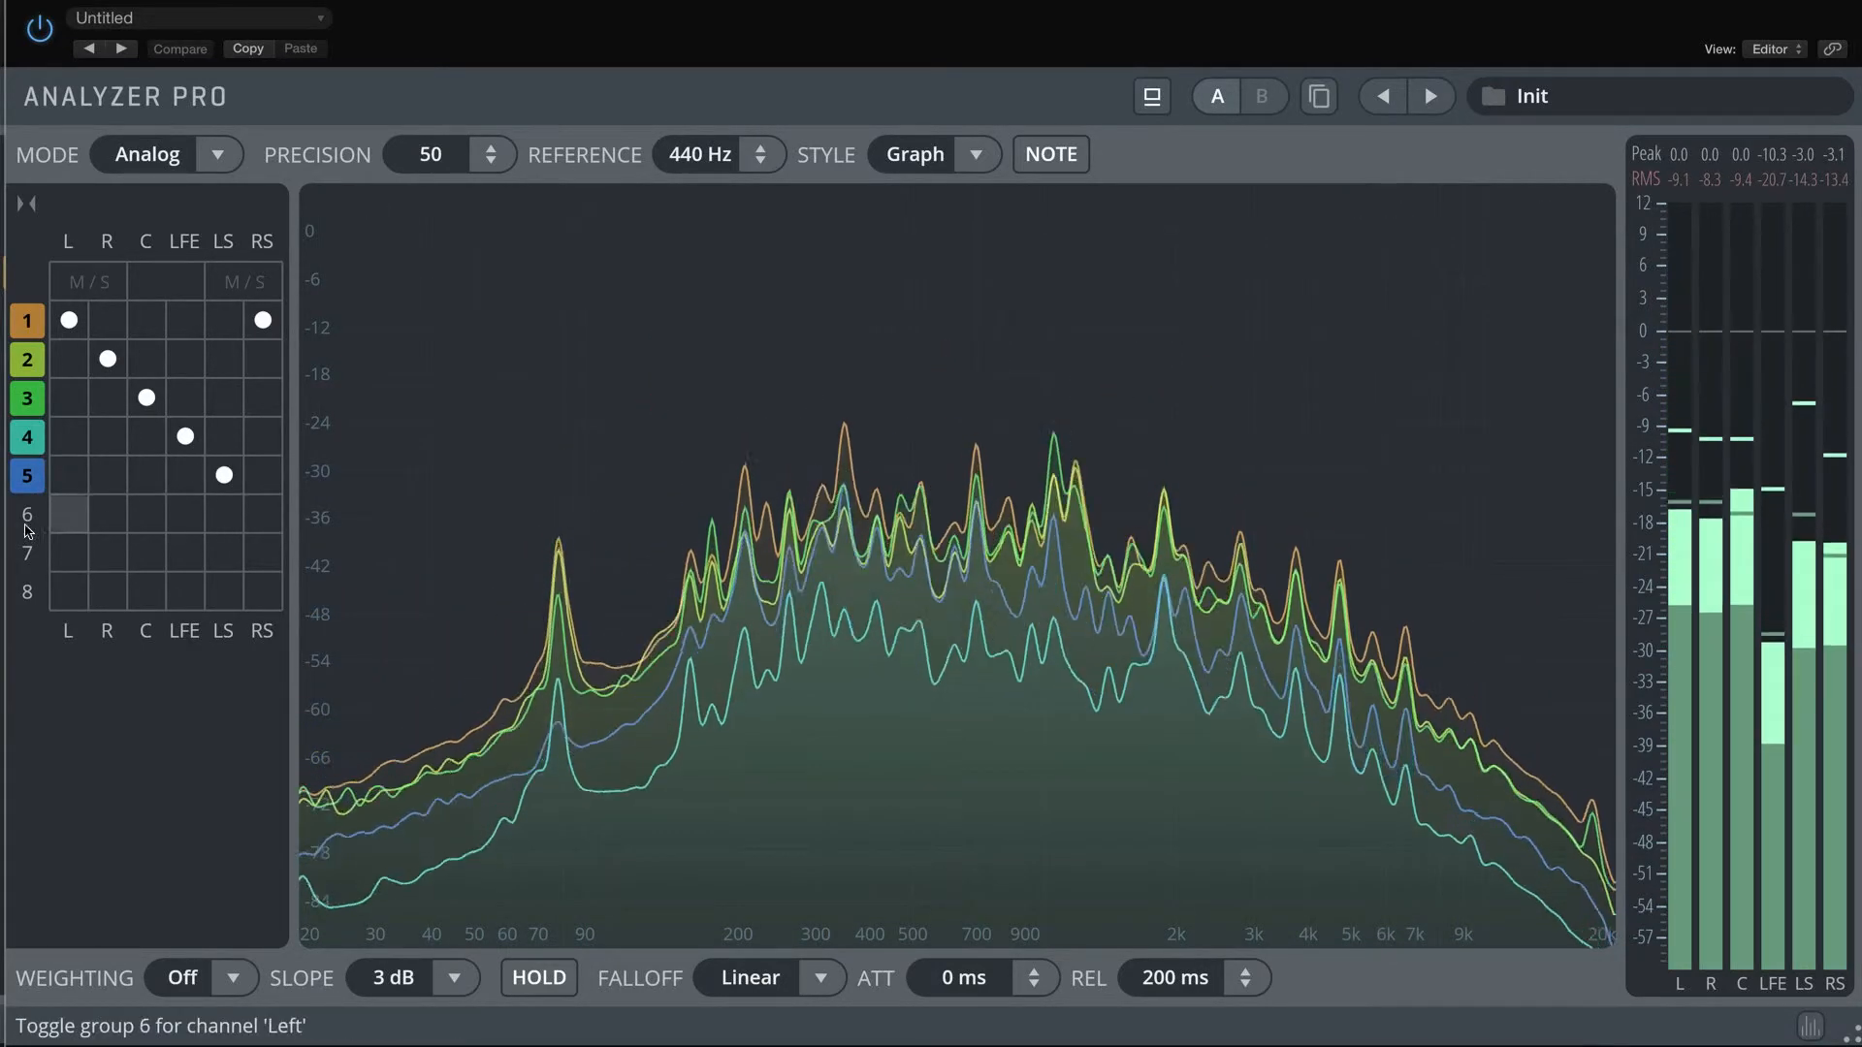
{"action": "left_click", "coordinate": [26, 516]}
{"action": "left_click", "coordinate": [263, 514]}
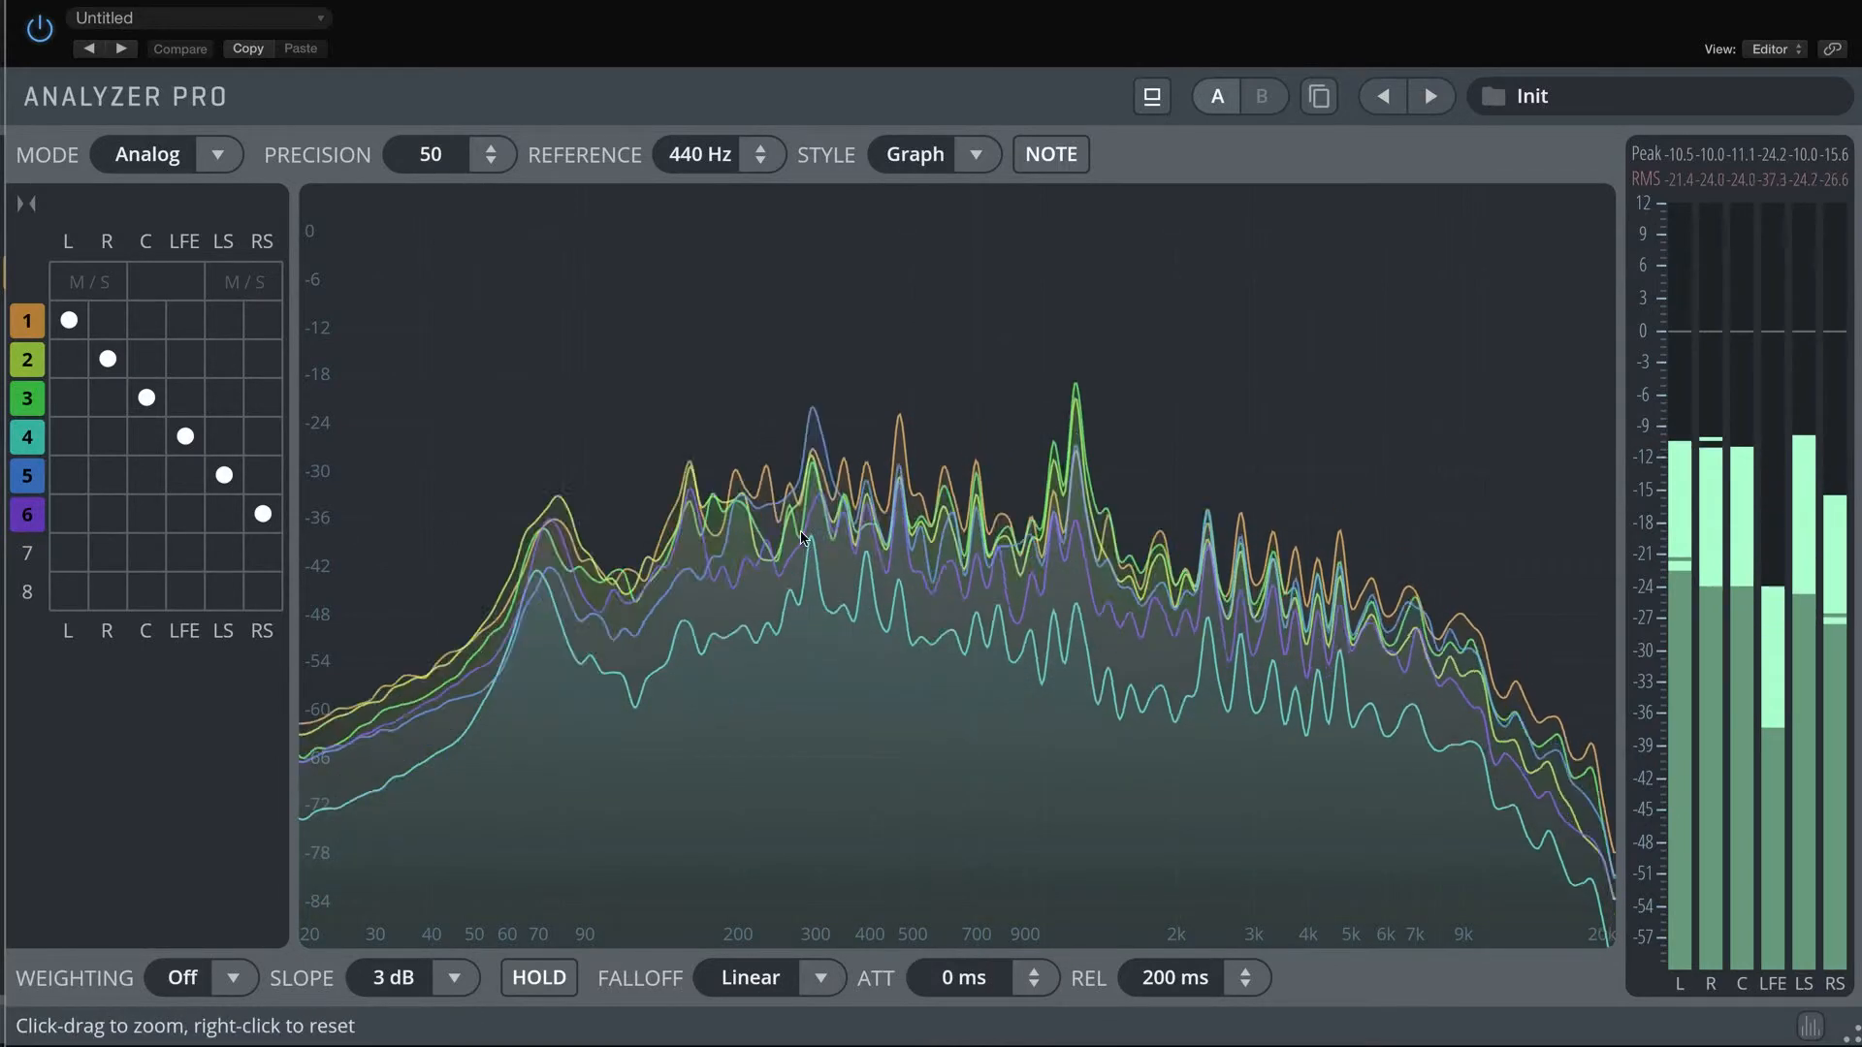
Zoom into the spectrum around 500 to 700 Hz, then into the lower frequencies, resetting the view after each
{"action": "left_click_drag", "start_coordinate": [839, 359], "coordinate": [1086, 645]}
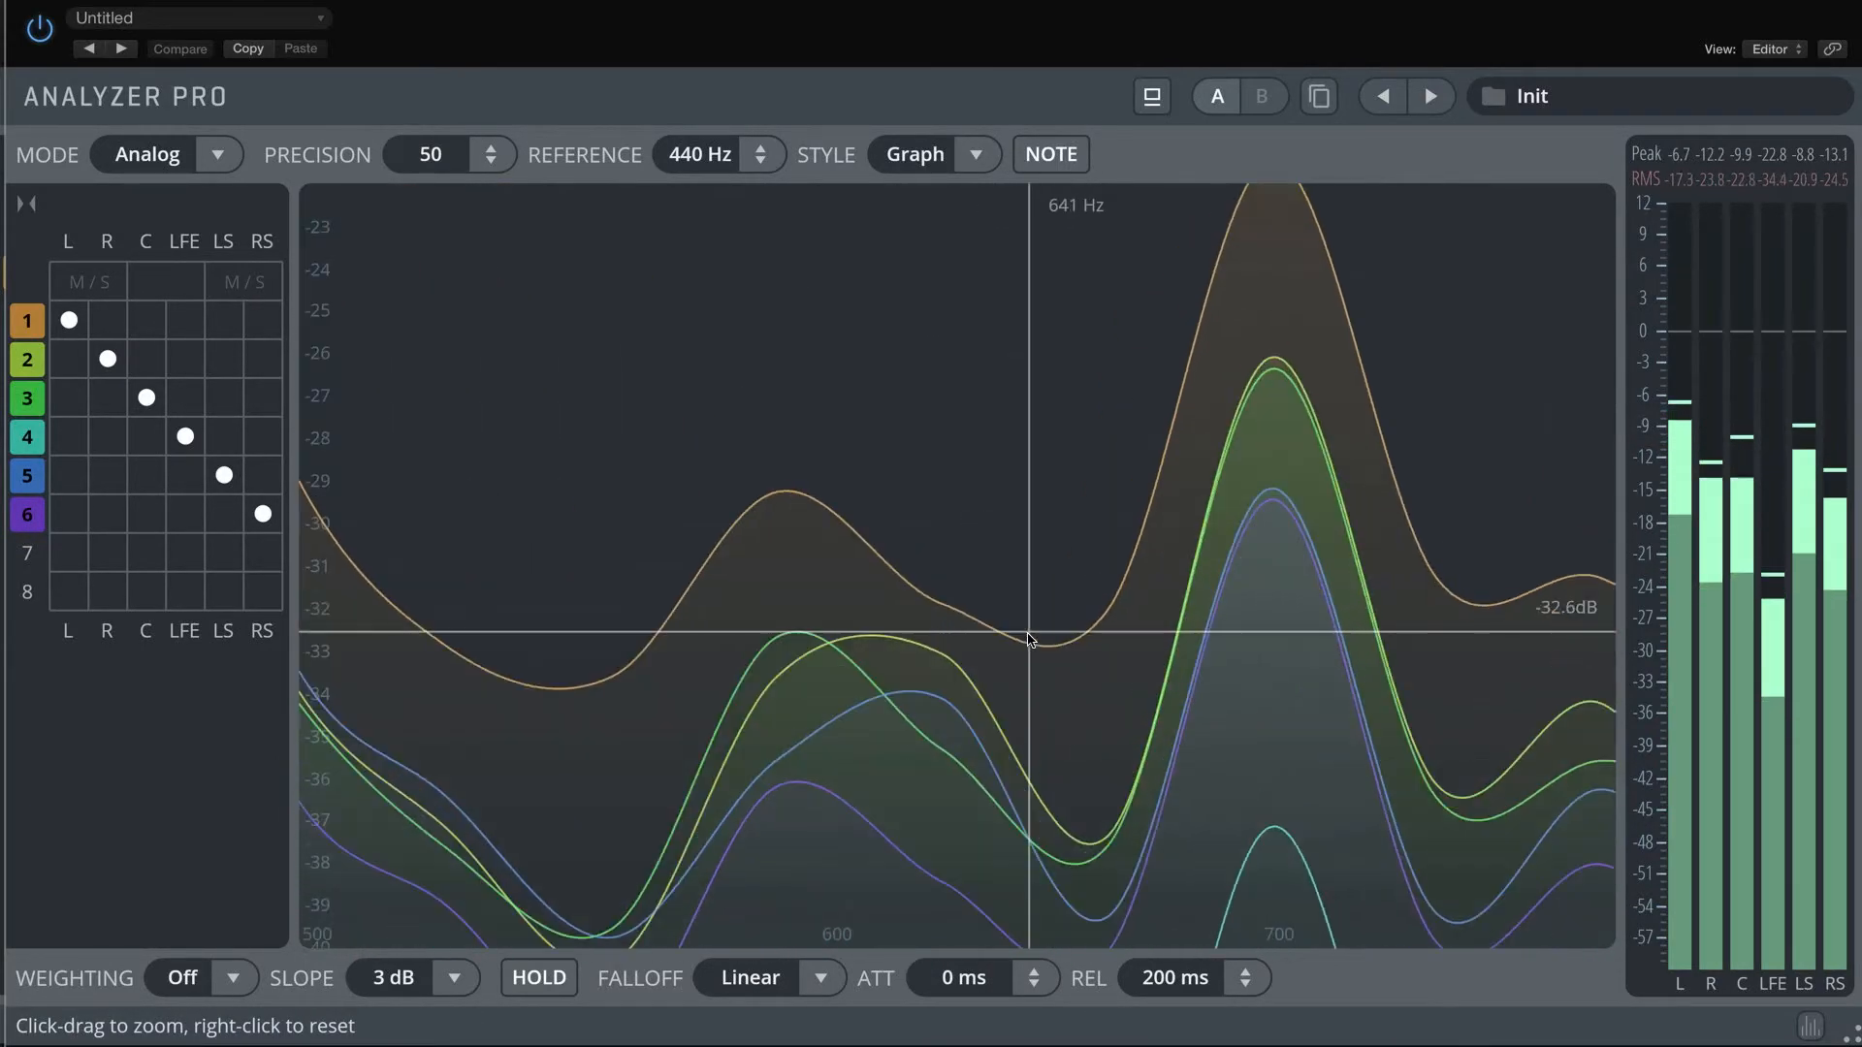
{"action": "right_click", "coordinate": [1030, 665]}
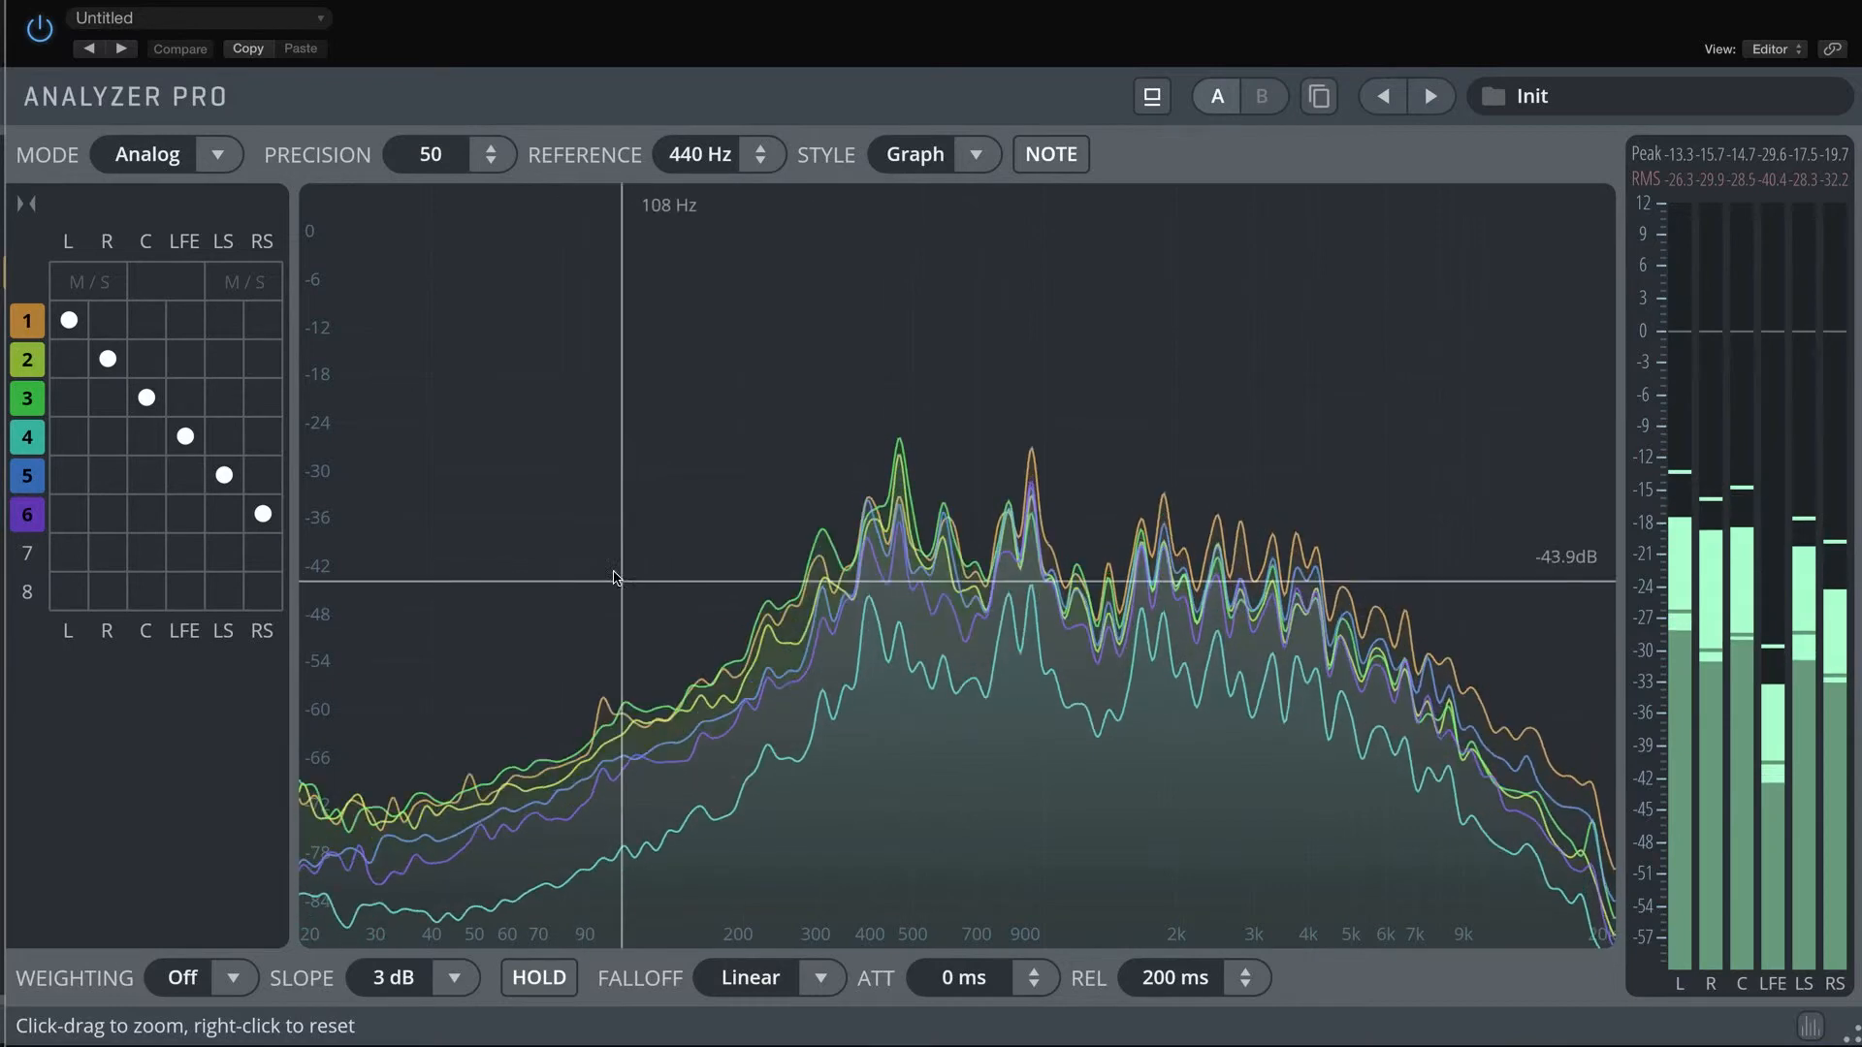
{"action": "left_click_drag", "start_coordinate": [765, 802], "coordinate": [765, 800]}
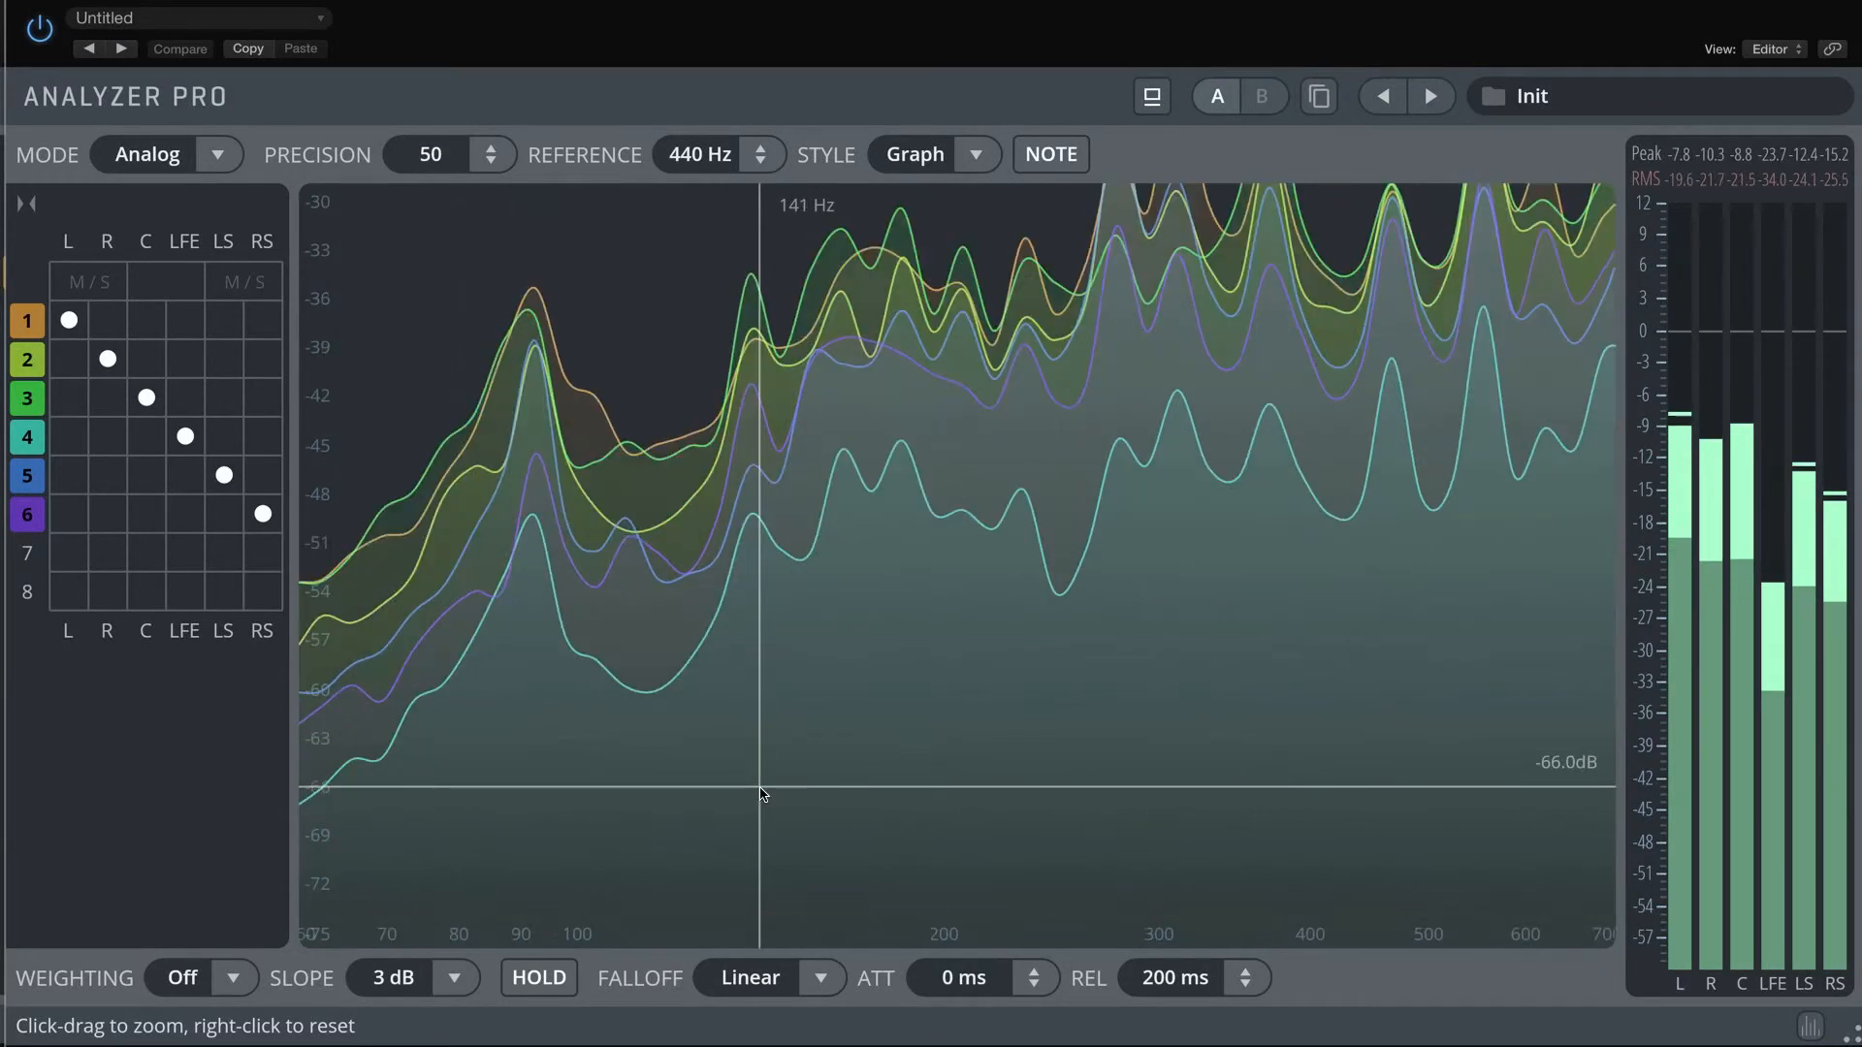
{"action": "right_click", "coordinate": [727, 572]}
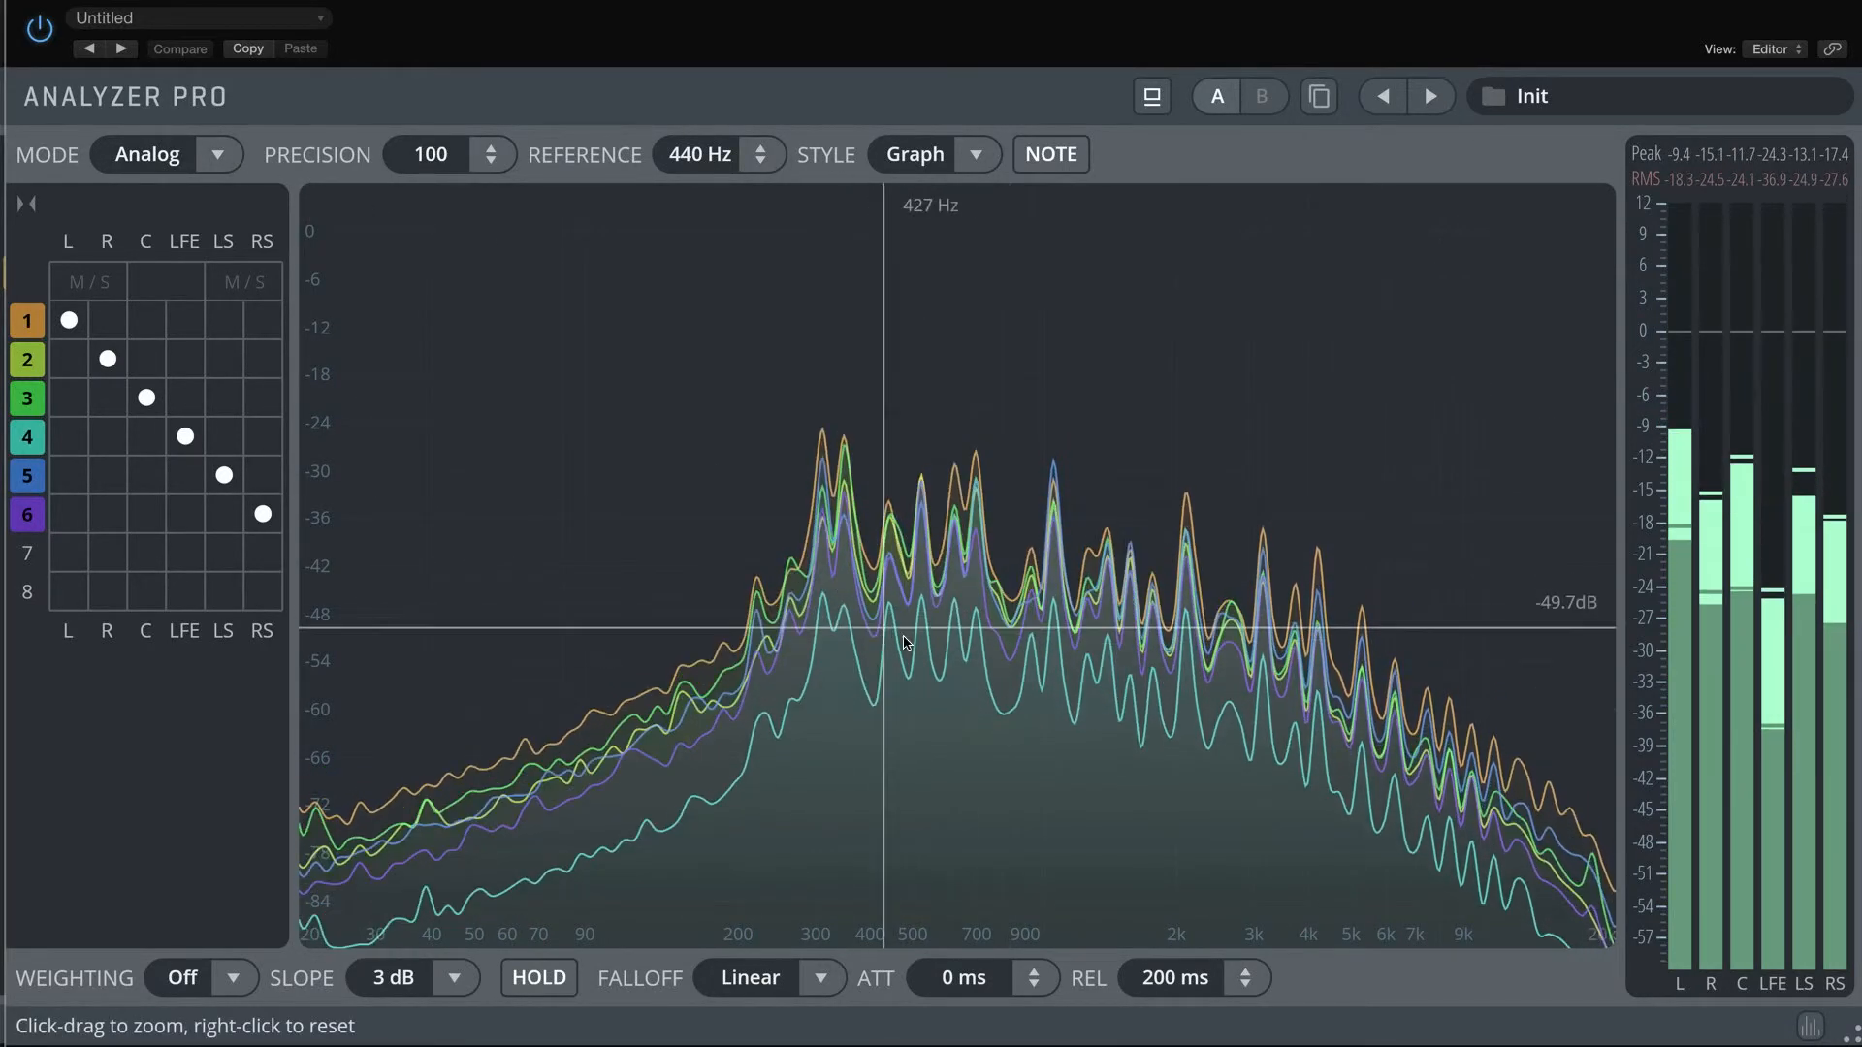
Set the analyzer's precision to 12.25 and its reference pitch to 439 Hz
{"action": "left_click_drag", "start_coordinate": [491, 155], "coordinate": [475, 308]}
{"action": "mouse_move", "coordinate": [761, 155]}
{"action": "left_mouse_down"}
{"action": "mouse_move", "coordinate": [760, 179]}
{"action": "mouse_move", "coordinate": [760, 150]}
{"action": "left_mouse_up"}
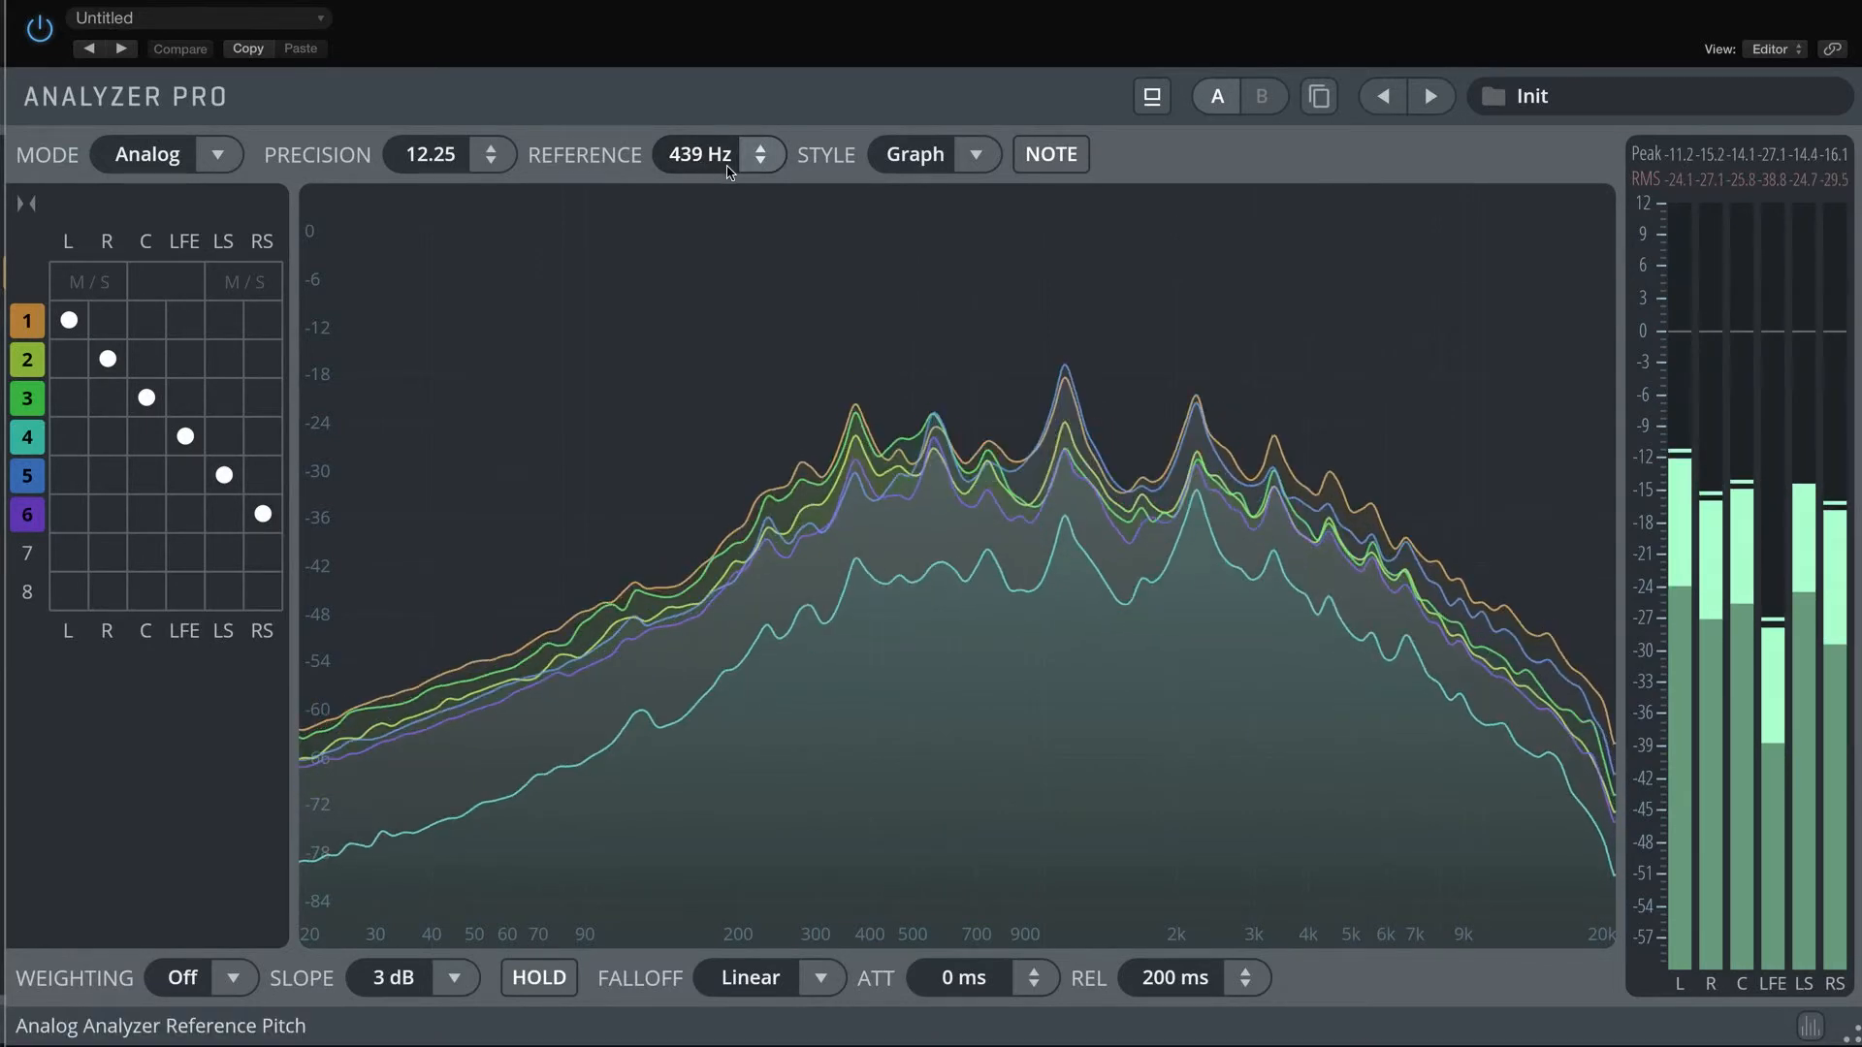
Display the spectrum as Bars and disable groups 2 to 6 so only group 1 is shown
{"action": "left_click", "coordinate": [919, 159]}
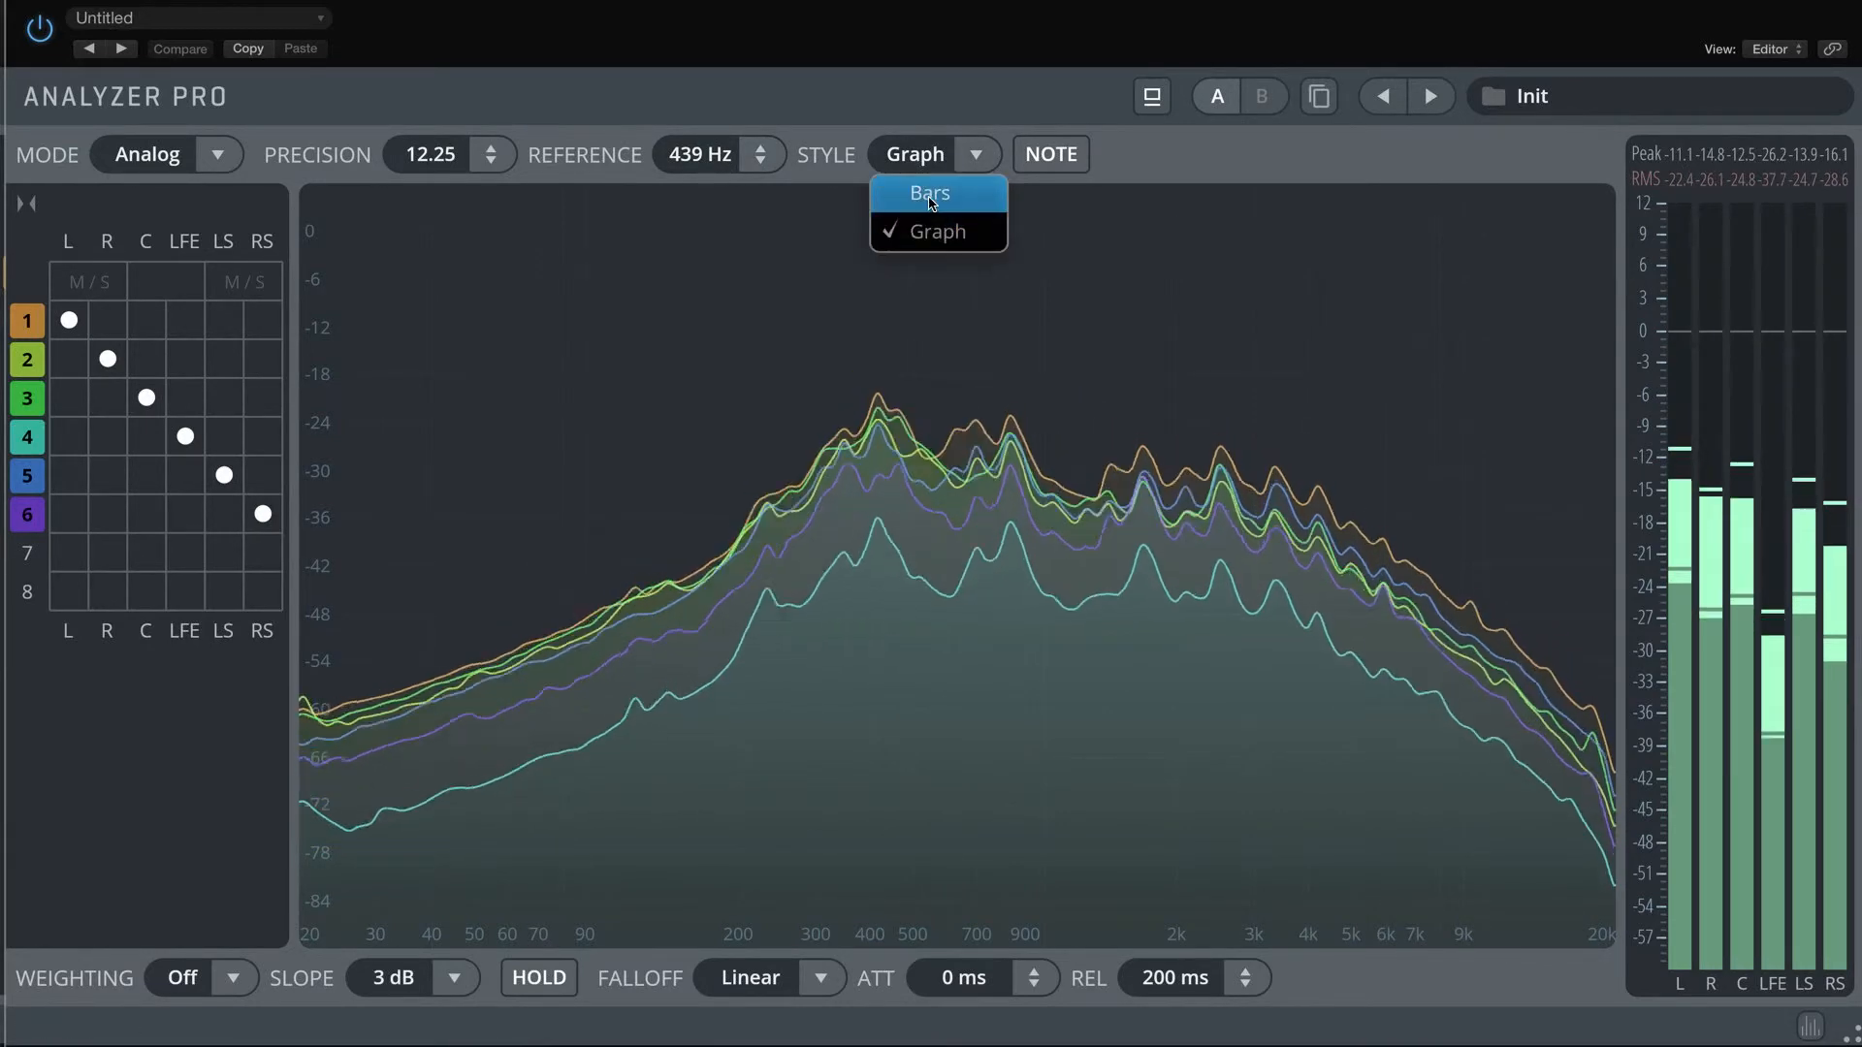
{"action": "left_click", "coordinate": [930, 193]}
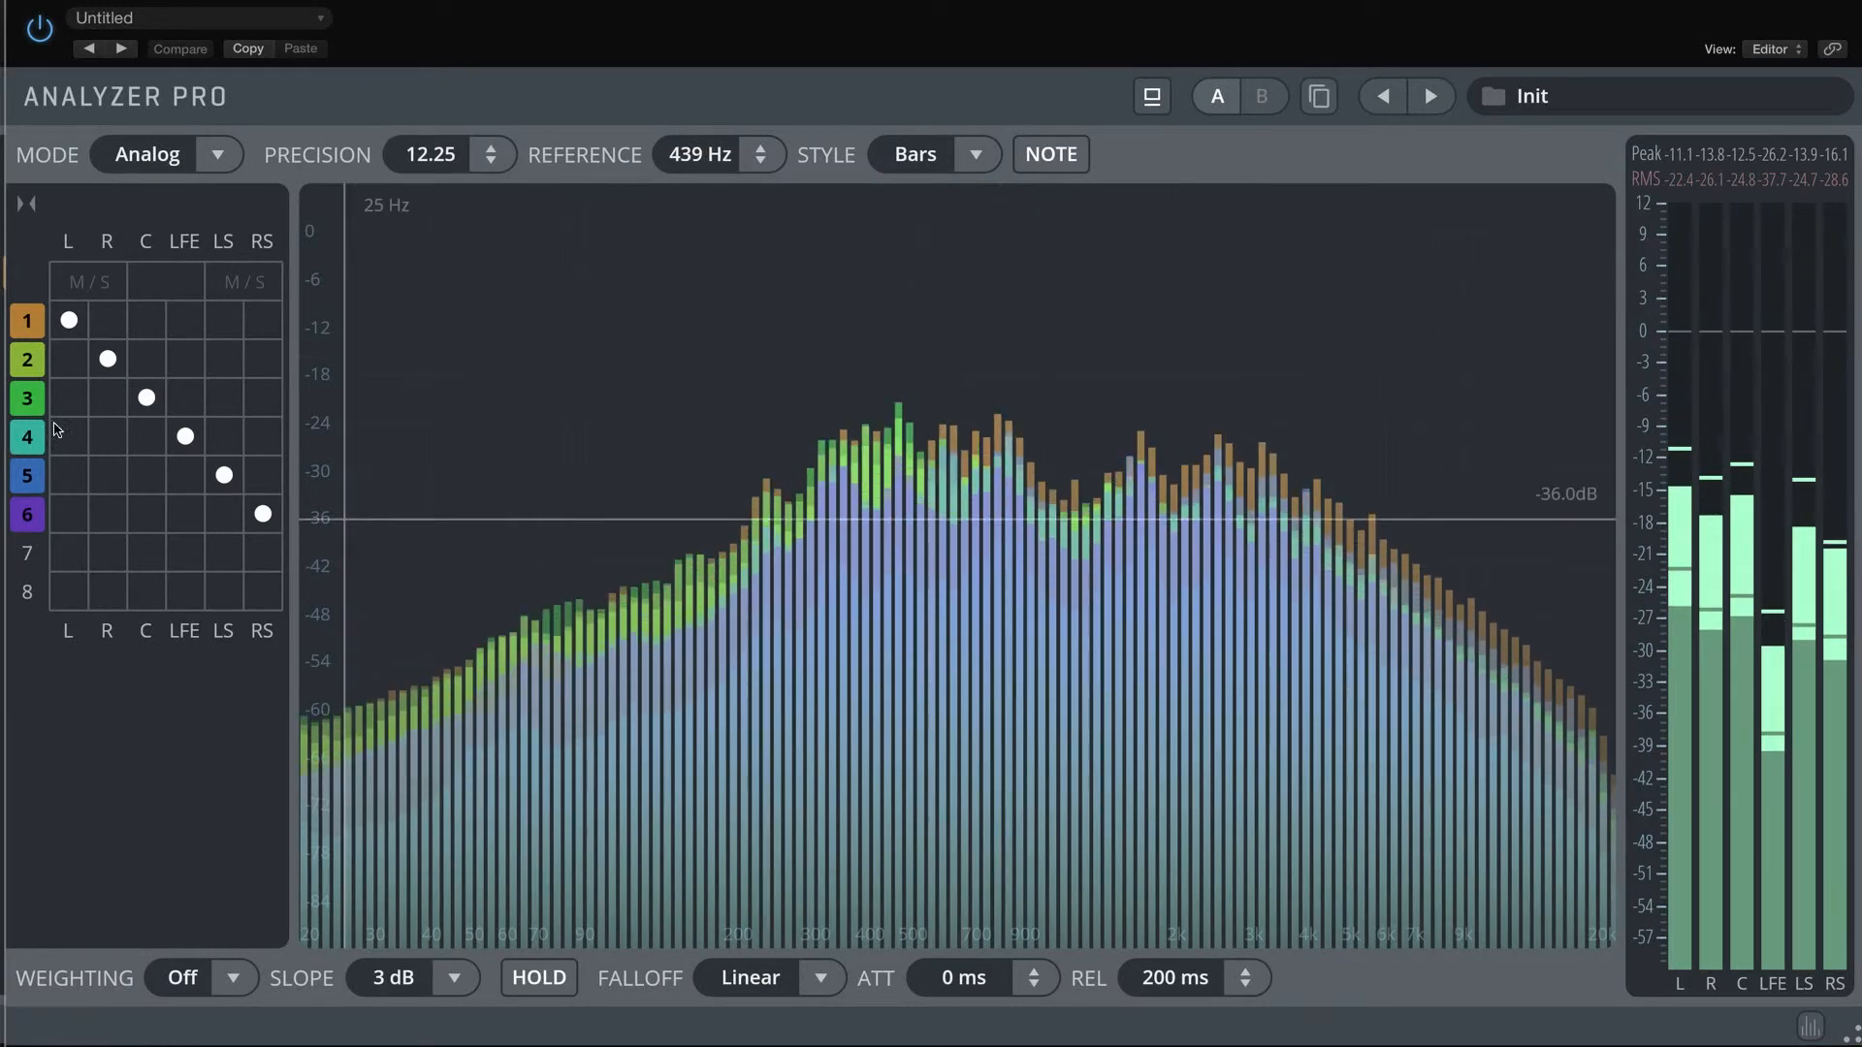
{"action": "left_click", "coordinate": [29, 373]}
{"action": "left_click", "coordinate": [27, 399]}
{"action": "left_click", "coordinate": [27, 438]}
{"action": "left_click", "coordinate": [27, 477]}
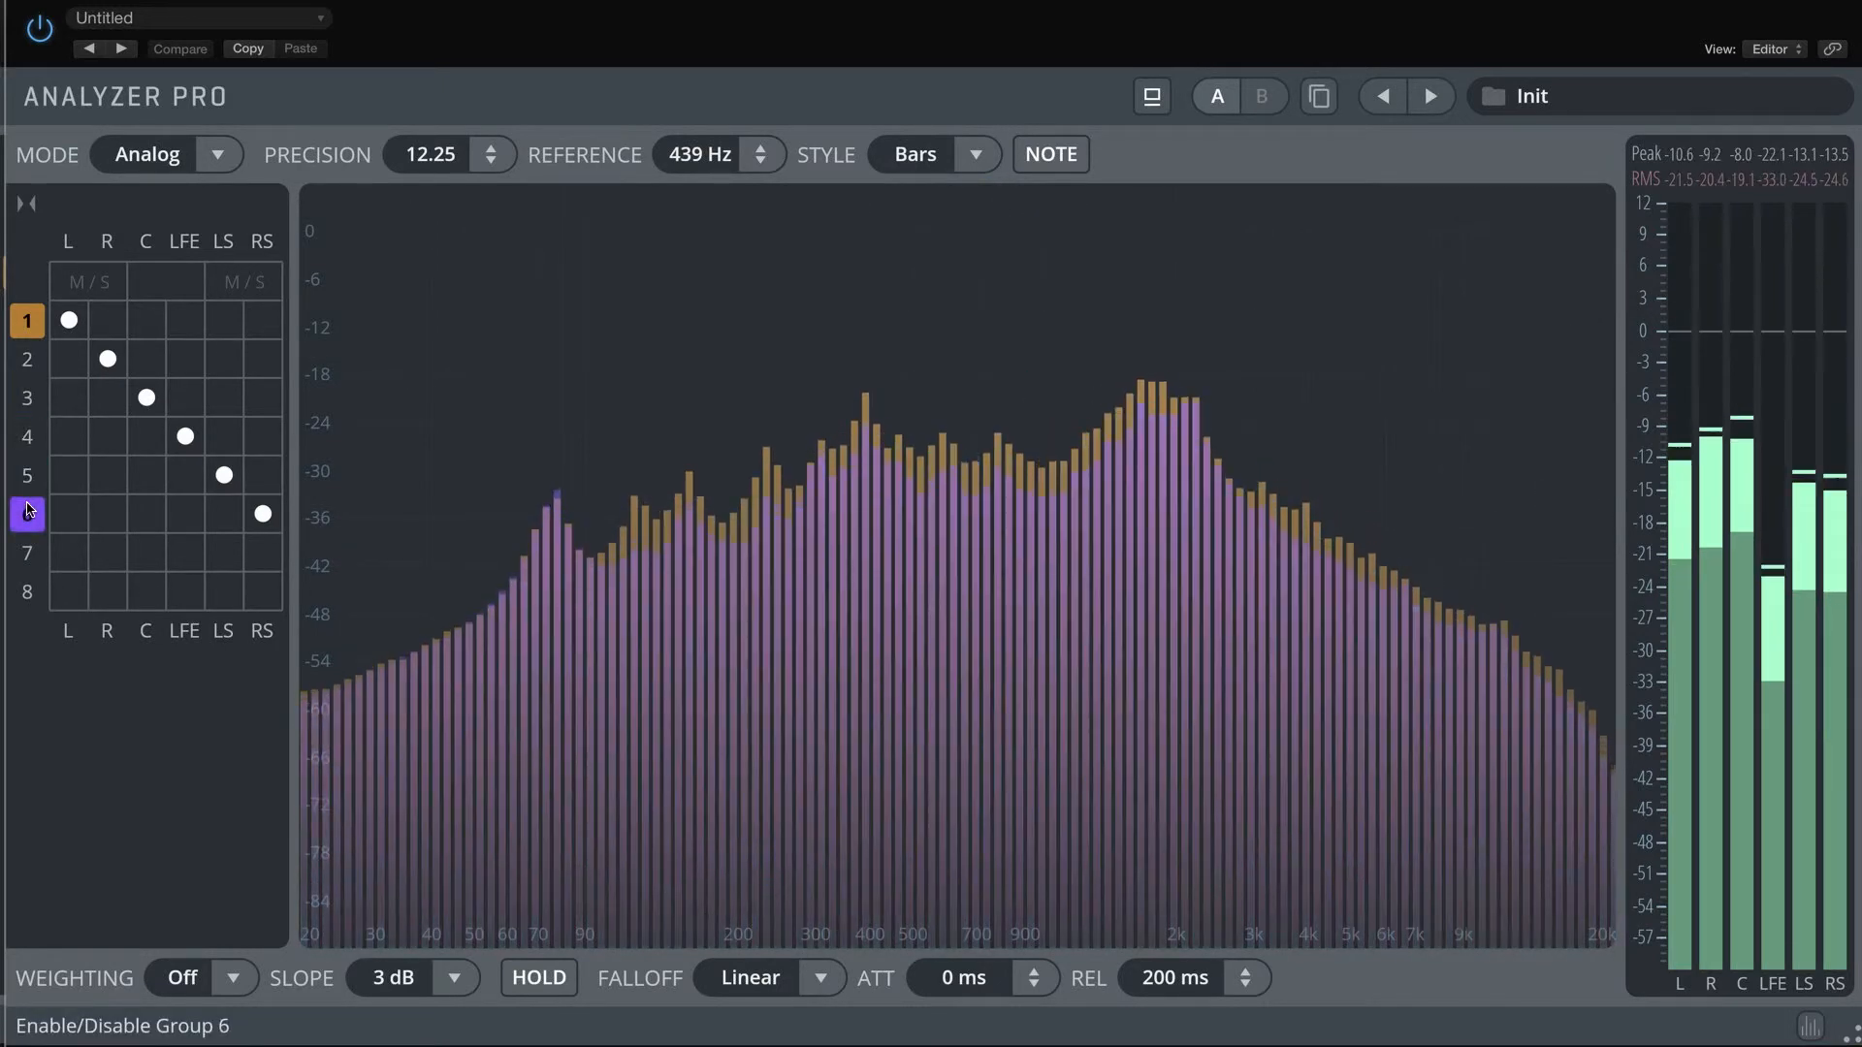
{"action": "left_click", "coordinate": [27, 515]}
Return the display style to Graph, turn on note names, and re-enable groups 2 to 6
{"action": "left_click", "coordinate": [976, 154]}
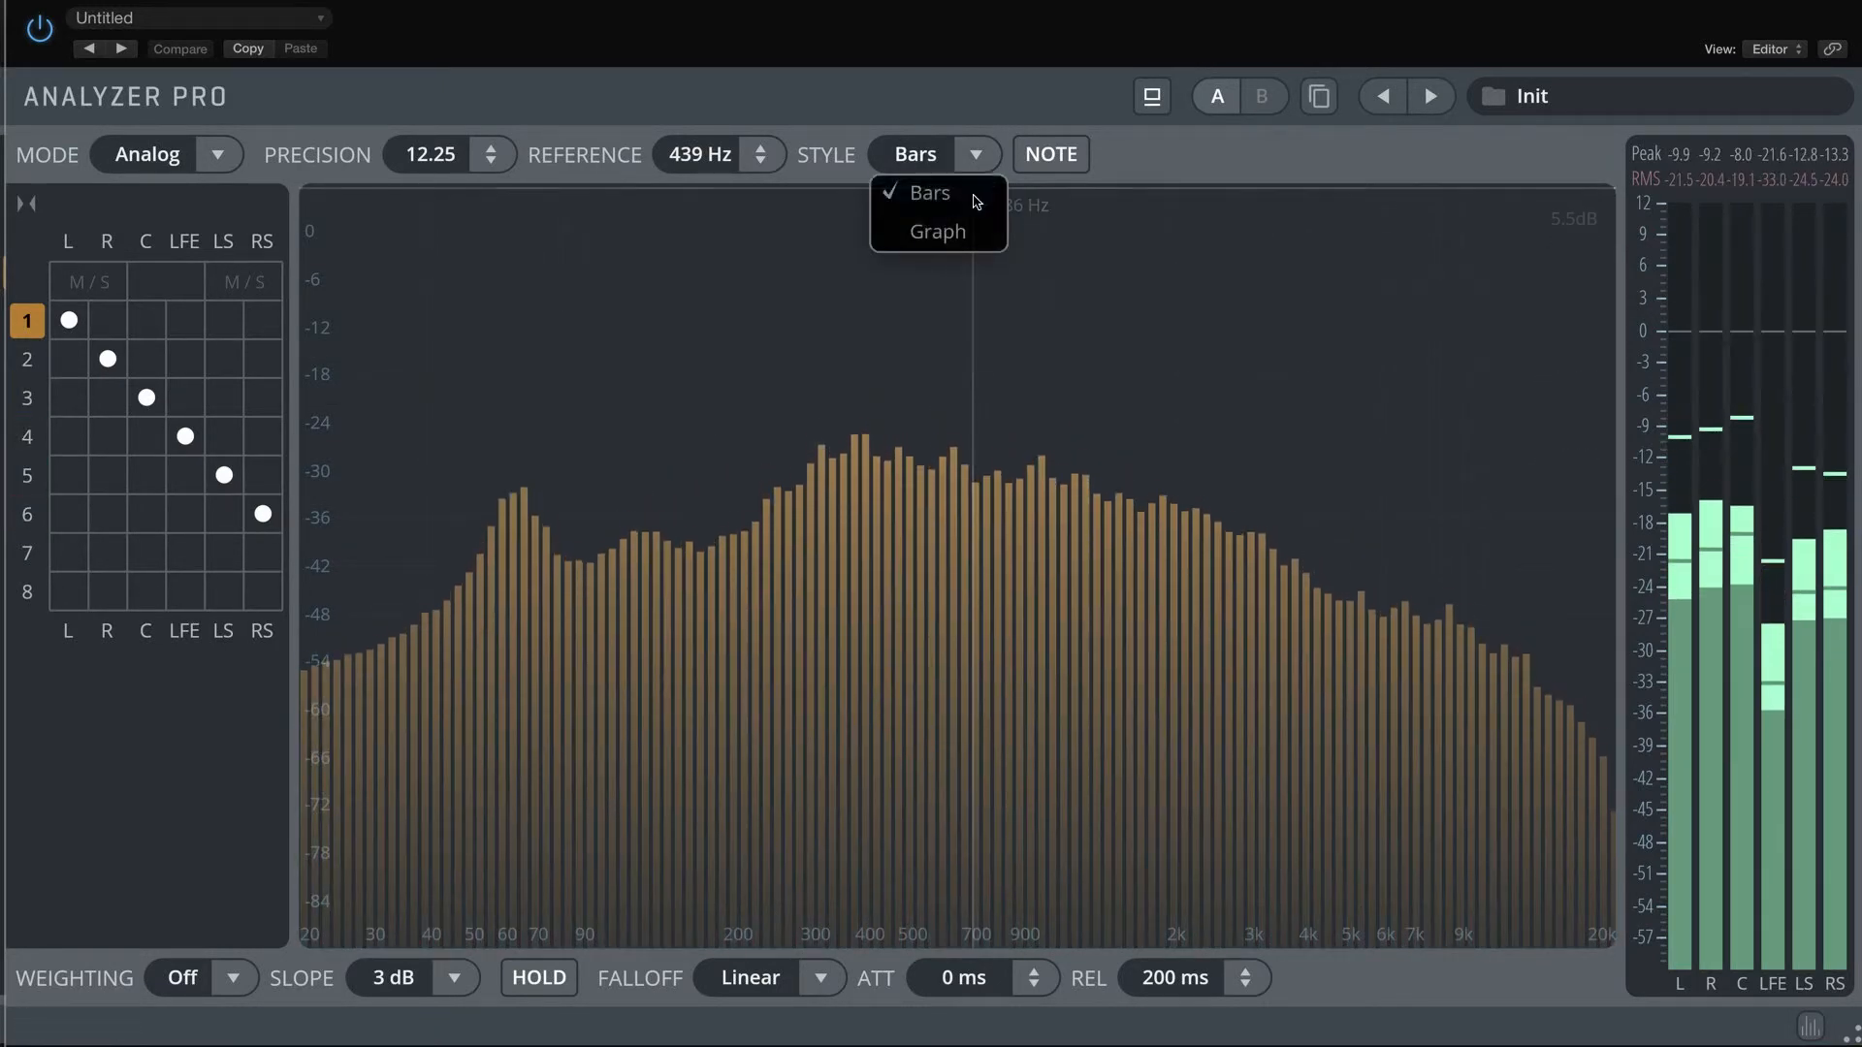
{"action": "left_click", "coordinate": [966, 230]}
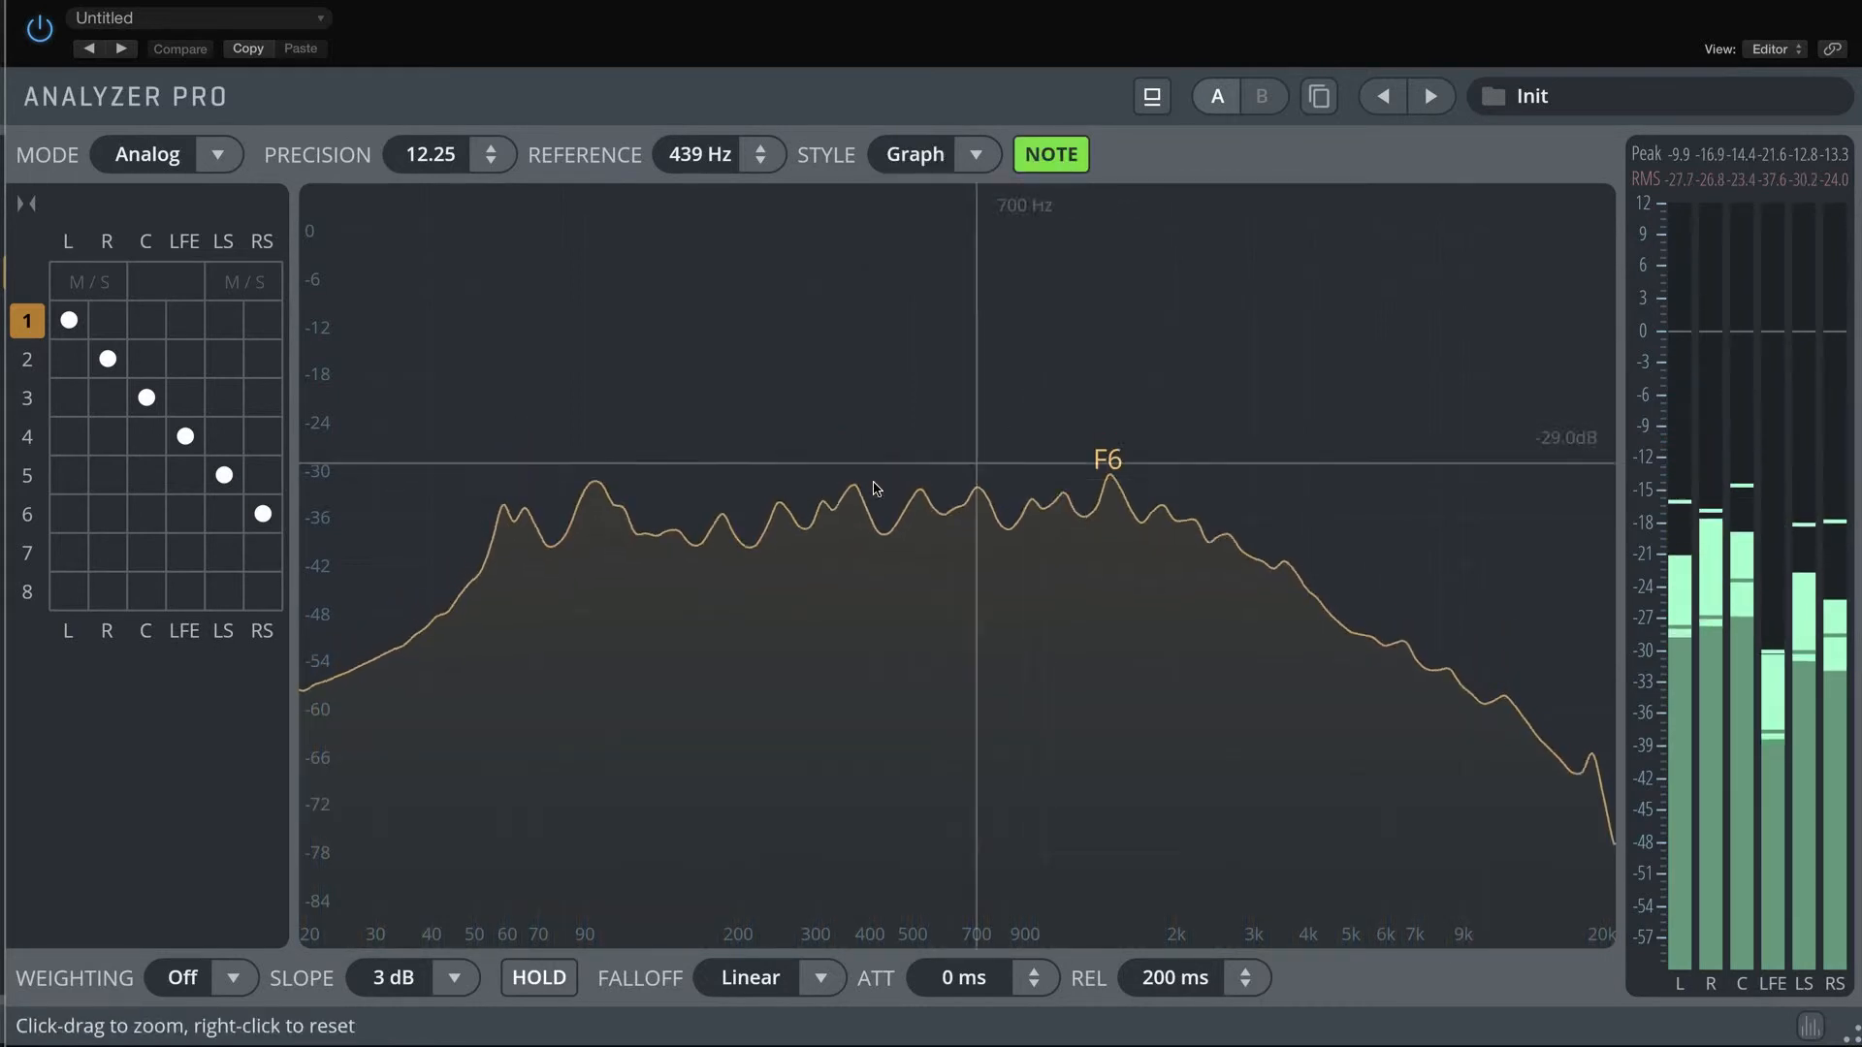
{"action": "left_click", "coordinate": [27, 360]}
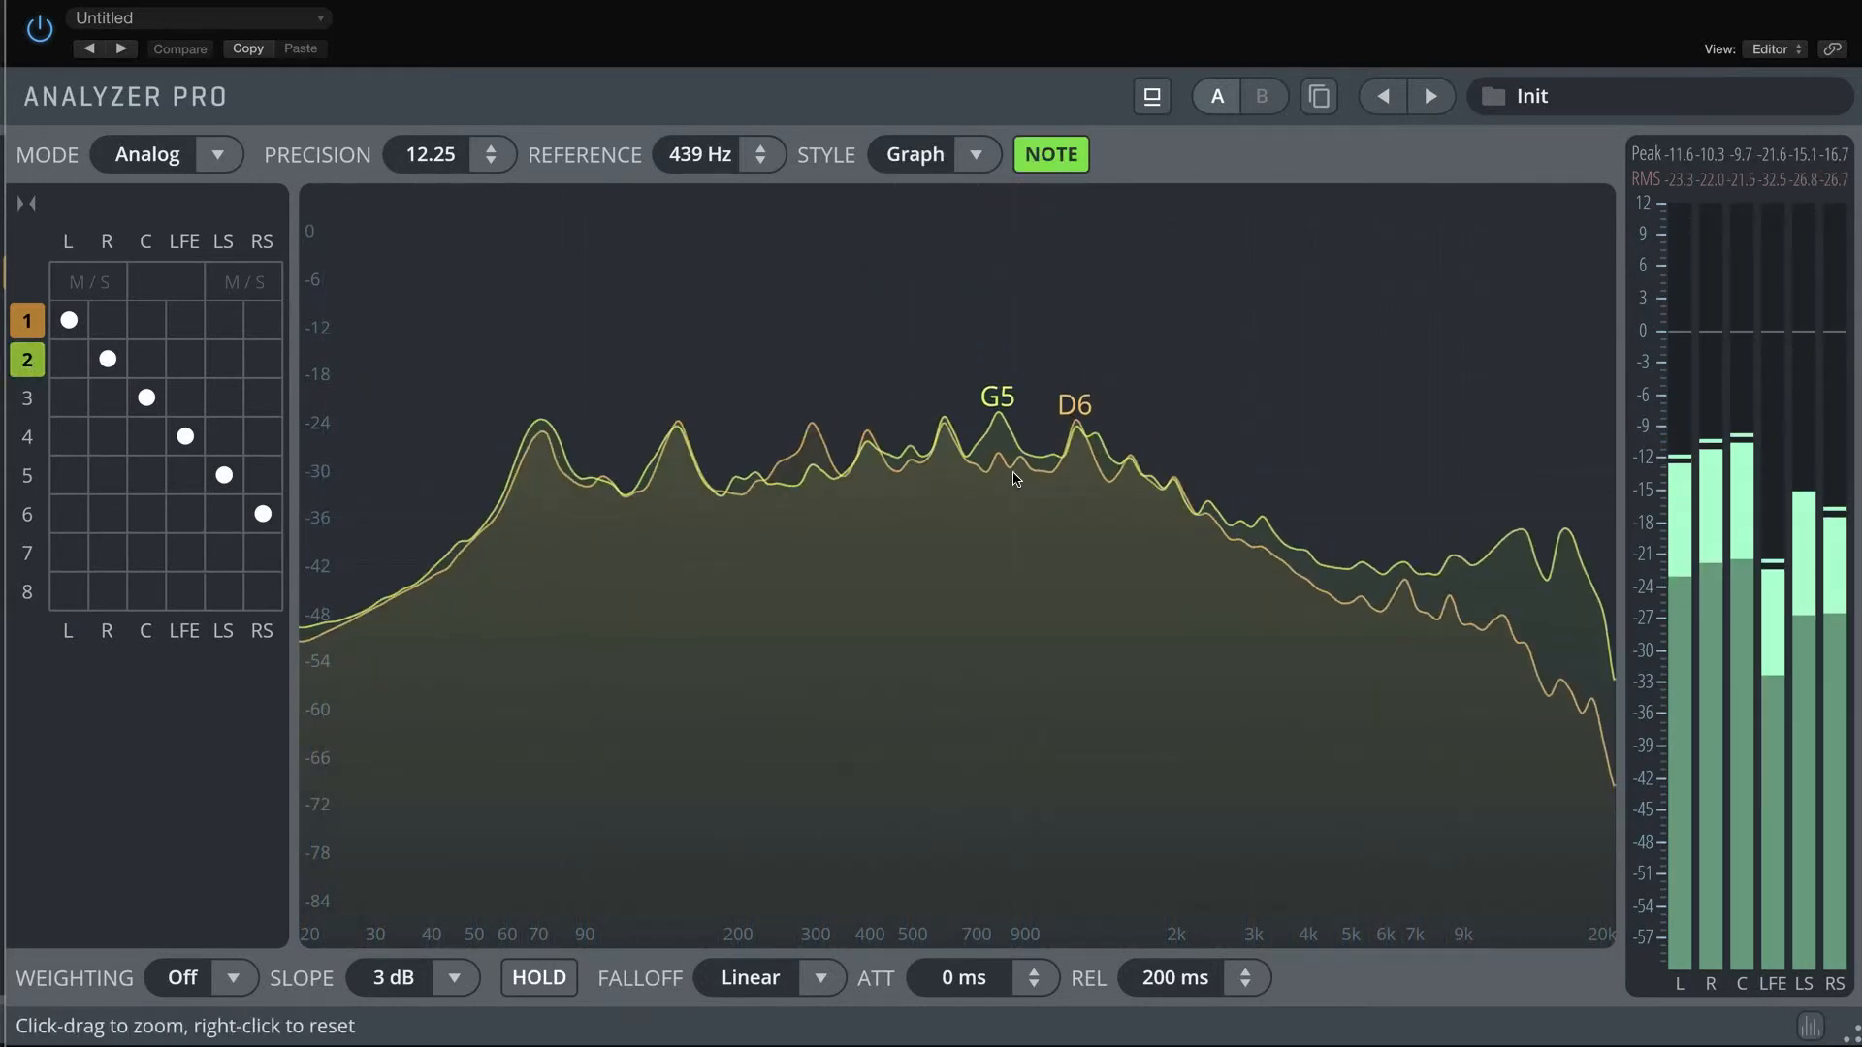
{"action": "left_click", "coordinate": [29, 399]}
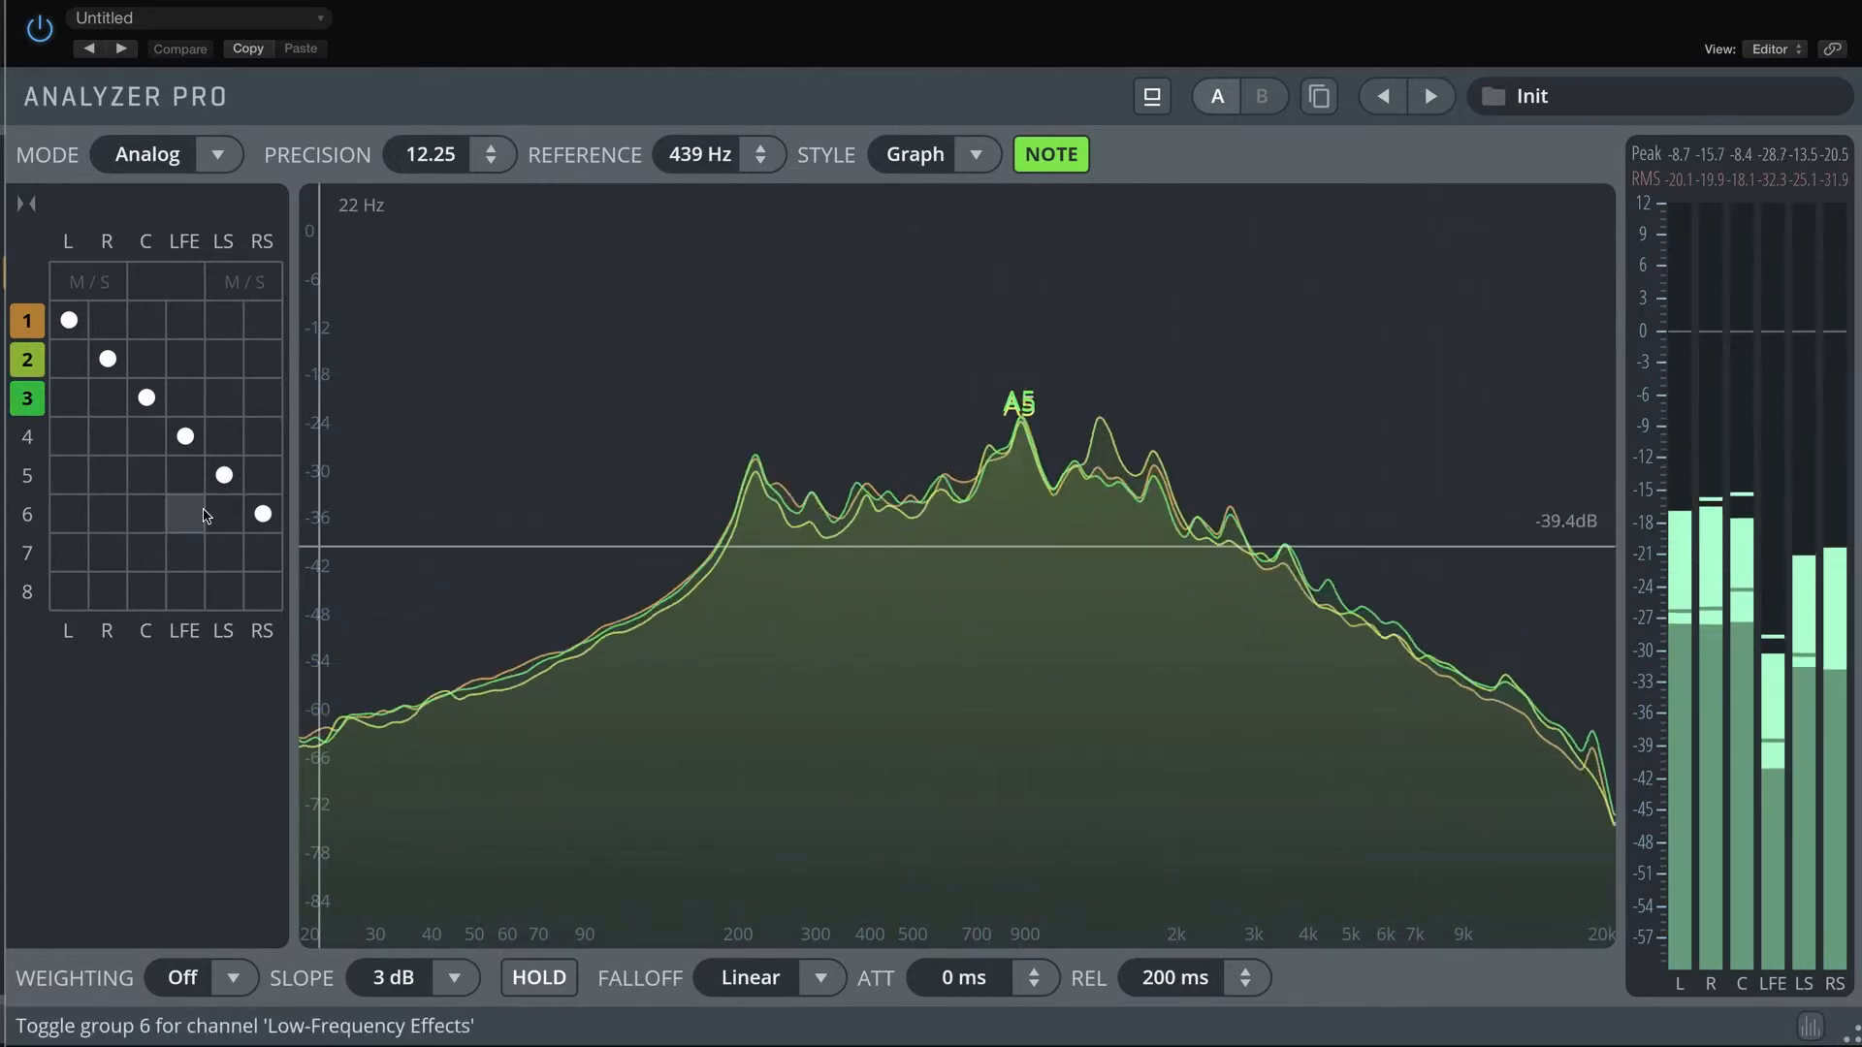
{"action": "left_click", "coordinate": [27, 438]}
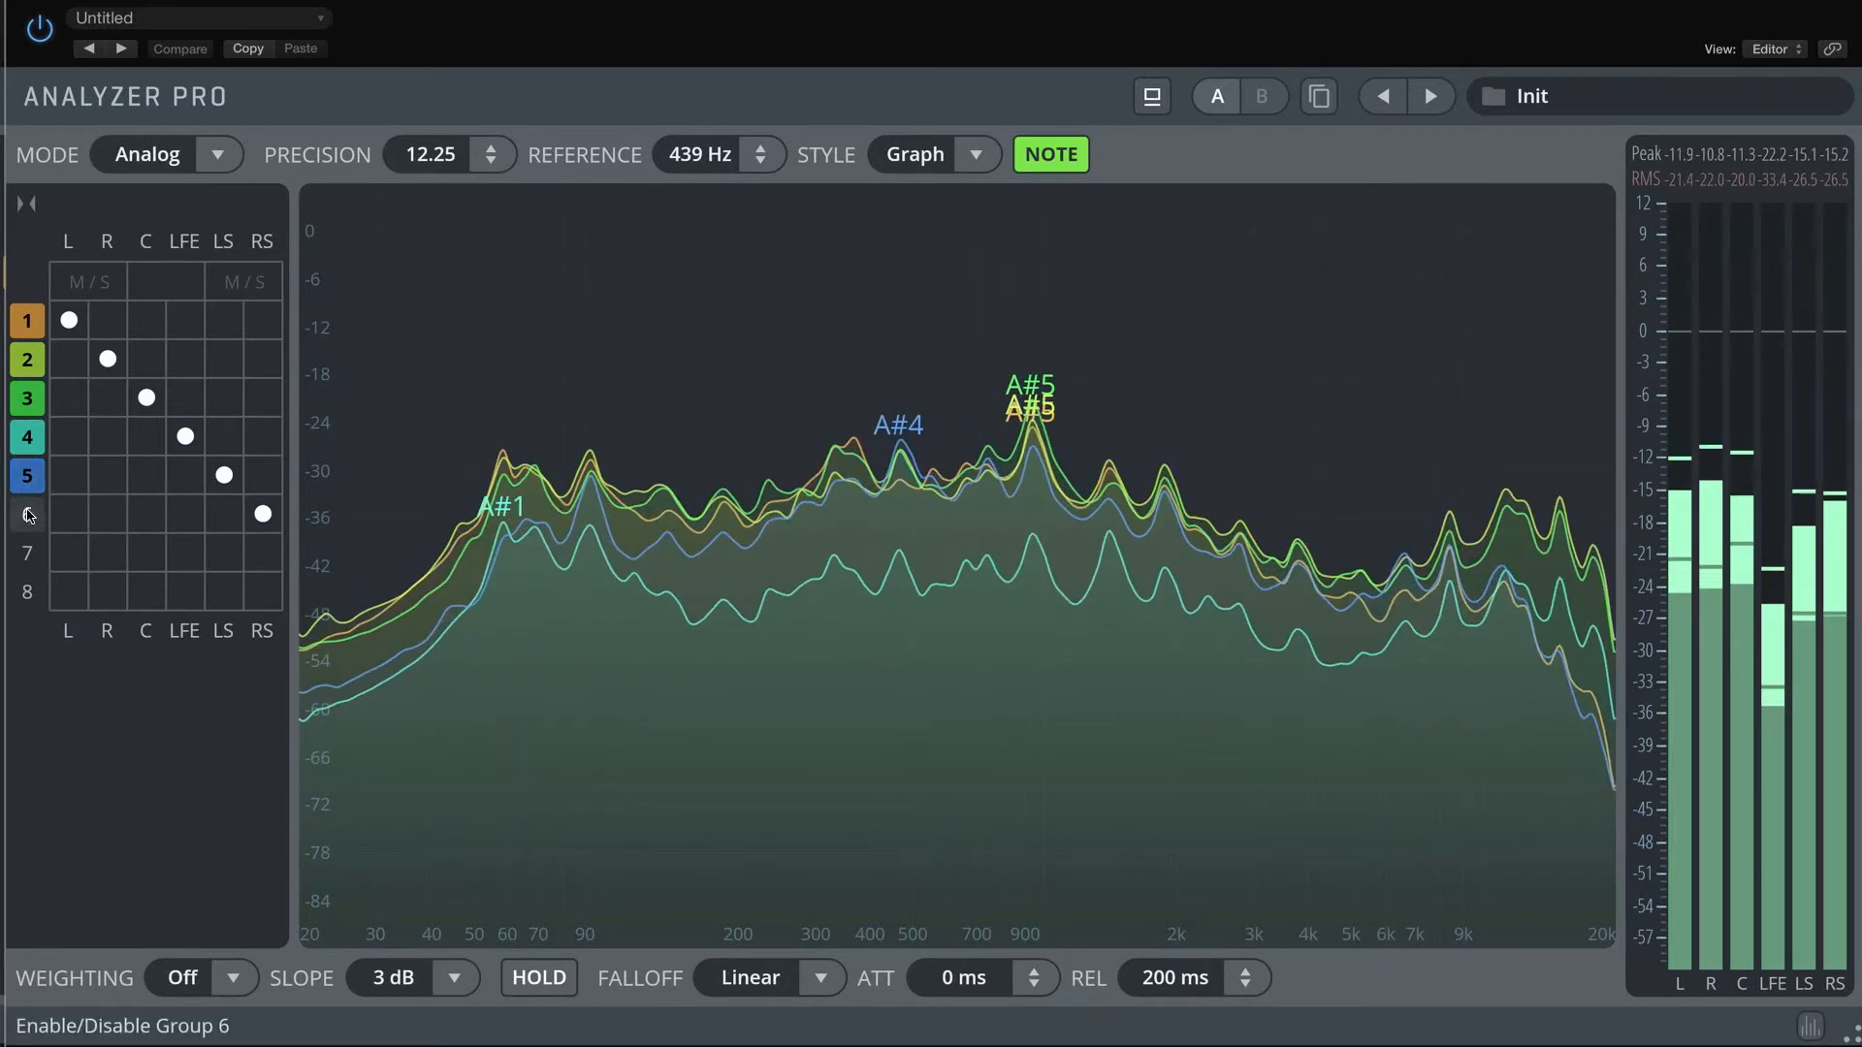
{"action": "left_click", "coordinate": [27, 514]}
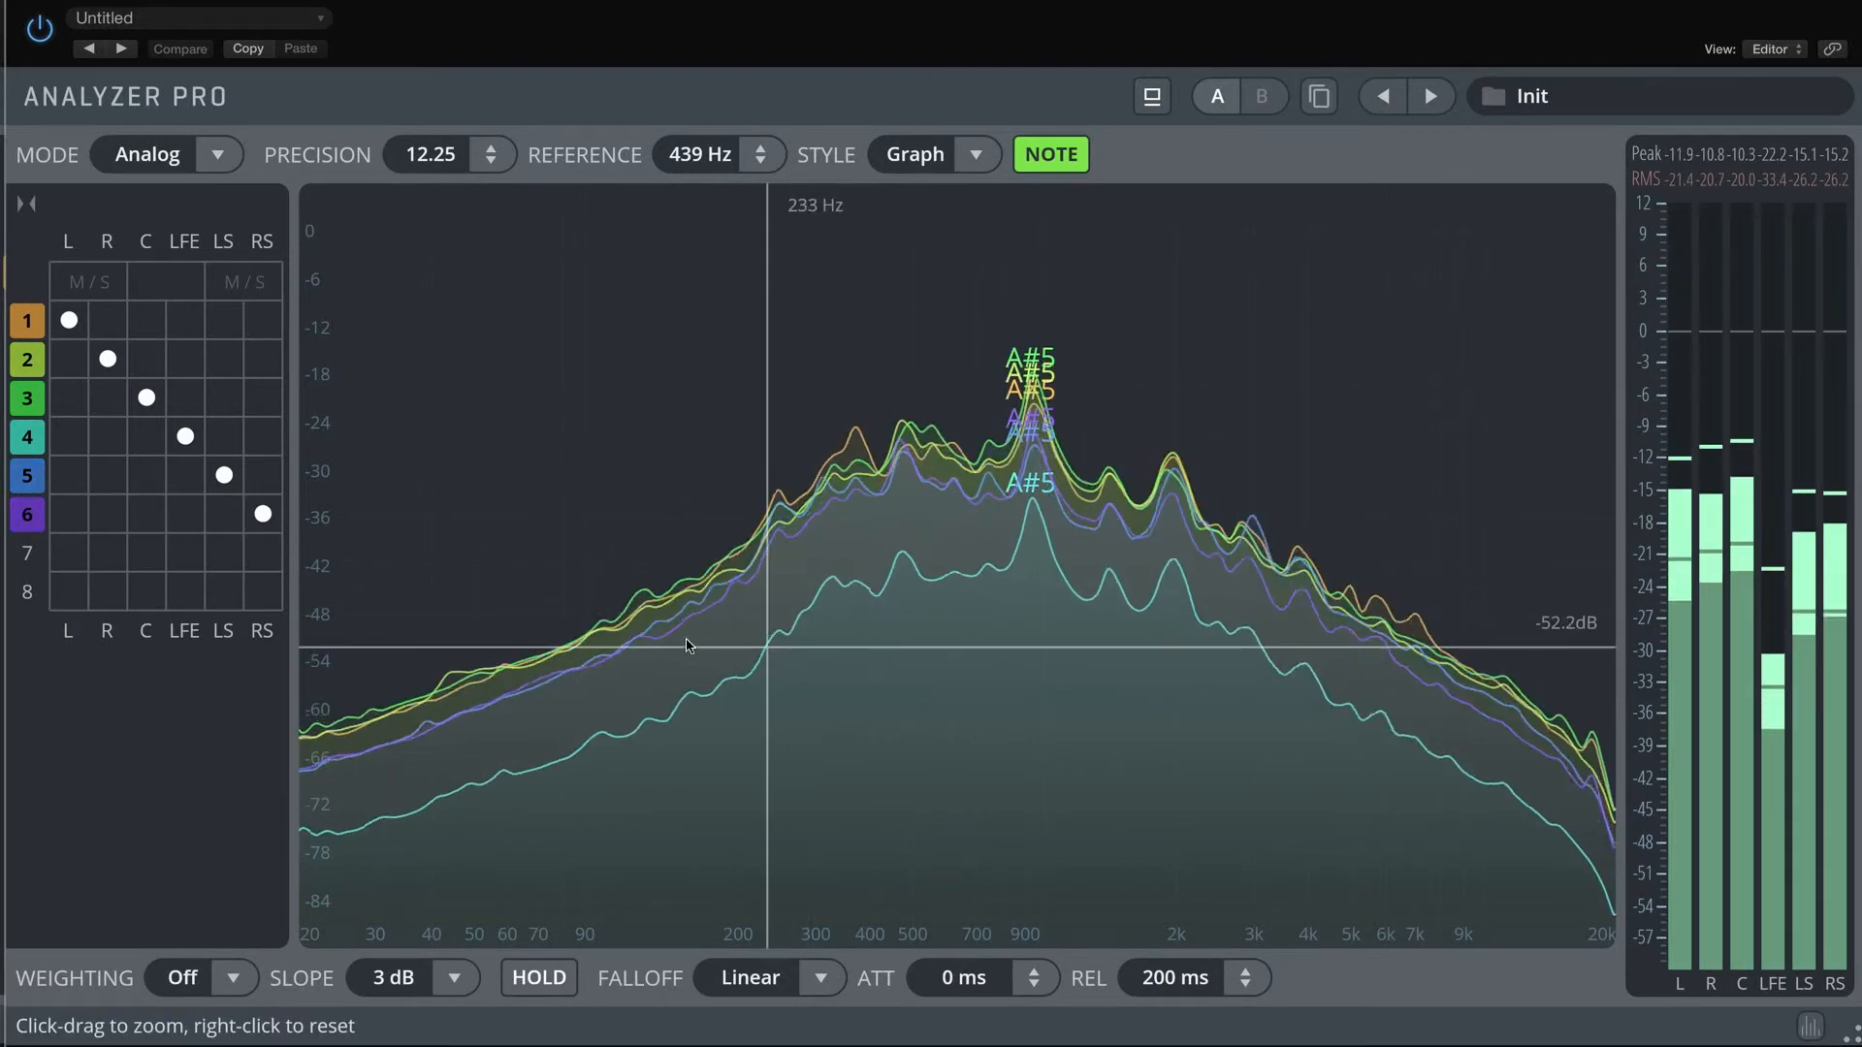
Try the A and B weighting curves, shrinking the window to reach the options, and set weighting back to Off
{"action": "left_click", "coordinate": [236, 980]}
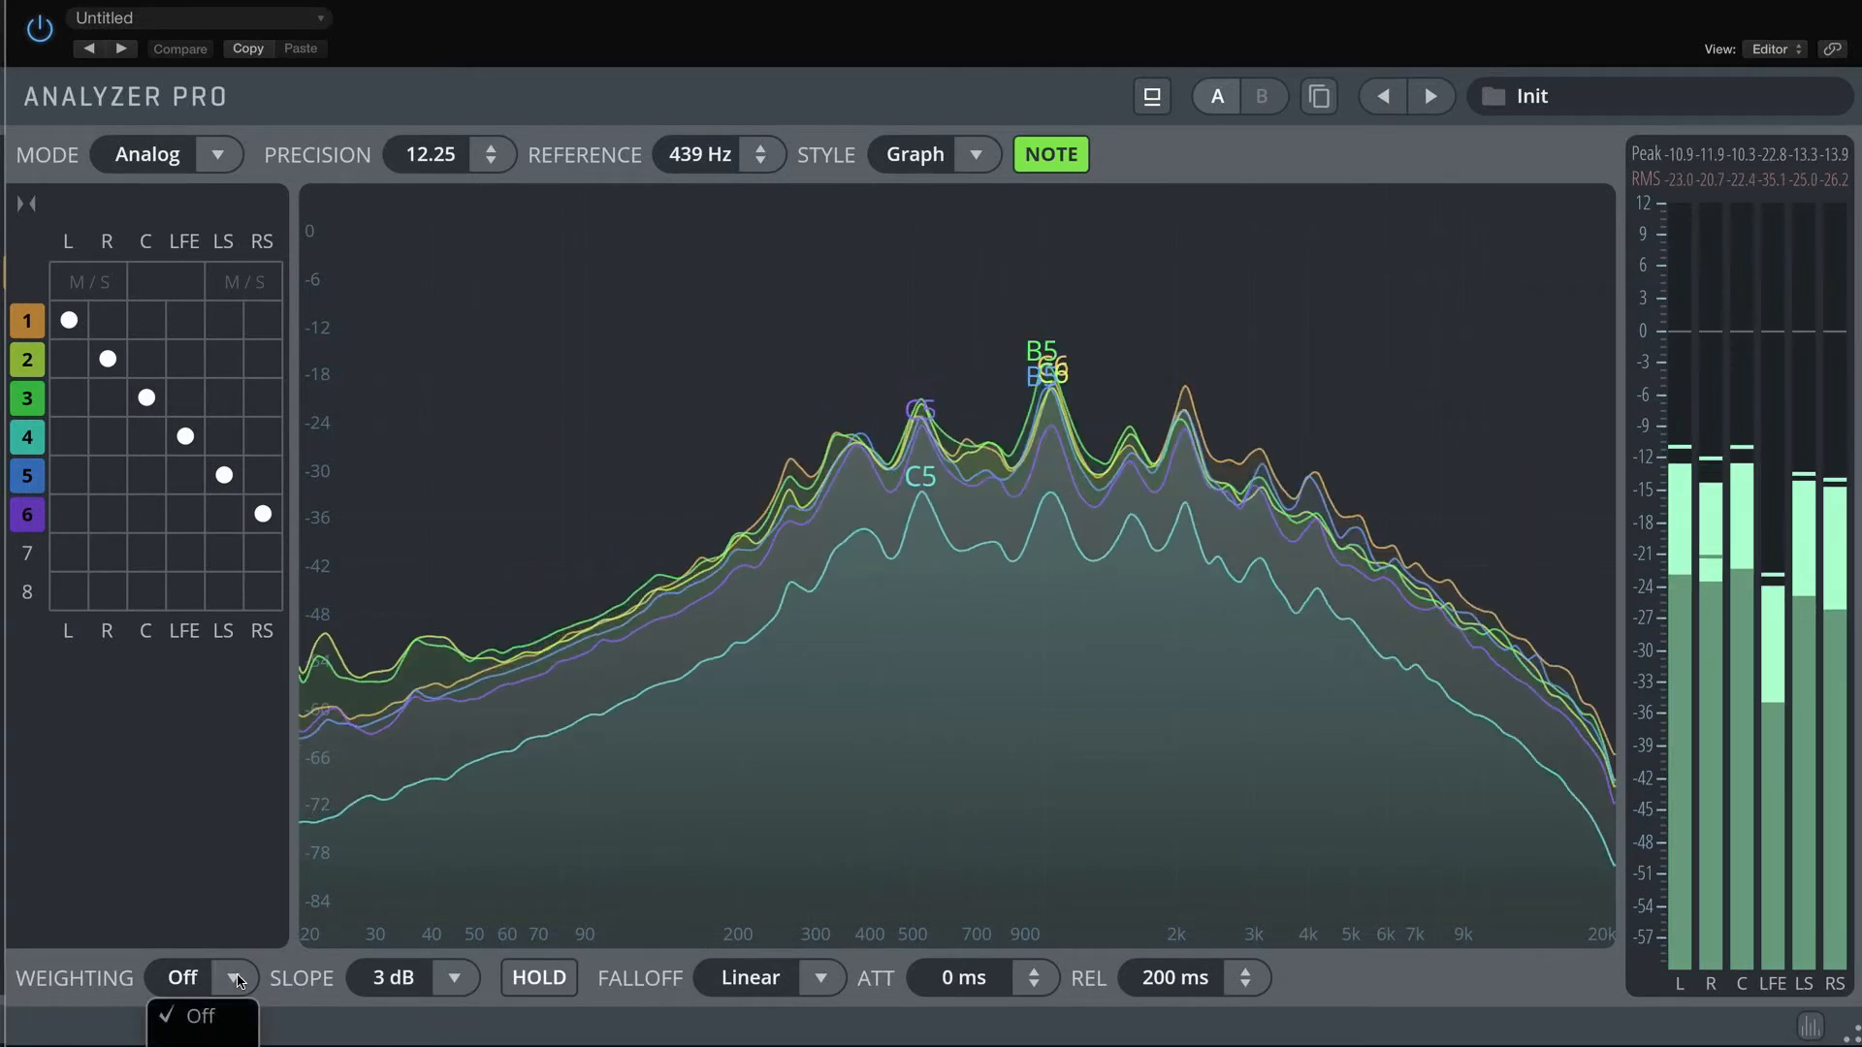
{"action": "left_click", "coordinate": [215, 1044]}
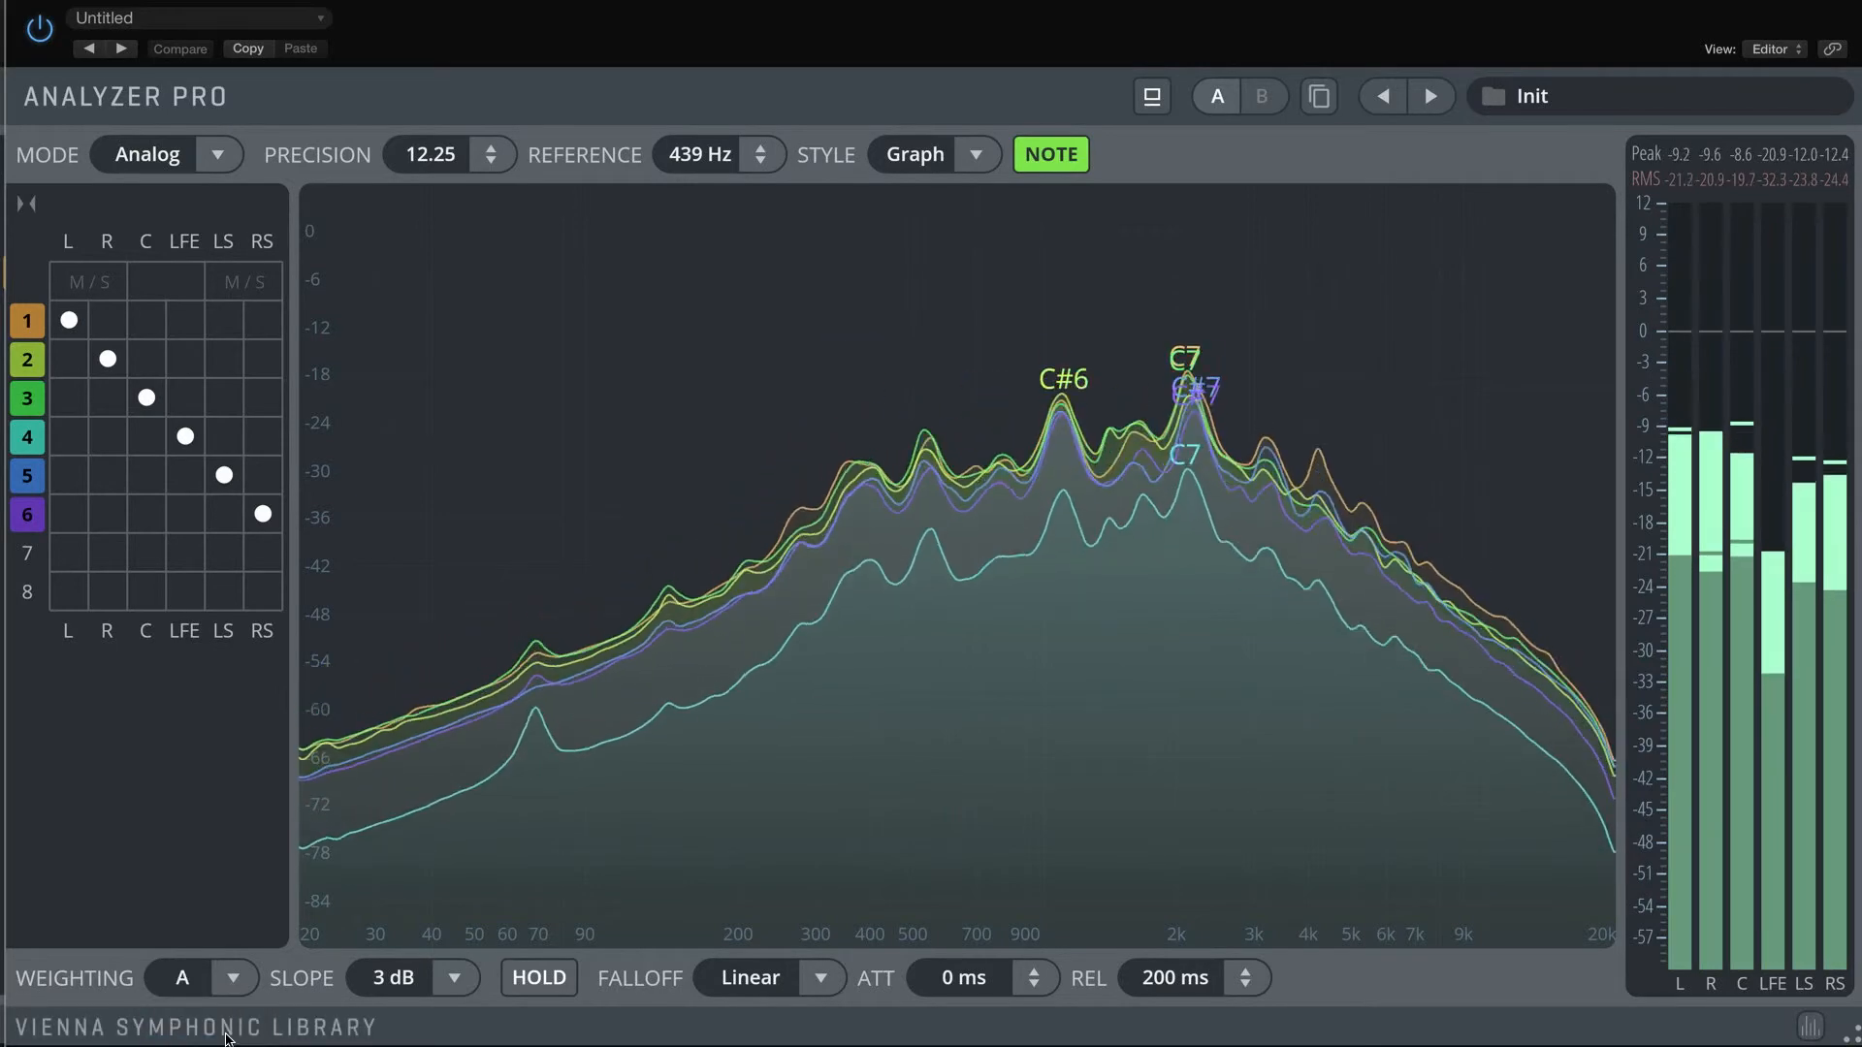
{"action": "left_click_drag", "start_coordinate": [1855, 1036], "coordinate": [1819, 944]}
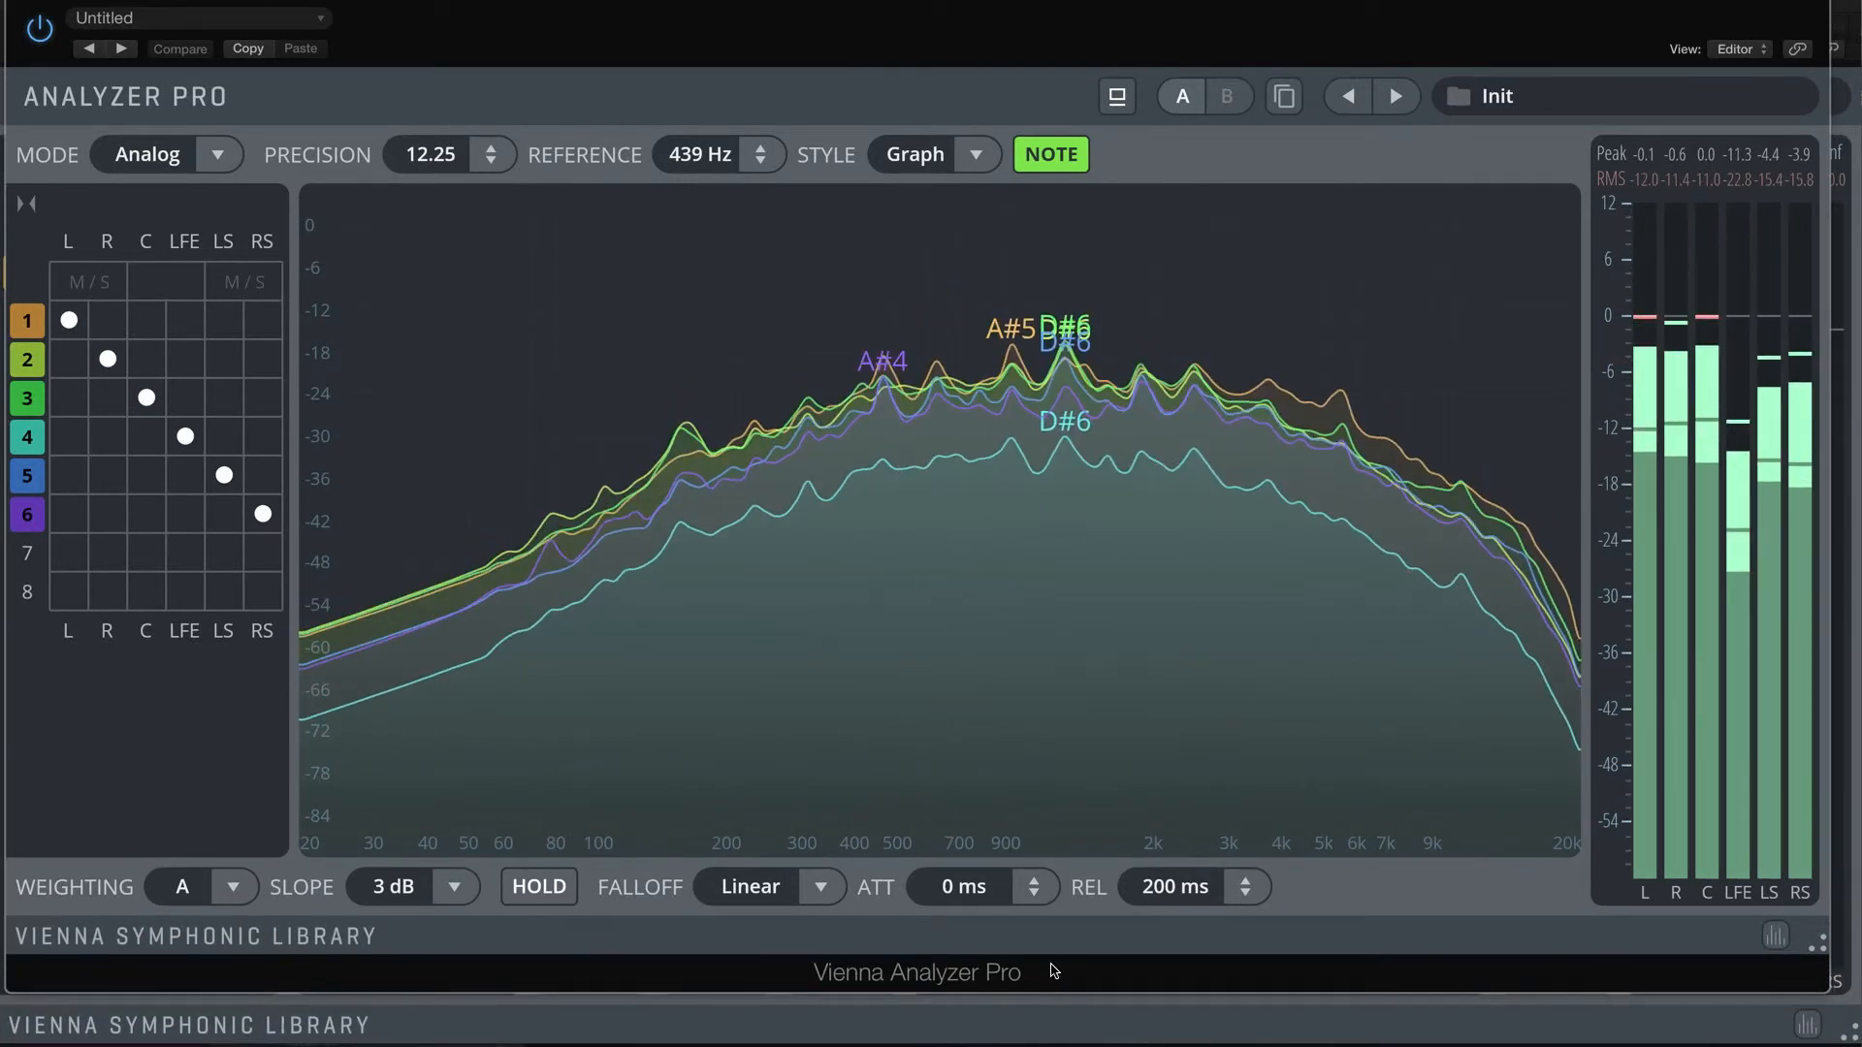
{"action": "left_click", "coordinate": [238, 889]}
{"action": "left_click", "coordinate": [218, 1003]}
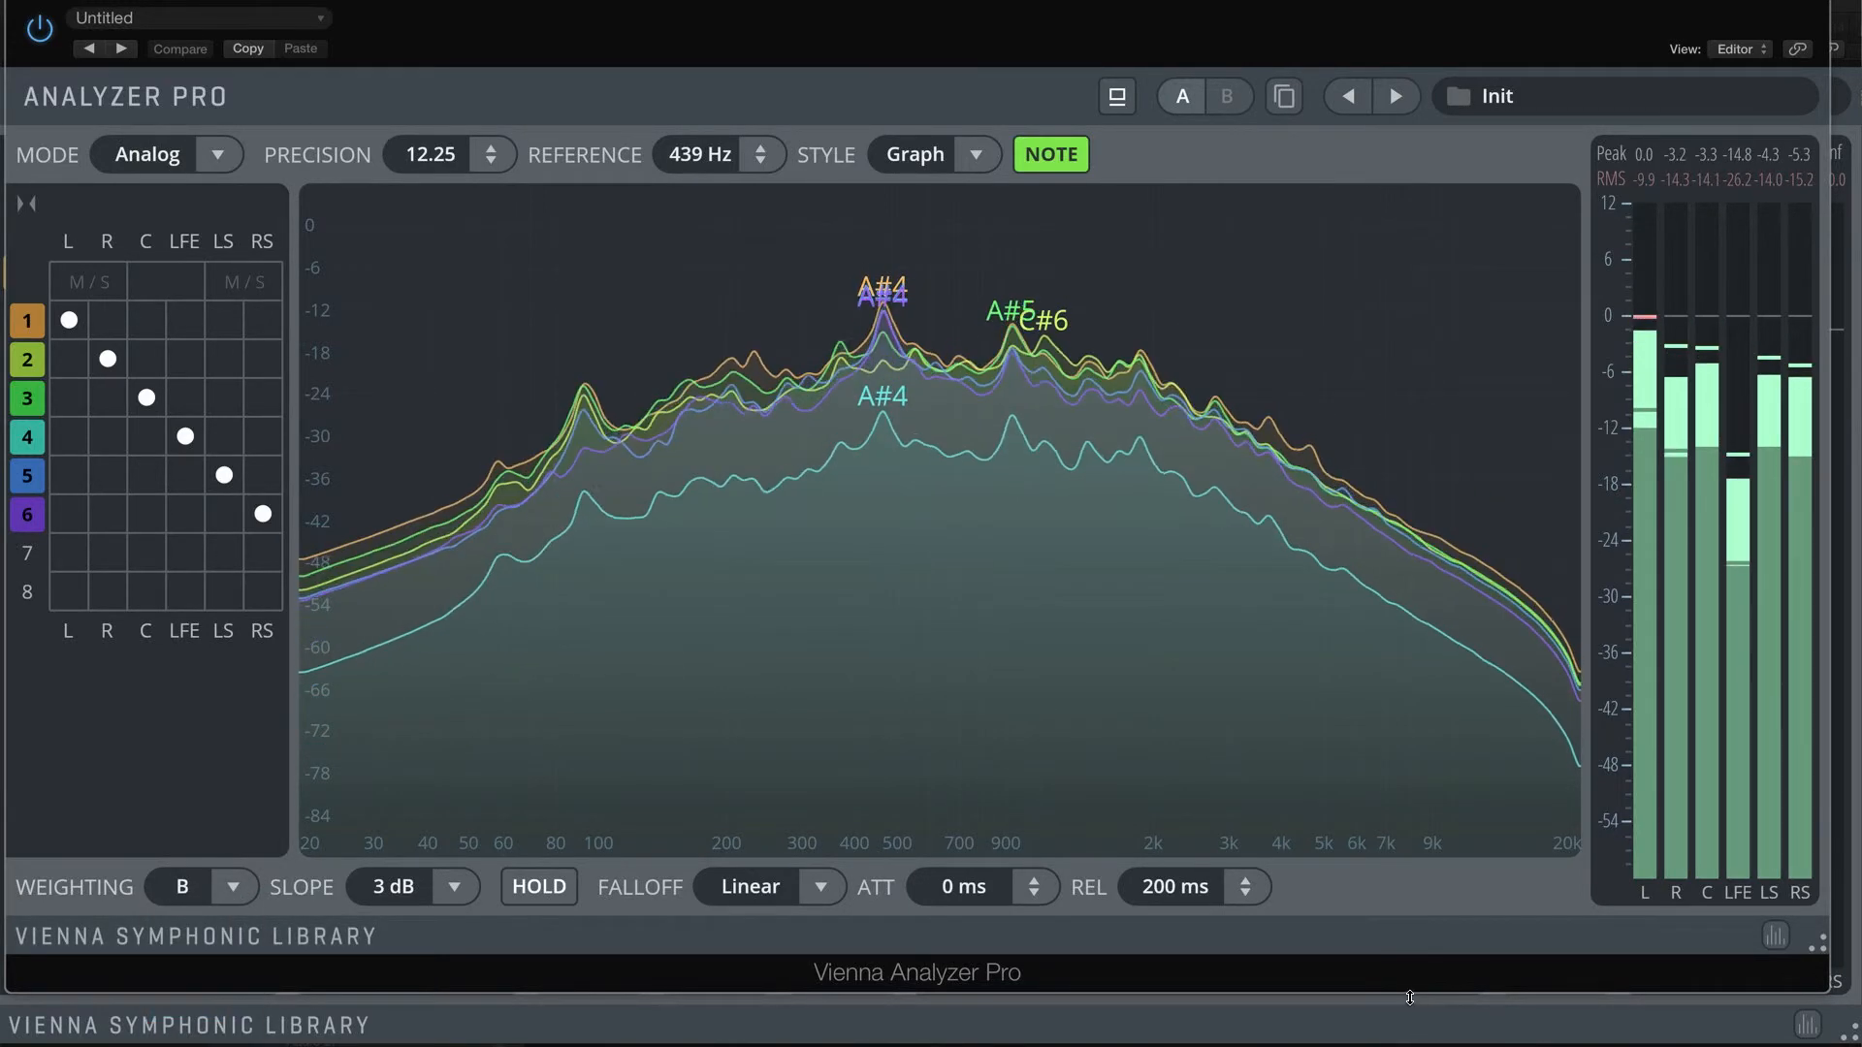
{"action": "left_click", "coordinate": [235, 890]}
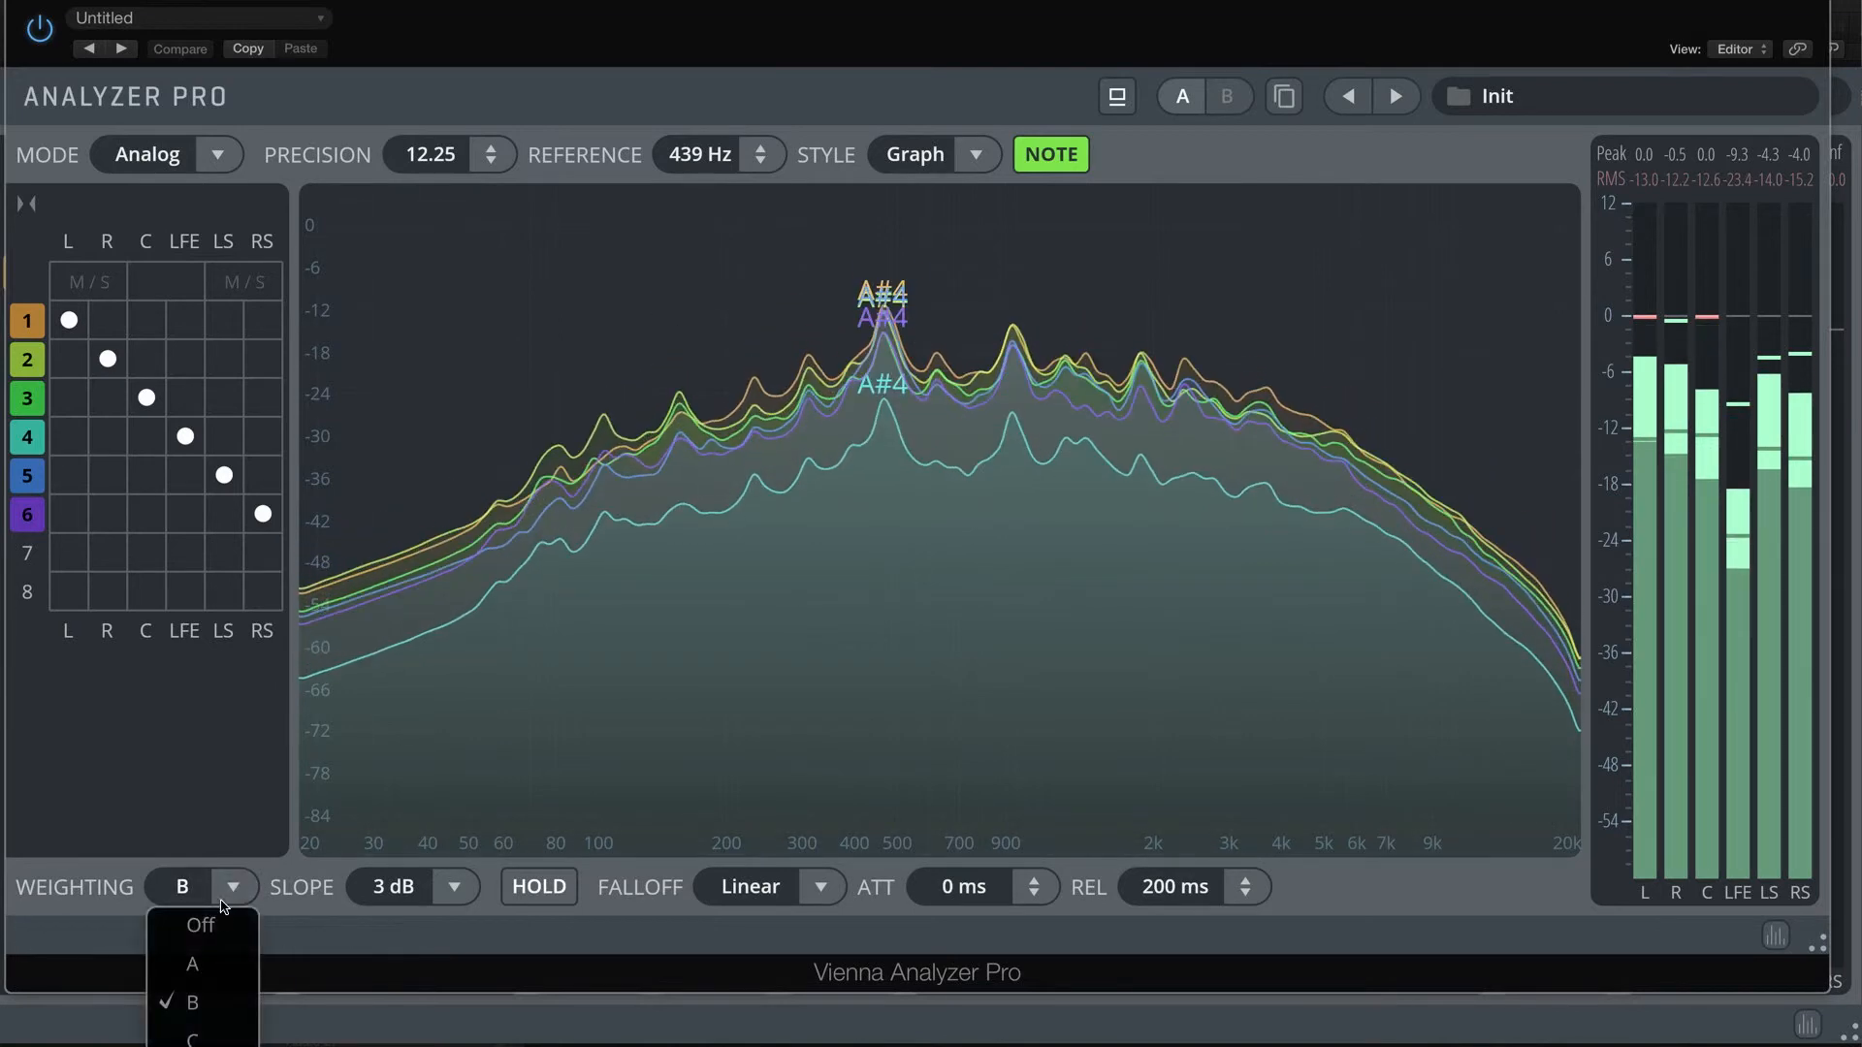
{"action": "left_click", "coordinate": [220, 924]}
Try a 1.5 dB slope for the spectrum and return it to 3 dB
{"action": "left_click", "coordinate": [453, 888]}
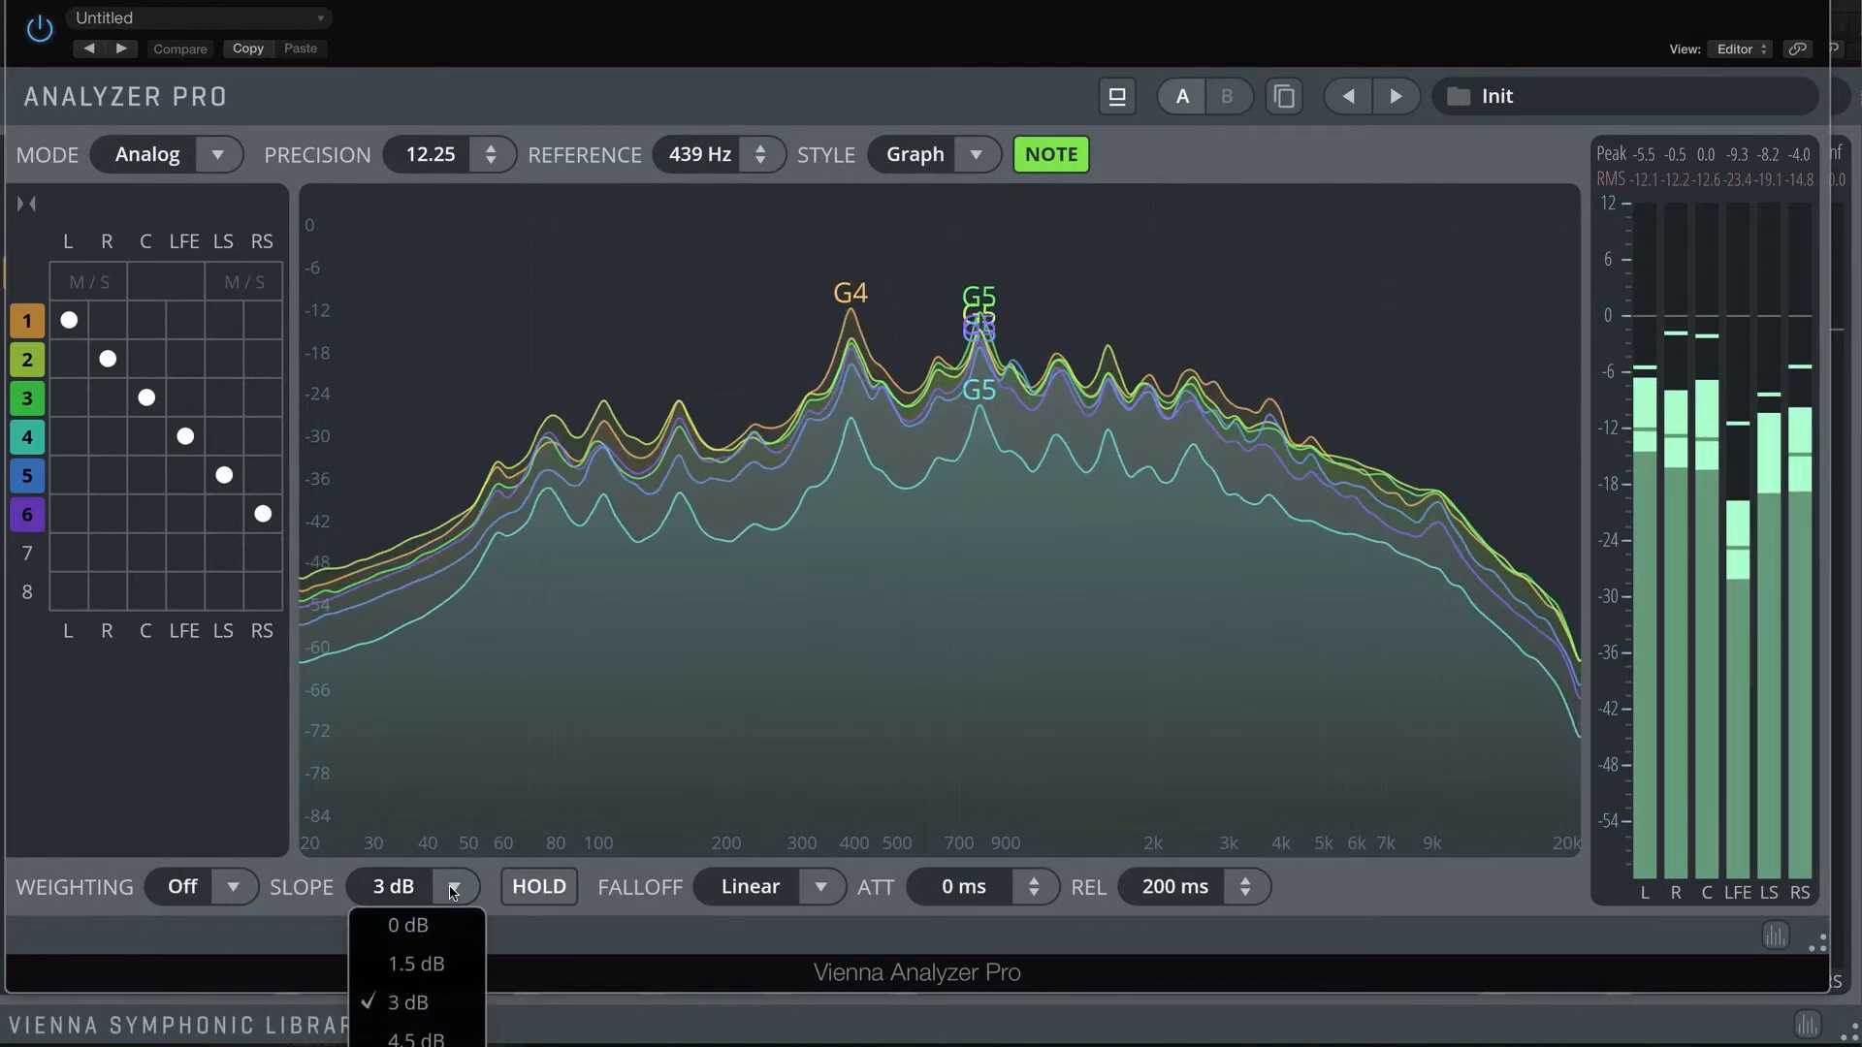
{"action": "left_click", "coordinate": [431, 963]}
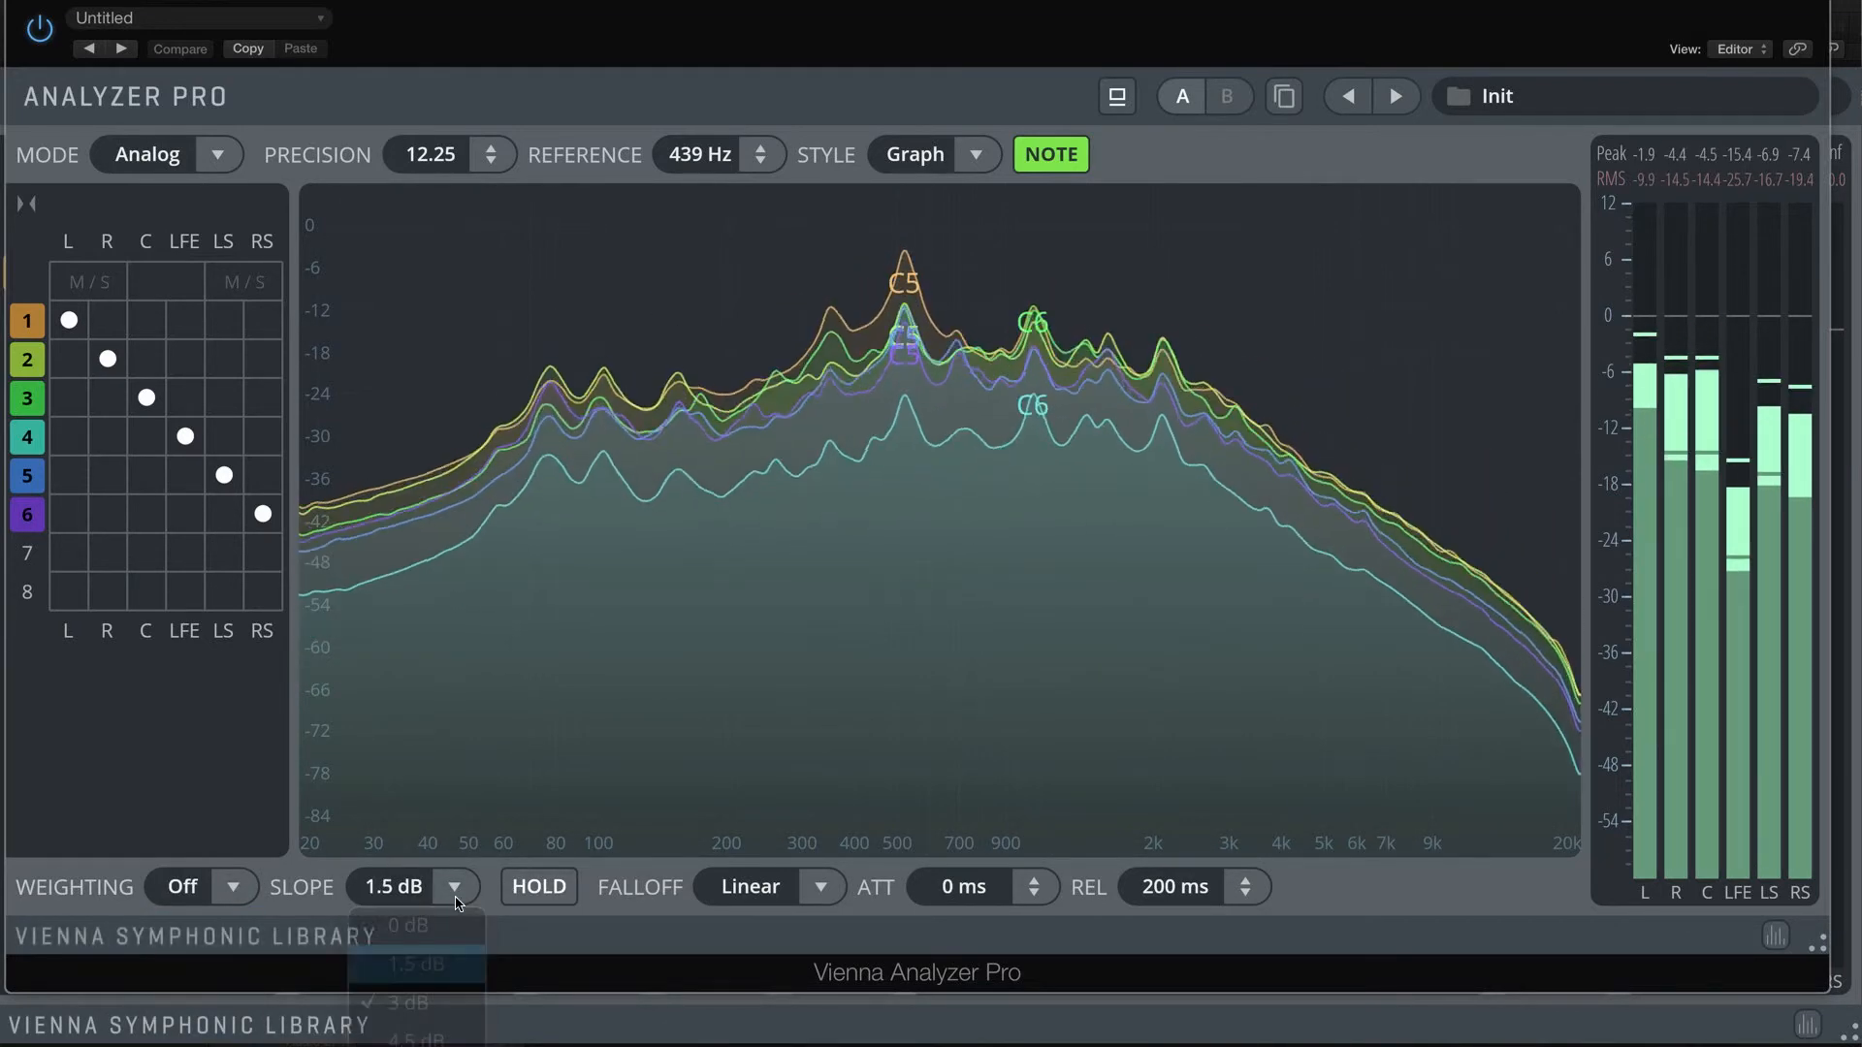
{"action": "left_click", "coordinate": [457, 890]}
{"action": "left_click", "coordinate": [441, 999]}
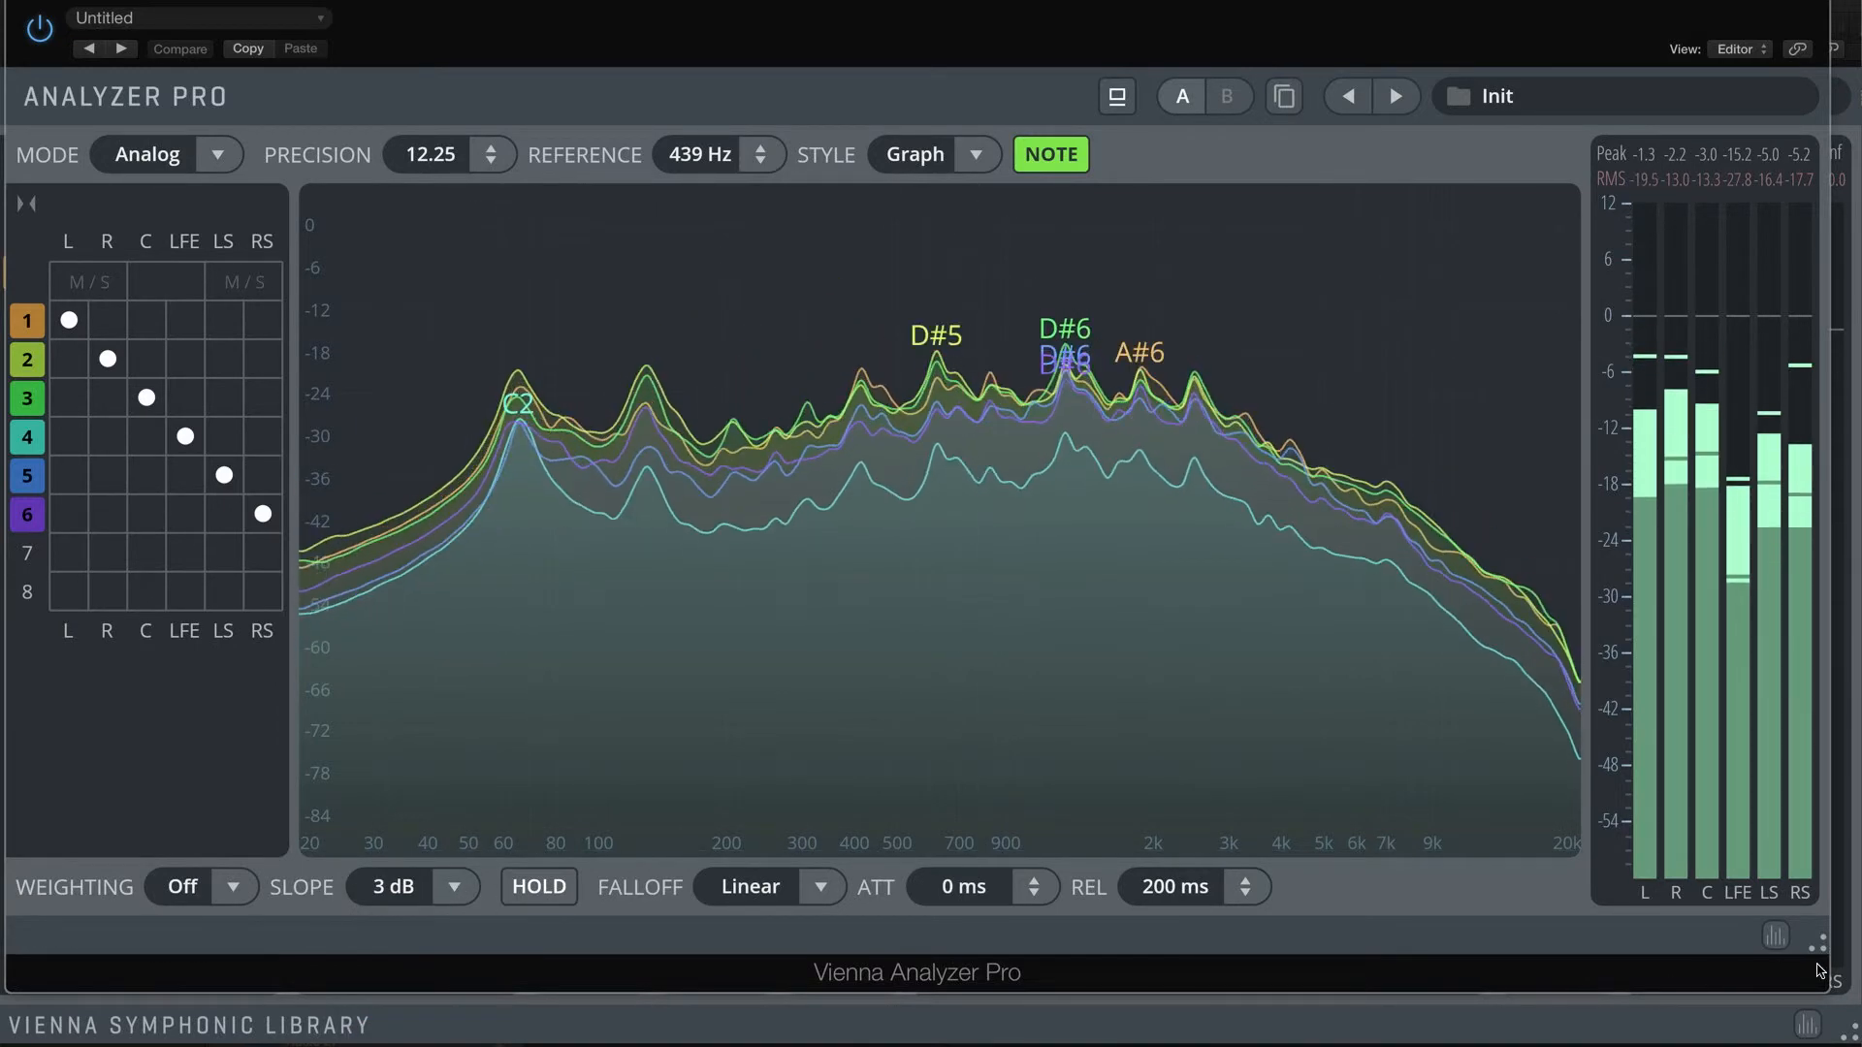
Enlarge the analyzer window again and turn on Hold to keep the spectrum peaks
{"action": "left_click_drag", "start_coordinate": [1818, 945], "coordinate": [1853, 1026]}
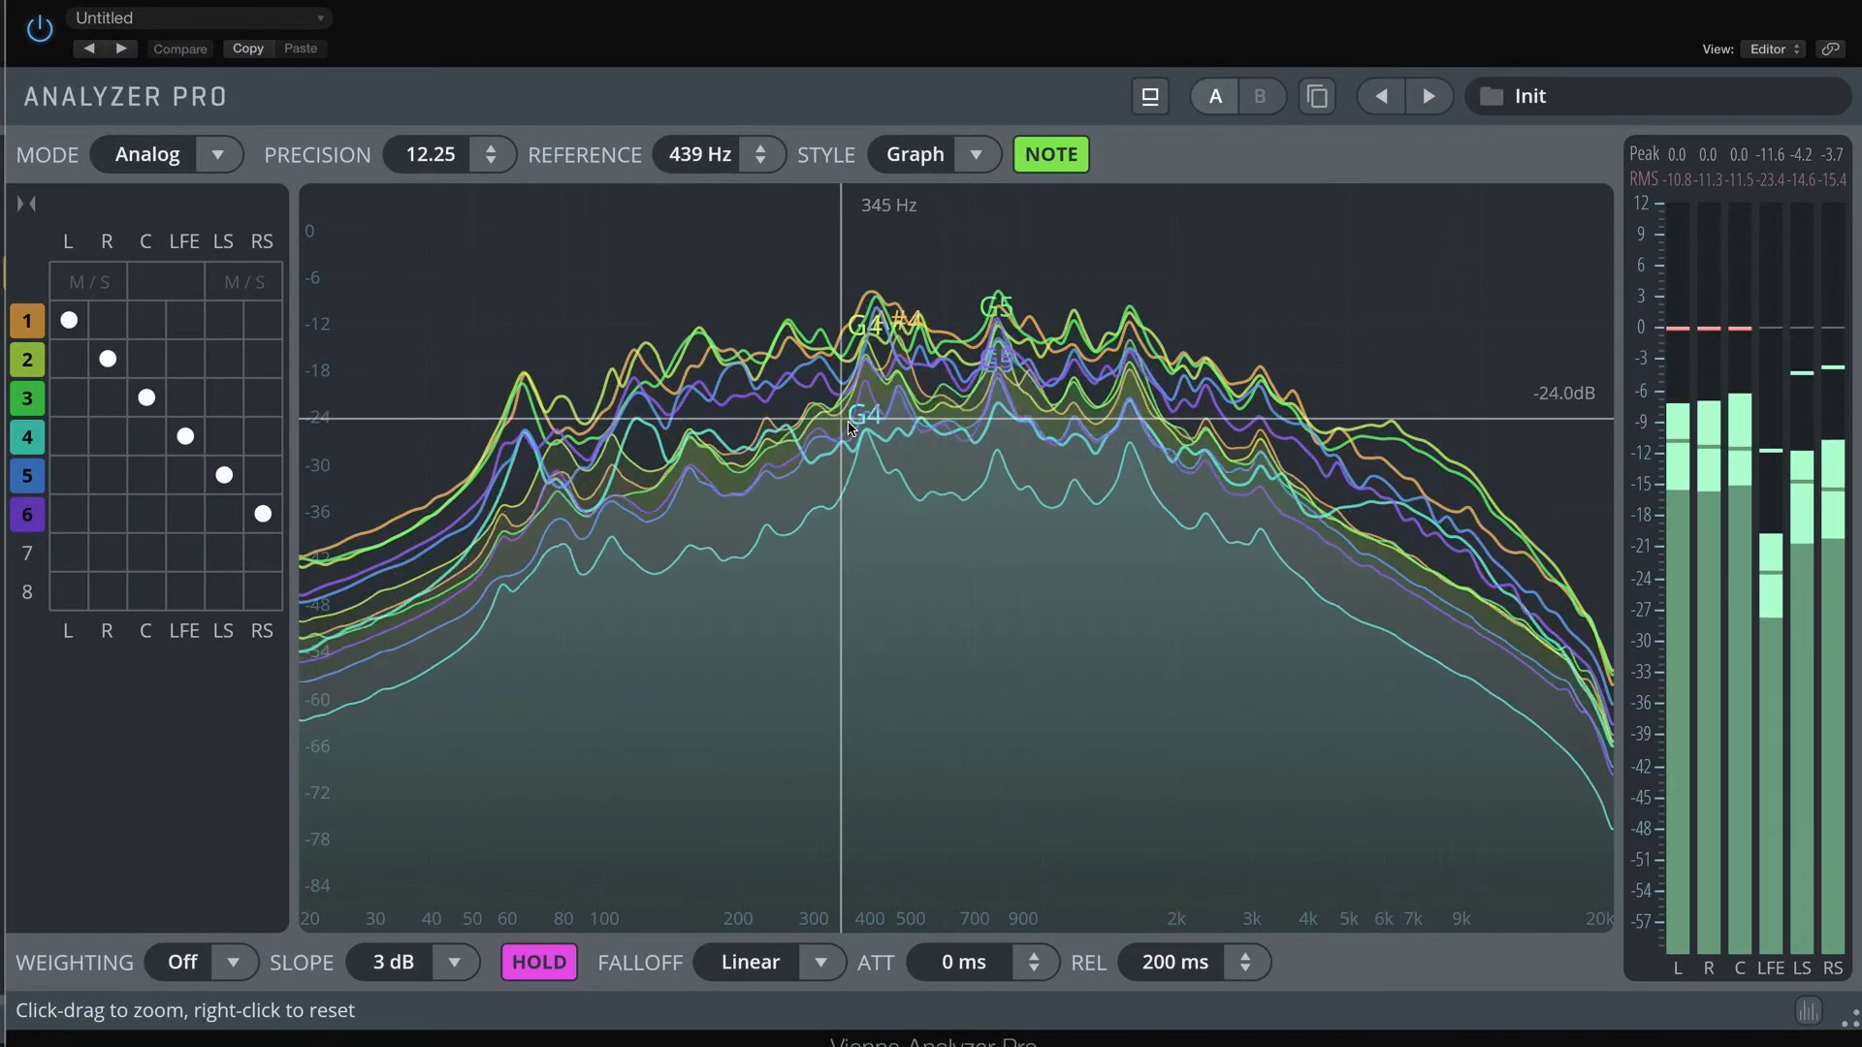
Try the Newton falloff, return it to Linear, and set the attack to 738 ms
{"action": "left_click", "coordinate": [766, 963]}
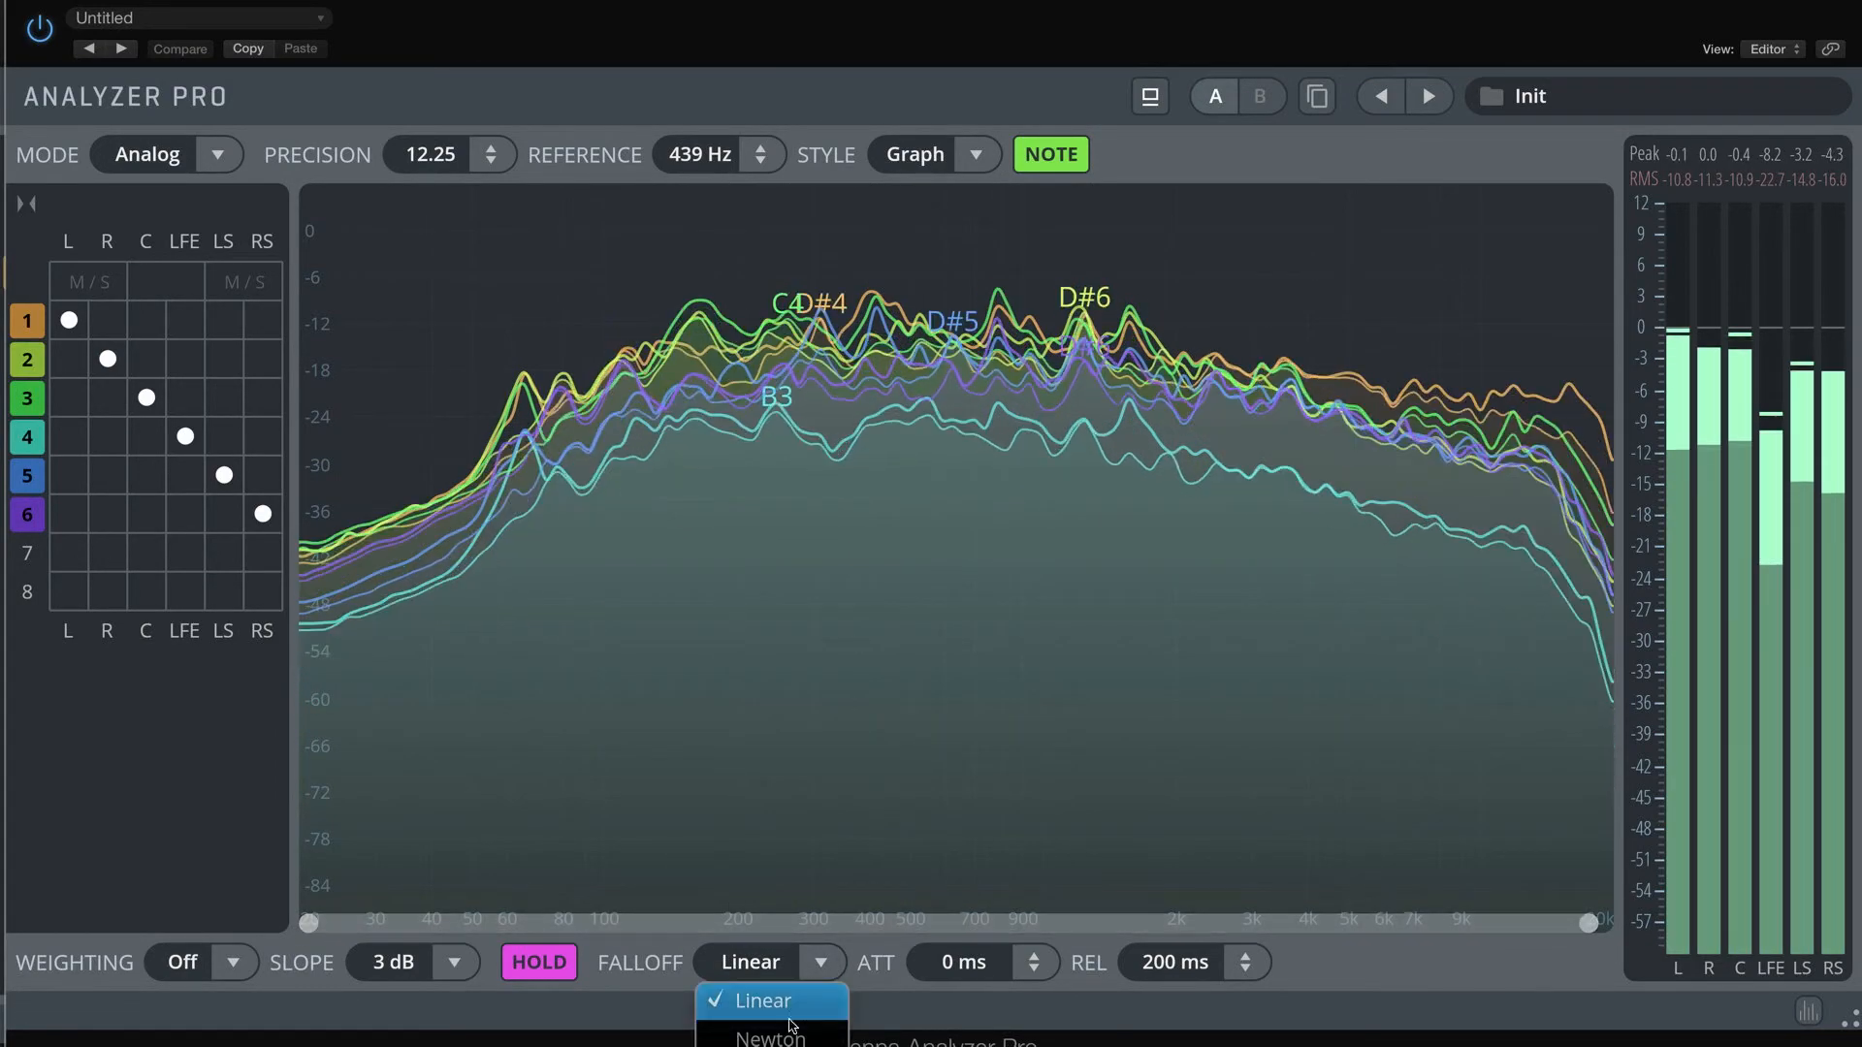
{"action": "left_click", "coordinate": [776, 1039]}
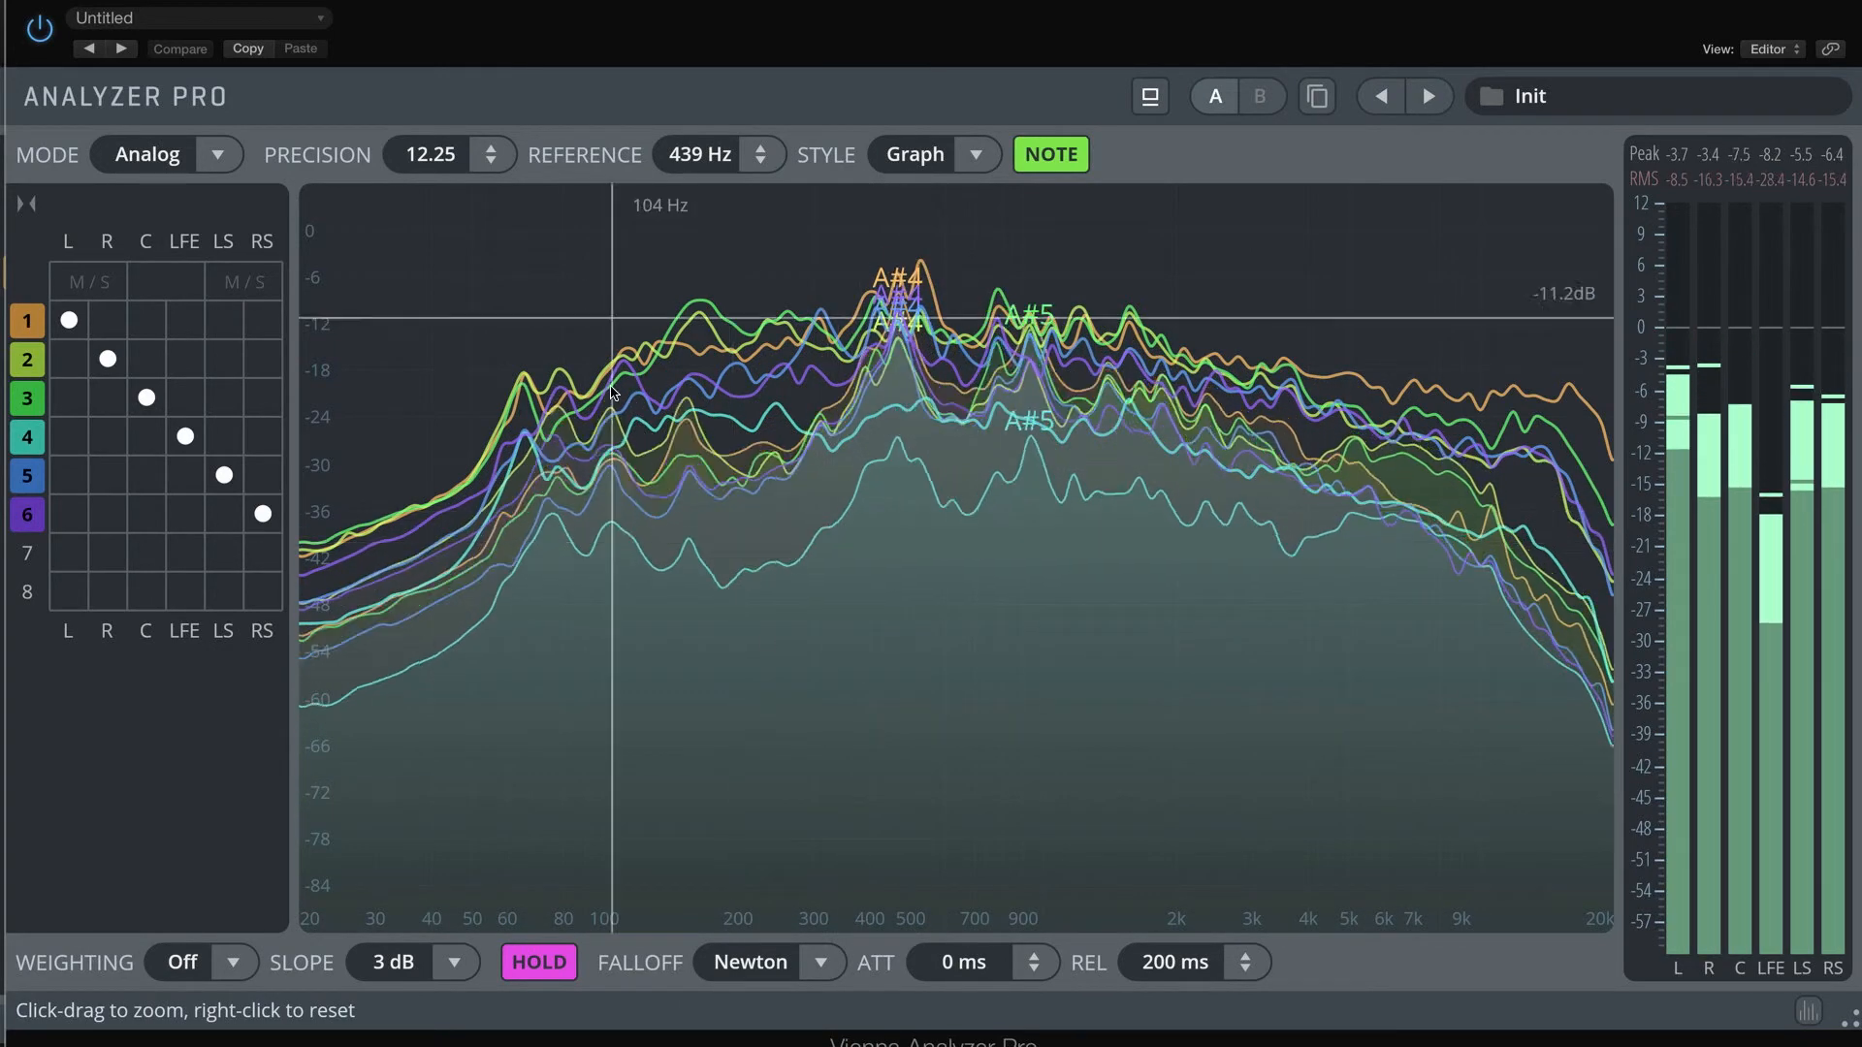
{"action": "left_click", "coordinate": [815, 962]}
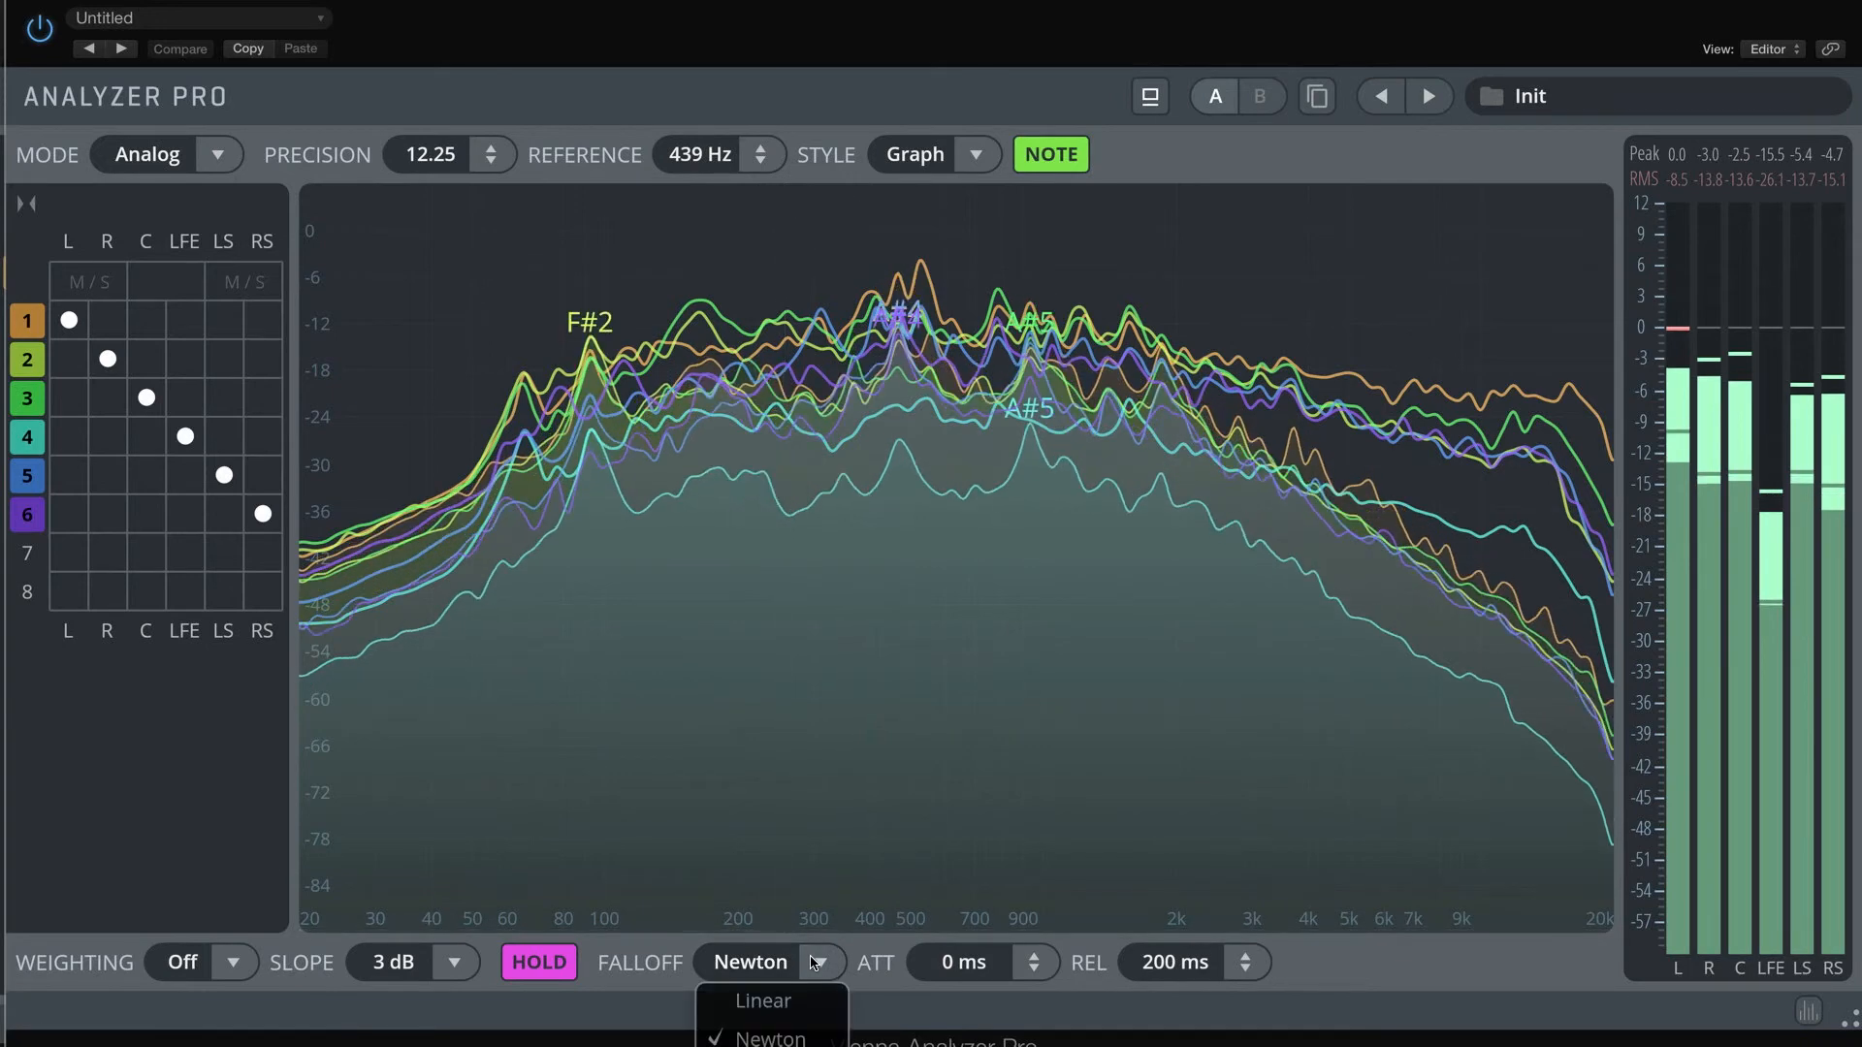
{"action": "left_click", "coordinate": [796, 1000]}
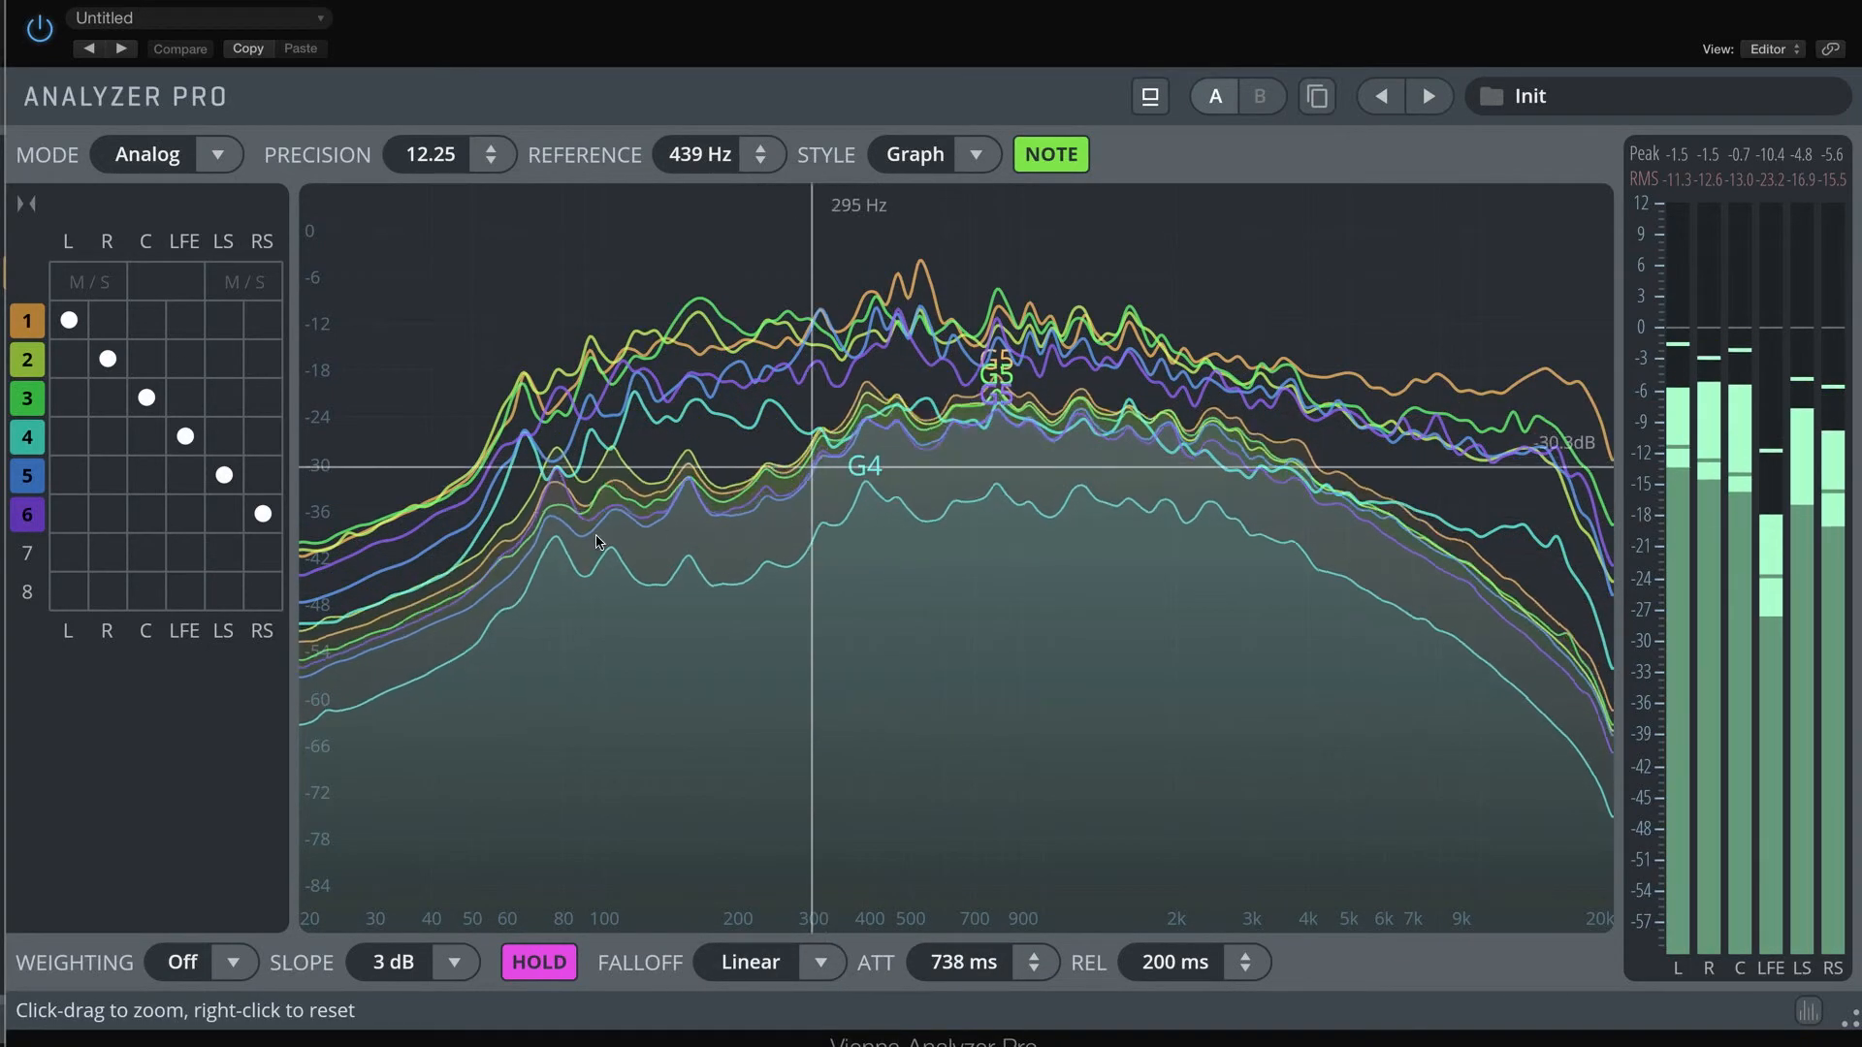
Turn off Hold and set the falloff times to 280 ms attack and 694 ms release
{"action": "left_click", "coordinate": [540, 962]}
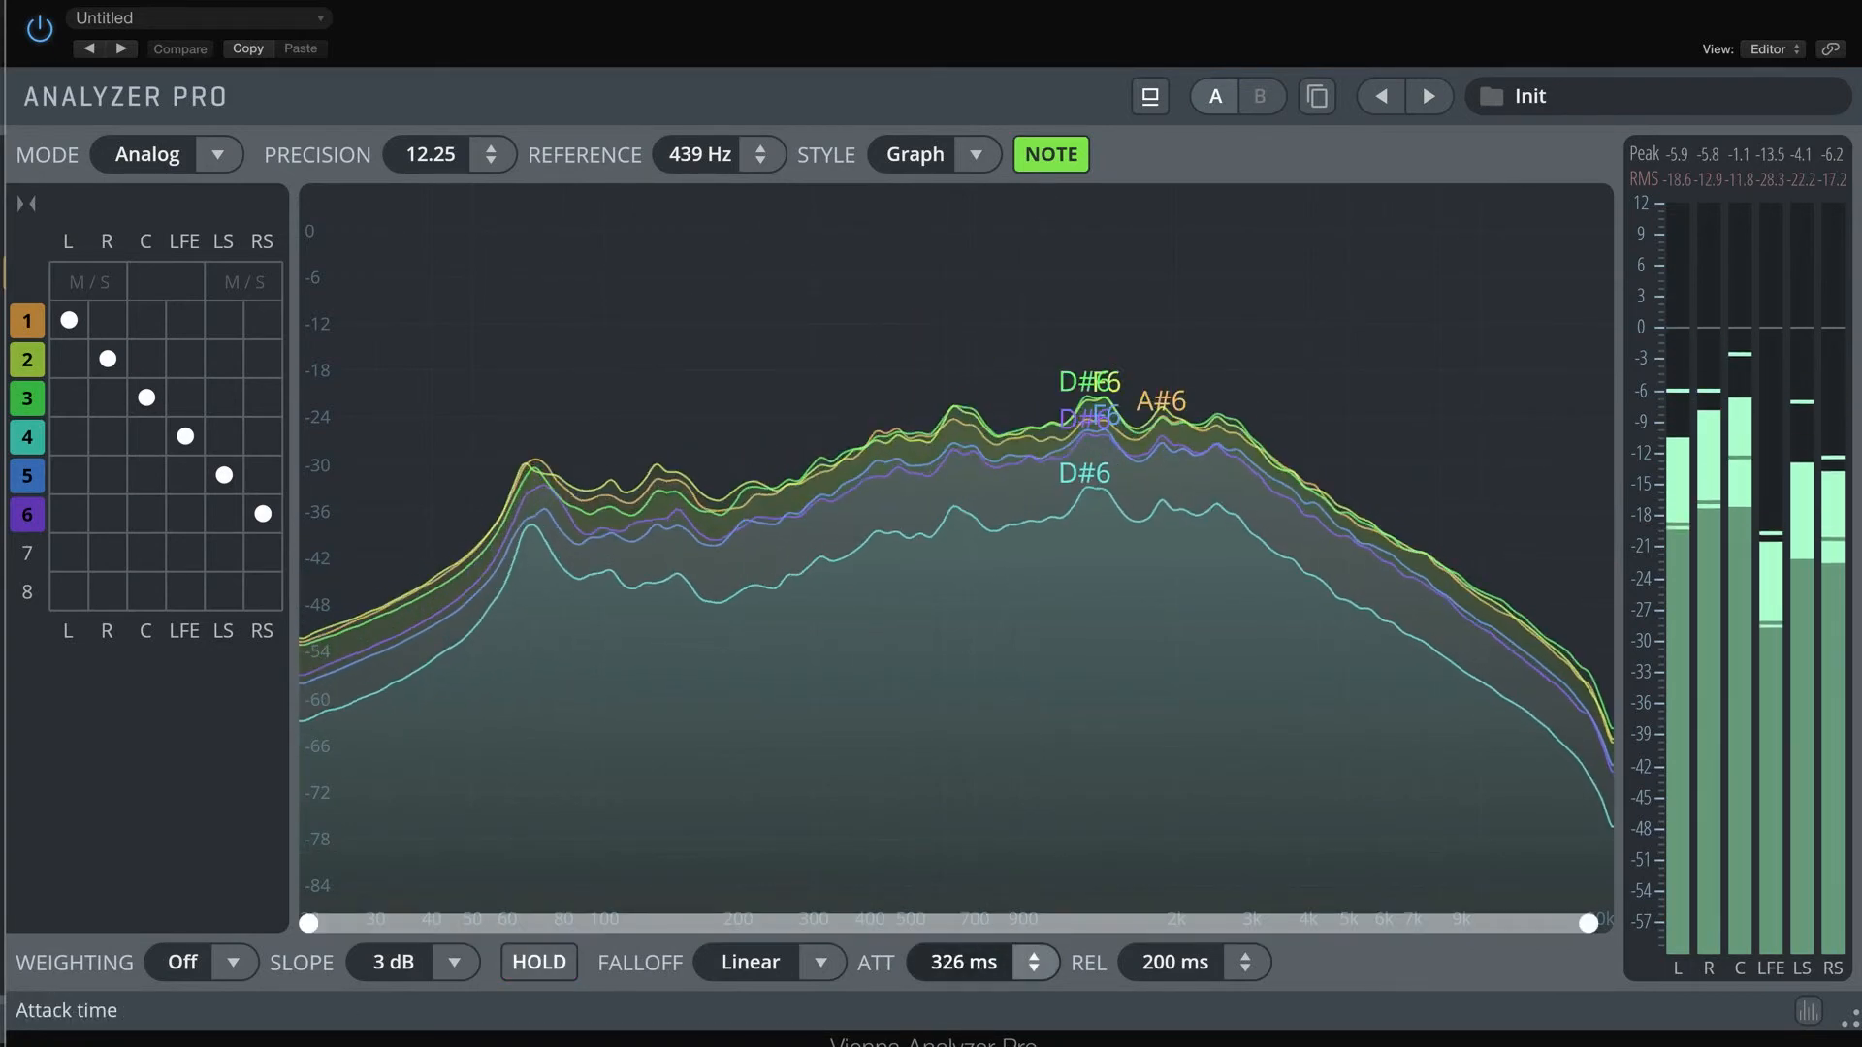
{"action": "left_click_drag", "start_coordinate": [1034, 962], "coordinate": [1034, 972]}
{"action": "left_click_drag", "start_coordinate": [1246, 963], "coordinate": [1246, 926]}
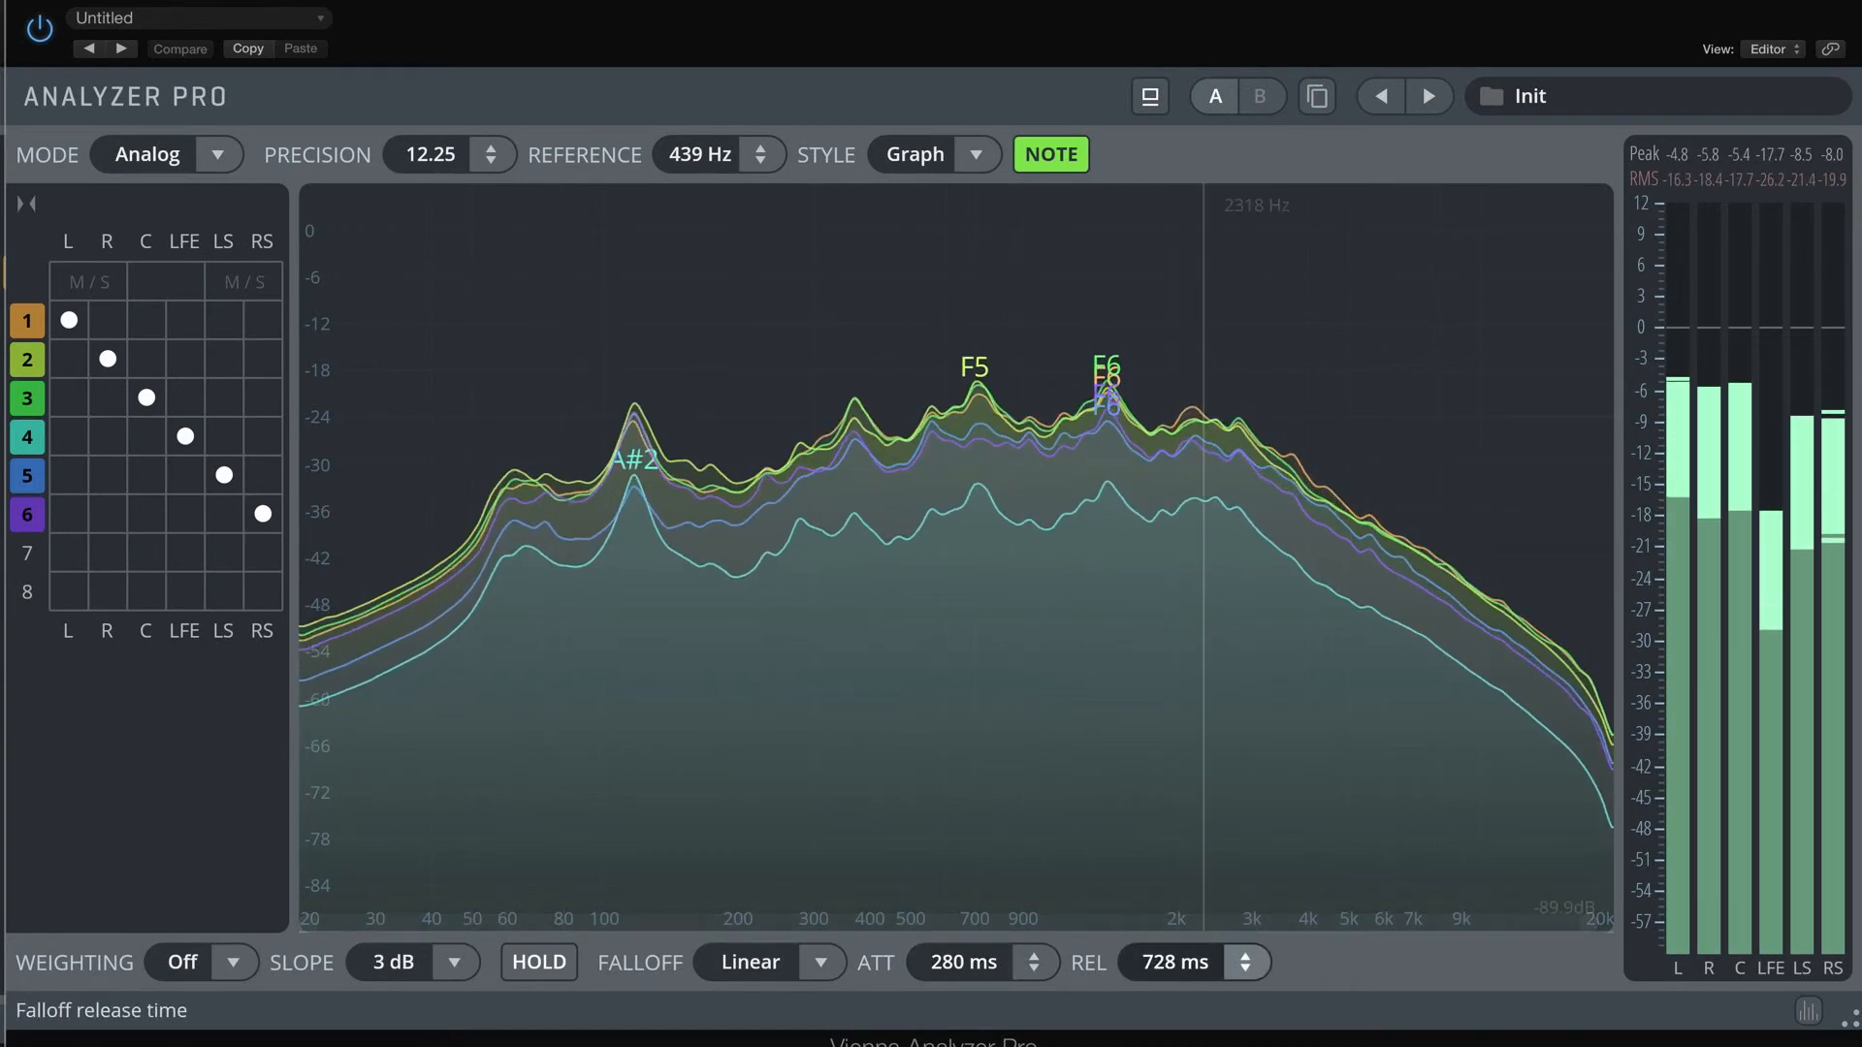
Switch the analyzer to Digital mode and set the window size to 8192
{"action": "left_click", "coordinate": [219, 154]}
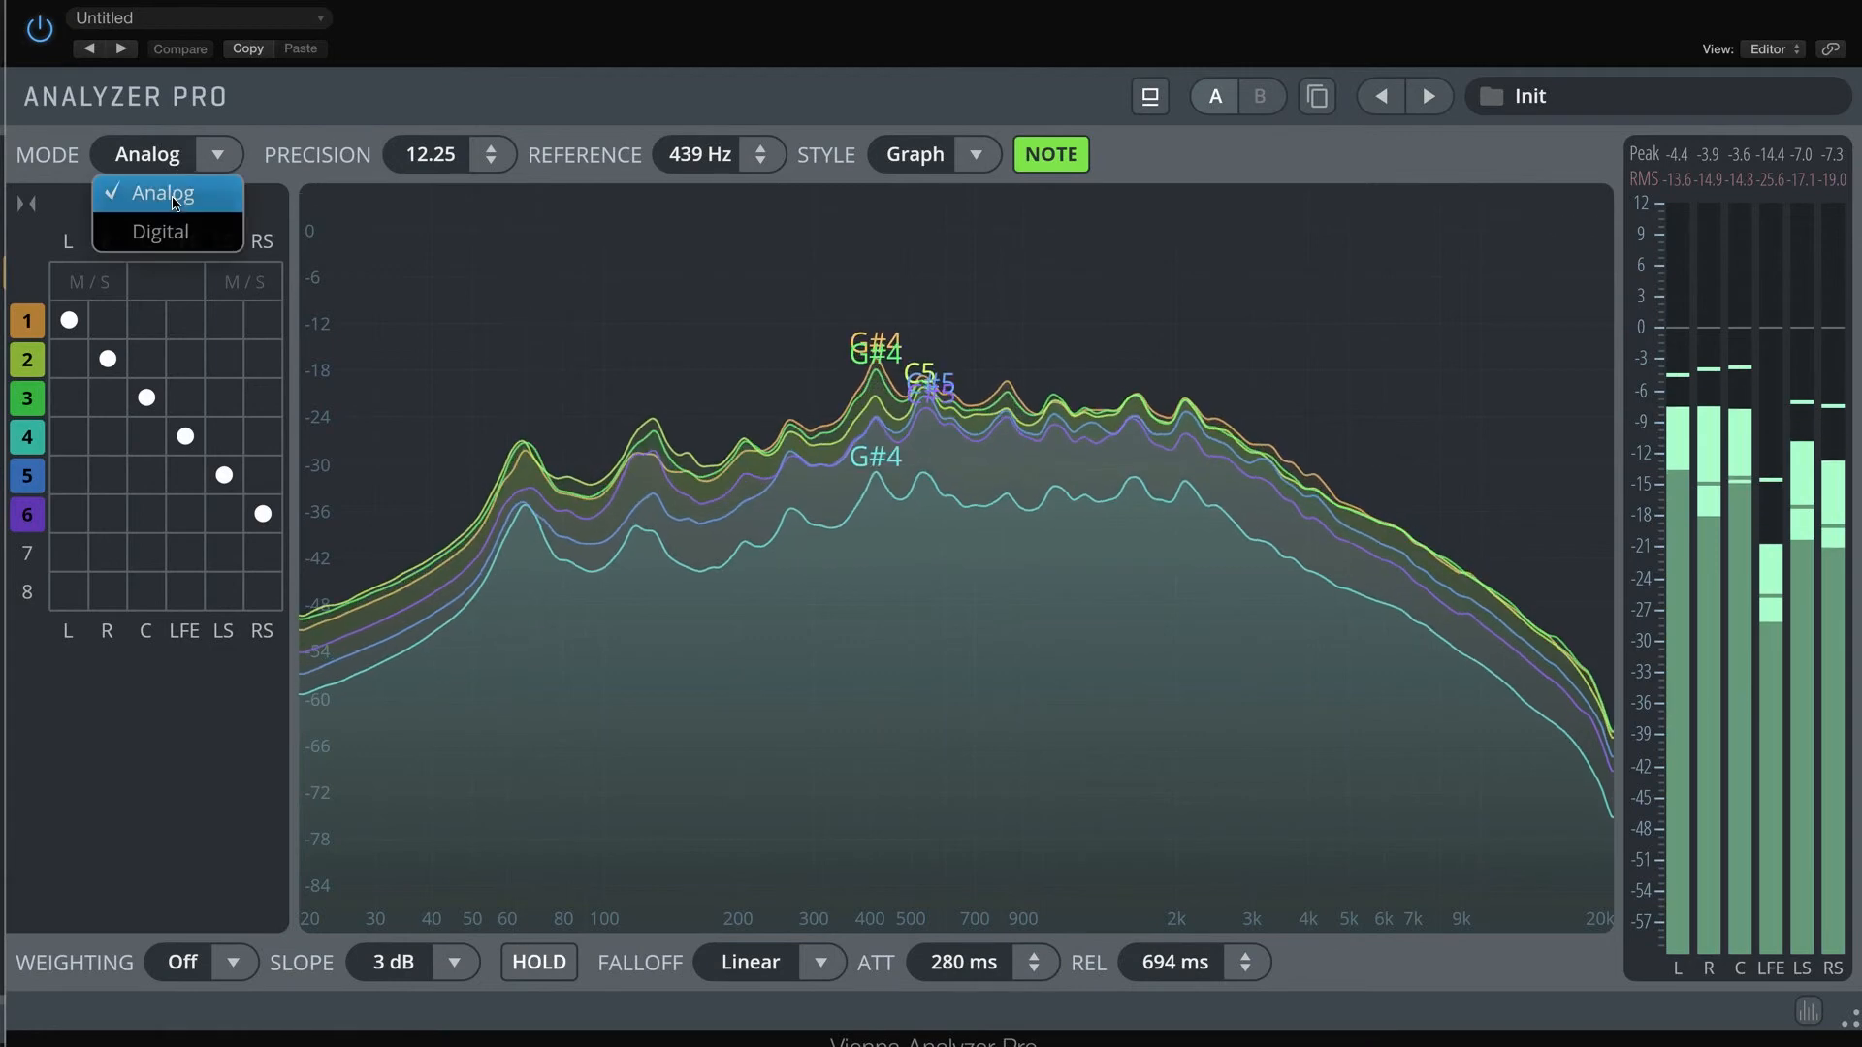
{"action": "left_click", "coordinate": [193, 236]}
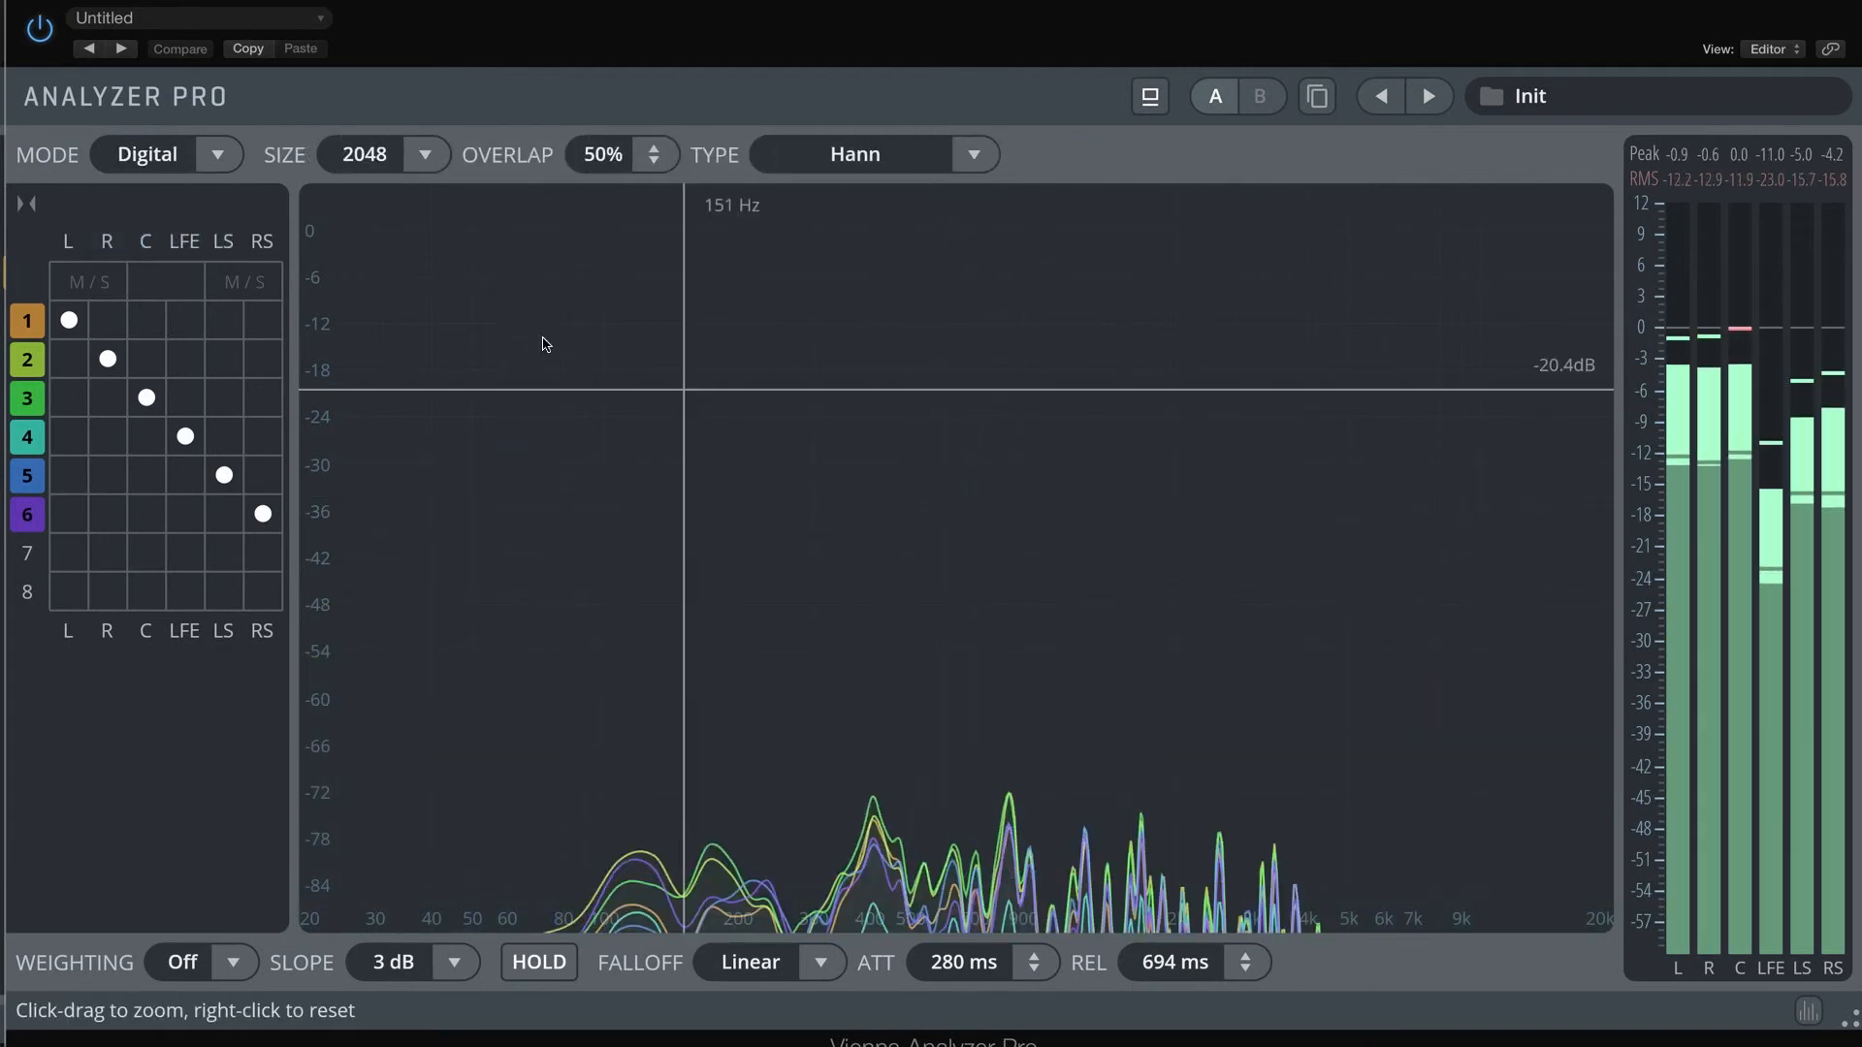
{"action": "left_click", "coordinate": [385, 156]}
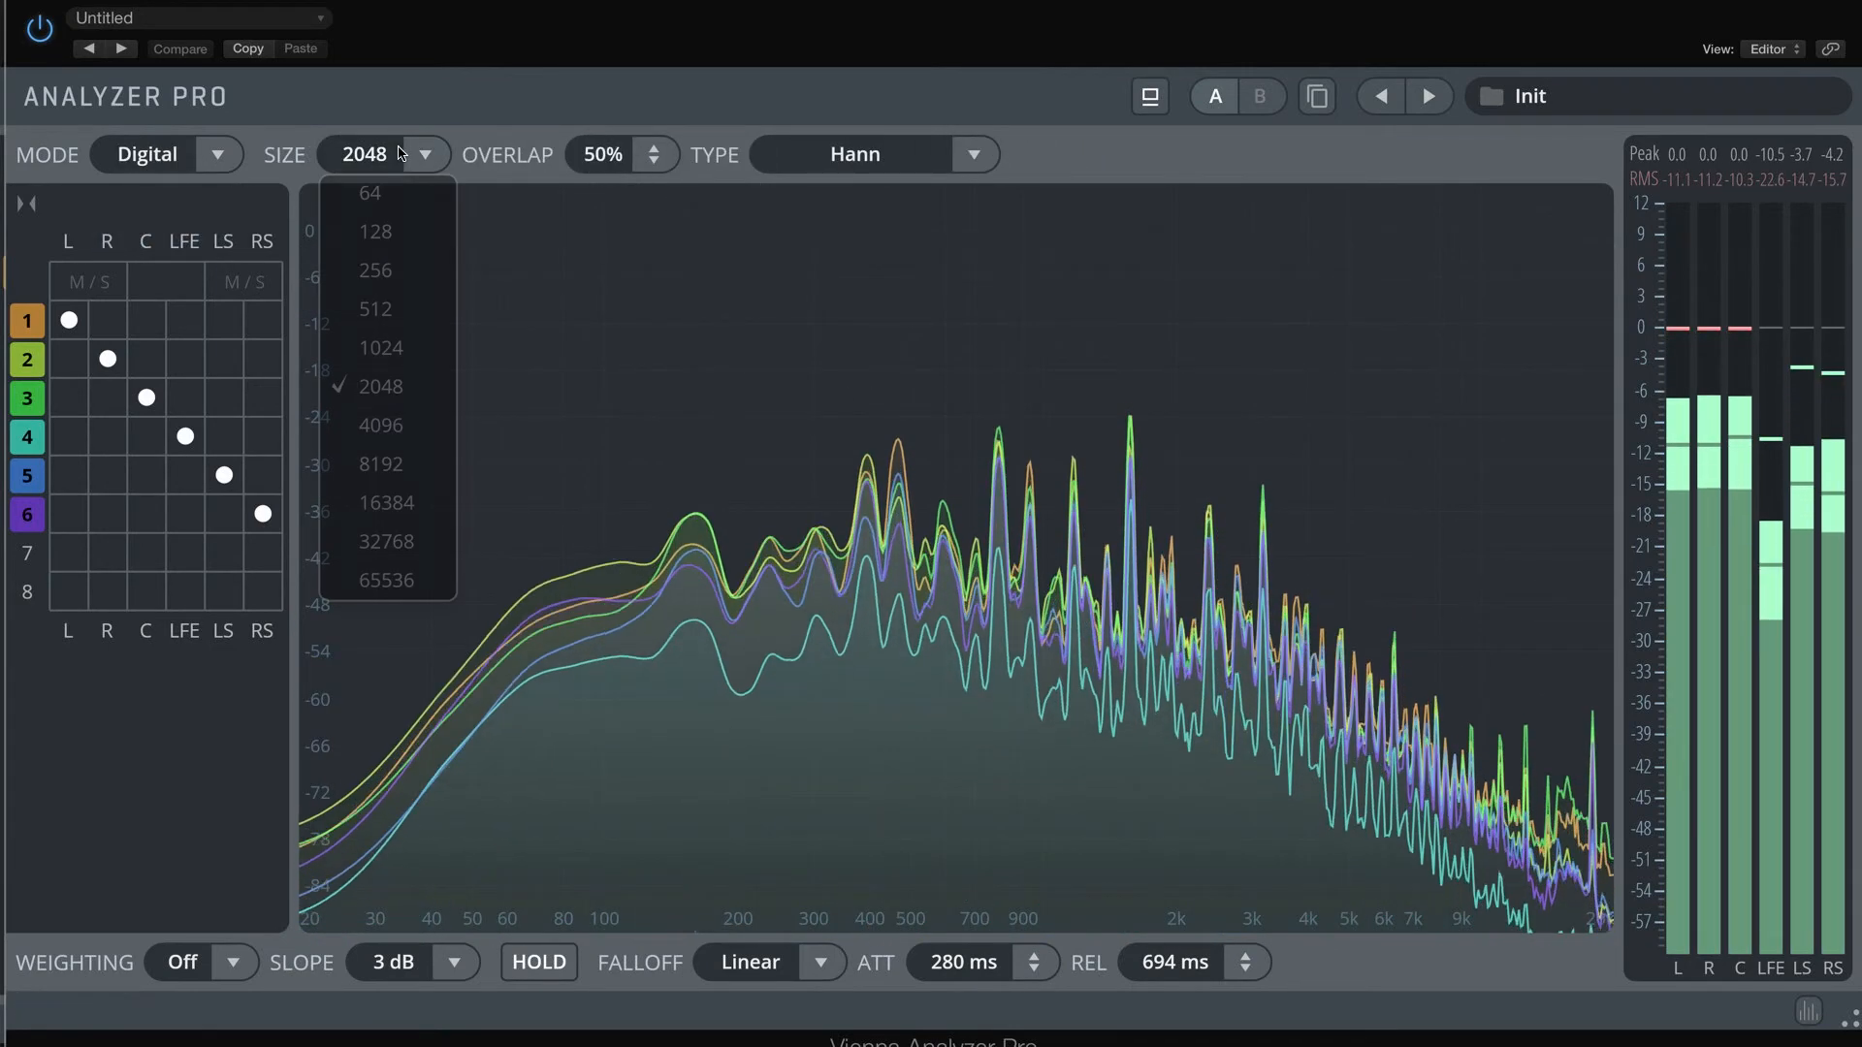
{"action": "left_click", "coordinate": [409, 475]}
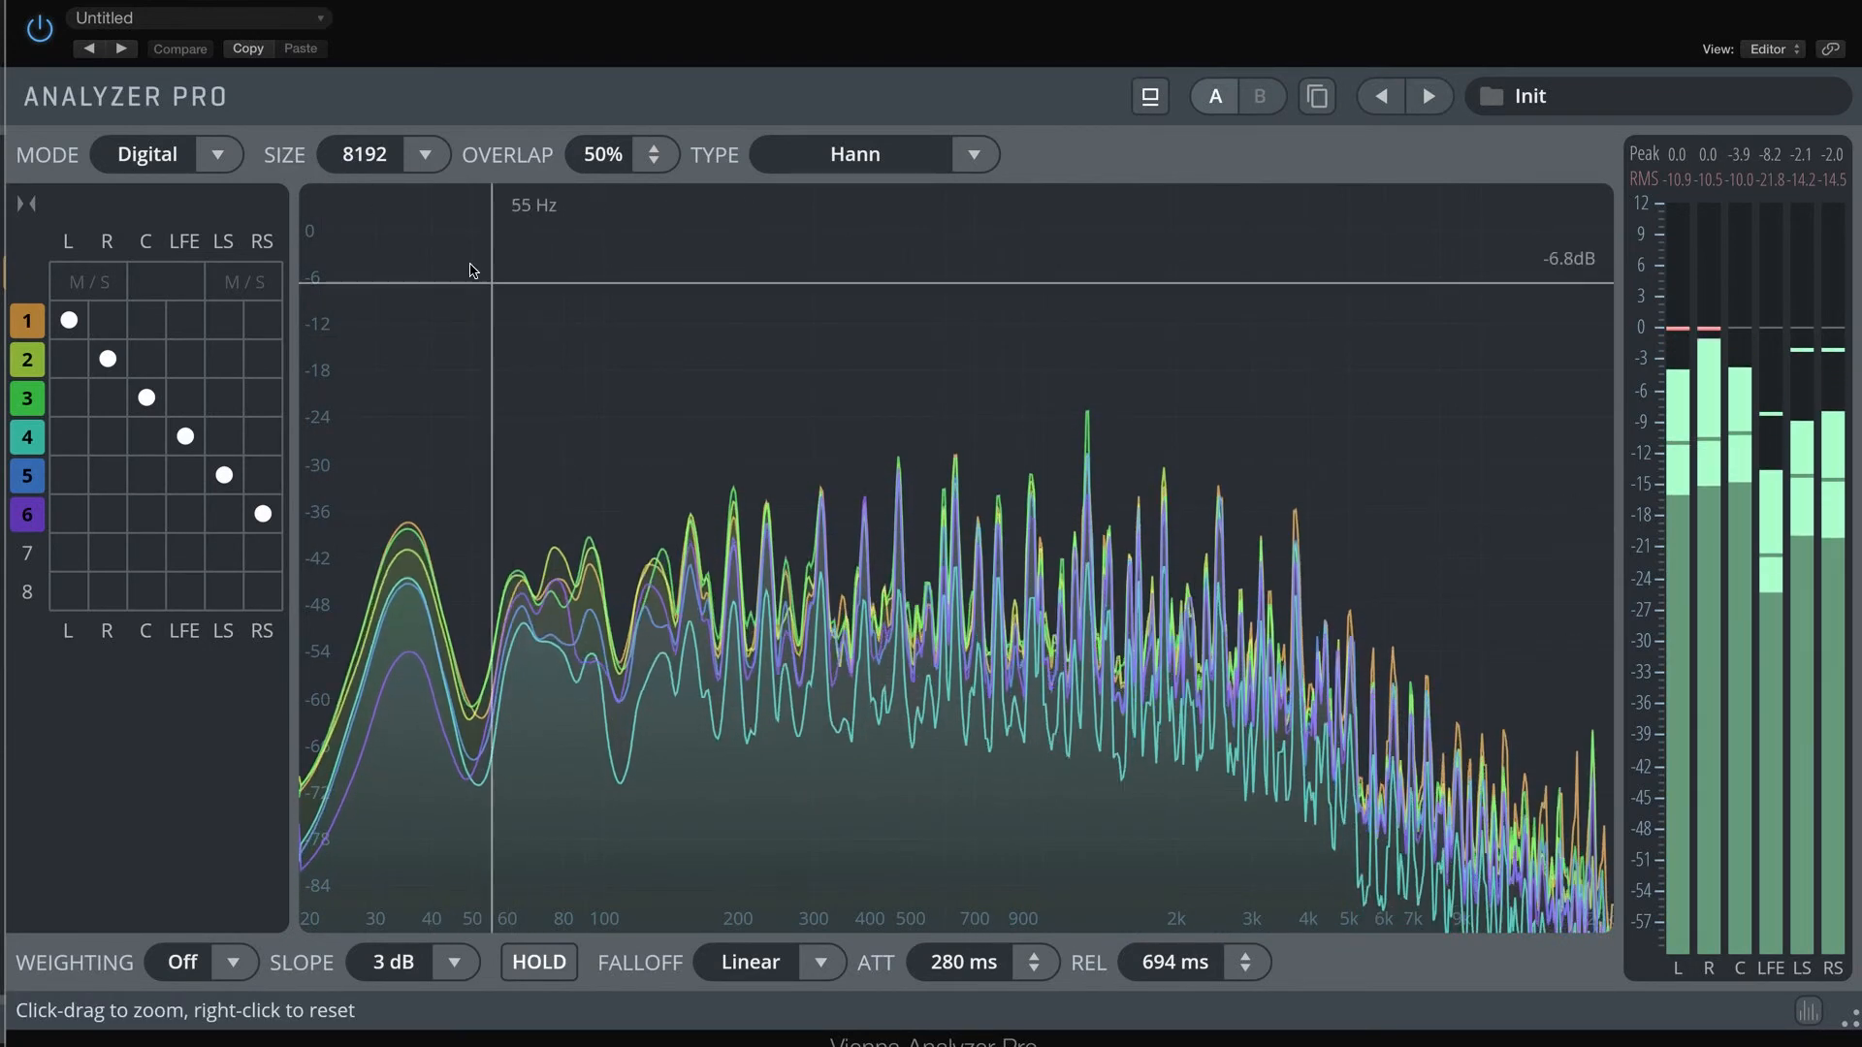
Return the window size to 2048 and raise the window overlap to 92%
{"action": "left_click", "coordinate": [425, 154]}
{"action": "left_click", "coordinate": [388, 386]}
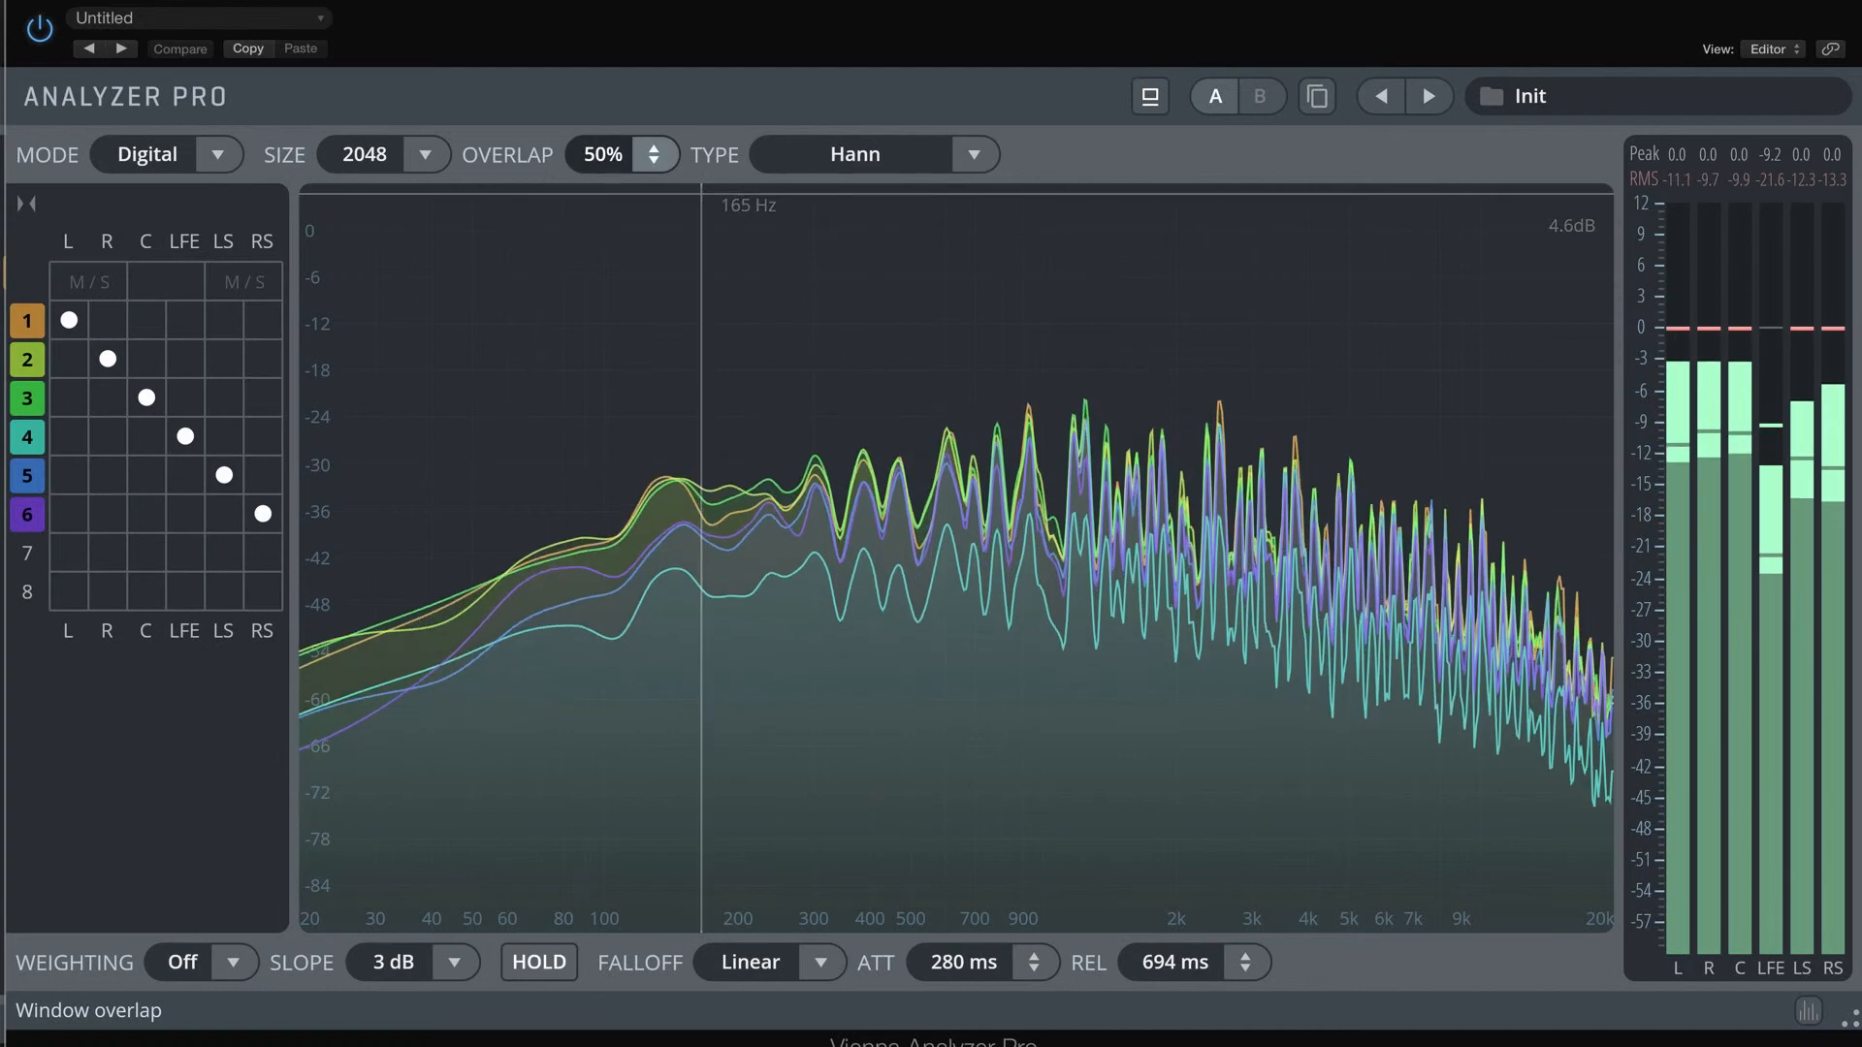
{"action": "left_click_drag", "start_coordinate": [654, 155], "coordinate": [655, 74]}
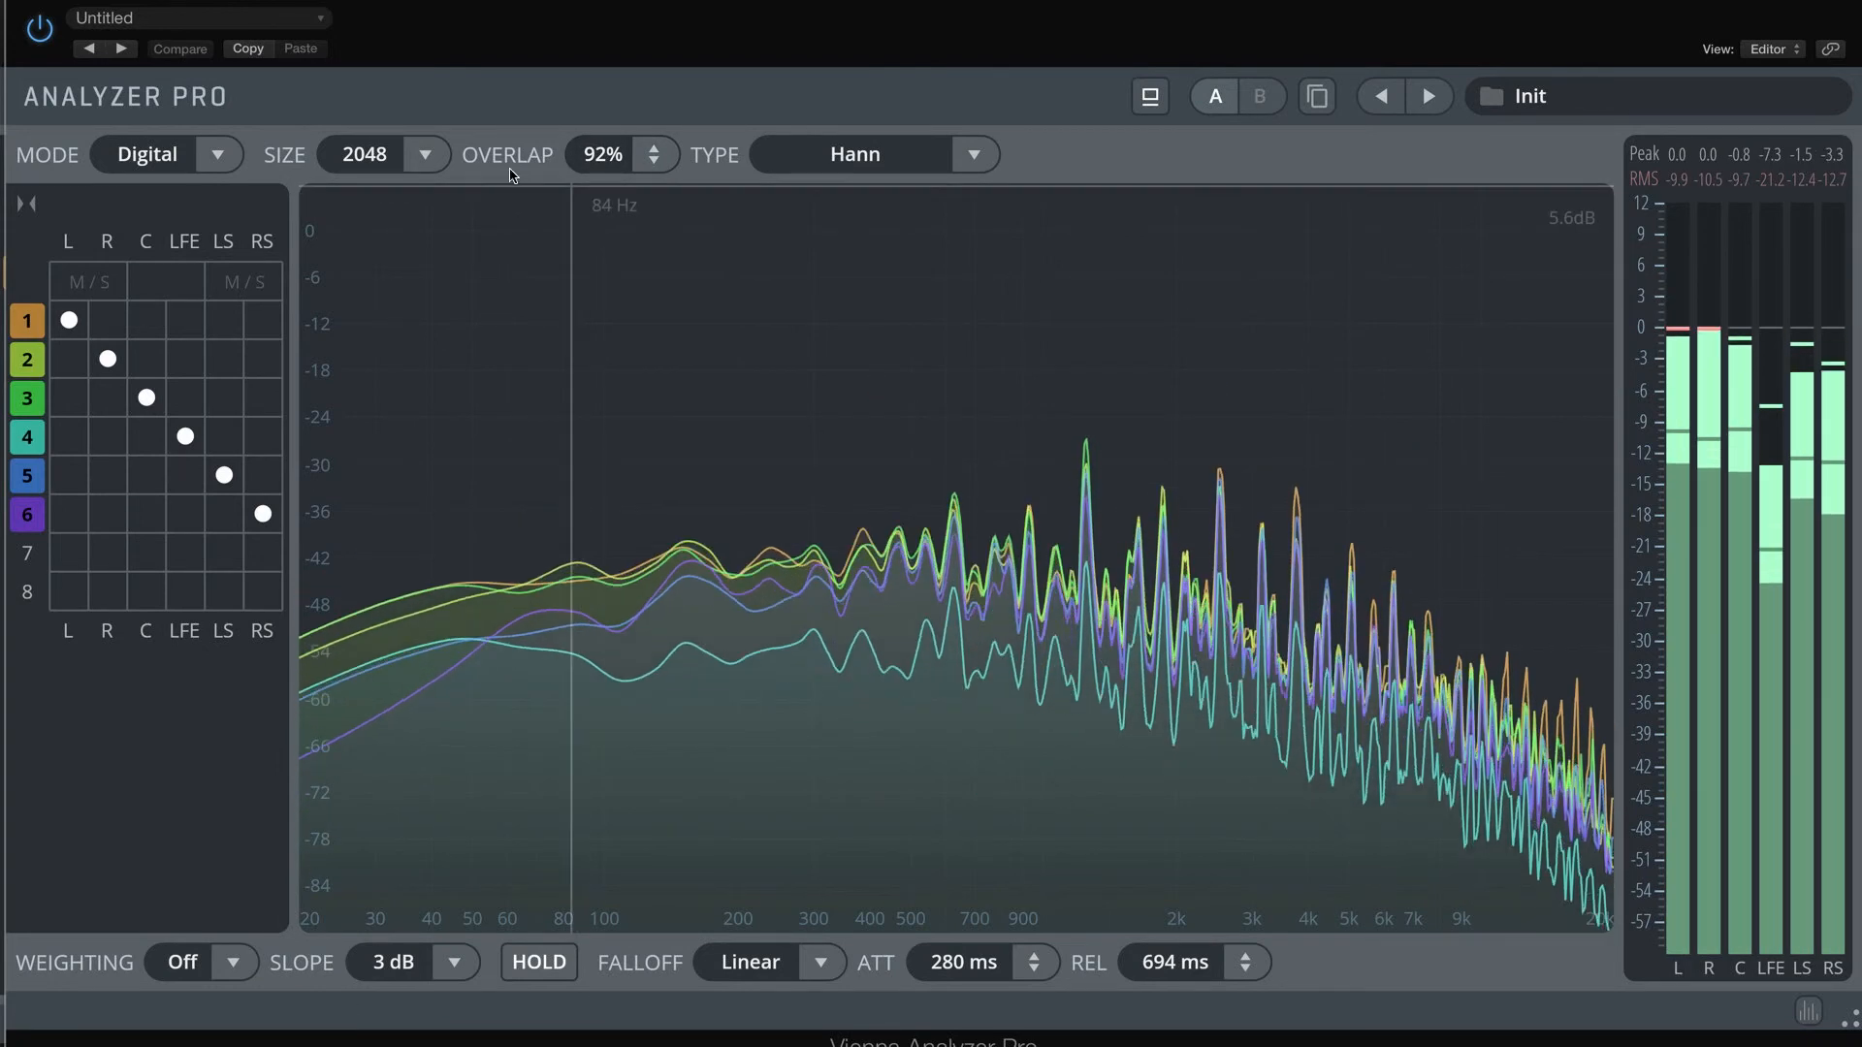
Set the window size to 8192 and choose the Blackman-Harris window type
{"action": "left_click", "coordinate": [383, 155]}
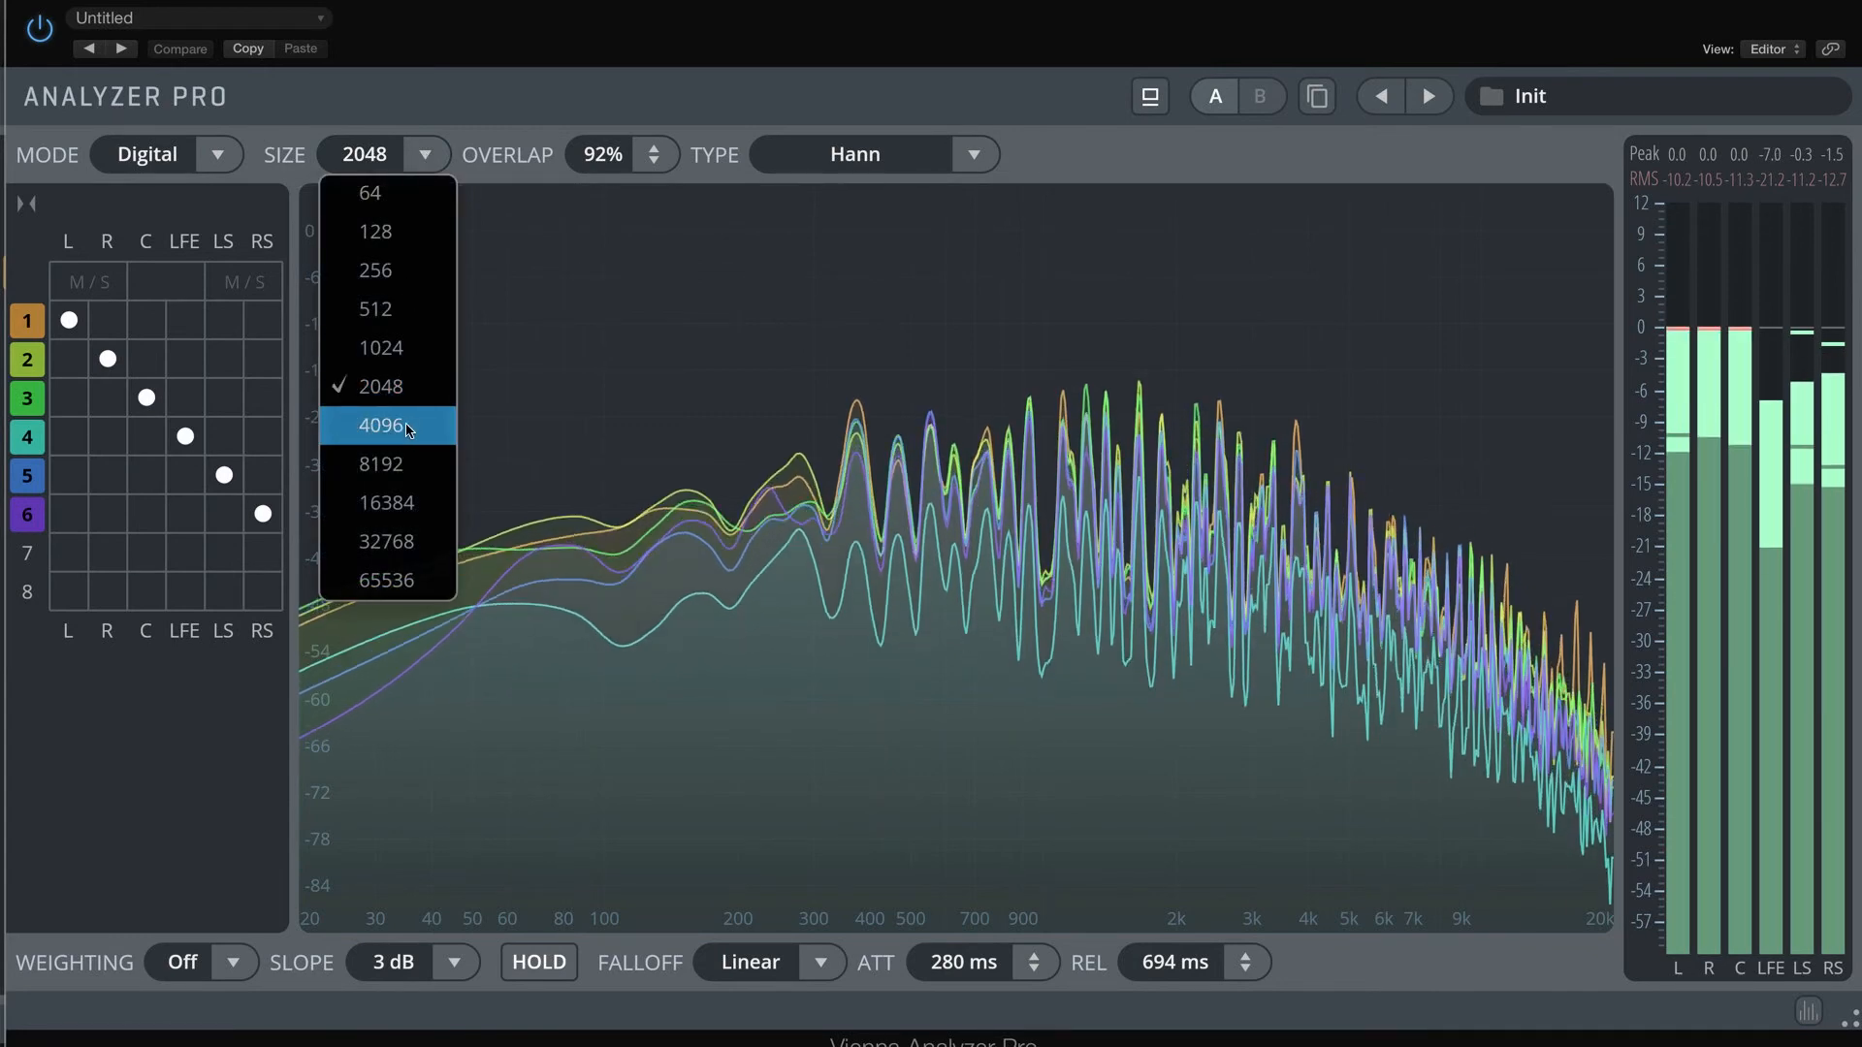
{"action": "left_click", "coordinate": [412, 463]}
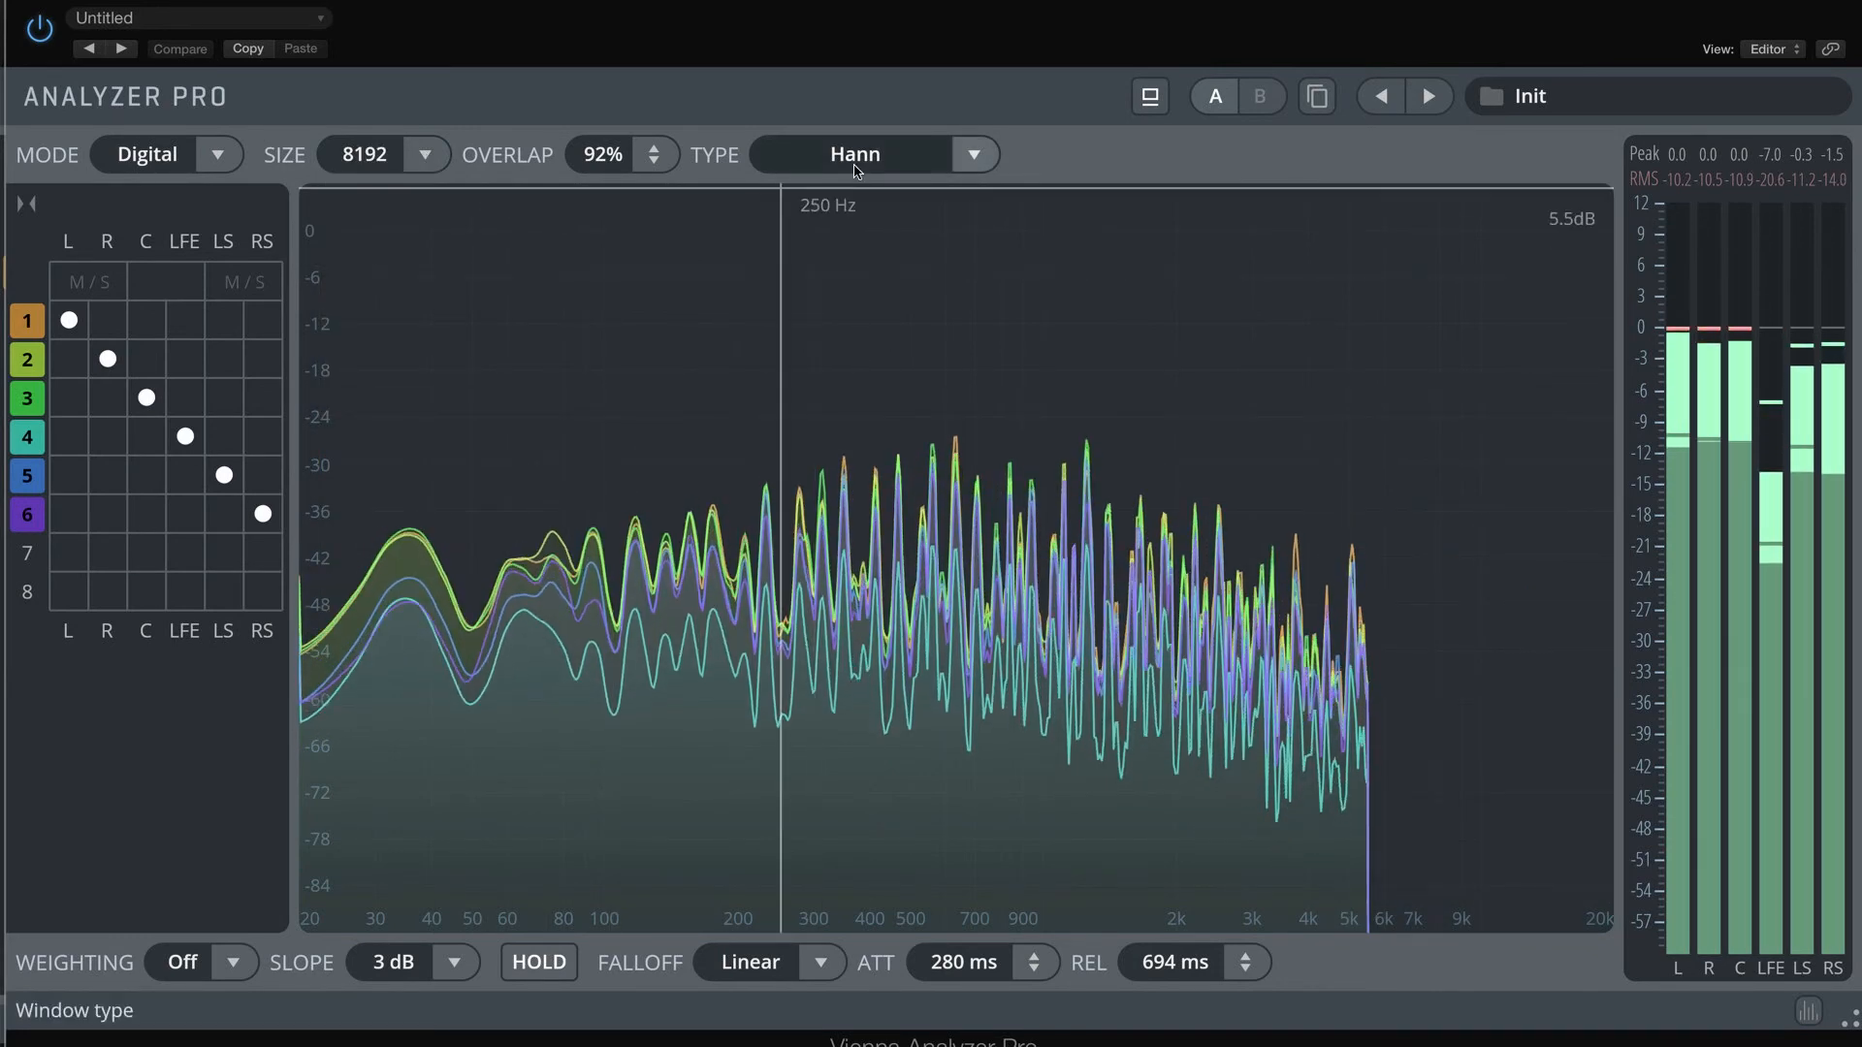
{"action": "left_click", "coordinate": [971, 158]}
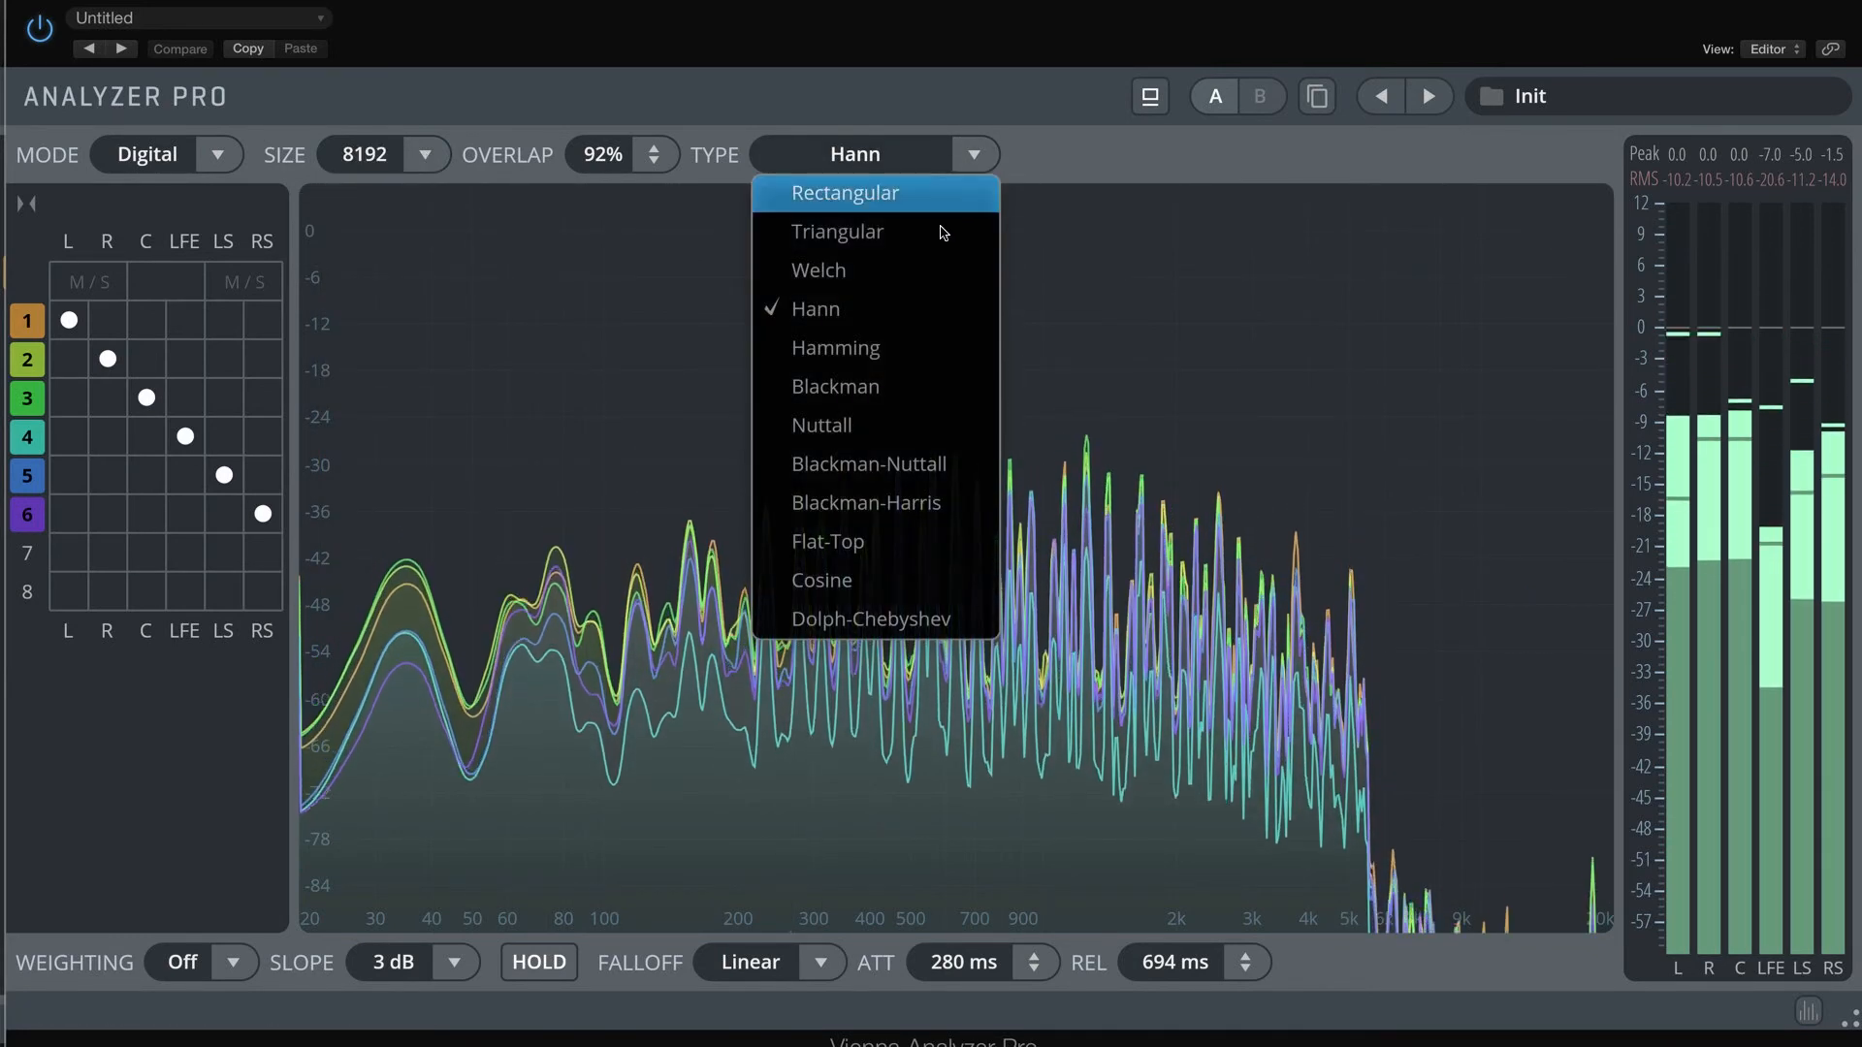
{"action": "left_click", "coordinate": [912, 501]}
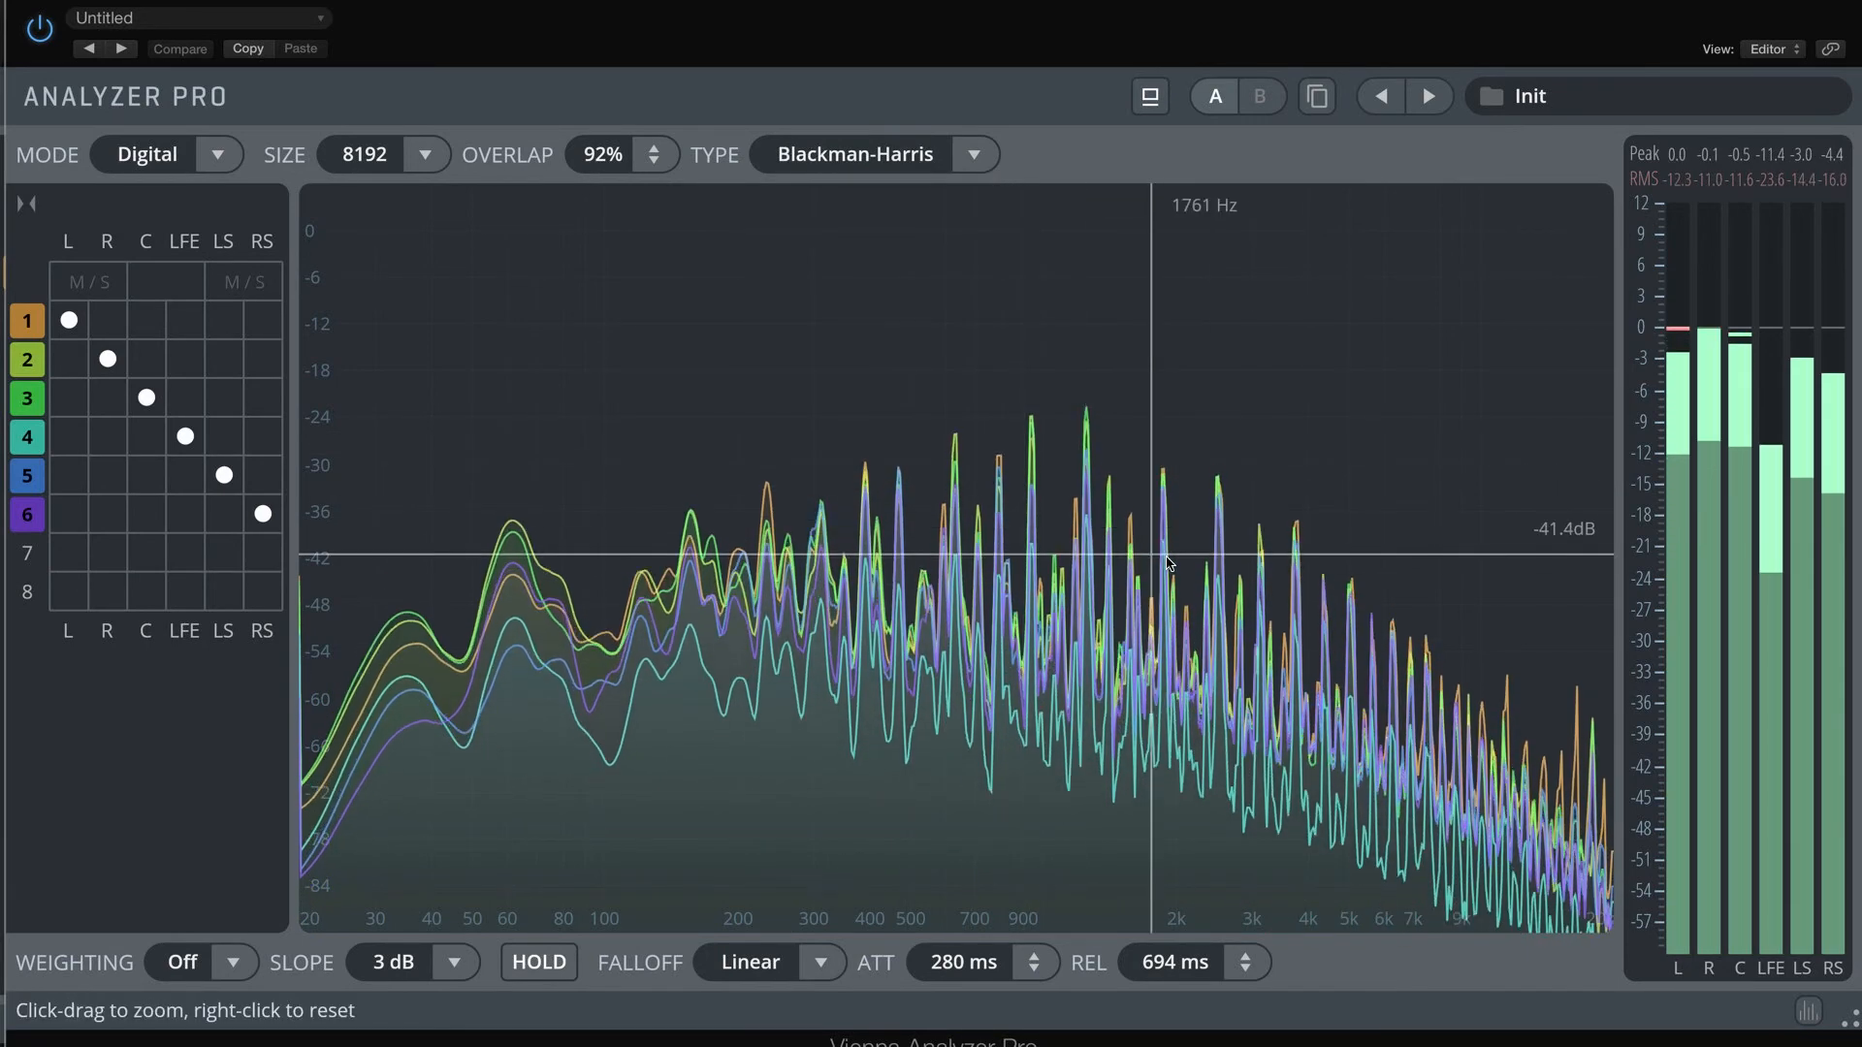